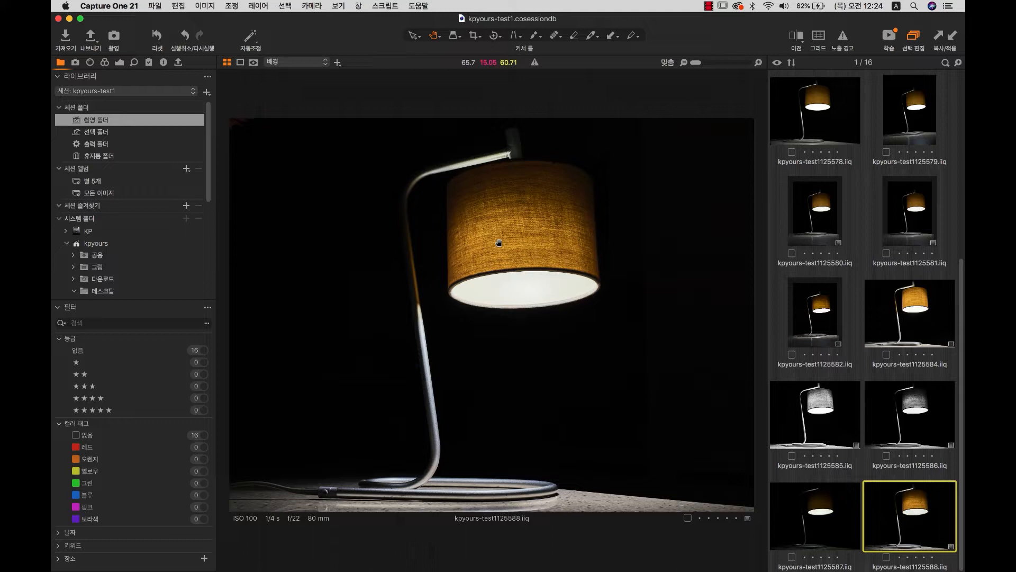
Capture lamp shot kpyours-test1125589 and check the lamp shade at 100% before returning to Fit.
left_click(116, 39)
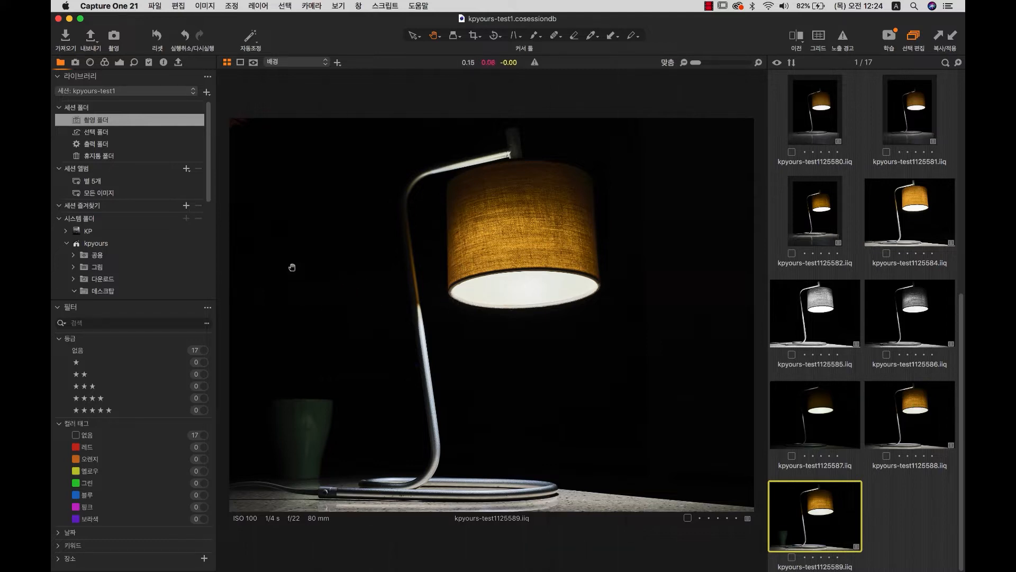
left_click(521, 263)
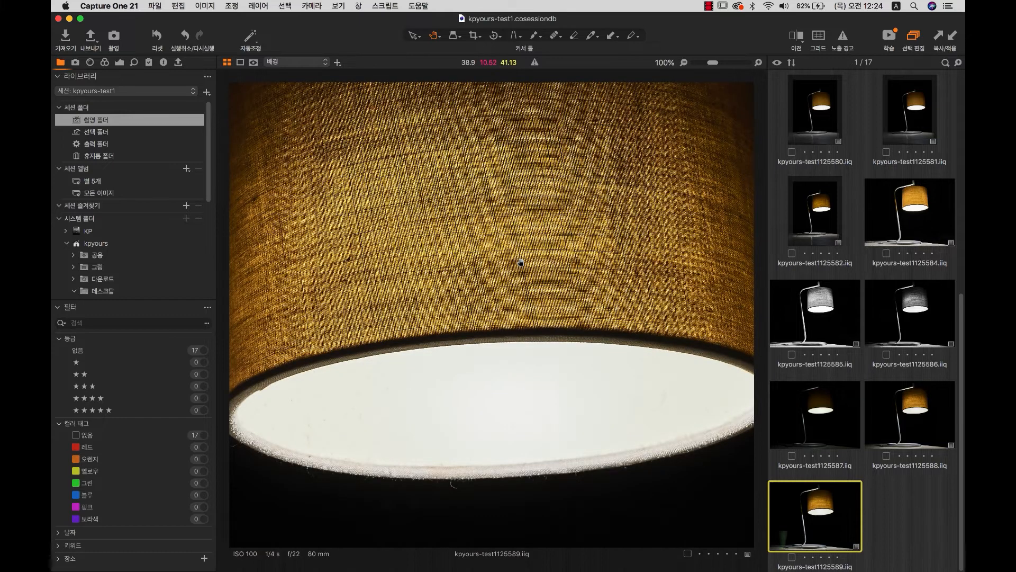
left_click(521, 262)
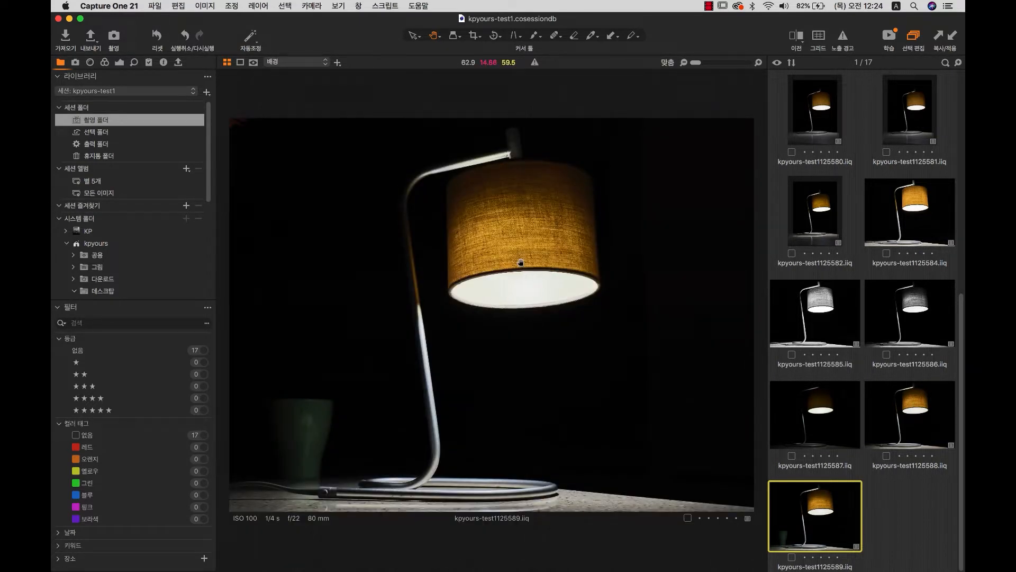
left_click(154, 7)
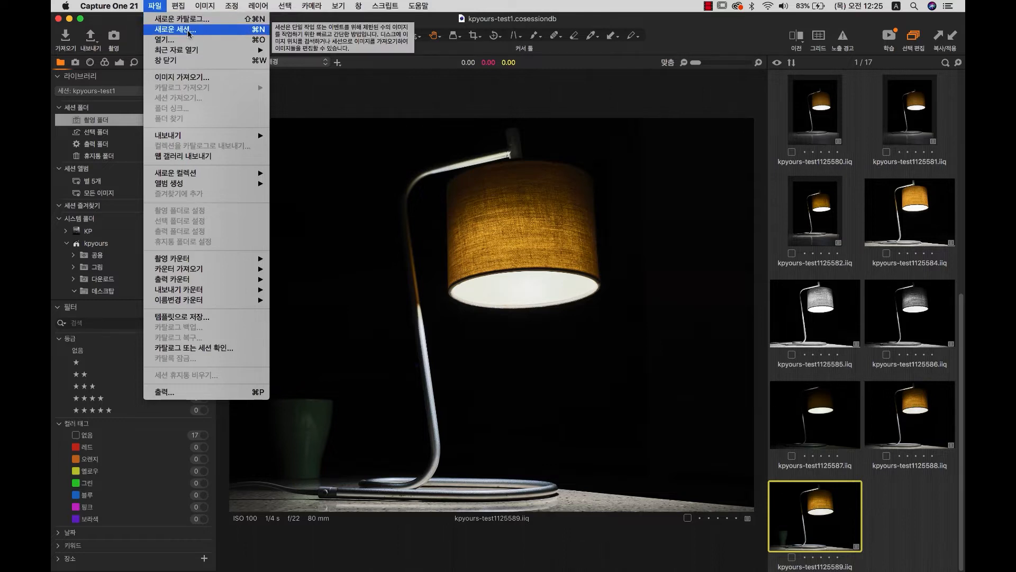
Choose File > New Session to get the dialog with default name, Desktop location and standard subfolders.
left_click(490, 254)
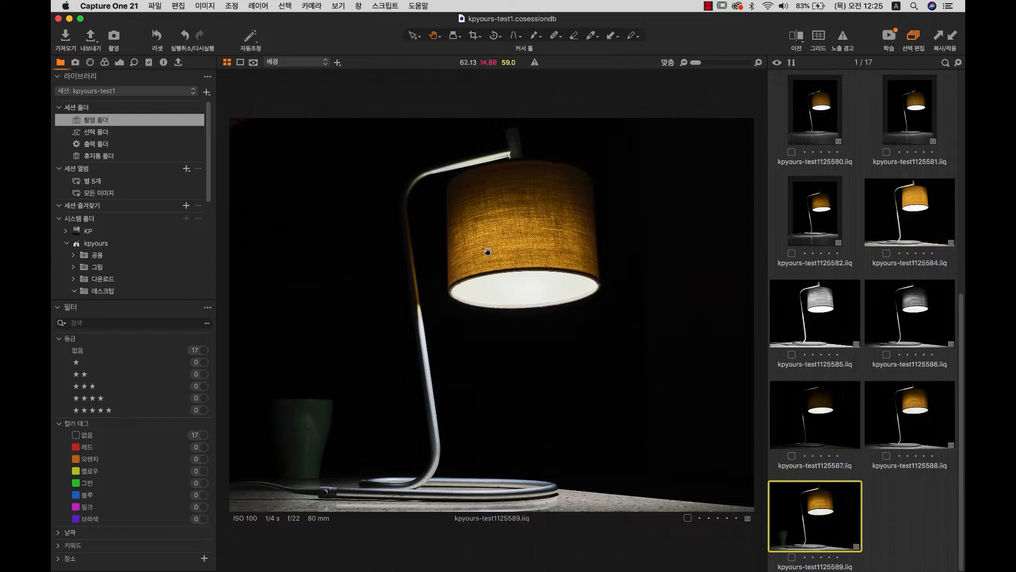
left_click(158, 7)
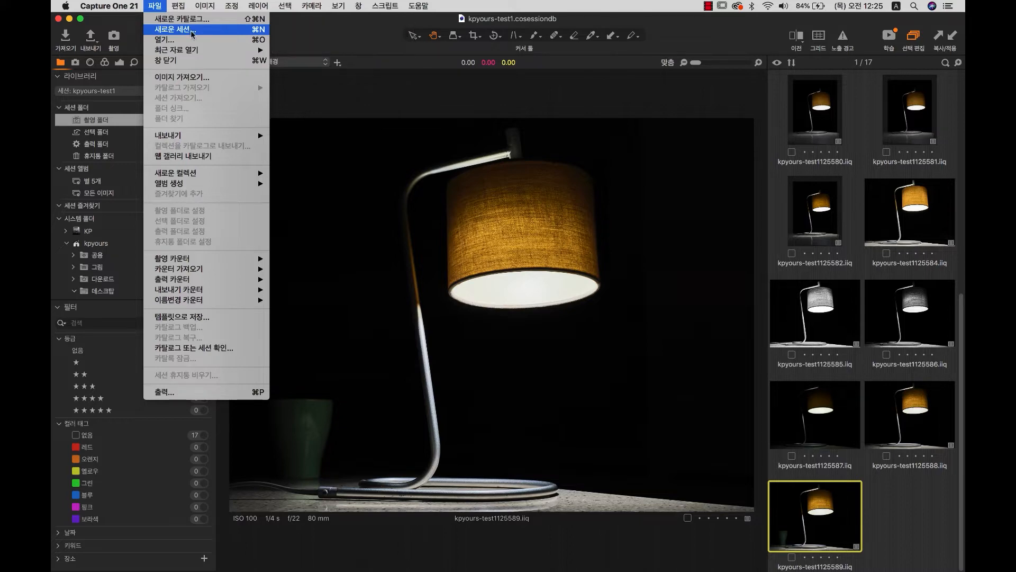
left_click(566, 302)
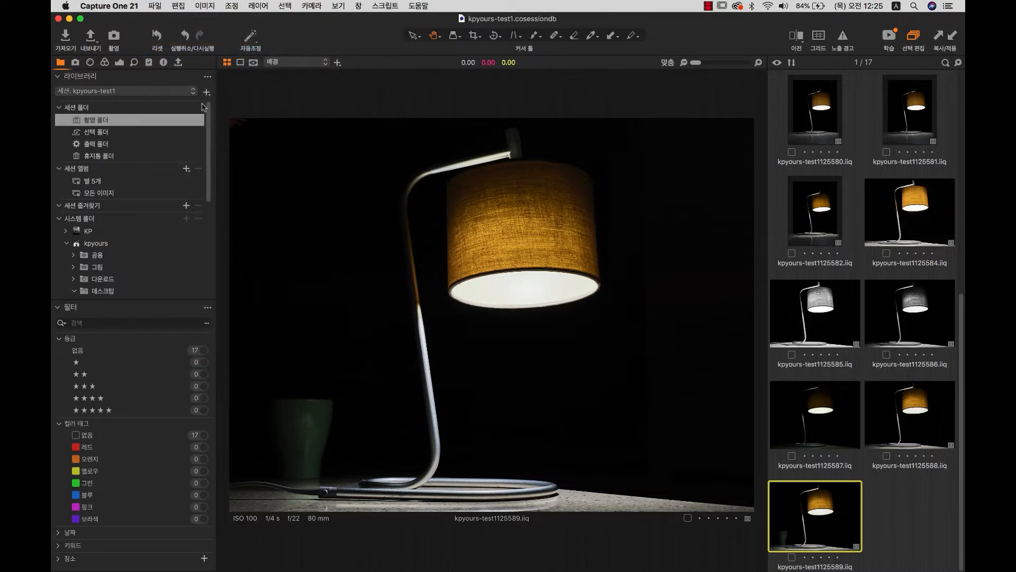
left_click(158, 7)
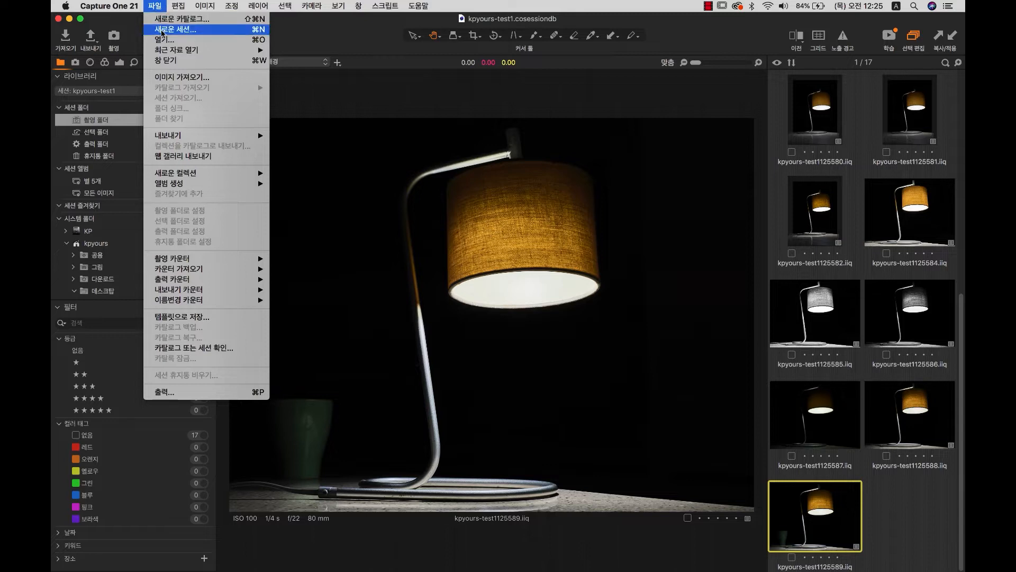
left_click(162, 30)
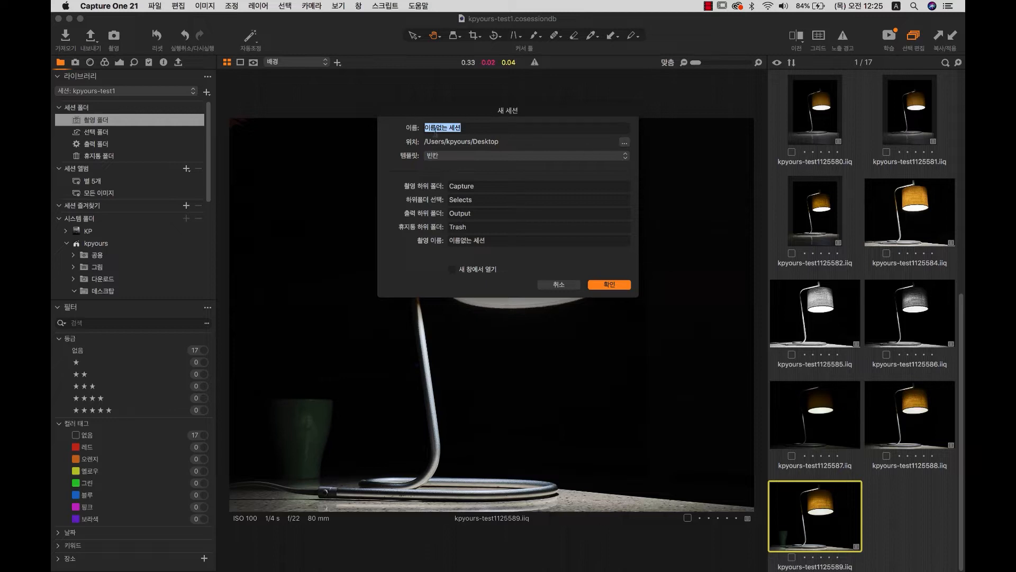
Replace the default session name with kpyours1013.
left_click_drag(486, 130, 395, 125)
left_click(468, 130)
left_click_drag(472, 129, 335, 129)
left_click(473, 130)
key("ctrl+space")
key("BackSpace")
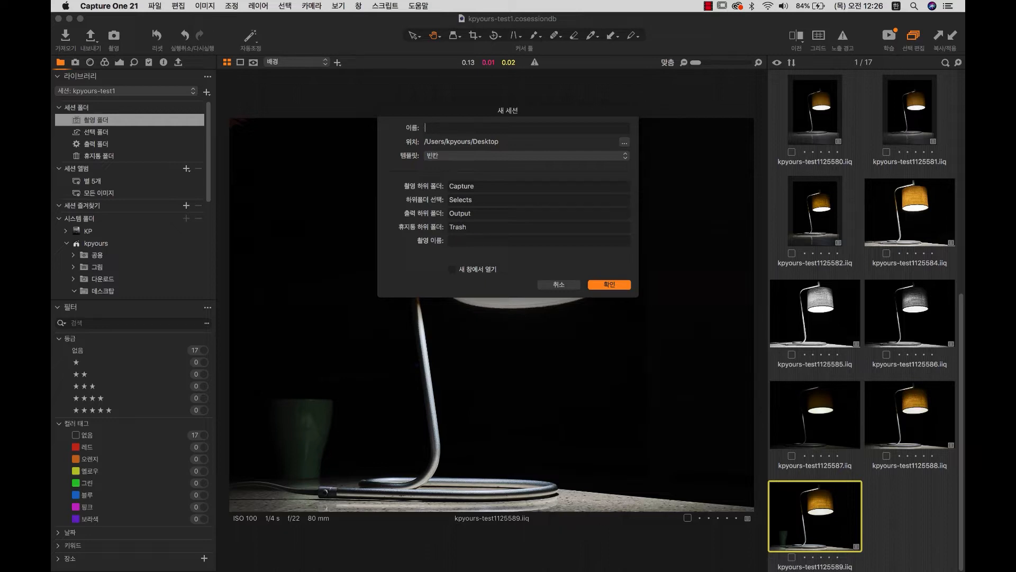
type("kpyours1013")
Set the session location to the Desktop folder.
left_click(624, 143)
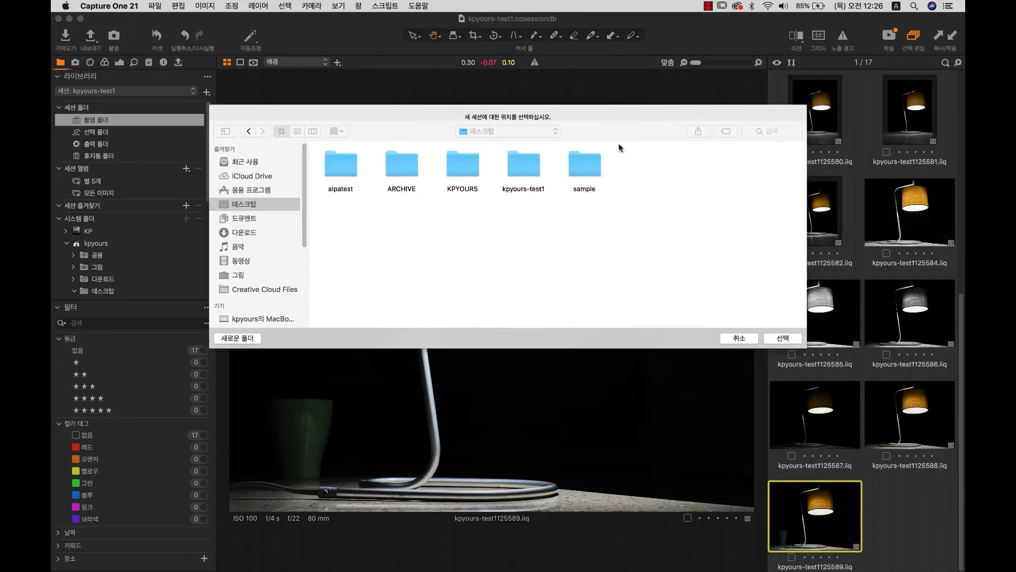
left_click(239, 191)
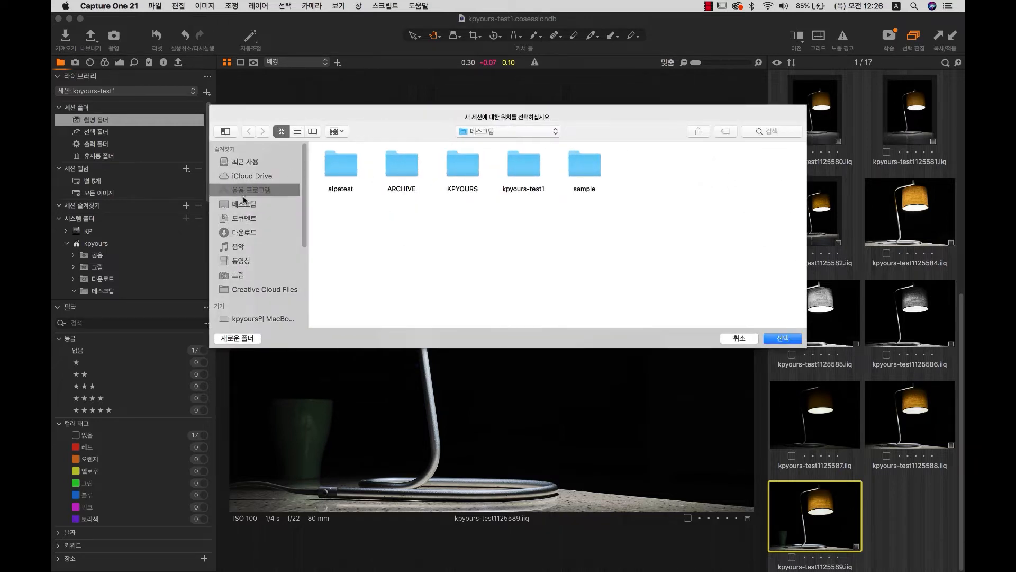
left_click(249, 207)
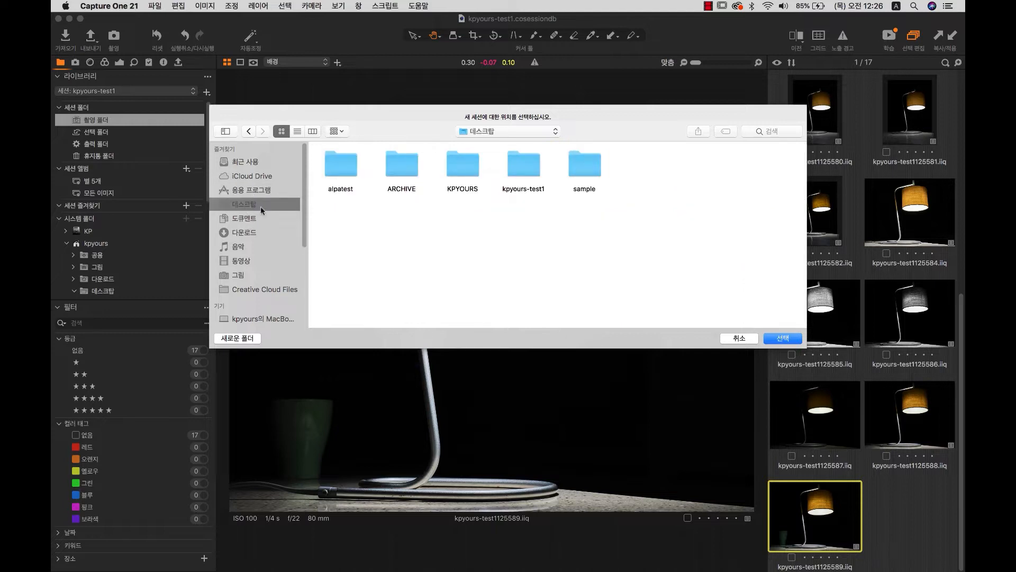
left_click(777, 338)
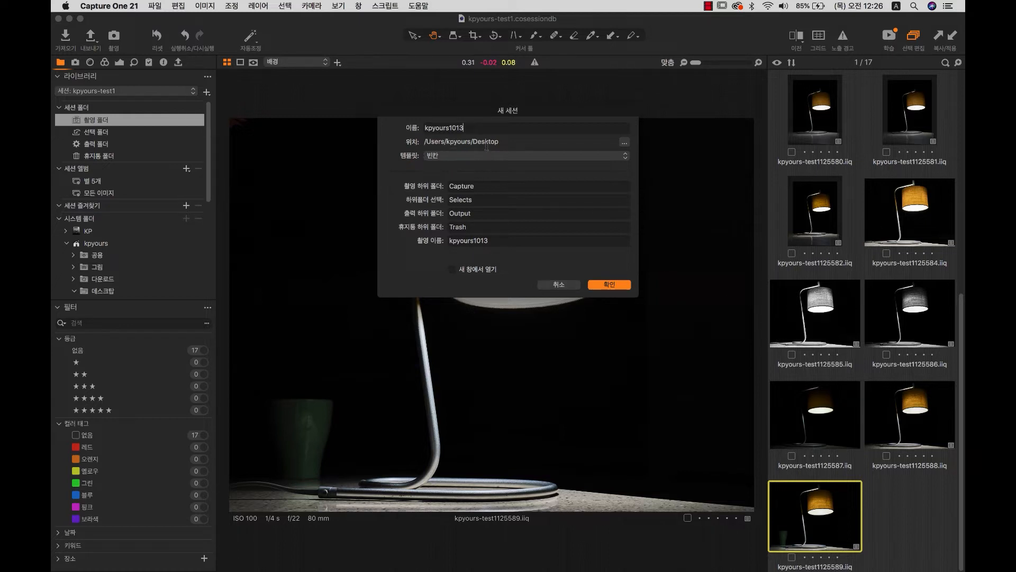
Keep the Capture, Selects, Output and Trash subfolder names unchanged and create the session.
left_click_drag(468, 129, 399, 128)
left_click(466, 189)
left_click(473, 229)
double_click(475, 186)
left_click(476, 201)
type("d")
key("BackSpace")
left_click(600, 286)
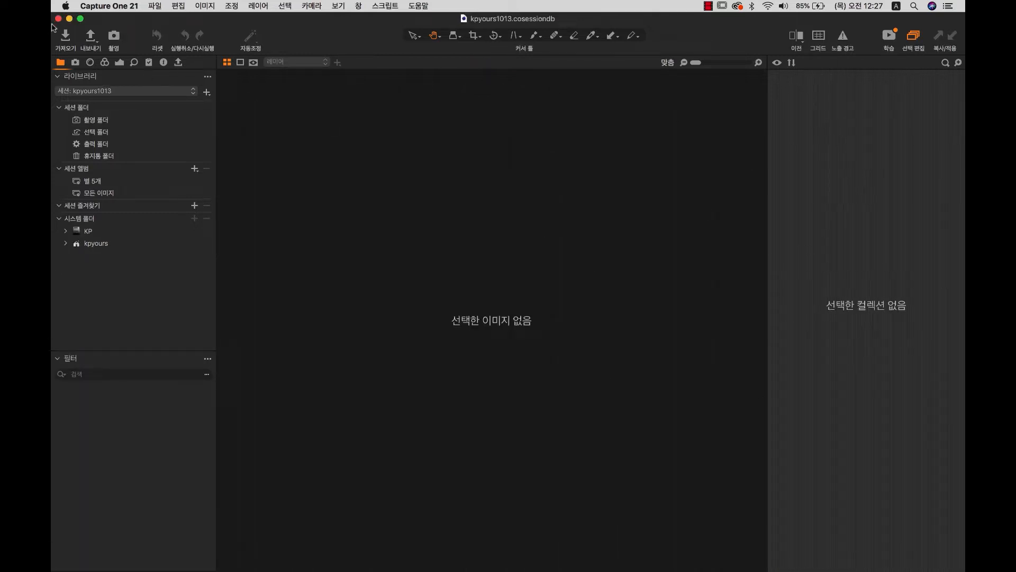
Minimize Capture One and open the Desktop kpyours1013 folder in Finder's icon view.
left_click(69, 20)
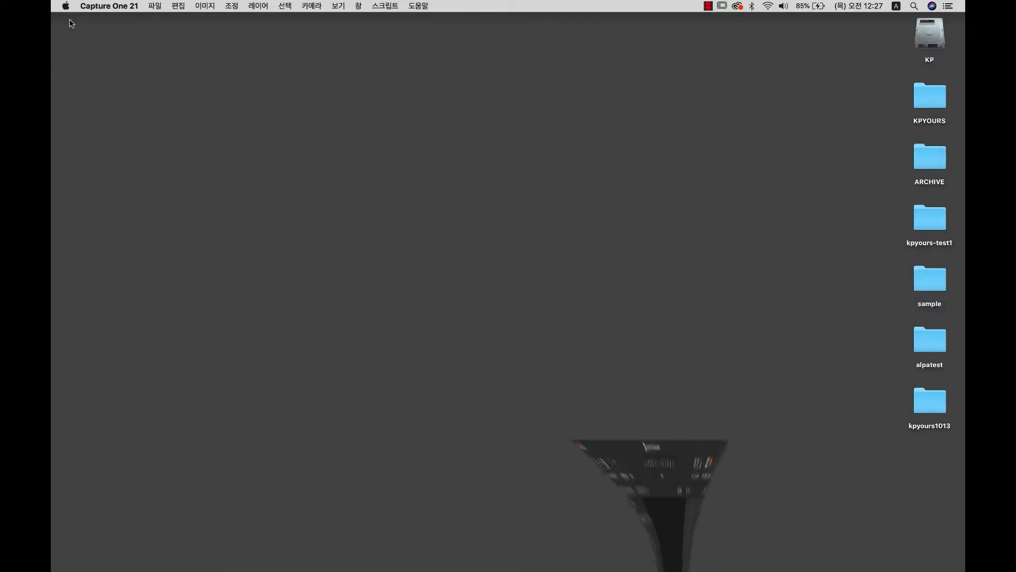
left_click(927, 401)
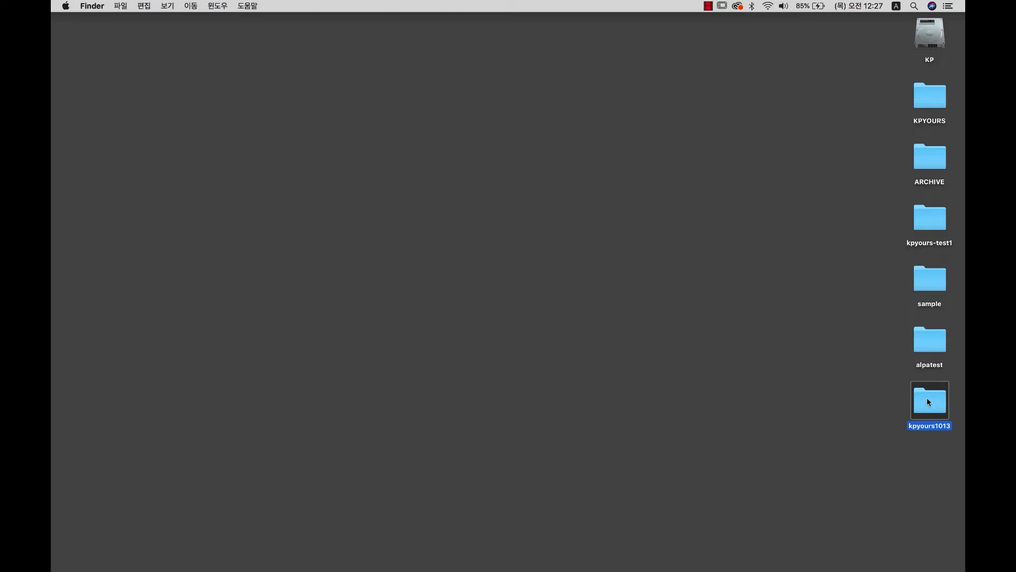
double_click(926, 398)
left_click(396, 114)
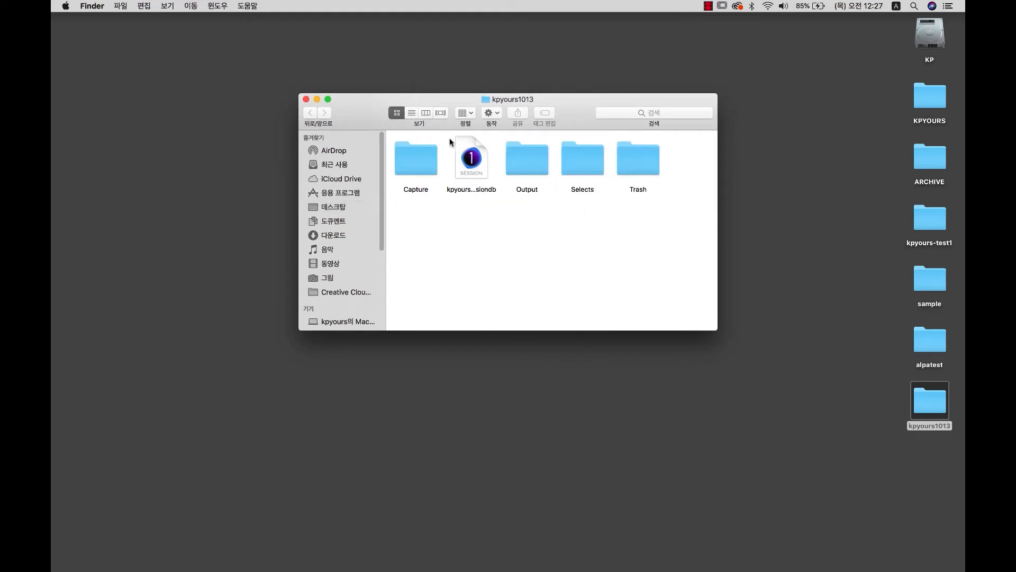
Inspect kpyours1013.cosessiondb and the Capture, Output, Selects and Trash folders, then restore Capture One.
left_click(478, 172)
left_click(469, 194)
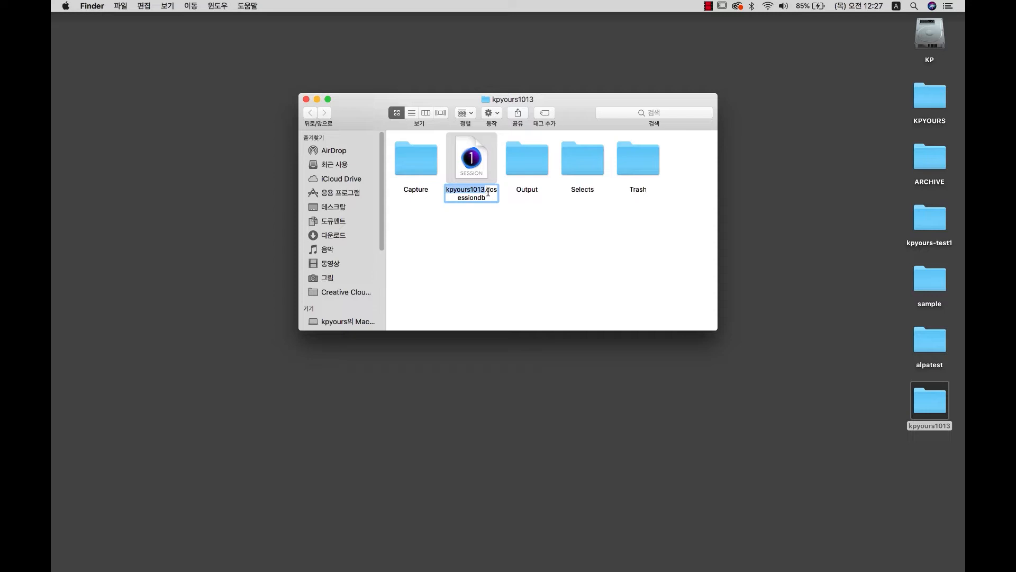
left_click(478, 155)
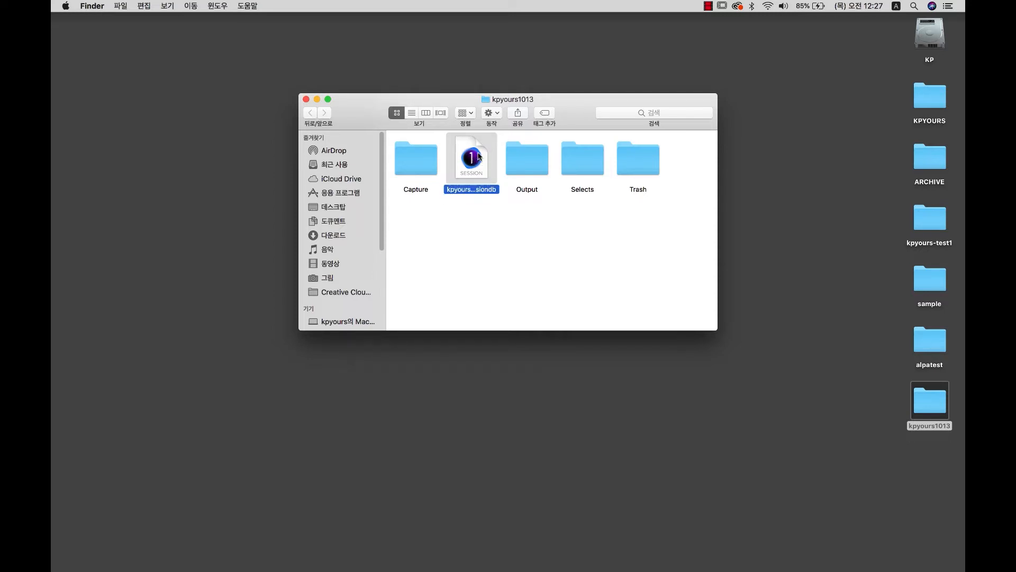
left_click(466, 230)
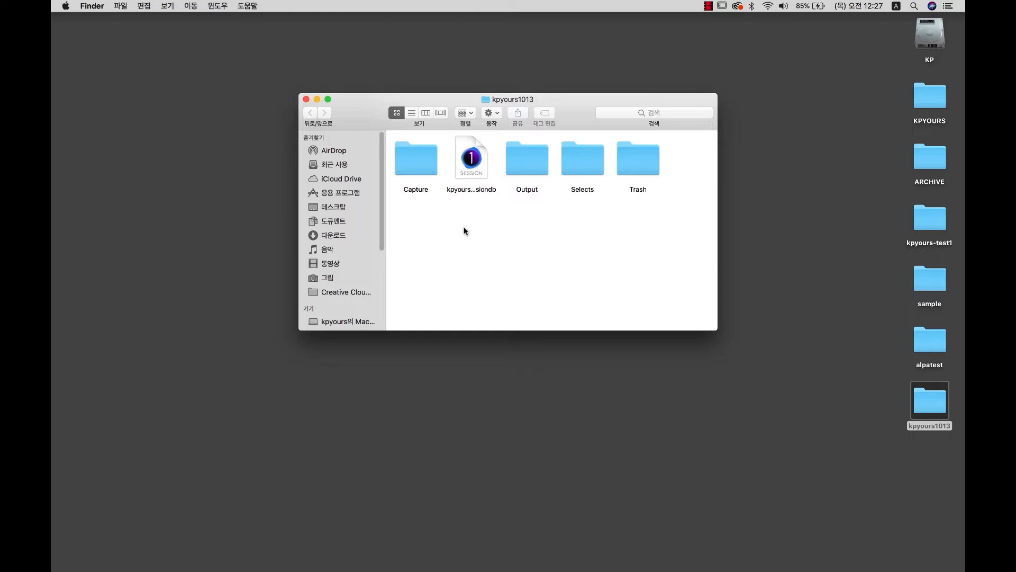
left_click(415, 163)
left_click(522, 160)
left_click(577, 164)
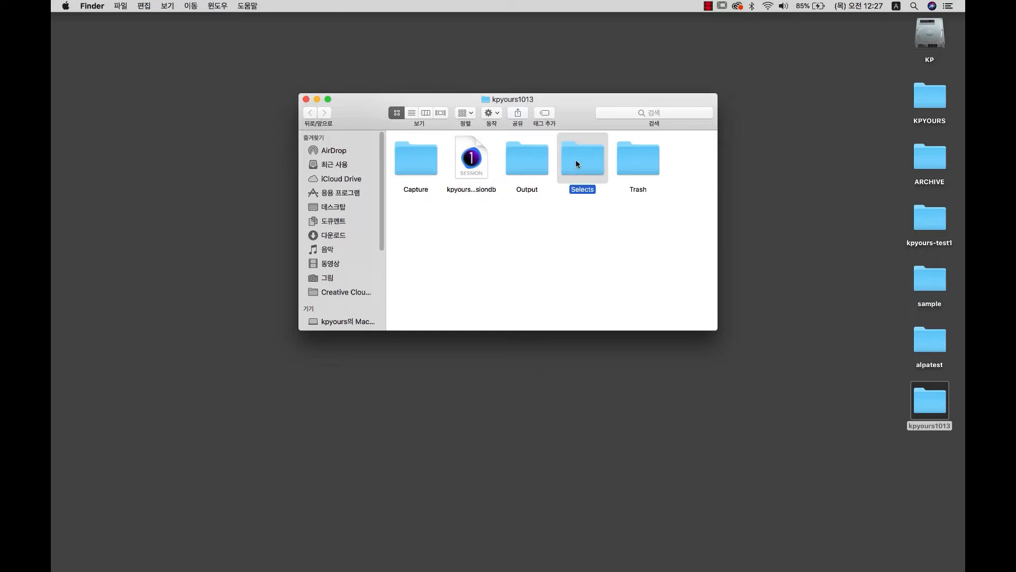
left_click(635, 165)
left_click(409, 167)
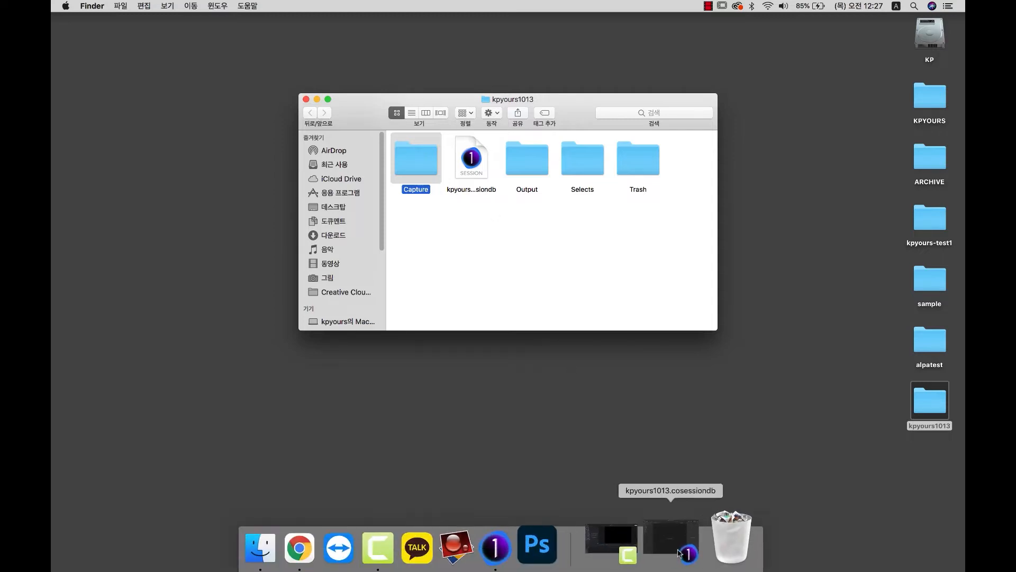
left_click(681, 542)
Create a new session named 1014-kp, then pick kpyours1013 from the Library session list.
left_click(155, 6)
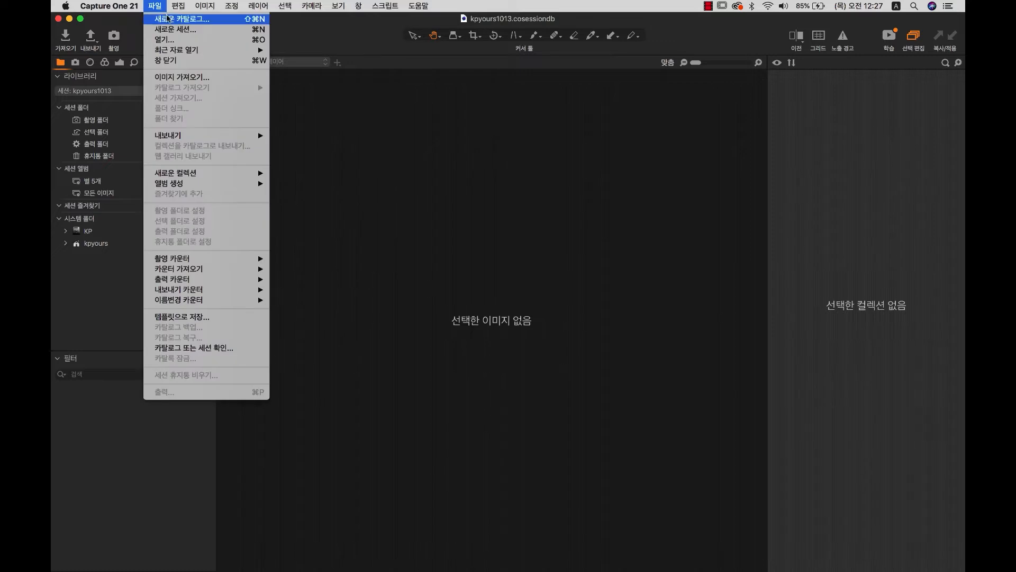
left_click(169, 26)
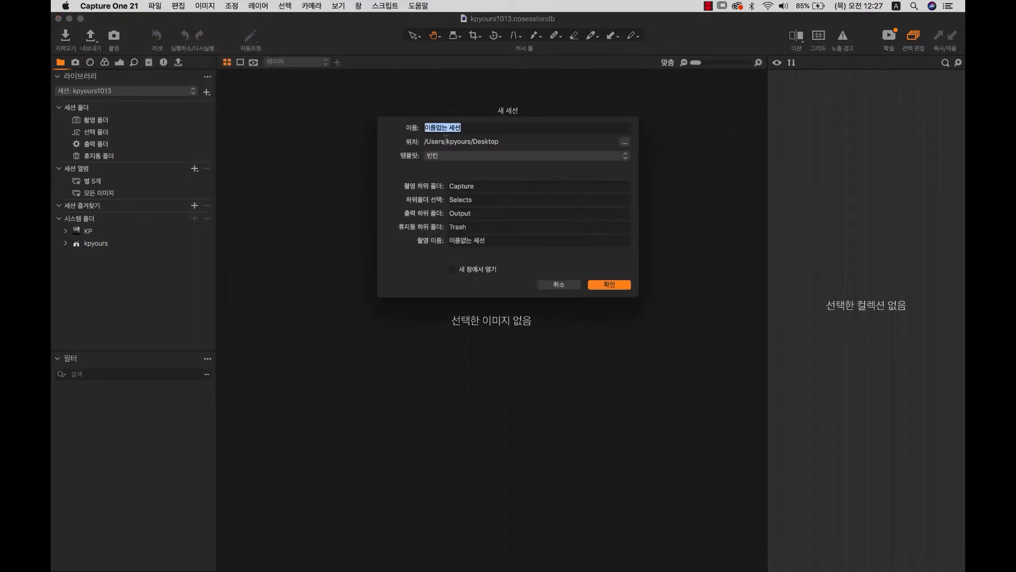
type("1014-kp")
left_click(602, 287)
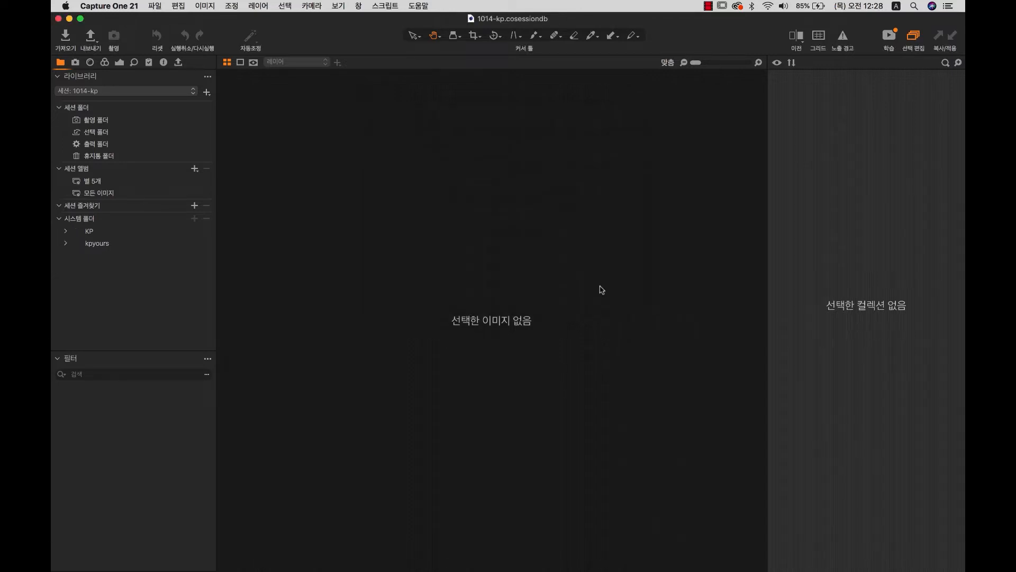
left_click(82, 91)
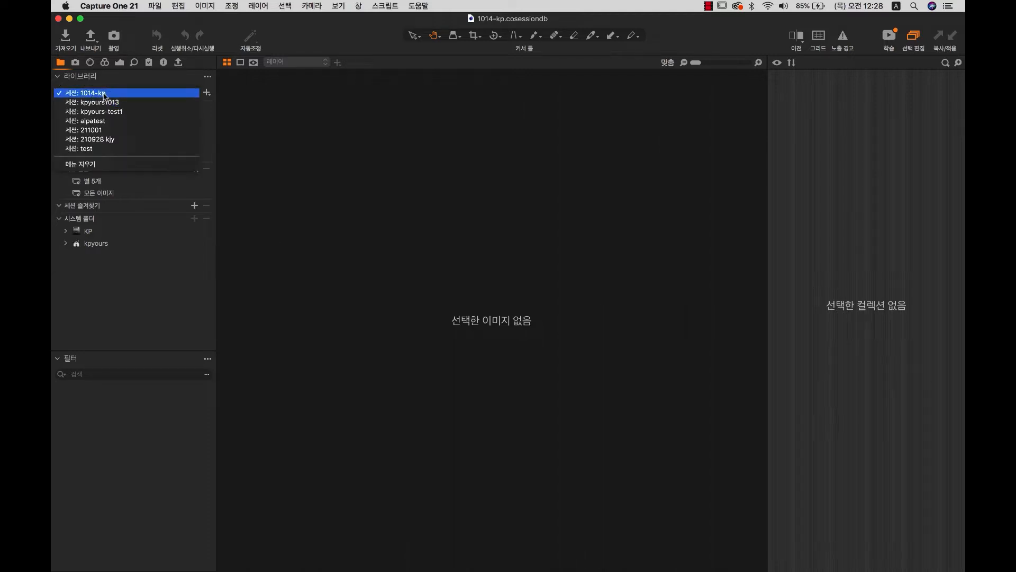
left_click(104, 102)
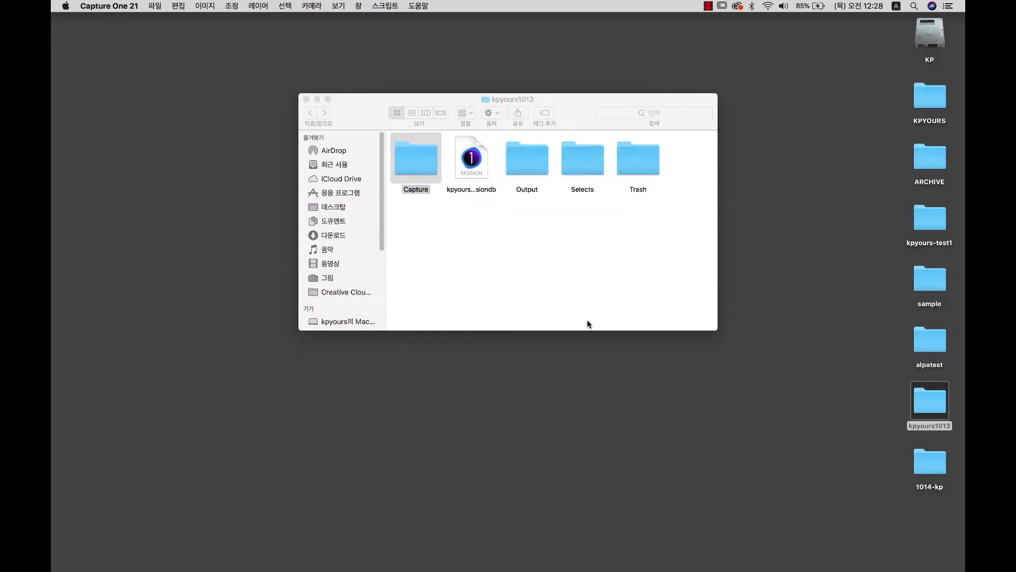
Open the 1014-kp folder from the Desktop and move its window lower.
left_click(932, 473)
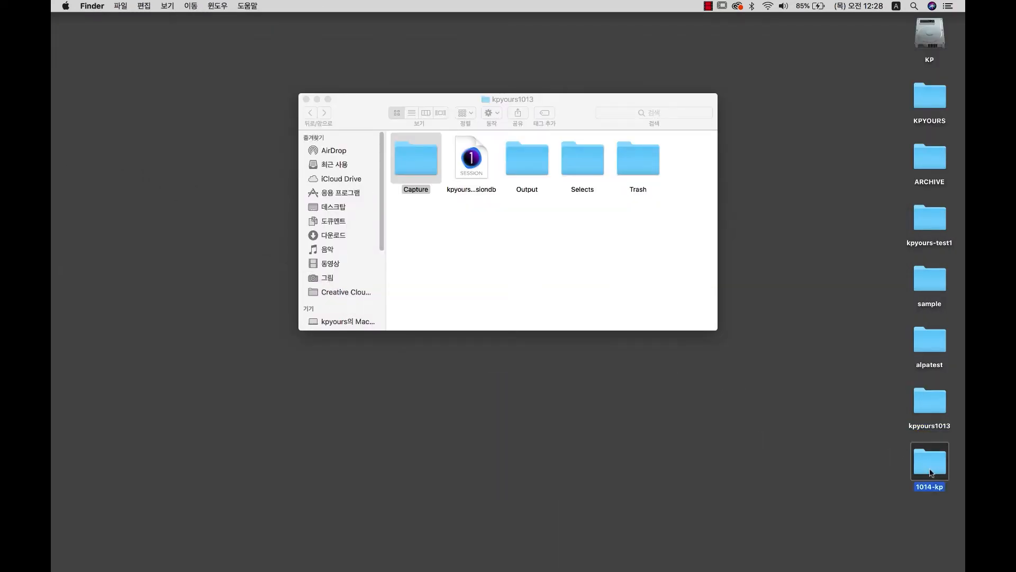
double_click(929, 470)
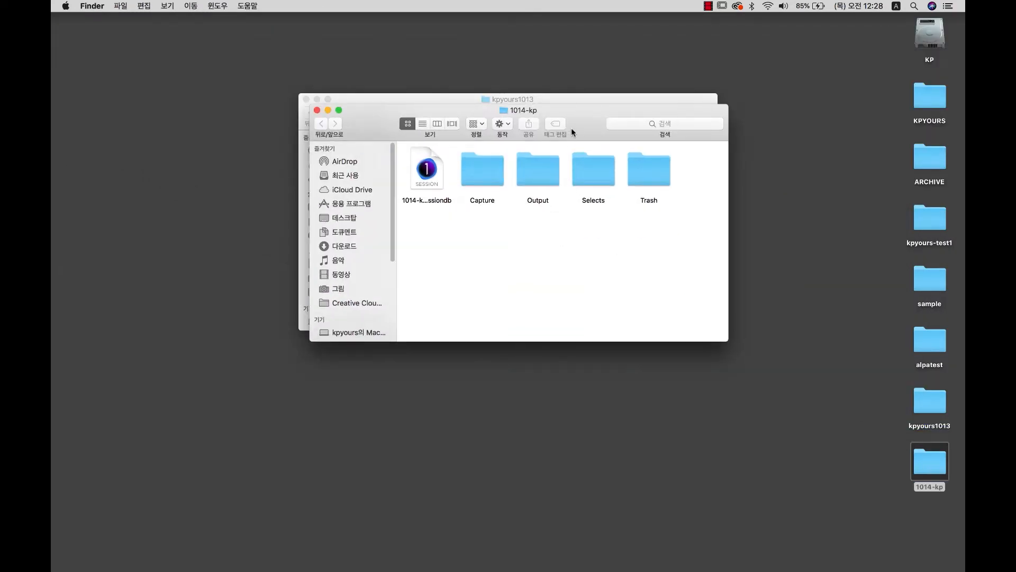
left_click_drag(571, 132, 567, 246)
Inspect the 1014-kp session file and its Capture, Output, Selects and Trash folders, then restore Capture One.
left_click(423, 285)
left_click(482, 299)
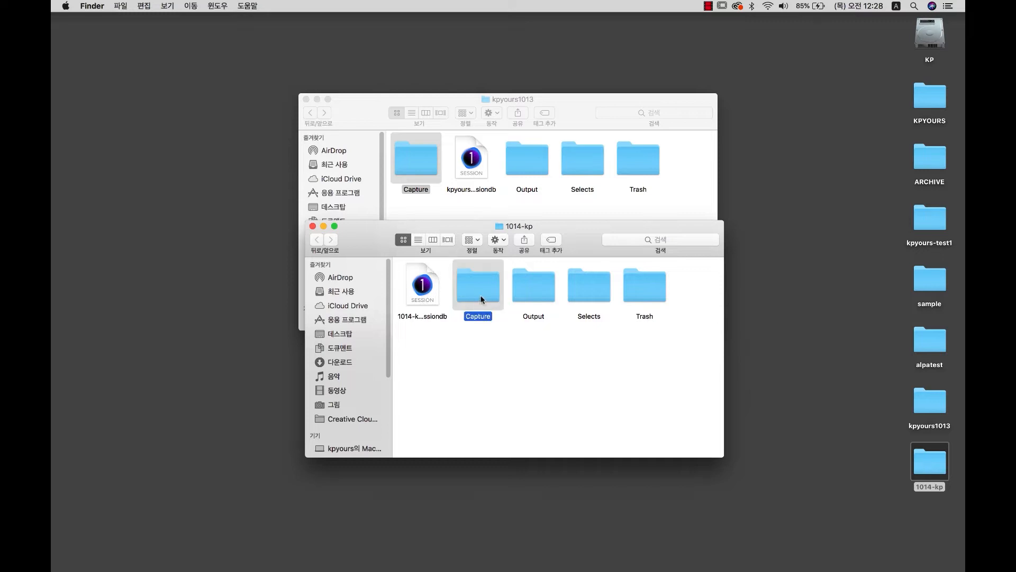
left_click(536, 294)
left_click(588, 287)
left_click(656, 286)
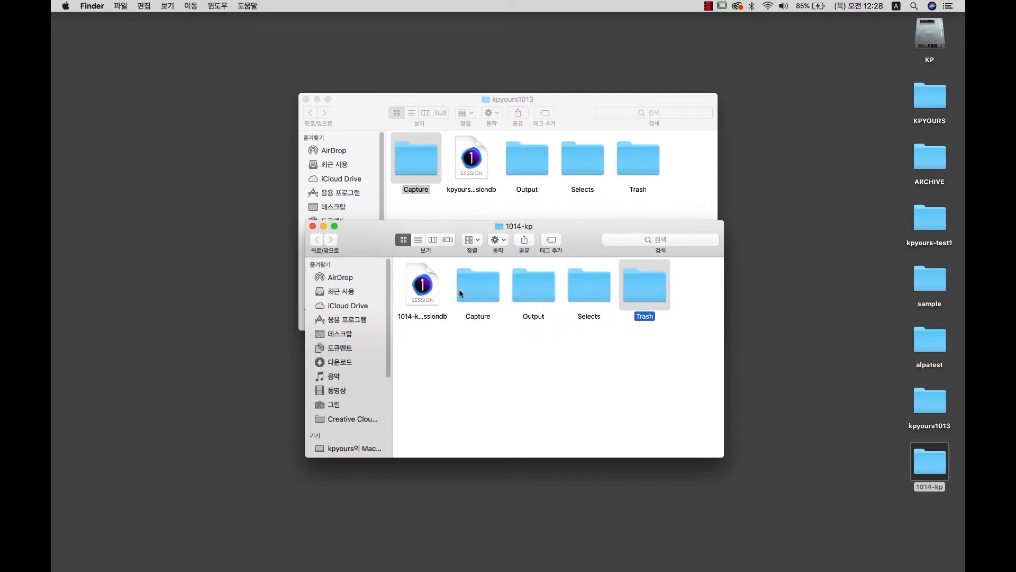
left_click_drag(465, 345, 669, 294)
left_click(631, 366)
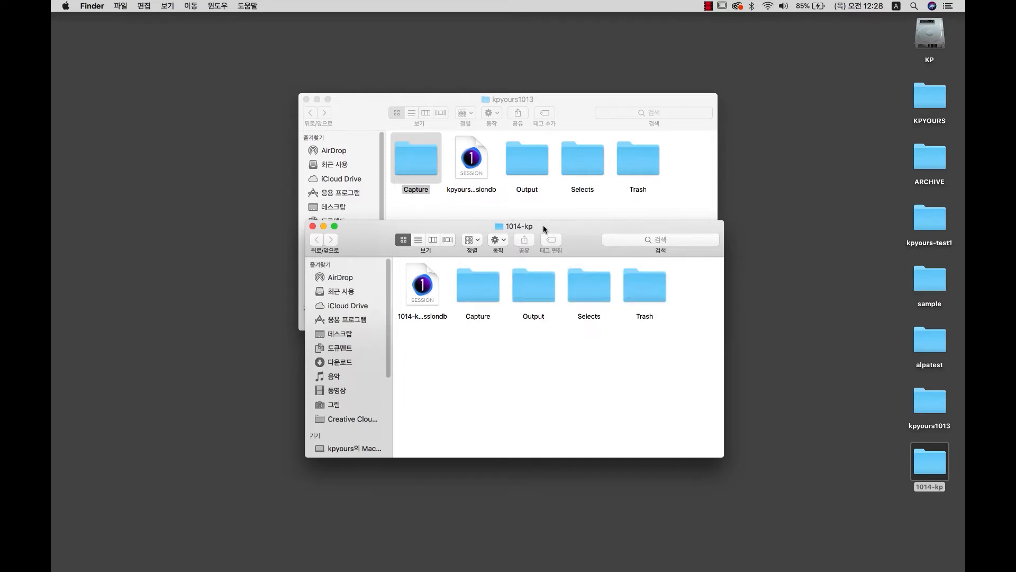
left_click_drag(545, 229, 531, 238)
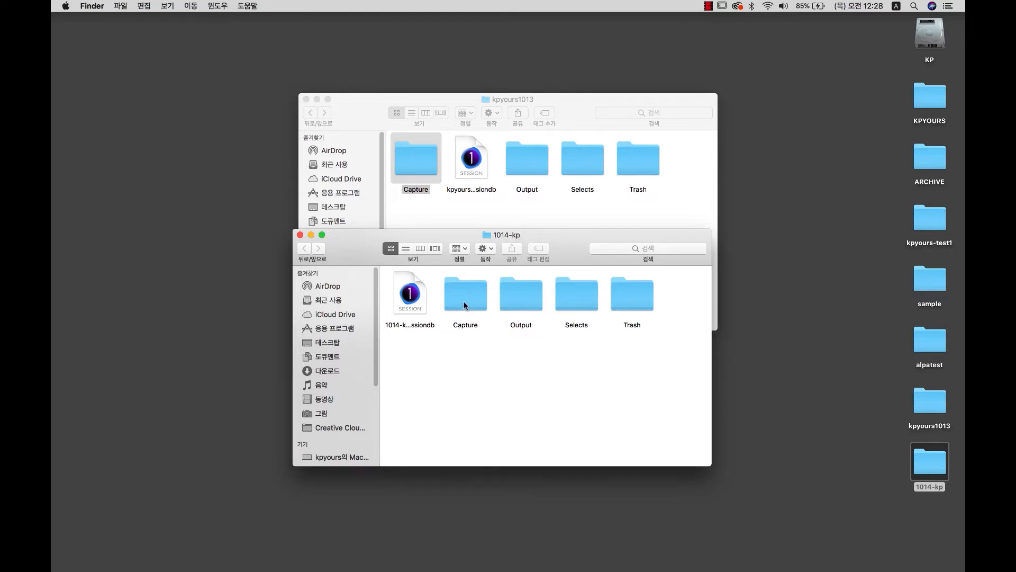
left_click(675, 548)
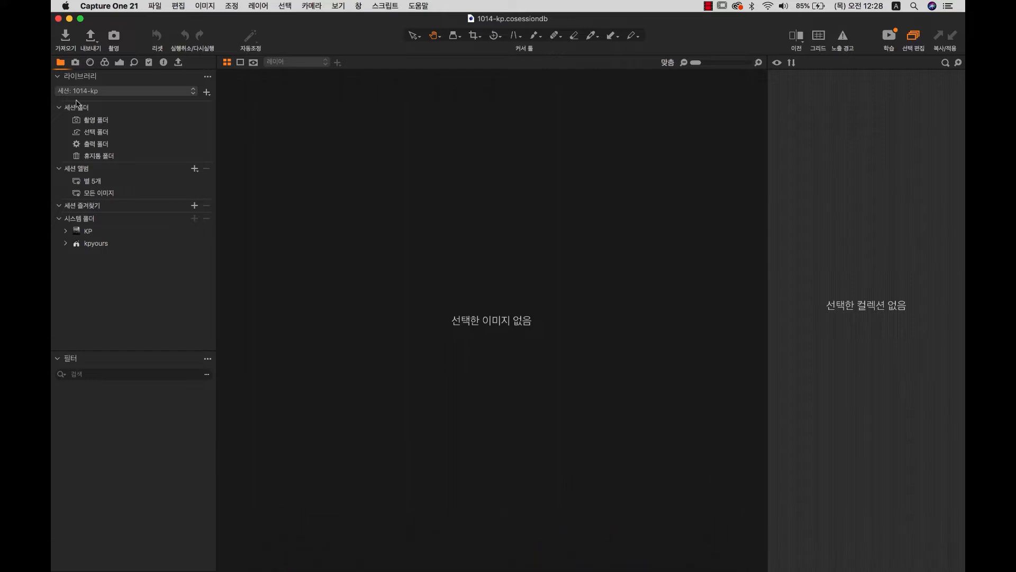
Capture lamp shot 1014-kp125590.iiq, minimize Capture One and close the kpyours1013 Finder window.
left_click(76, 62)
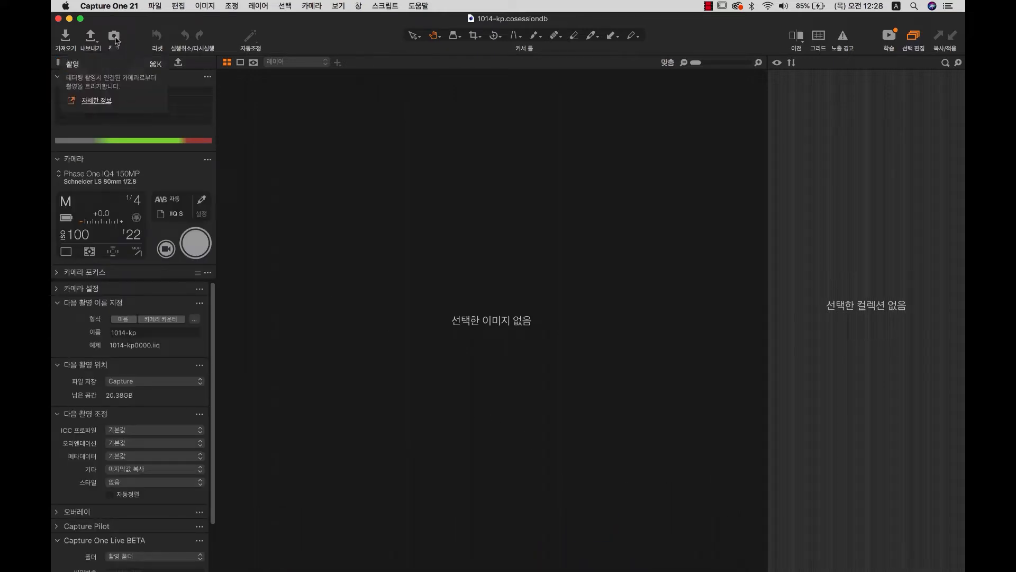
left_click(115, 38)
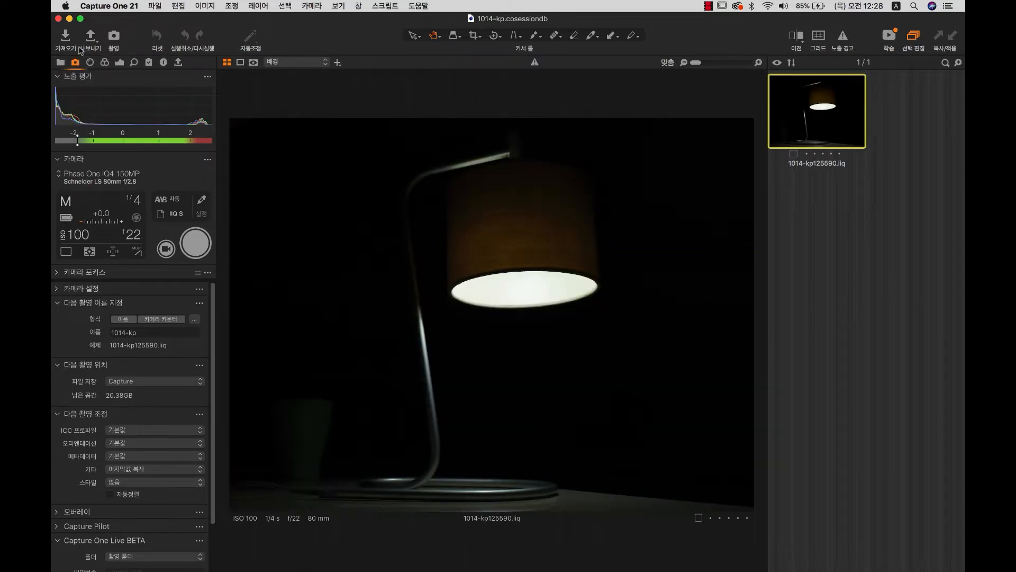
left_click(68, 19)
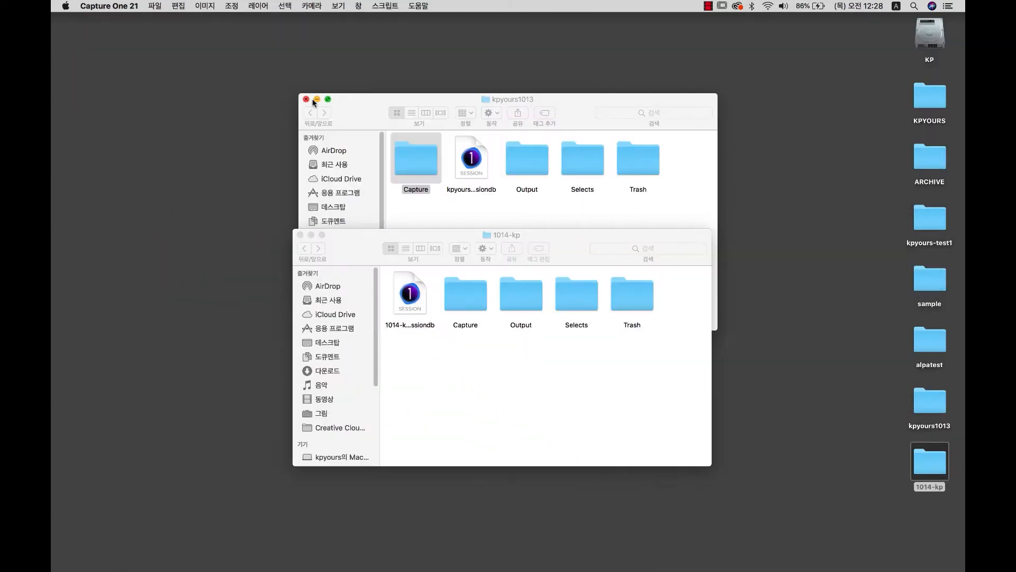
left_click(306, 100)
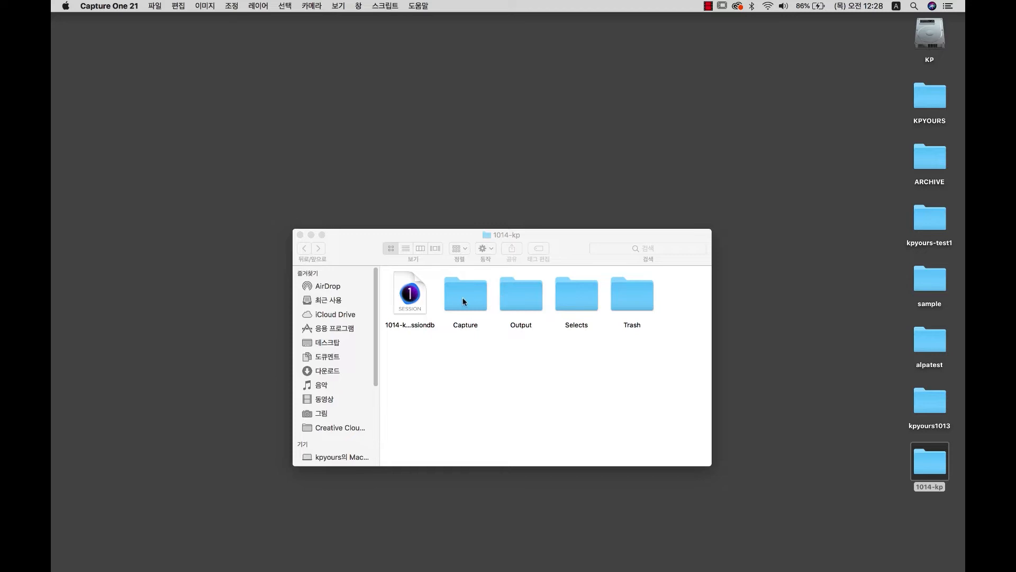
double_click(463, 301)
Place the Capture folder and Capture One windows side by side and capture another lamp shot.
left_click(412, 300)
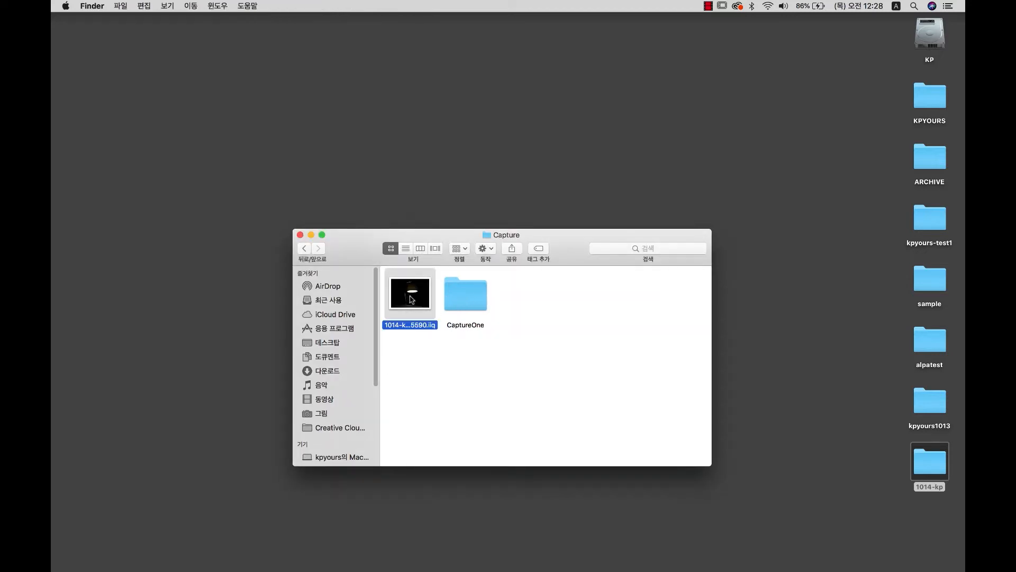
left_click_drag(431, 235, 427, 176)
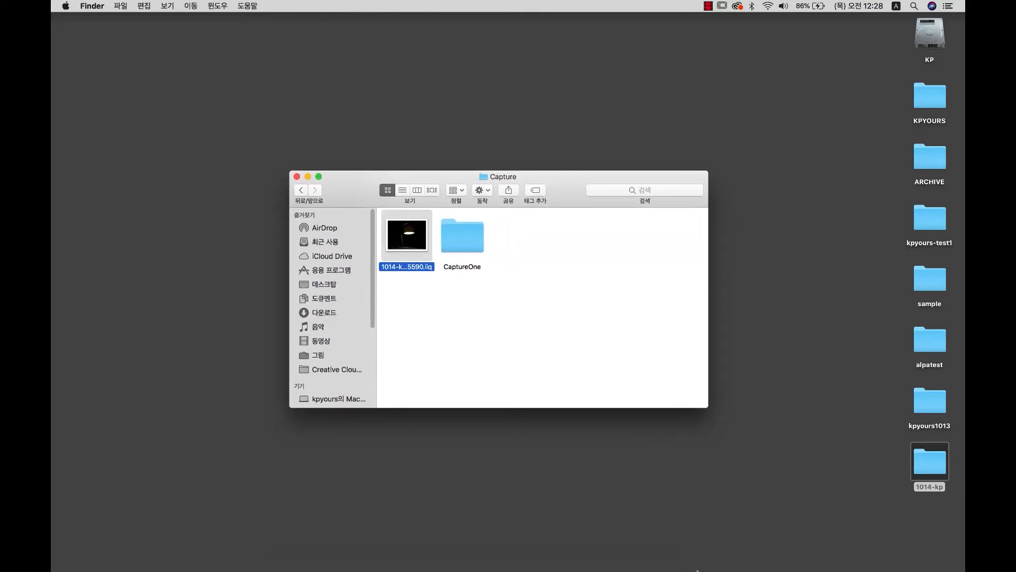
left_click(670, 539)
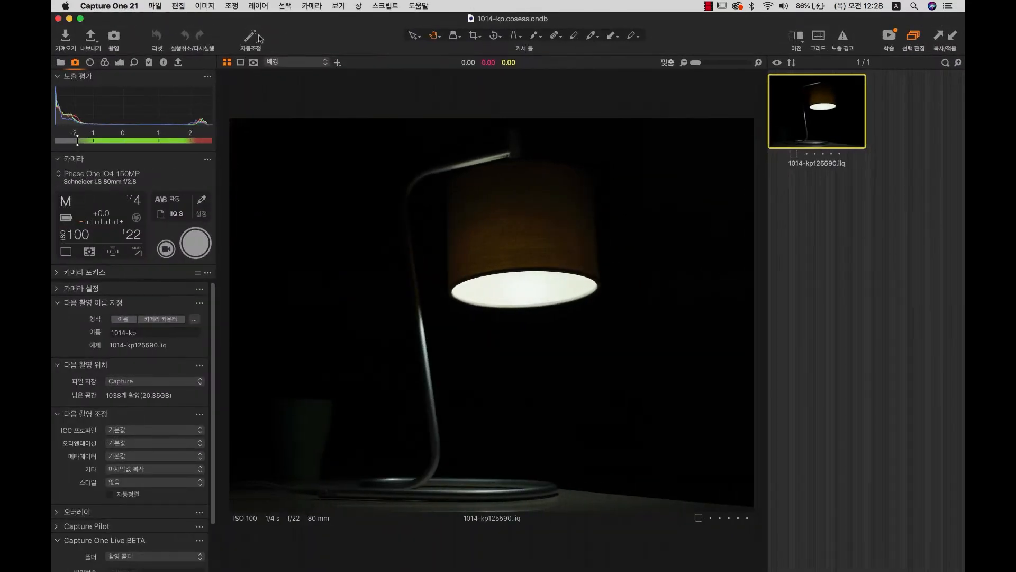
left_click_drag(299, 22, 567, 314)
left_click(379, 299)
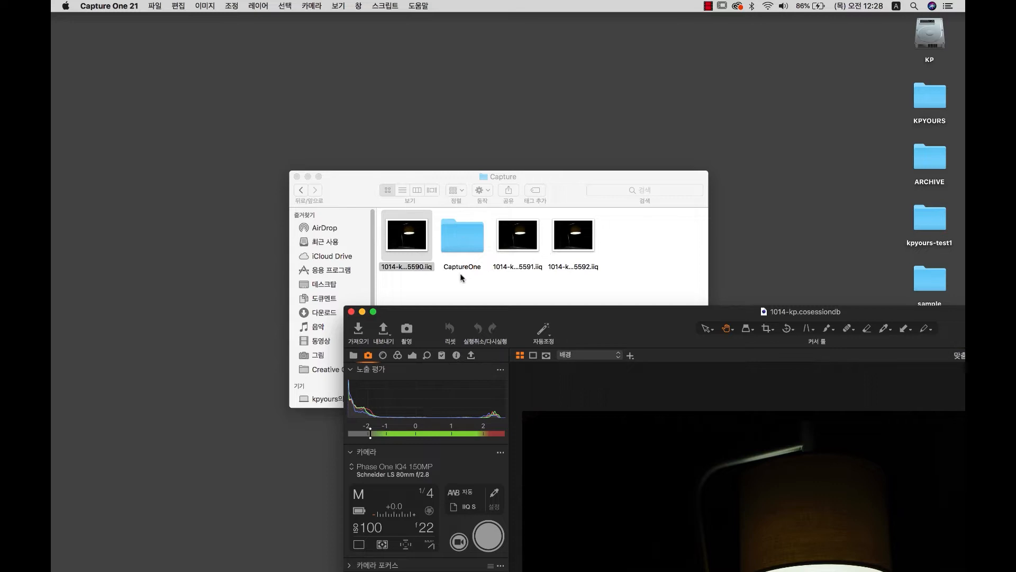
Browse into the CaptureOne folder and back to Capture, then reposition both windows.
left_click(464, 226)
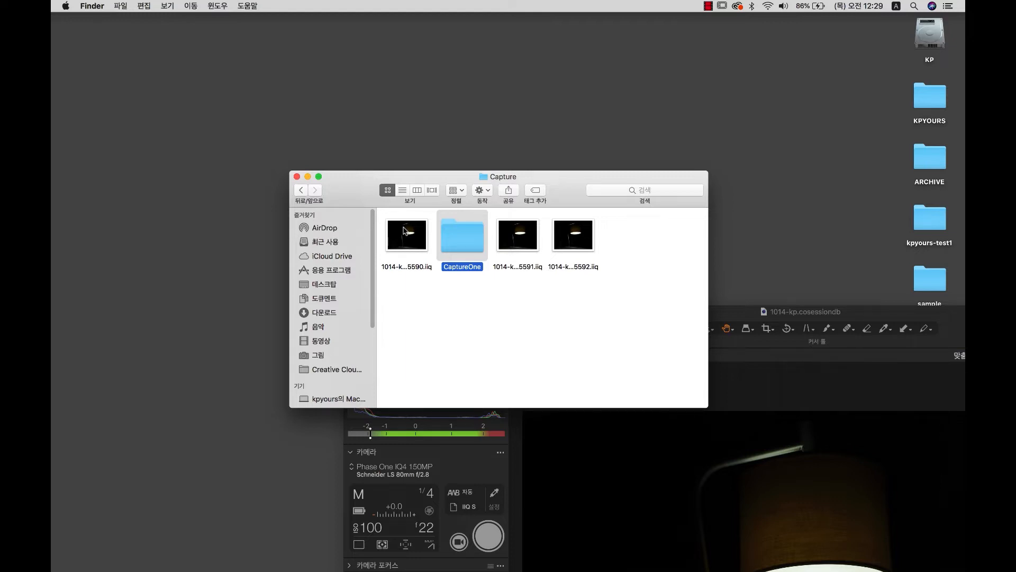
double_click(462, 243)
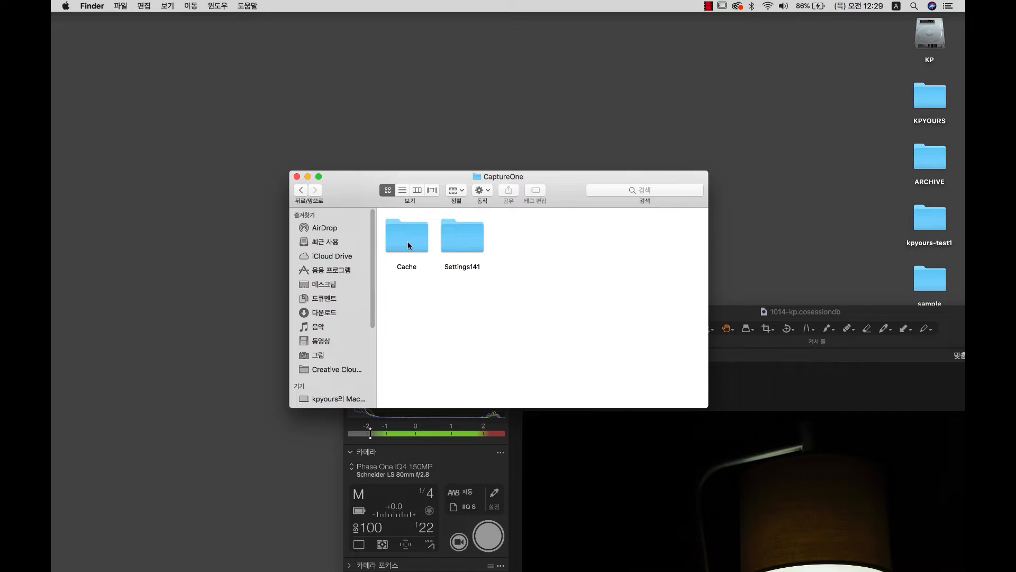
left_click(389, 245)
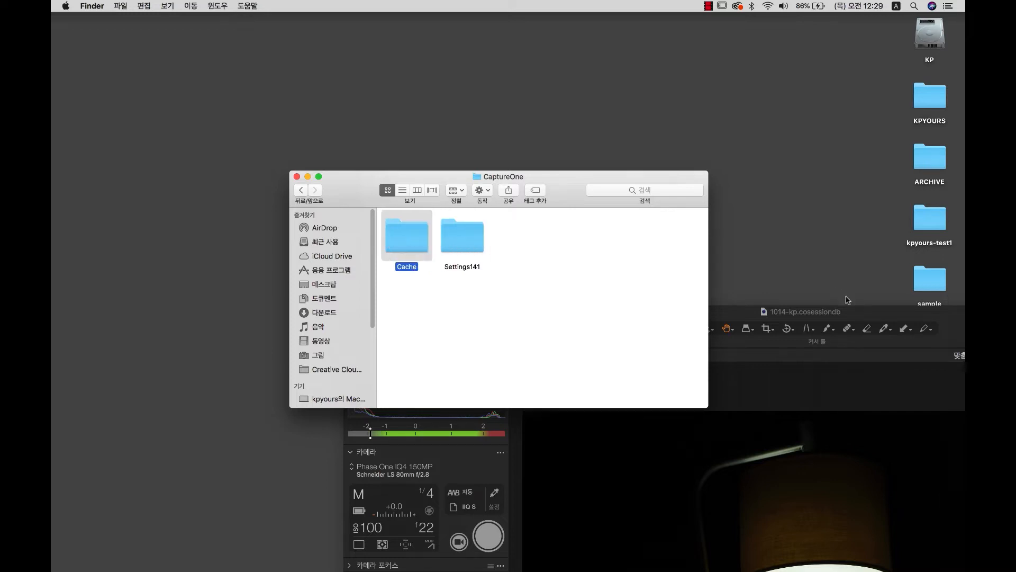
left_click(879, 314)
left_click(301, 190)
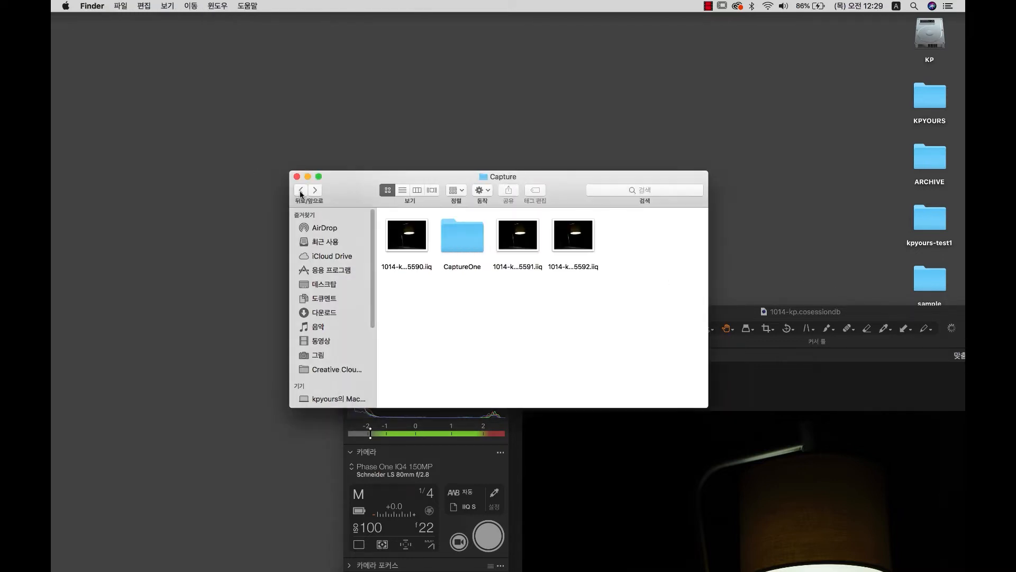
left_click_drag(580, 189, 356, 79)
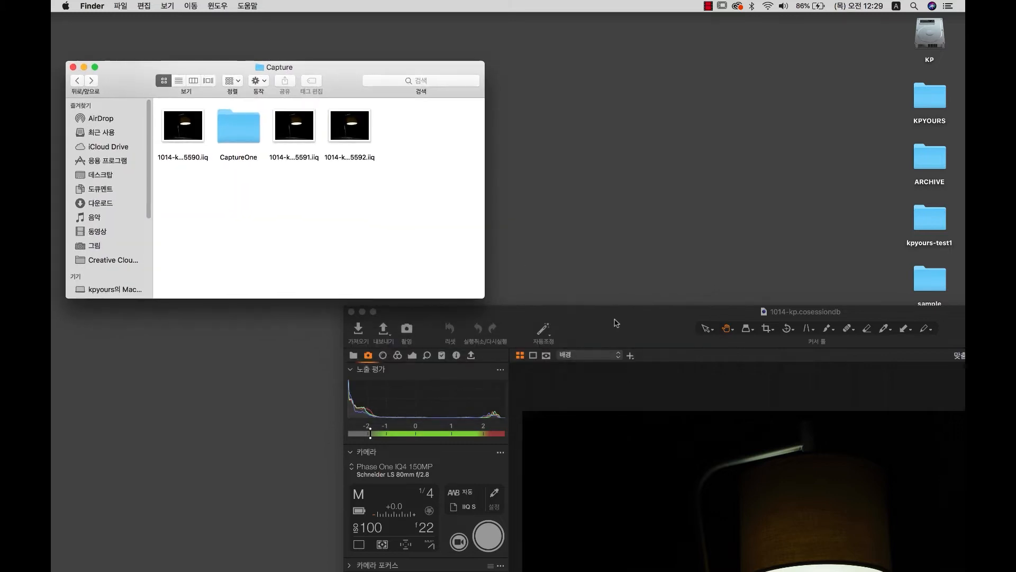
left_click_drag(615, 314, 569, 36)
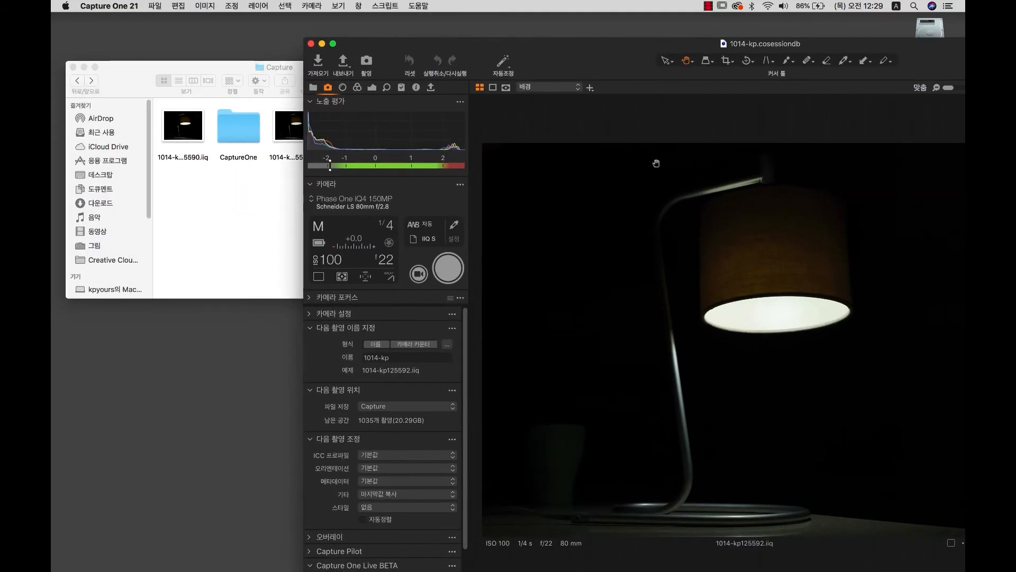
On 1014-kp125592 at 100% zoom, set white balance to 9097 K and exposure to -0.21.
left_click(775, 280)
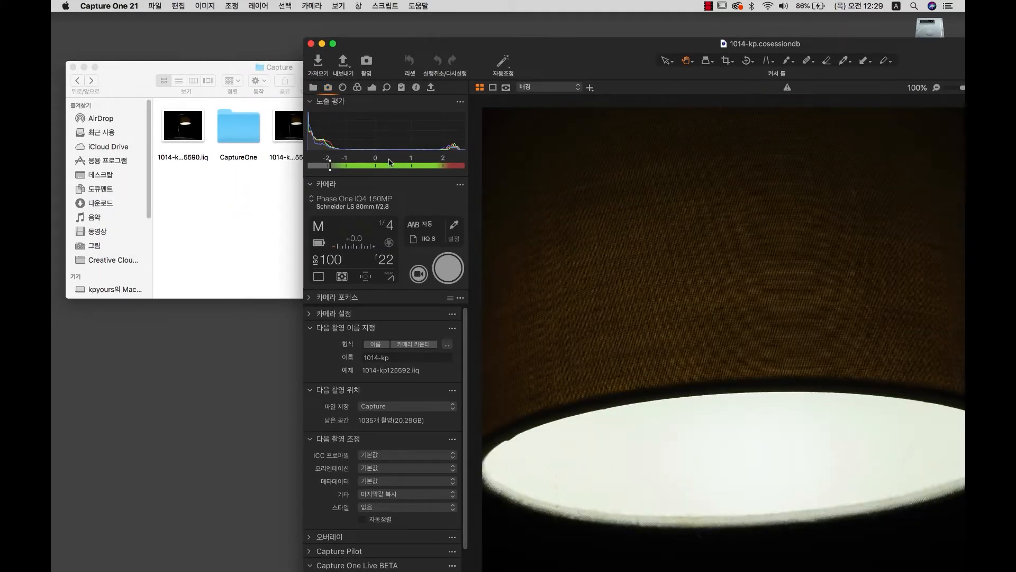
left_click(372, 87)
left_click_drag(379, 384, 401, 385)
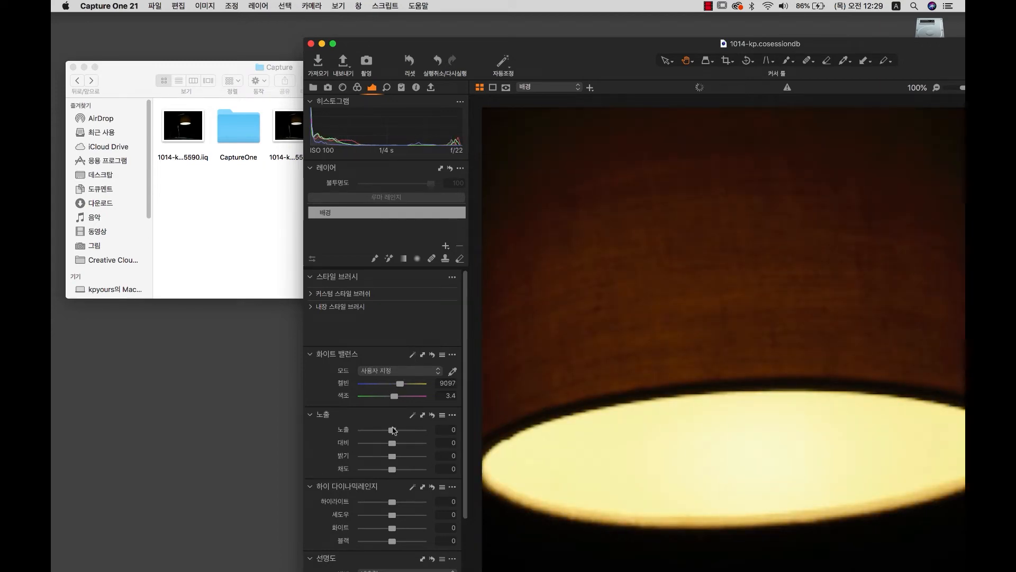
left_click_drag(392, 430, 411, 433)
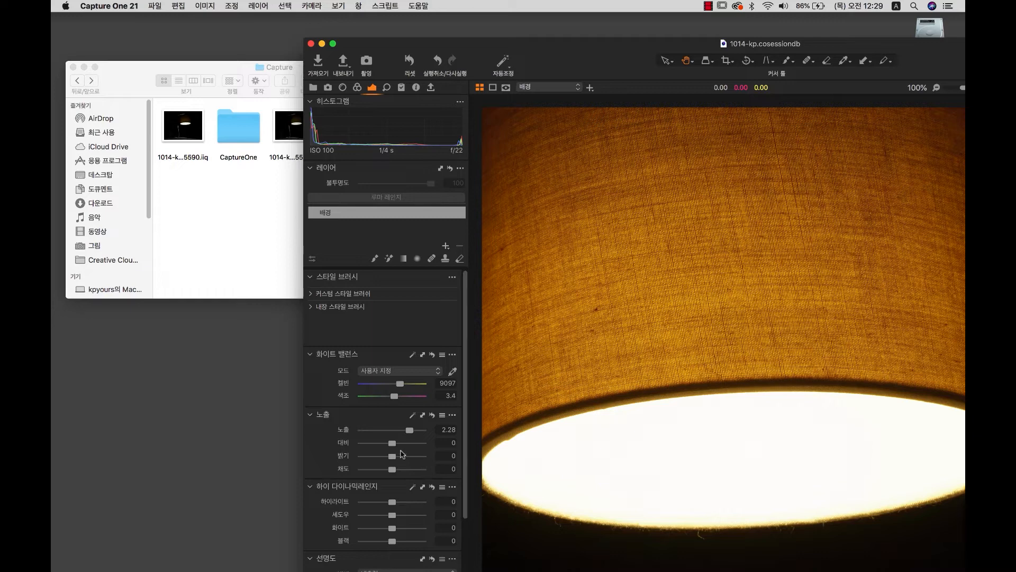
left_click_drag(414, 433, 396, 433)
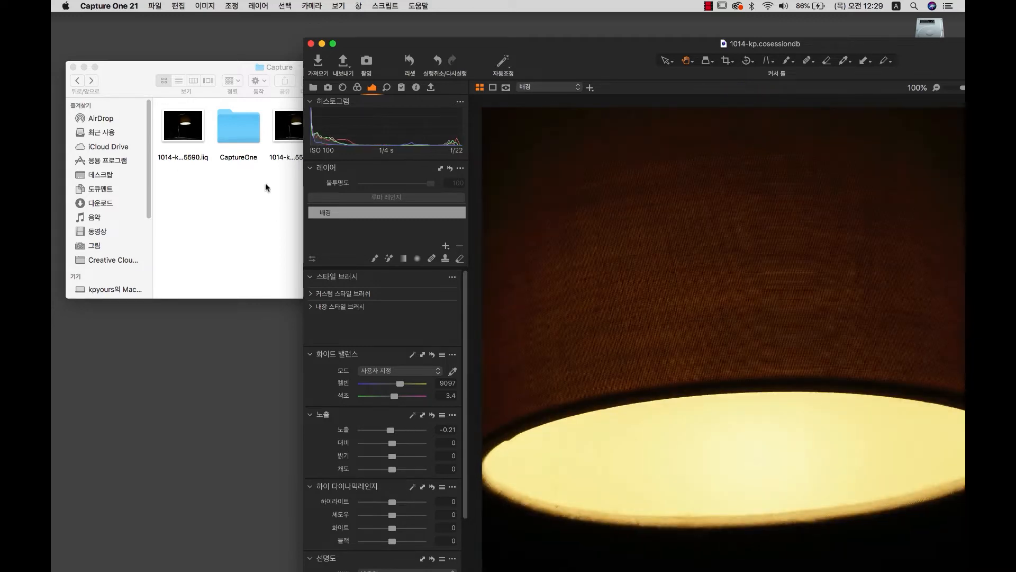
left_click(203, 155)
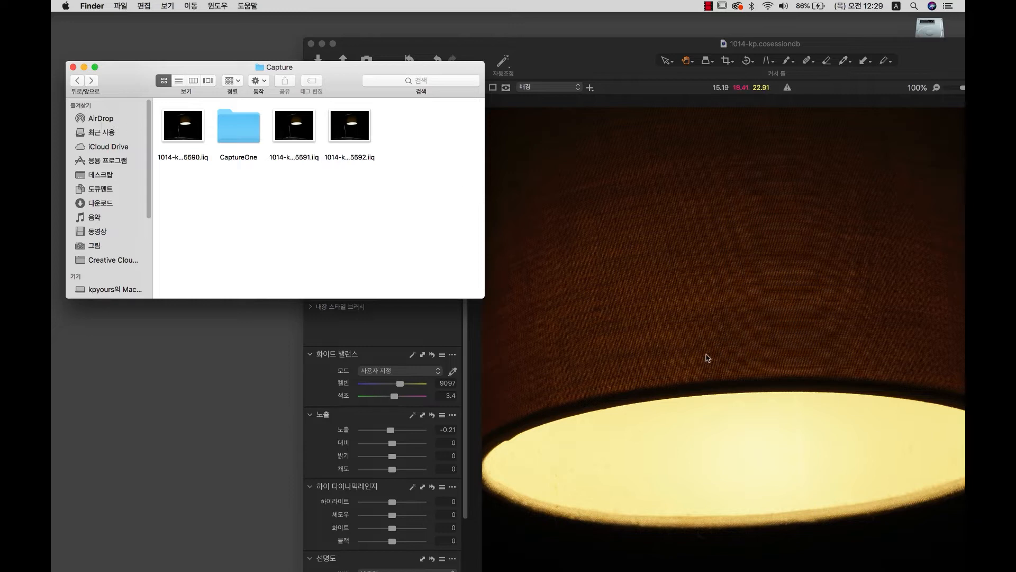
Open the Settings141 folder inside CaptureOne, then go back to the CaptureOne folder.
left_click(249, 140)
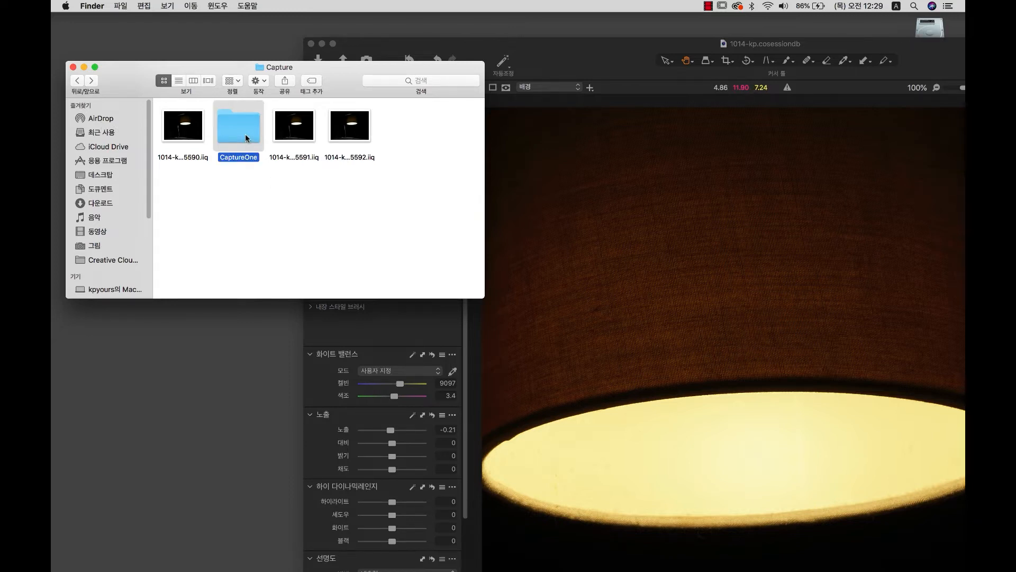
double_click(246, 139)
left_click(237, 145)
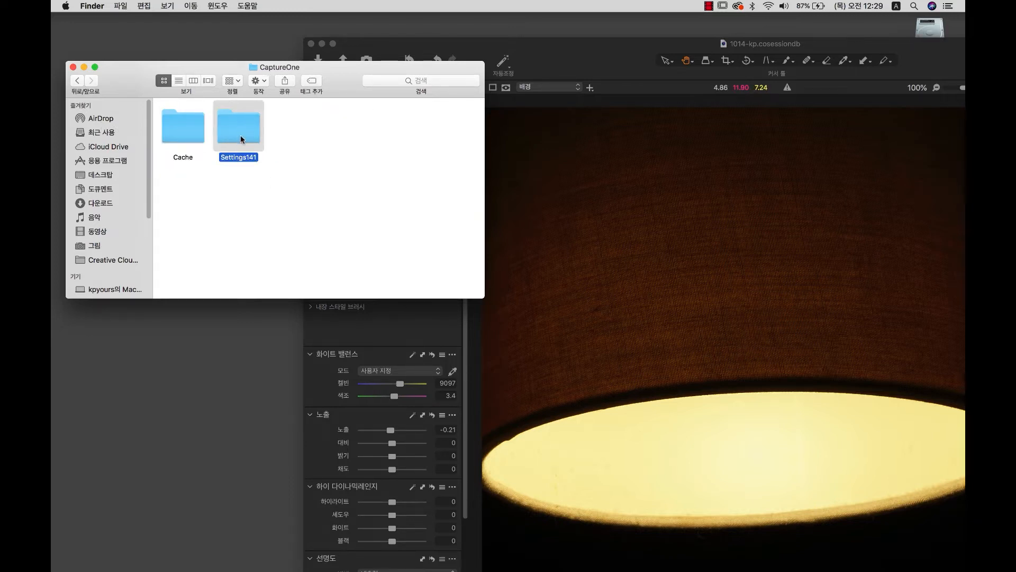
double_click(241, 137)
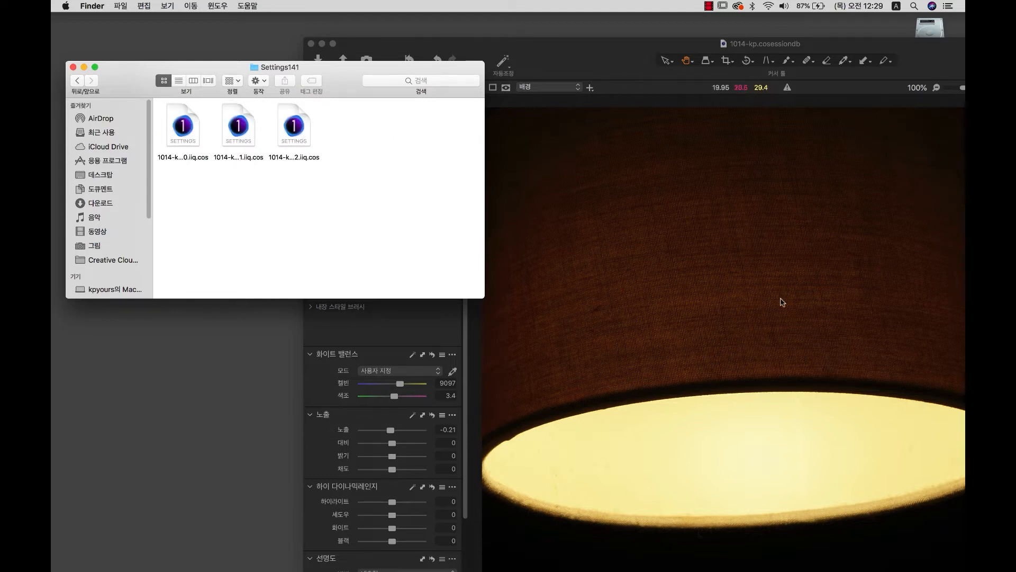
left_click(77, 80)
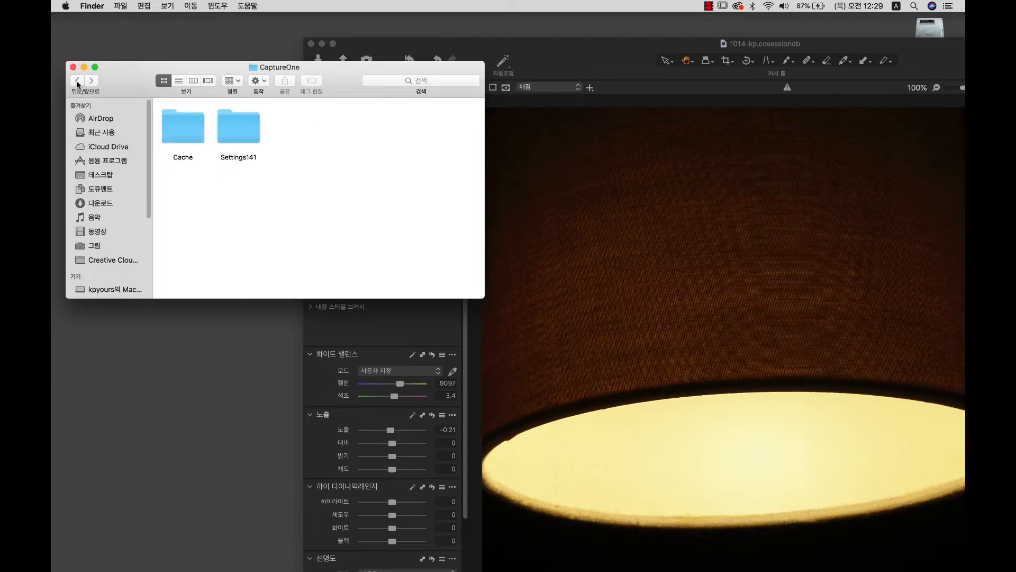
Fit the lamp photo in Capture One's viewer and slide its window aside.
left_click(837, 338)
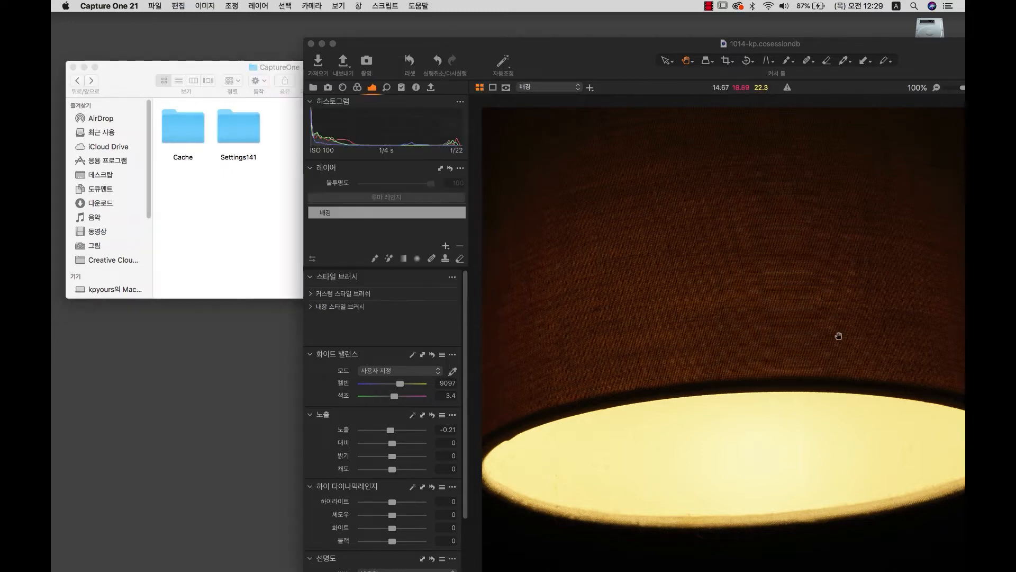
double_click(794, 338)
left_click_drag(820, 49, 522, 36)
left_click_drag(658, 38, 881, 40)
Open the Cache folder, go back up to the Capture folder, then return to Capture One.
left_click(189, 204)
double_click(176, 126)
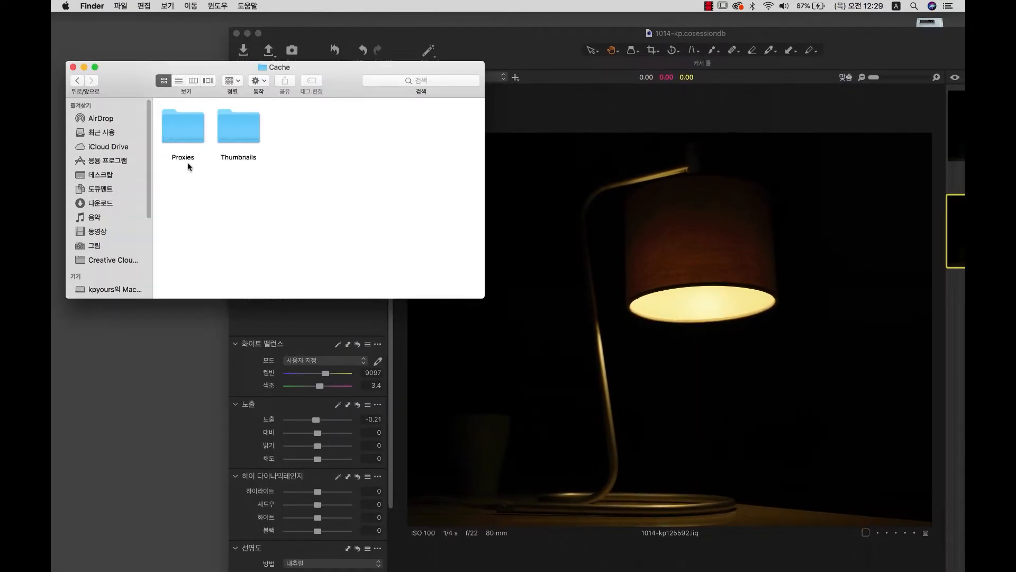
left_click(77, 81)
left_click(78, 80)
left_click(235, 127)
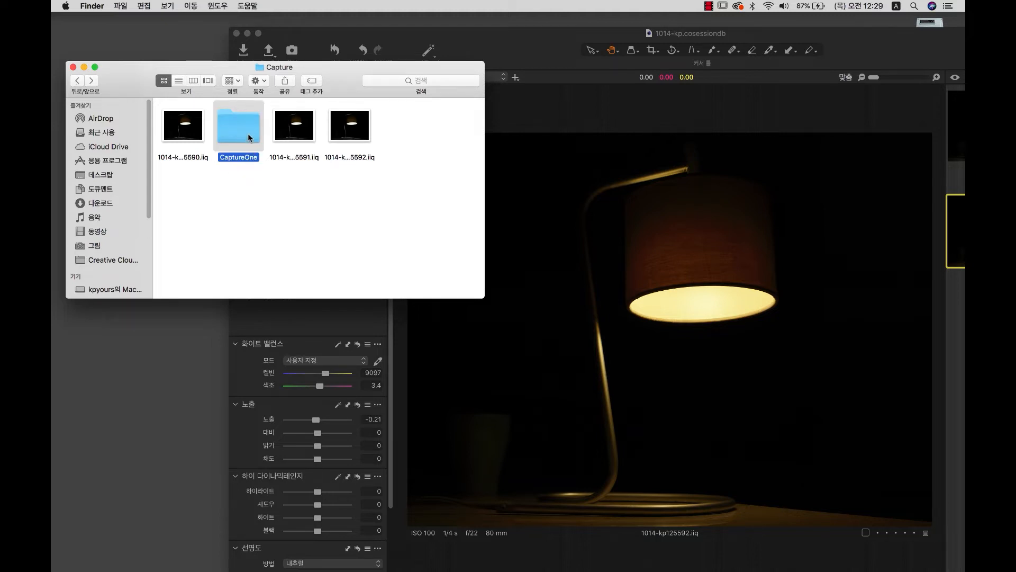
left_click(665, 265)
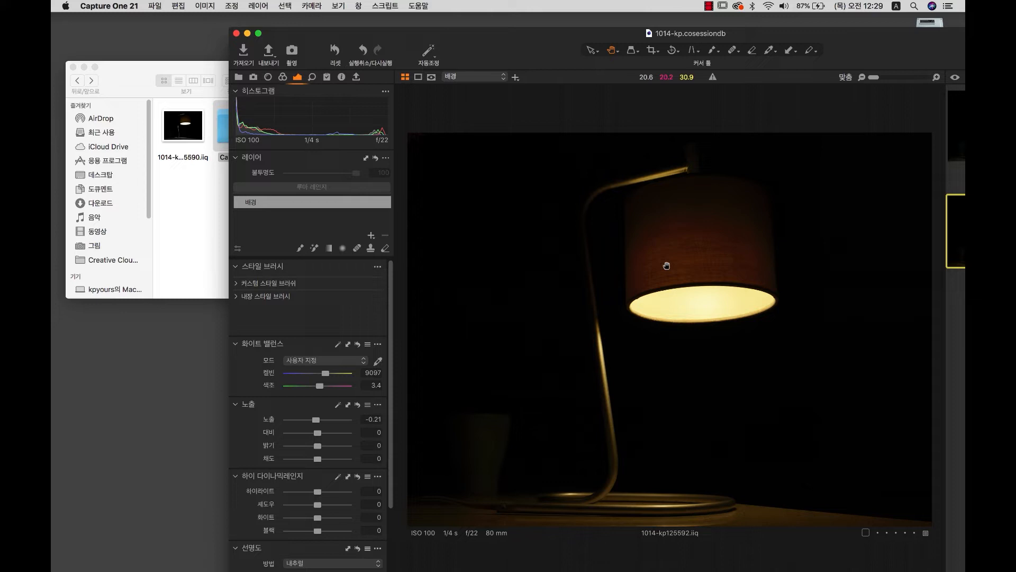
Try tint and exposure changes, reset the lamp photo to as-shot 4718 K and exposure 0, and reposition the window.
left_click(335, 51)
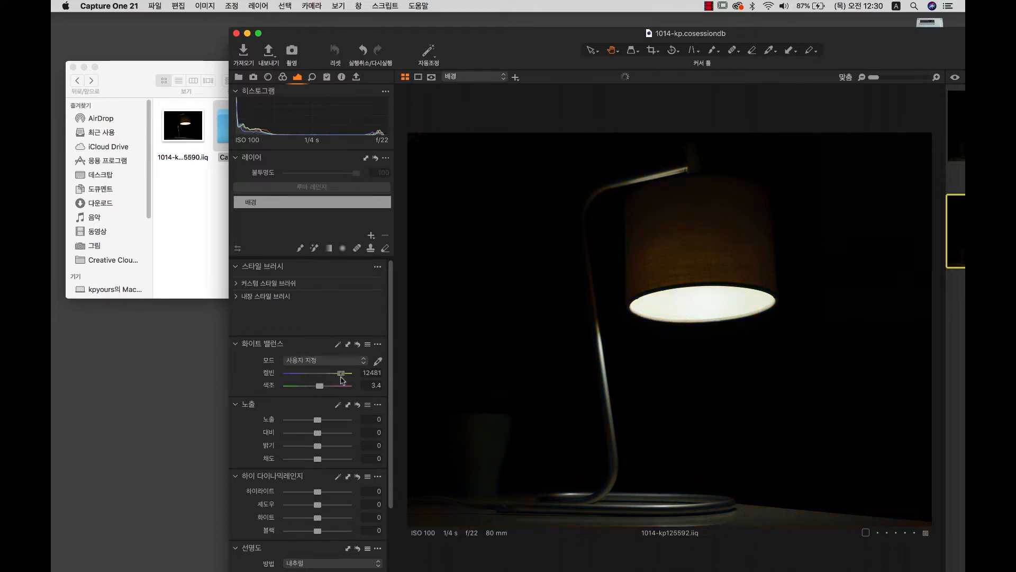
left_click(341, 375)
left_click(341, 387)
left_click(339, 421)
left_click(290, 421)
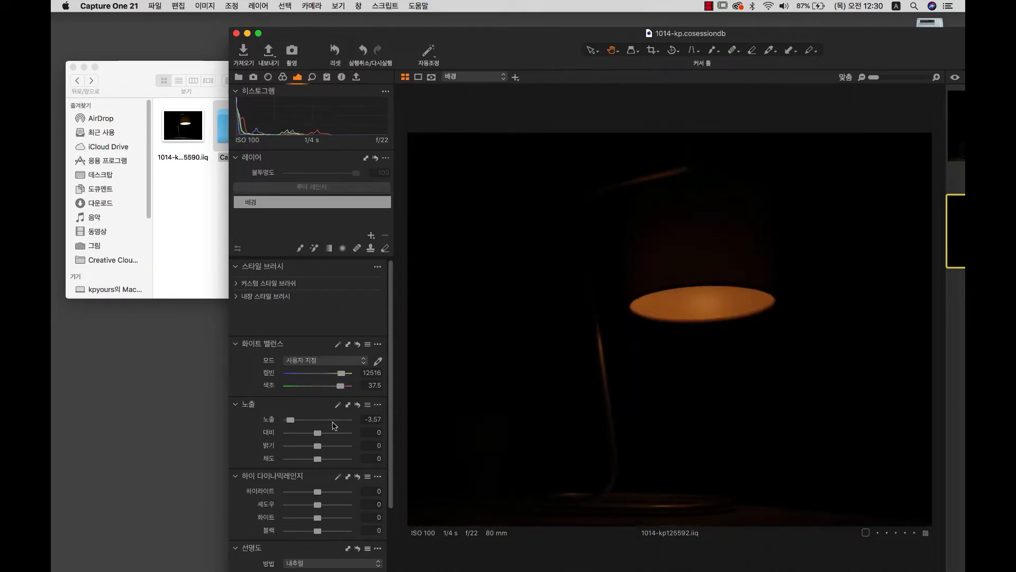
left_click_drag(333, 421, 306, 421)
left_click(332, 51)
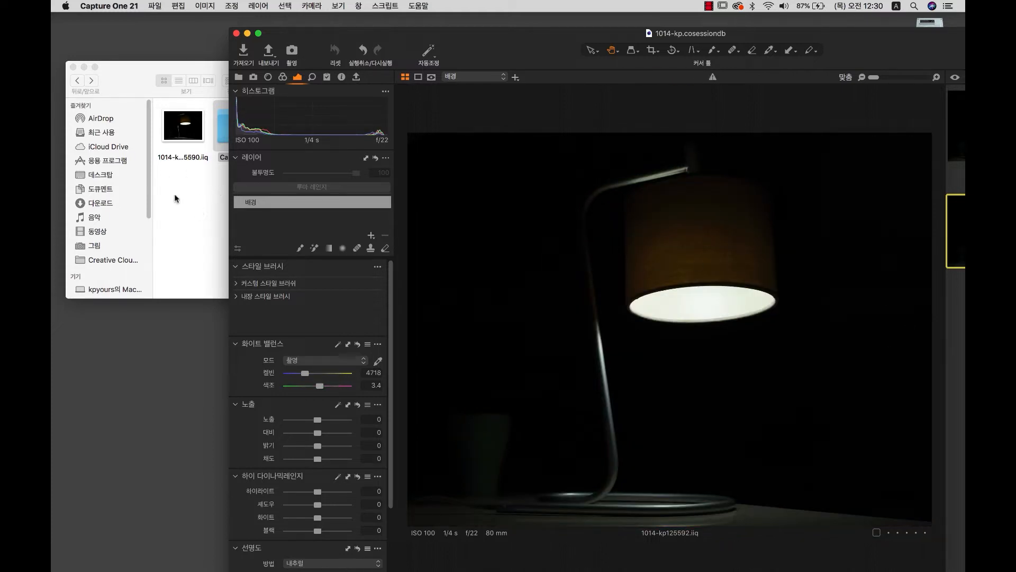
left_click(148, 124)
left_click_drag(286, 35, 107, 21)
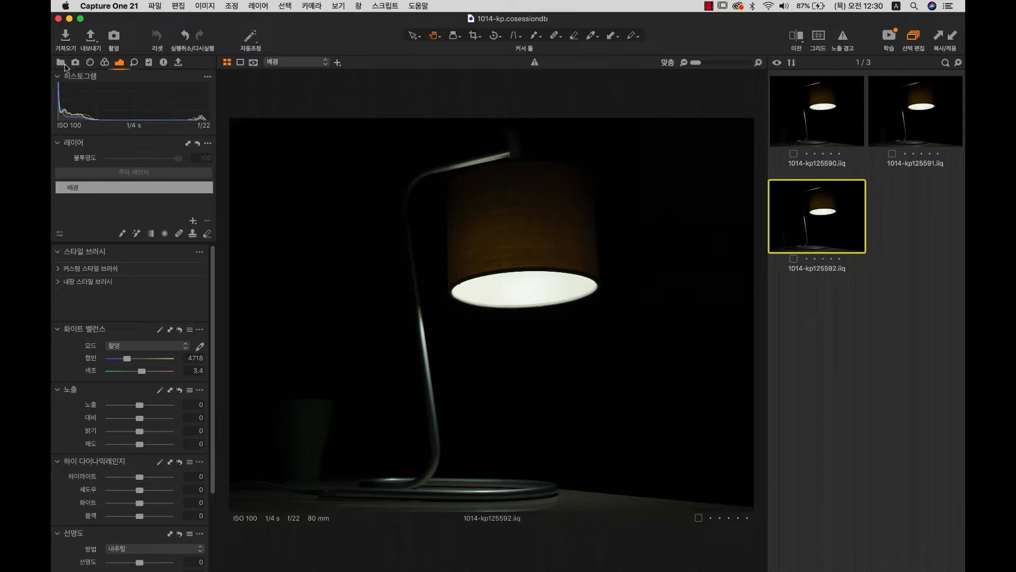
In Finder, check the 1014-kp session's Capture, Output, Selects and Trash subfolders.
left_click(62, 63)
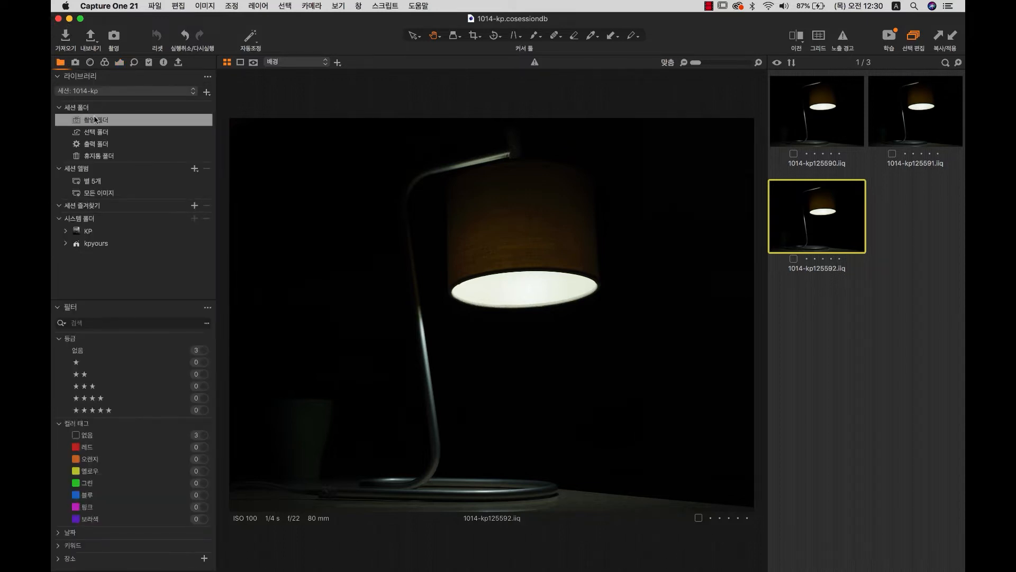
left_click(68, 19)
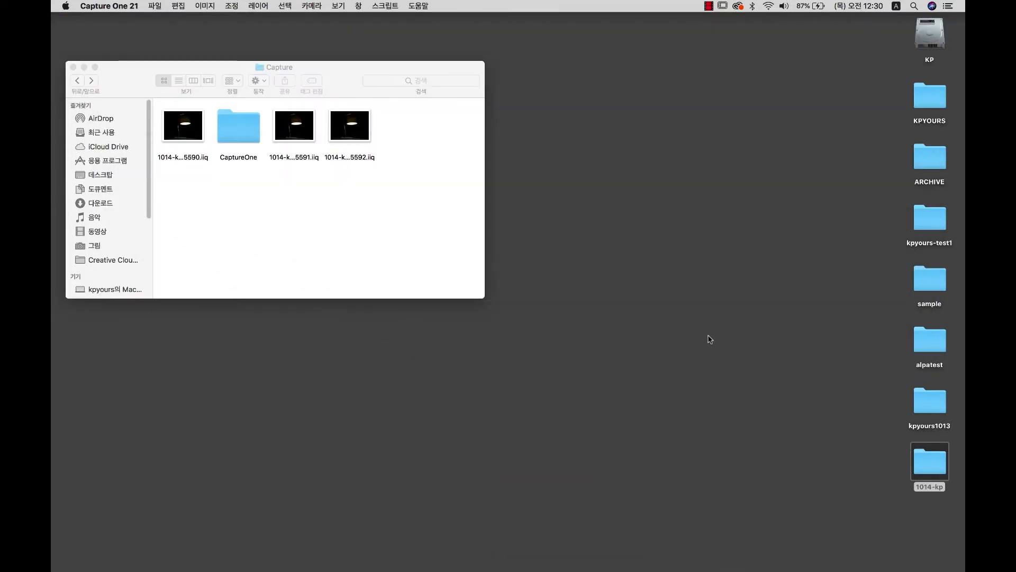
left_click(78, 81)
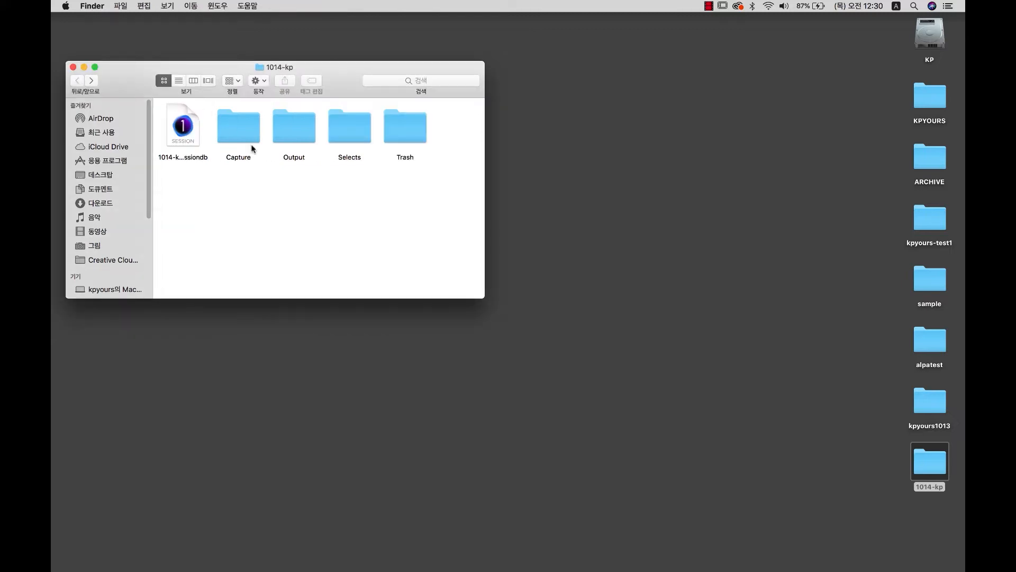
left_click(242, 139)
left_click(293, 141)
left_click(369, 143)
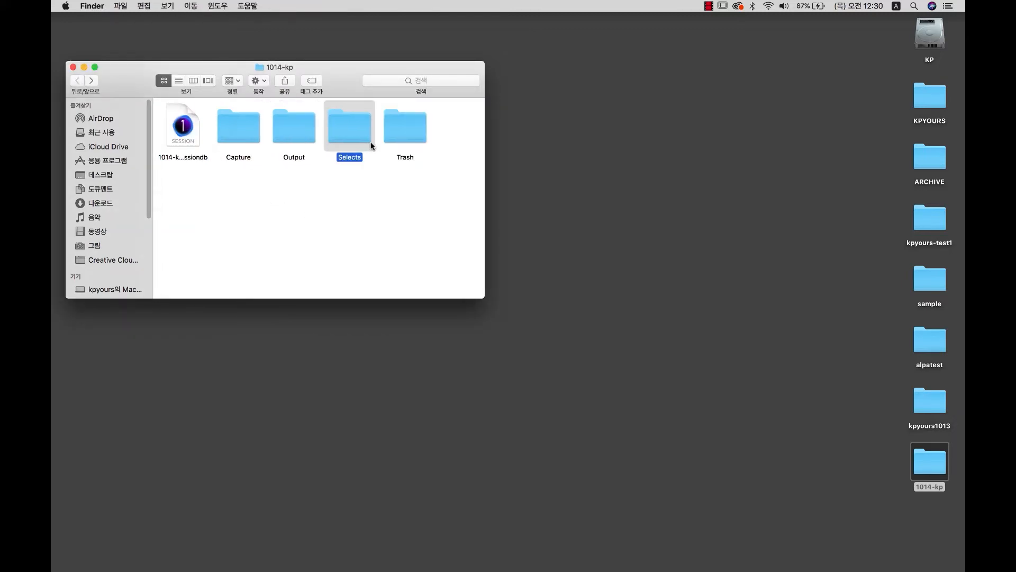
left_click(408, 143)
double_click(238, 129)
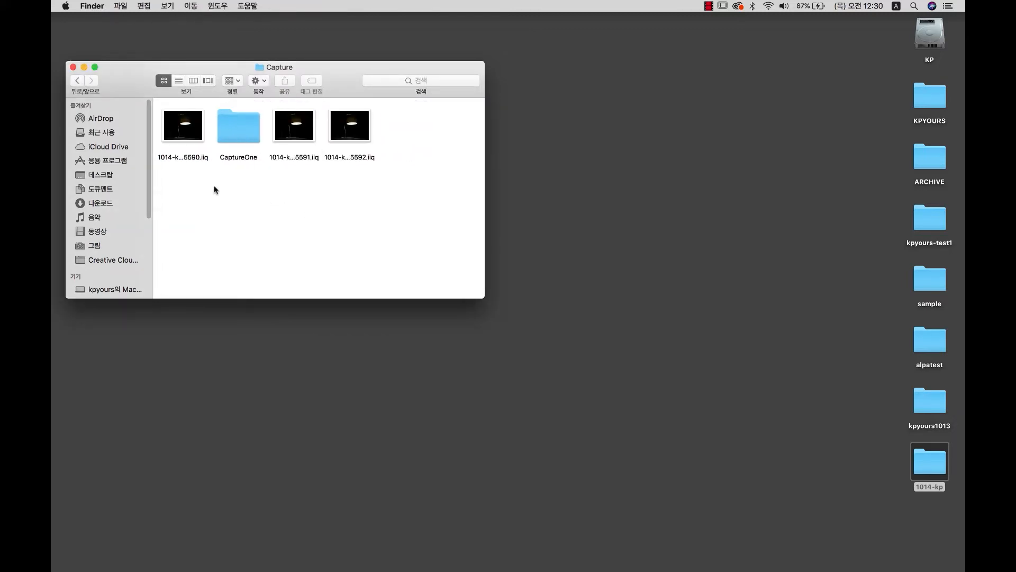
left_click(76, 82)
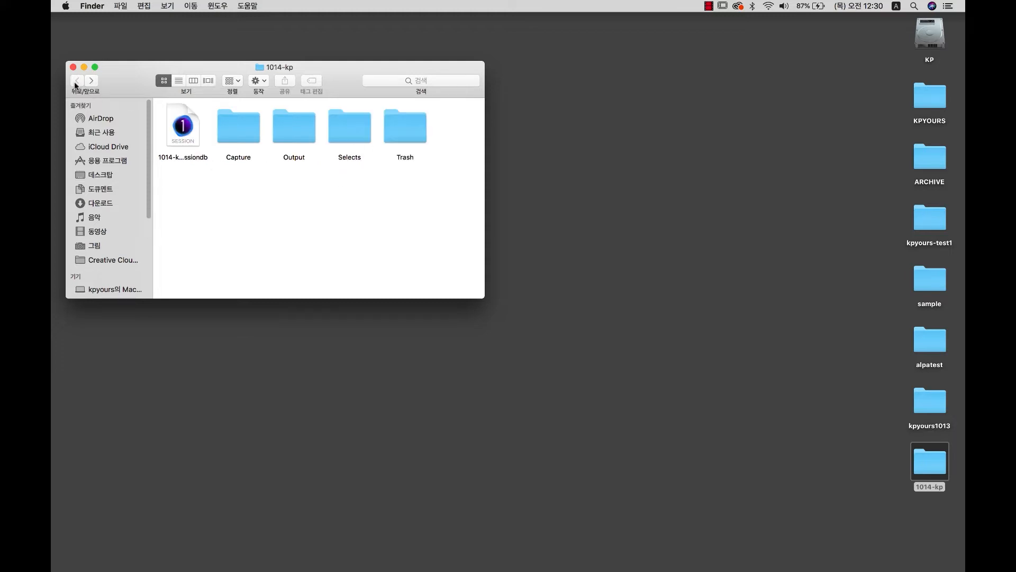
left_click(295, 130)
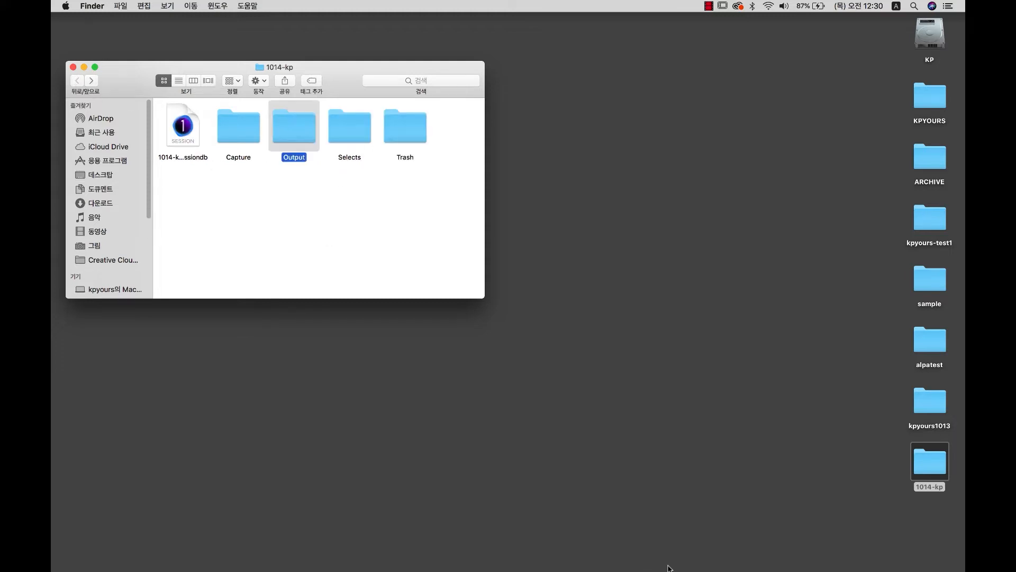
Back in Capture One, warm the lamp photo to 6233 K and raise exposure to 1.25.
mouse_move(669, 570)
left_click(674, 545)
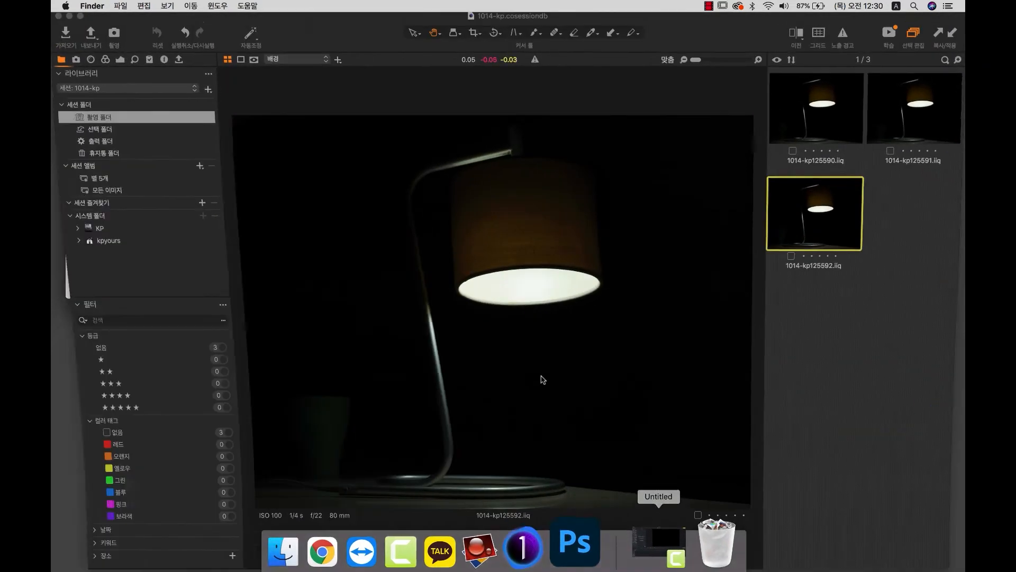
left_click(119, 63)
left_click_drag(129, 359, 136, 360)
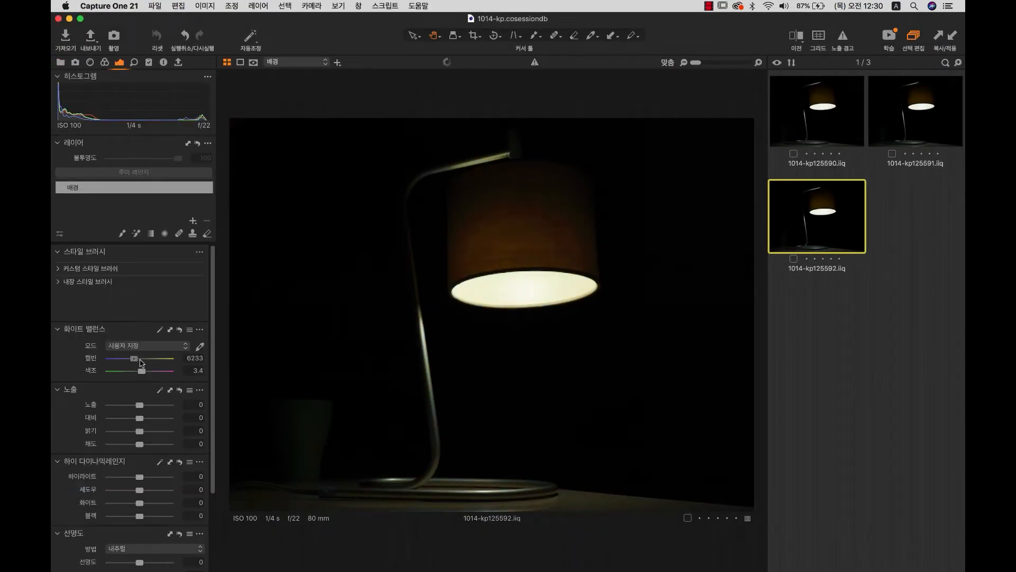
left_click(150, 406)
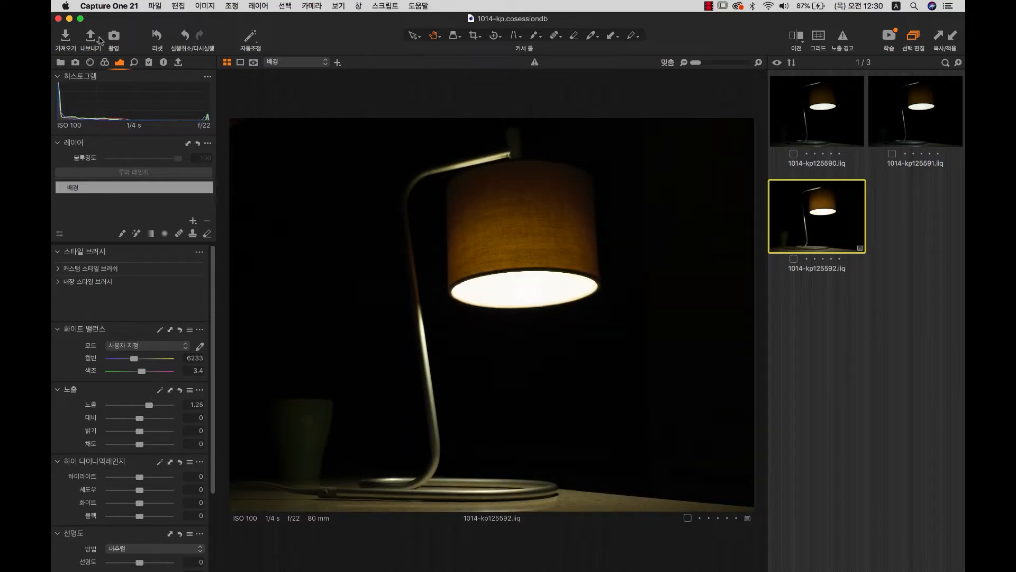
Compare the jpg and tiff export recipes' settings, leaving jpg as JPEG.
left_click(92, 38)
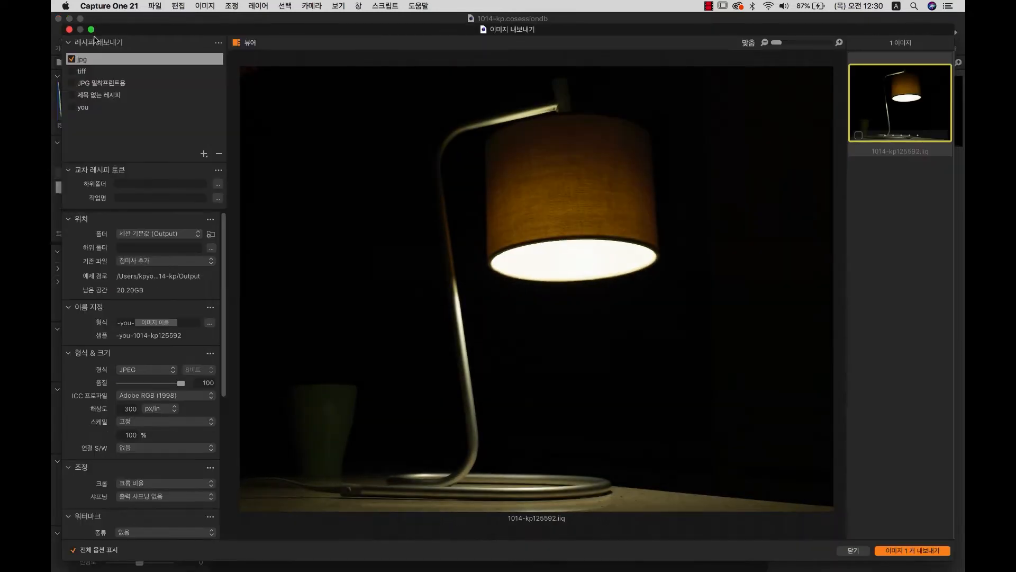
left_click(70, 72)
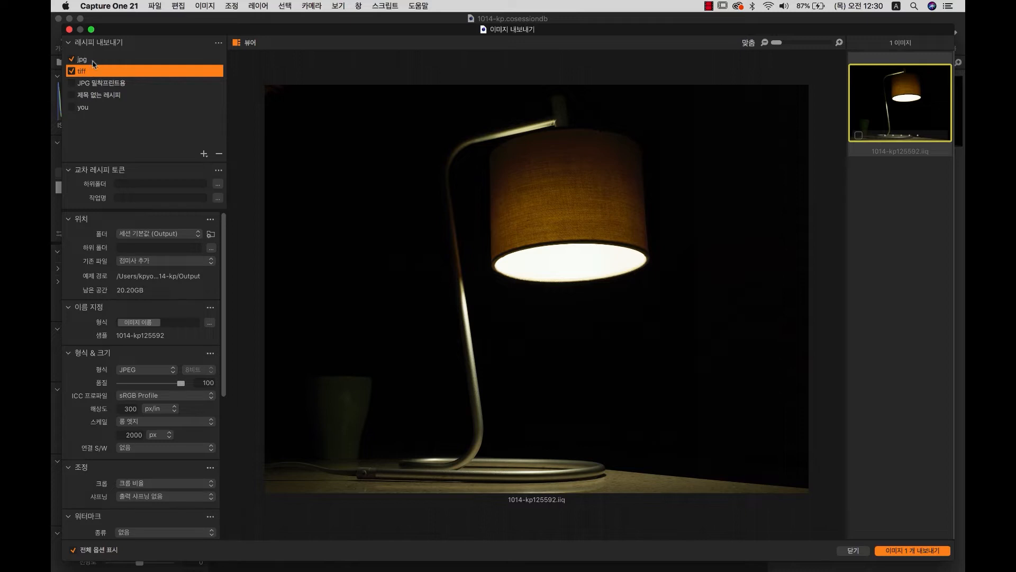
left_click(87, 62)
left_click(88, 70)
left_click(74, 60)
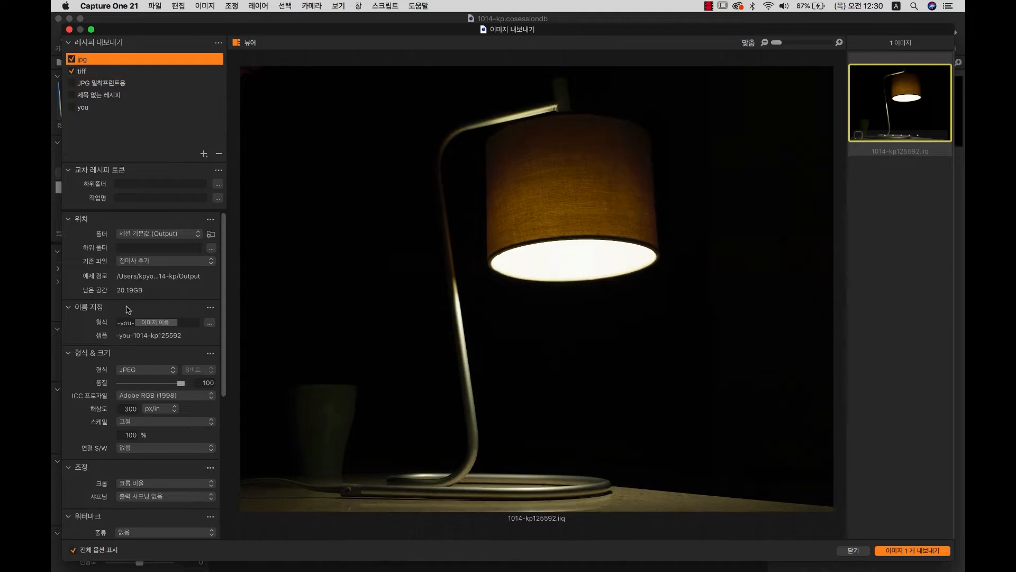
left_click(139, 372)
left_click(143, 372)
Set the tiff recipe to TIFF format at fixed 100% scale and export the lamp image.
left_click(91, 72)
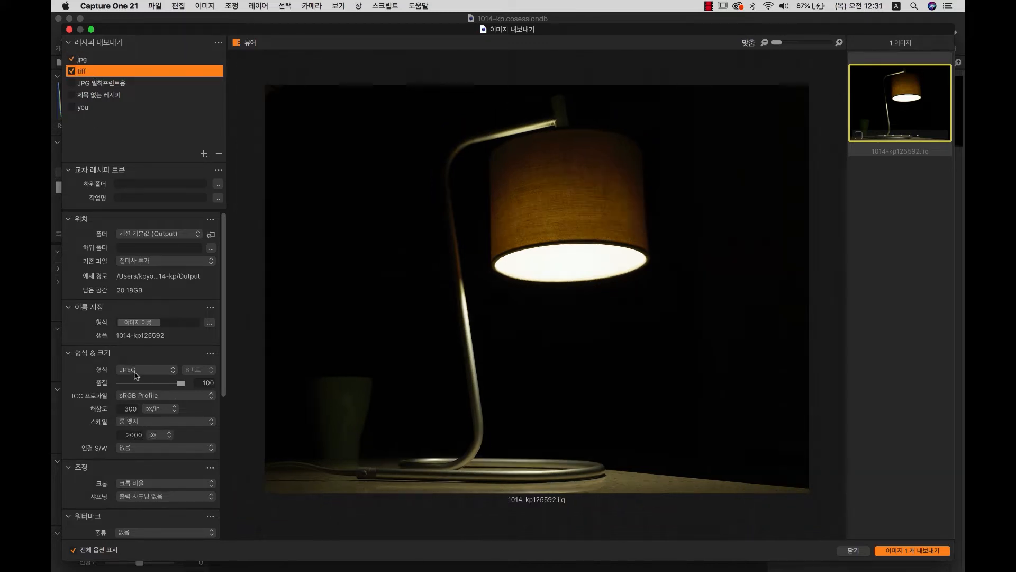
left_click(135, 374)
left_click(134, 392)
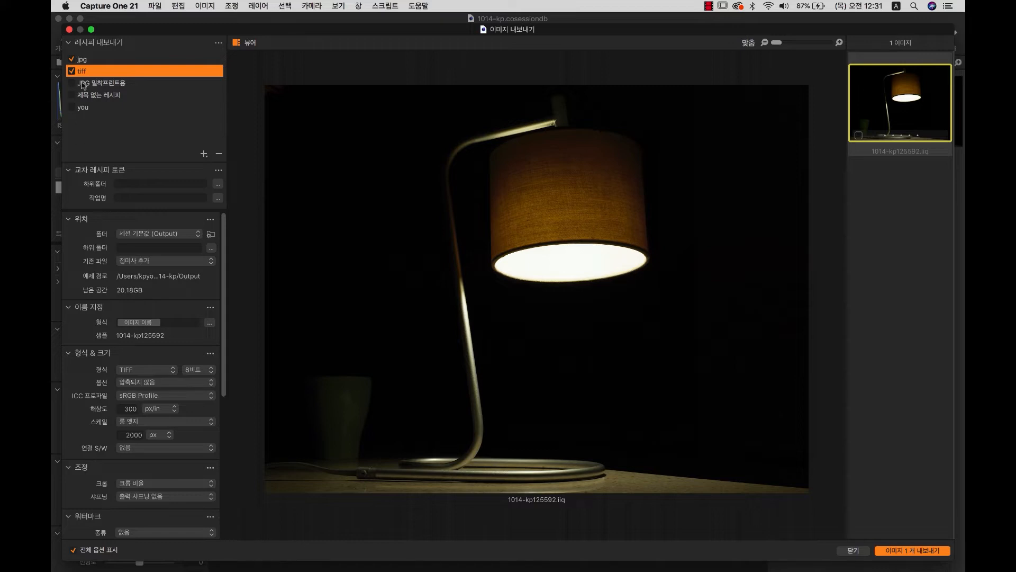
left_click(134, 369)
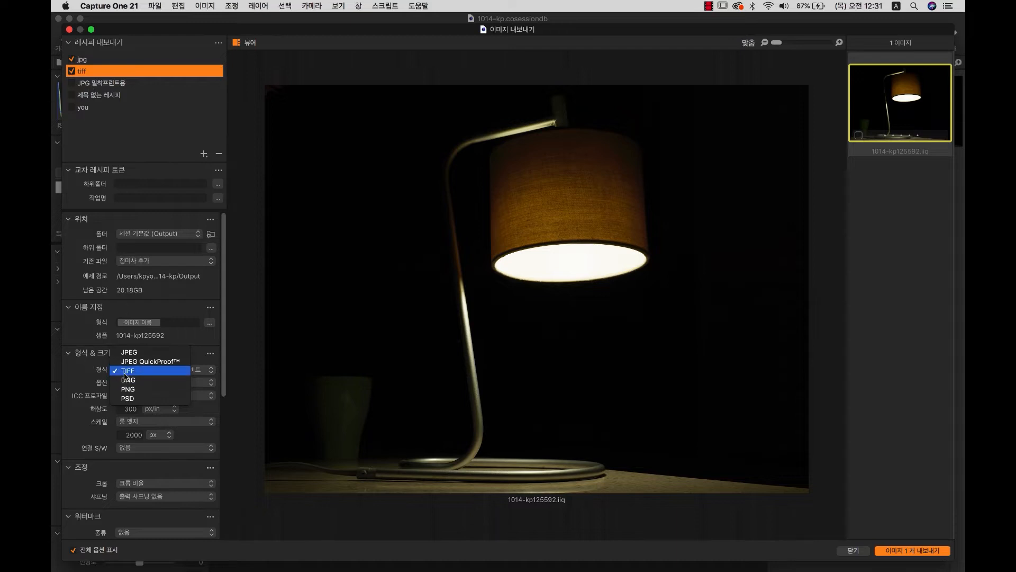
left_click(103, 374)
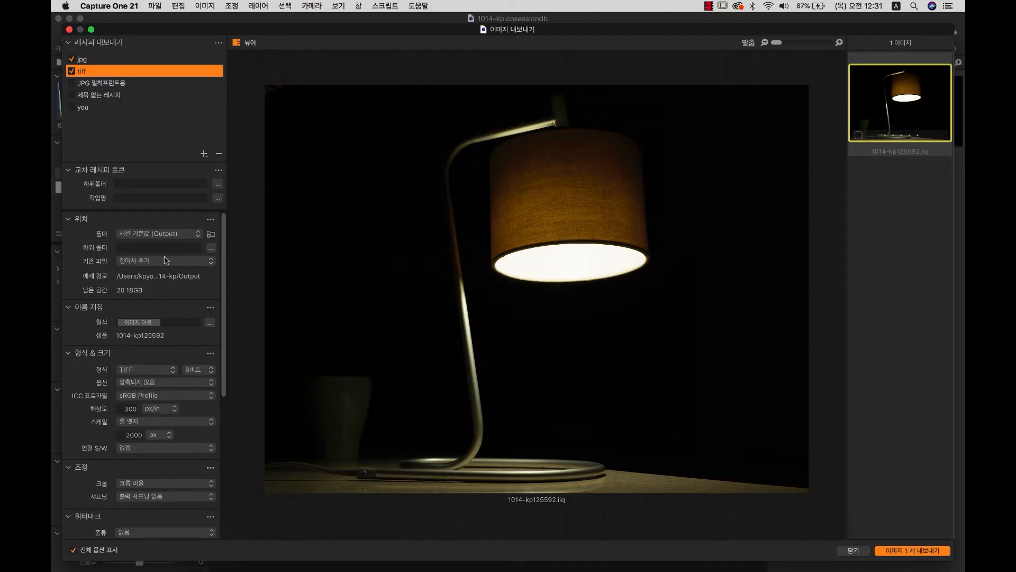
left_click(149, 418)
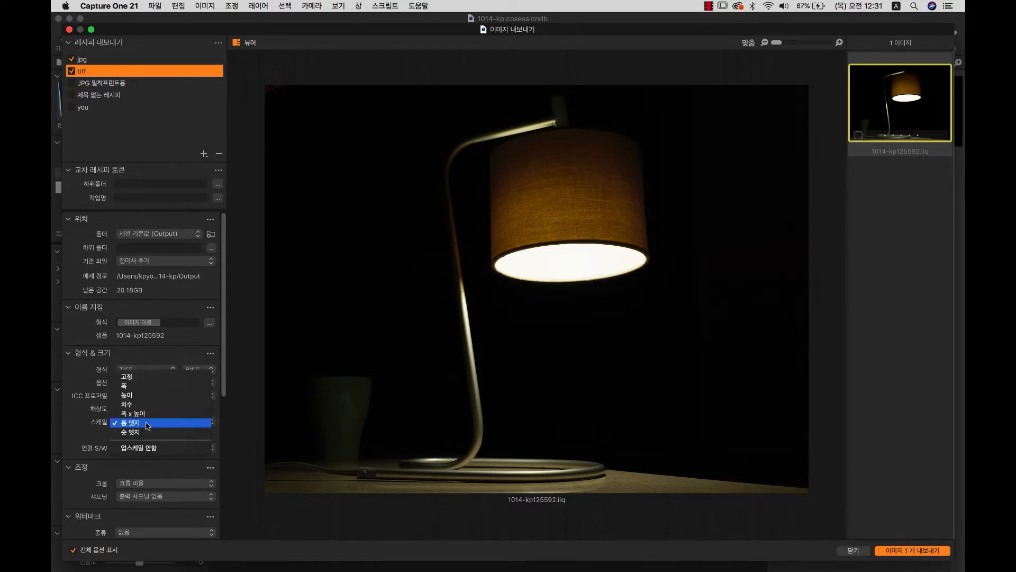
left_click(139, 424)
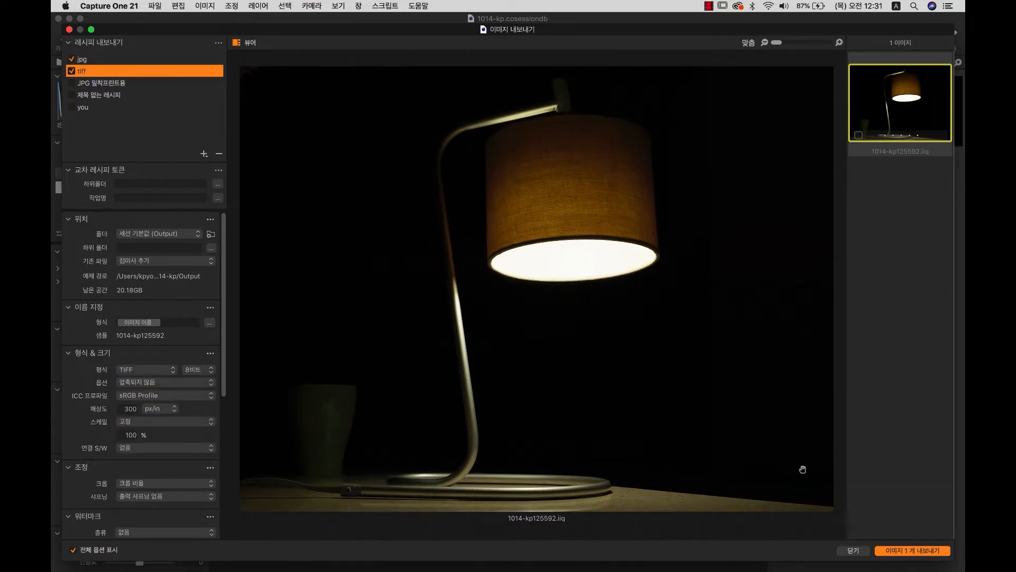
left_click(912, 551)
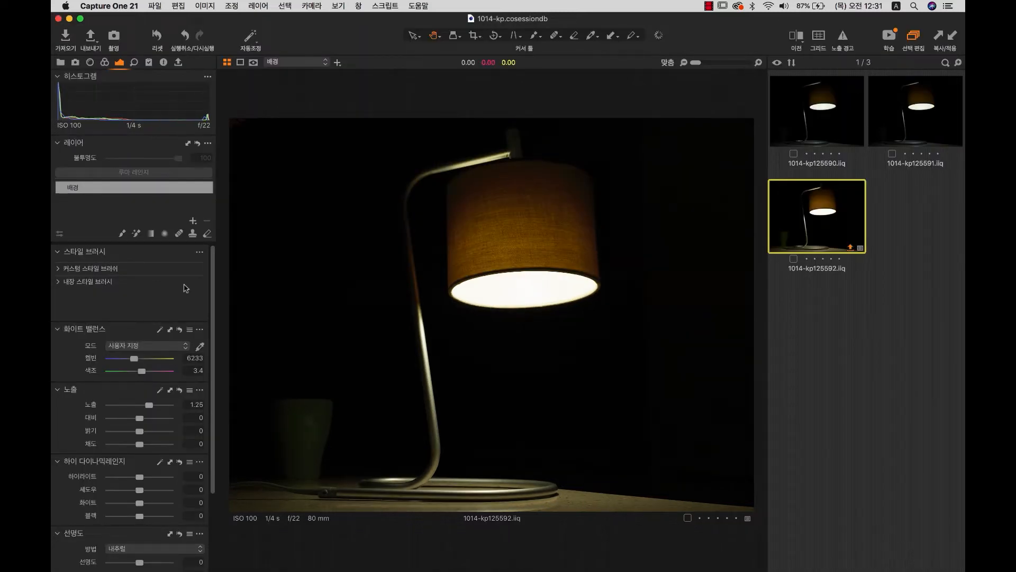
Let the one-image export finish, view the export recipes, then minimise Capture One.
scroll(207, 450, "down", 5)
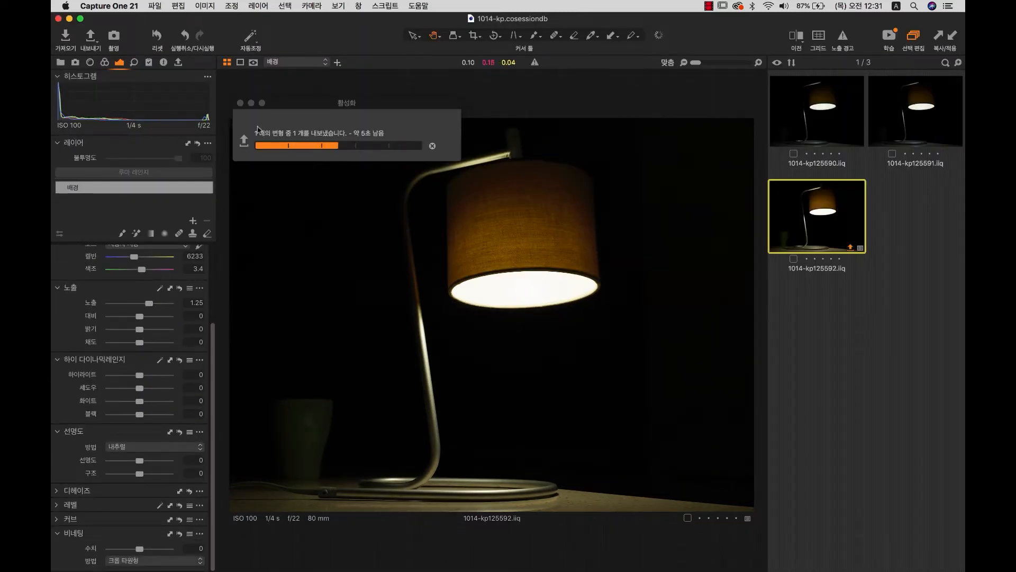
left_click(178, 63)
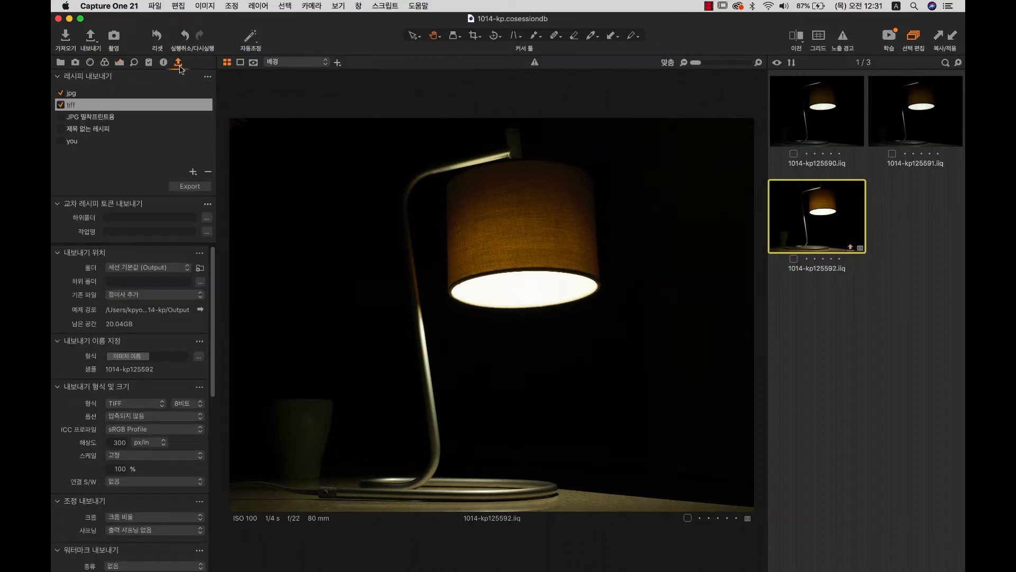
left_click(69, 19)
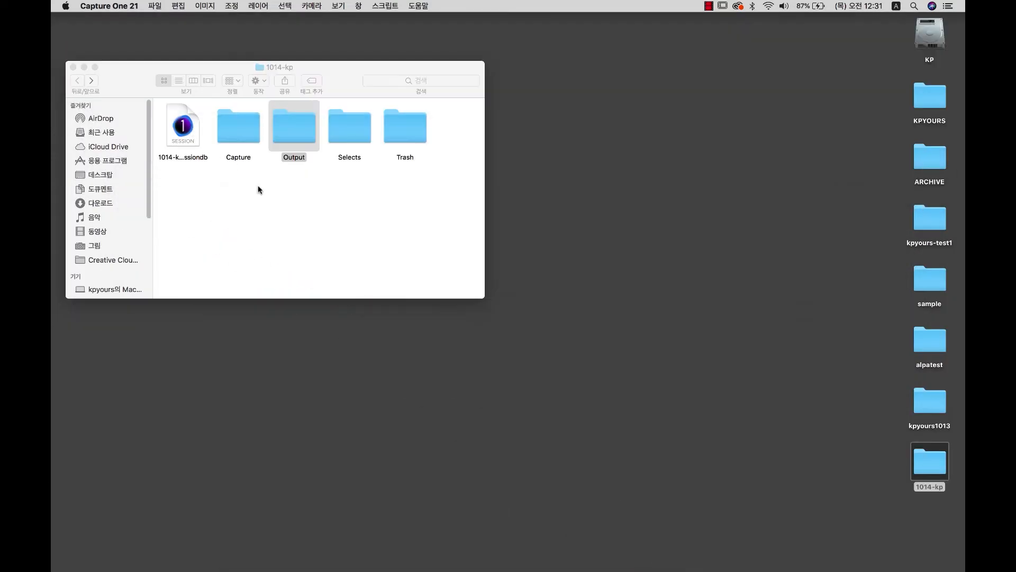
Open the Output folder inside the 1014-kp session folder in Finder.
left_click(266, 125)
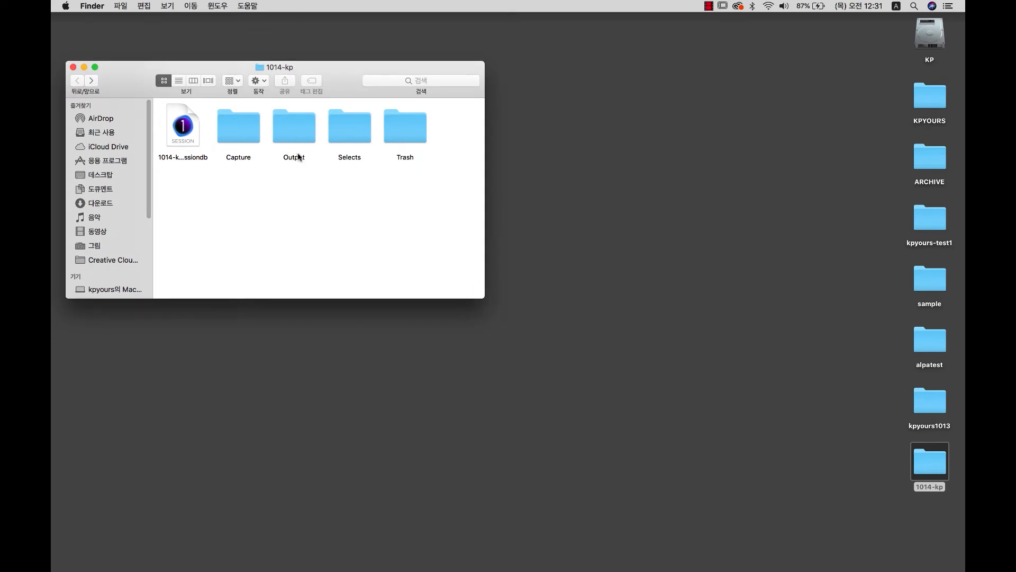
left_click(292, 132)
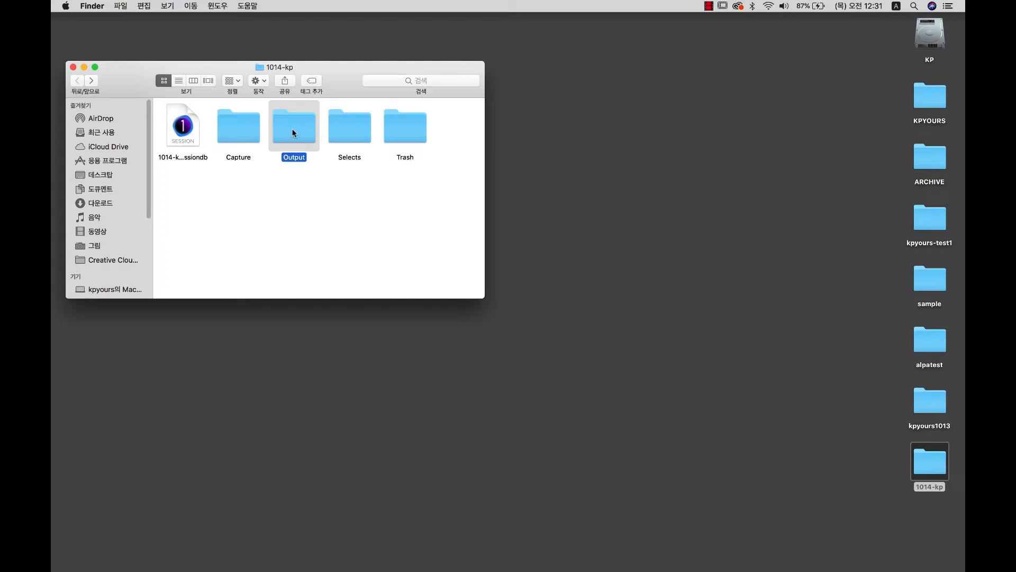
double_click(292, 133)
Inspect the exported jpg and tif lamp files, return to the session folder, and restore Capture One.
left_click(187, 125)
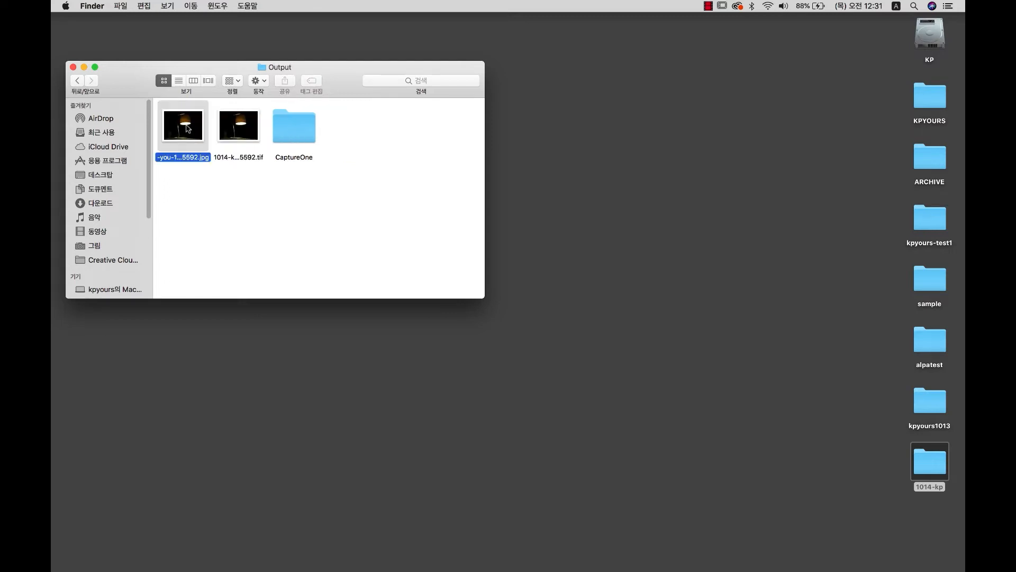
left_click(243, 130)
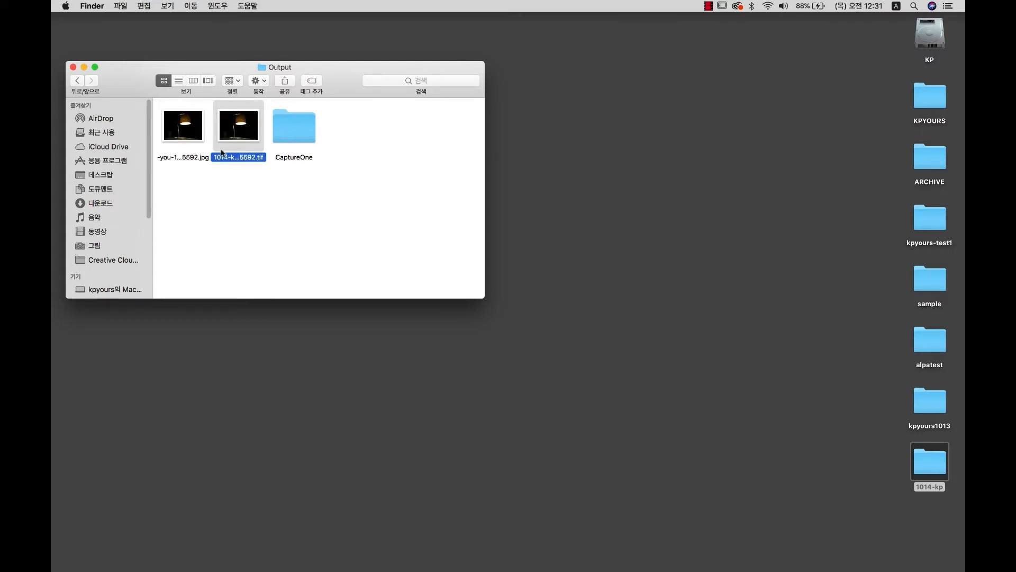
left_click(192, 137)
left_click(223, 136)
left_click(200, 129)
left_click(241, 129)
left_click(78, 82)
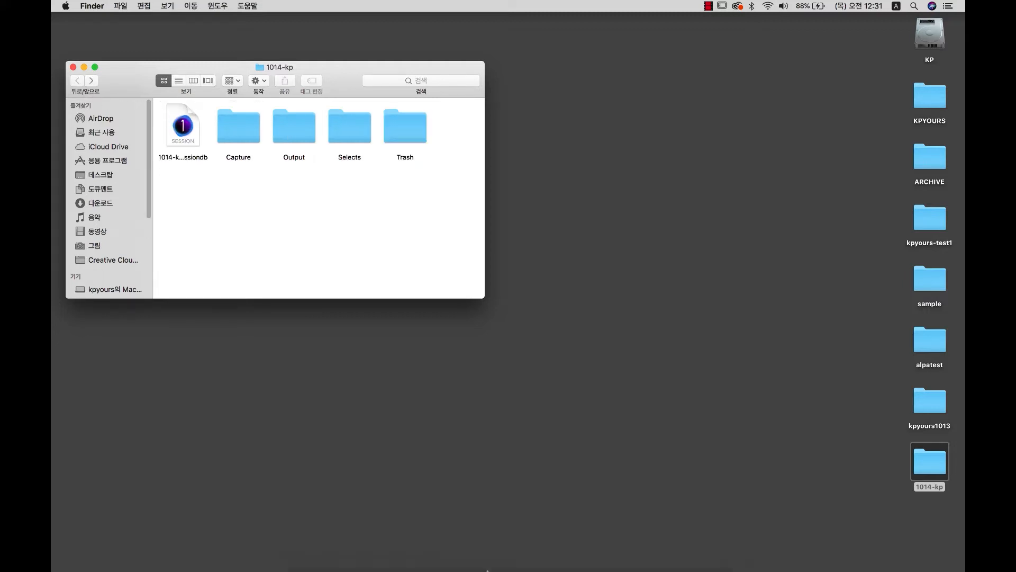
left_click(682, 537)
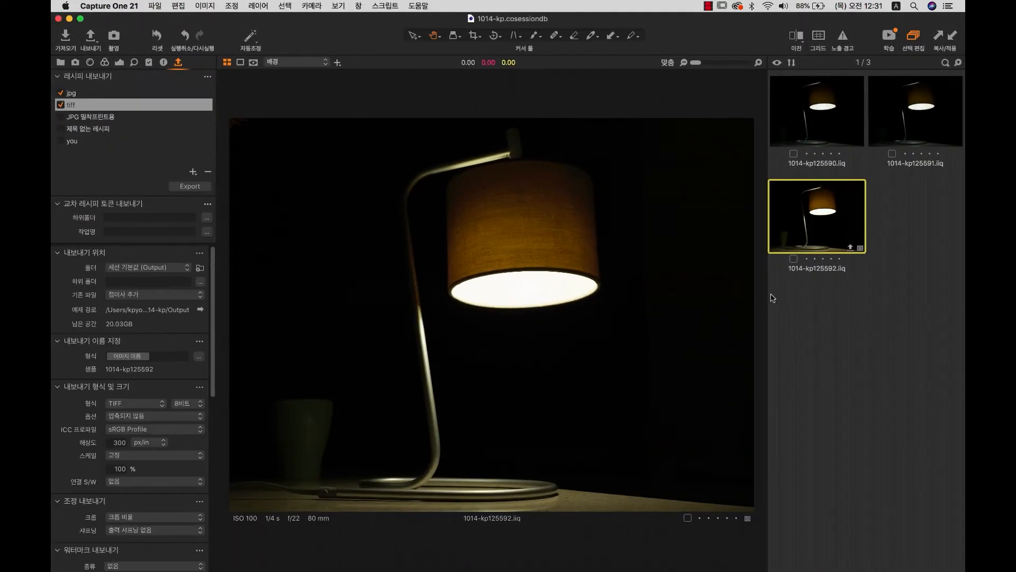
Show the Library panel, confirm the session is 1014-kp, and bring up the Capture folder's options.
left_click(62, 62)
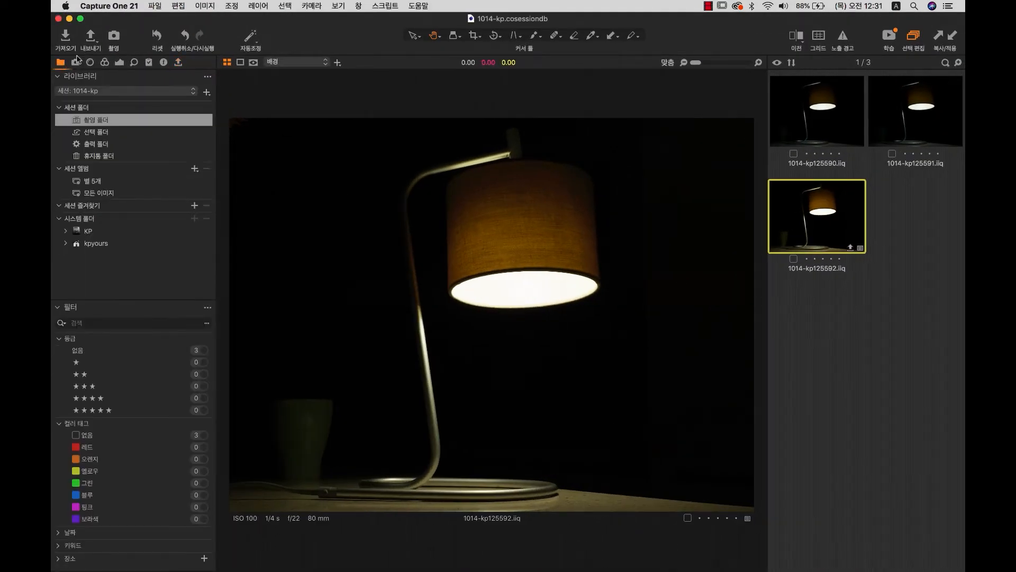
left_click(82, 92)
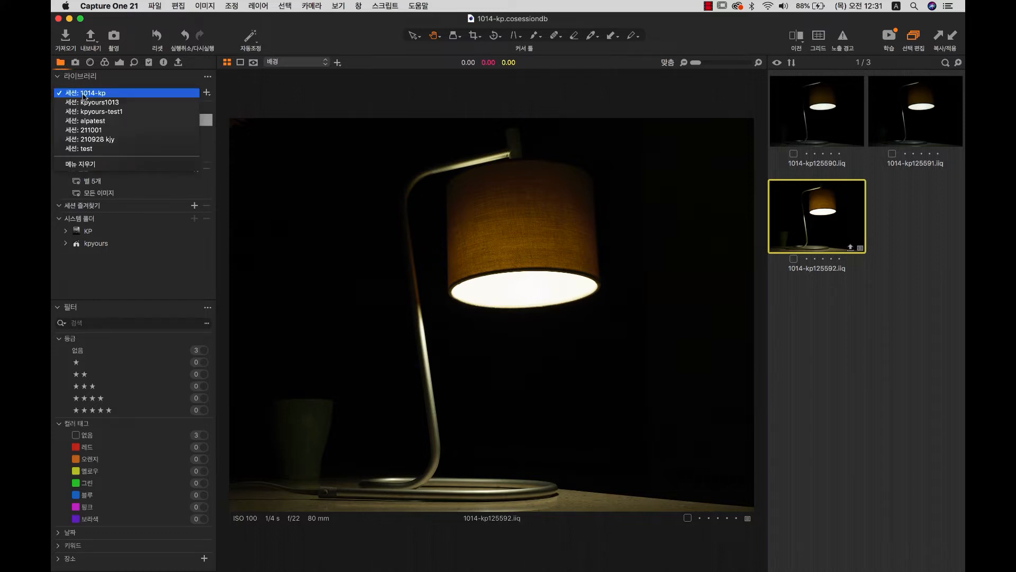
left_click(82, 96)
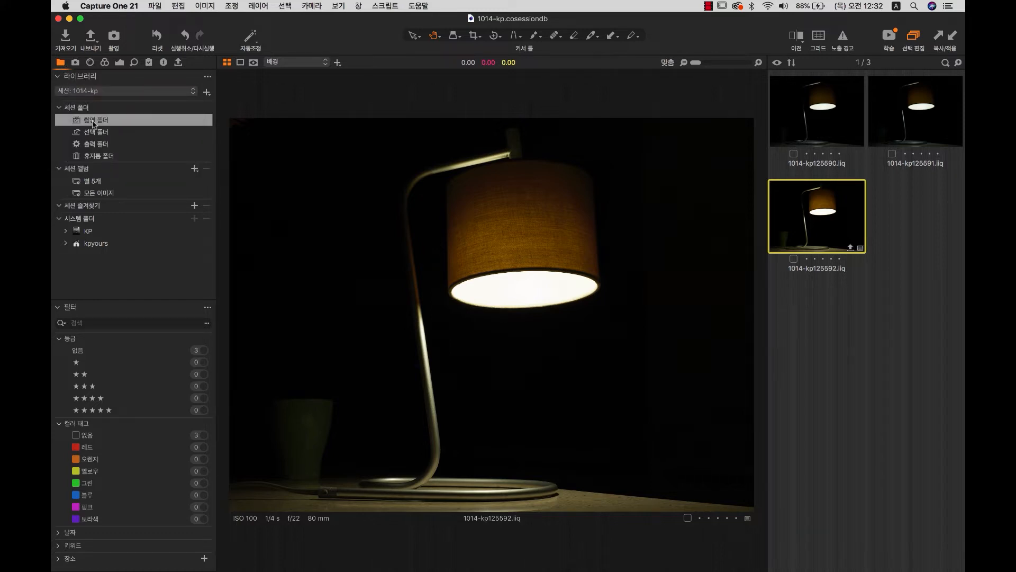
right_click(98, 125)
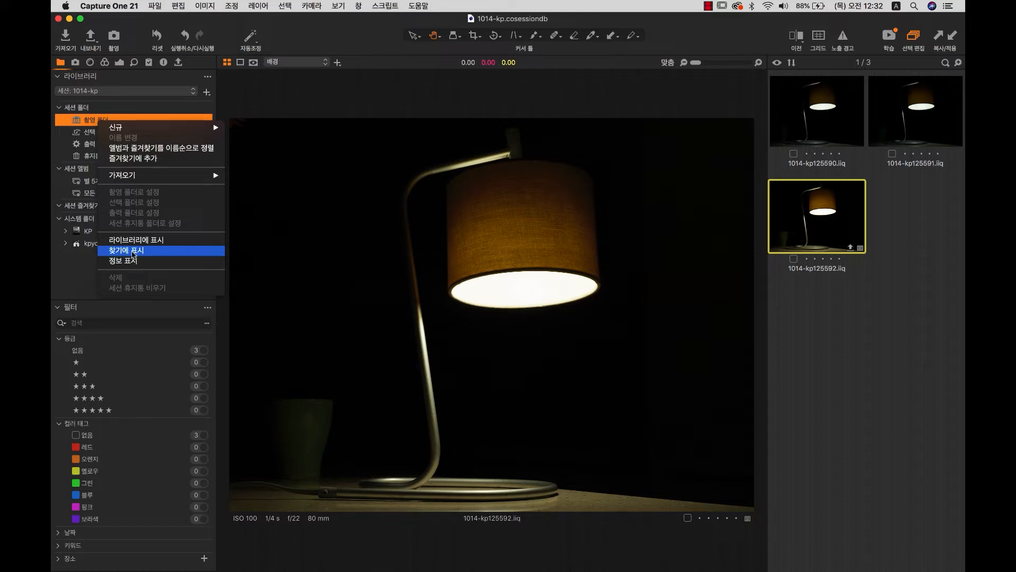
Reveal the Capture folder in Finder, centre the Finder window, then view the empty Selects folder.
left_click(134, 250)
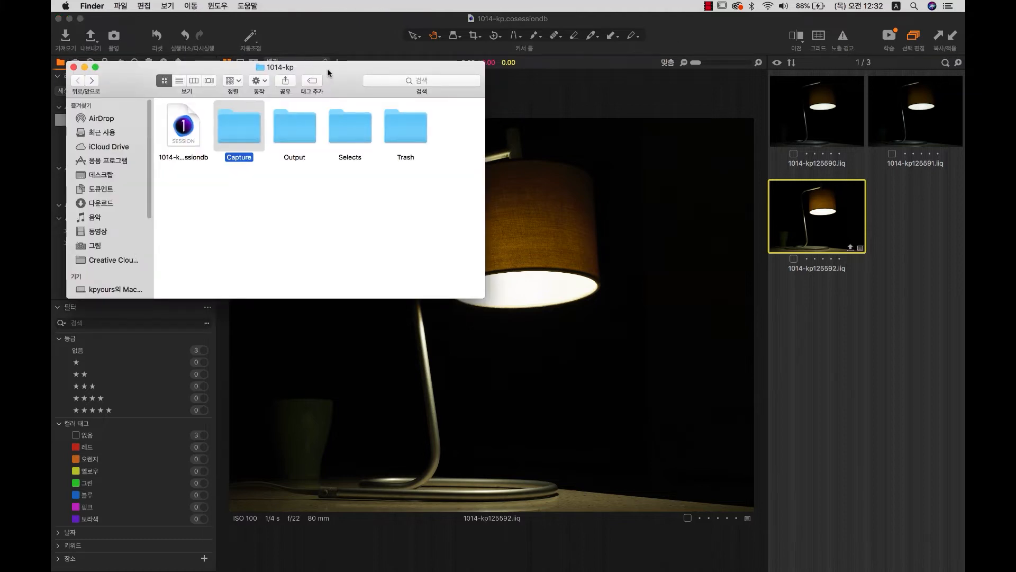
left_click_drag(313, 67, 706, 206)
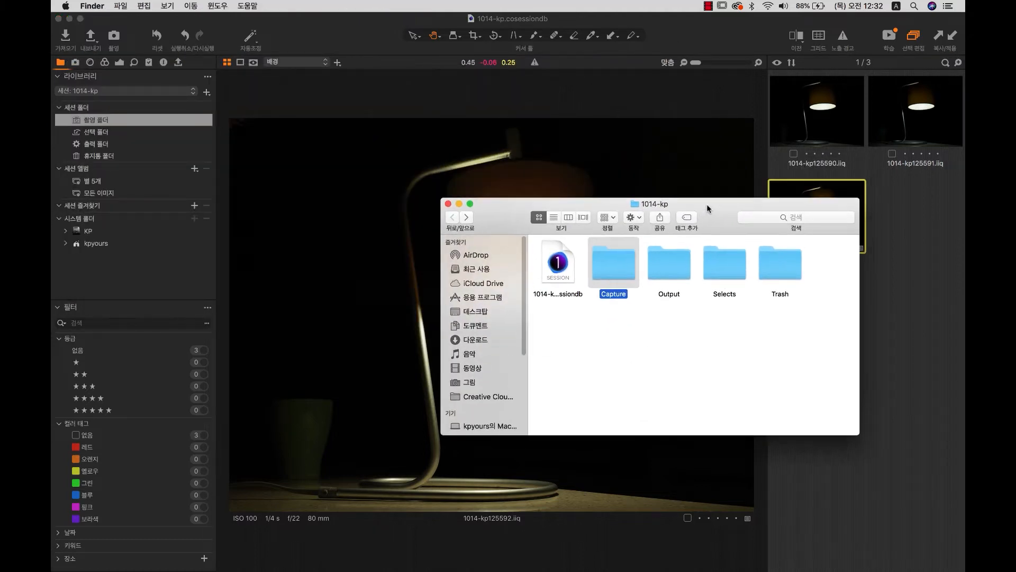
left_click_drag(512, 215, 511, 148)
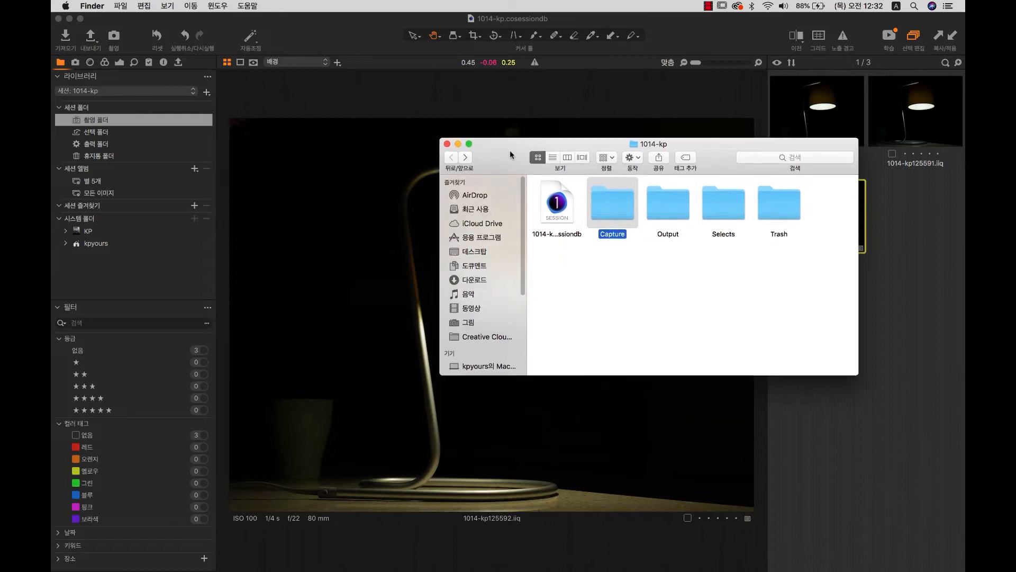
left_click_drag(712, 150, 712, 155)
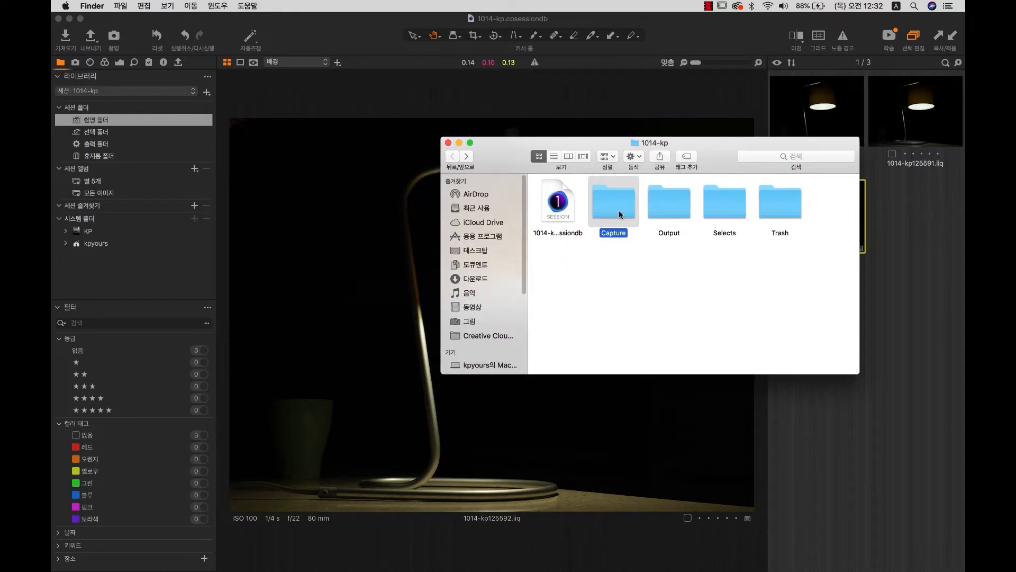
left_click(101, 135)
left_click(99, 136)
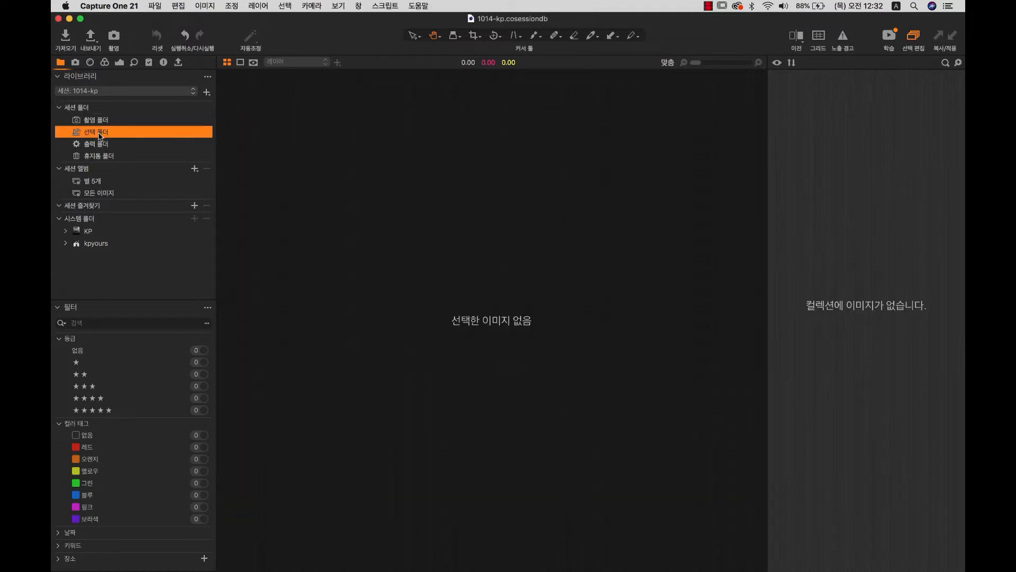
View the Output folder in Capture One and reveal it in Finder.
left_click(98, 145)
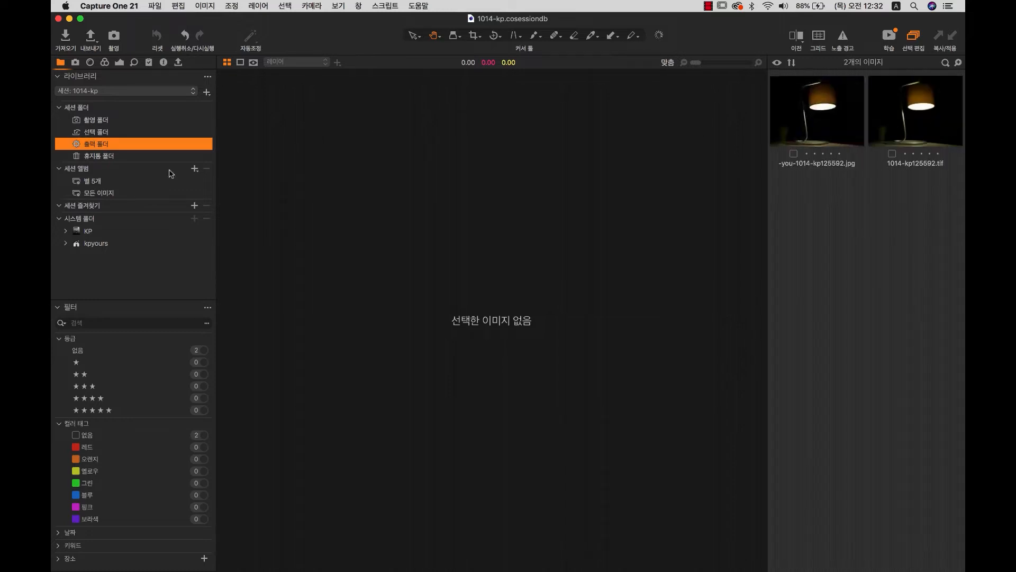
right_click(109, 148)
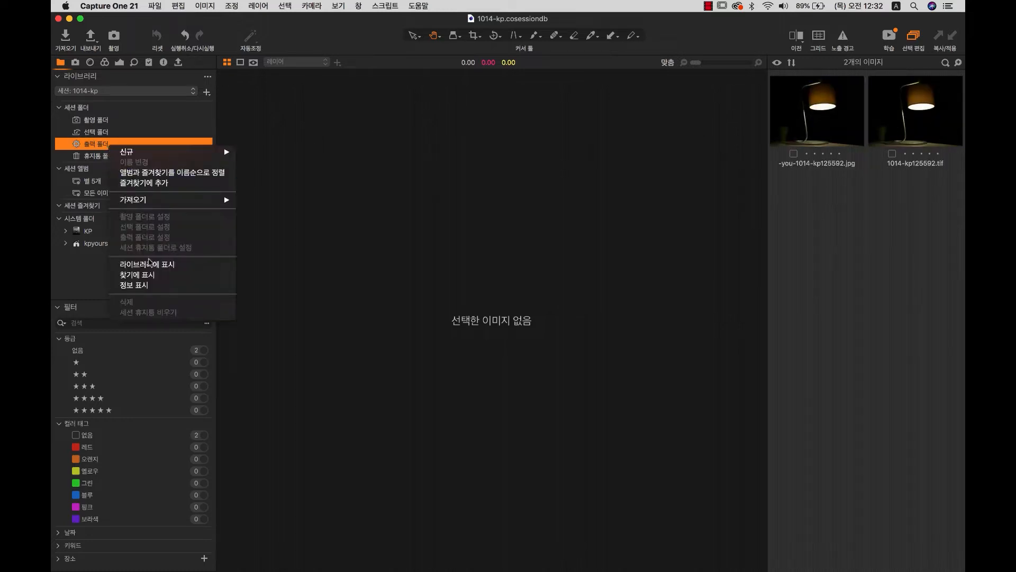
left_click(149, 274)
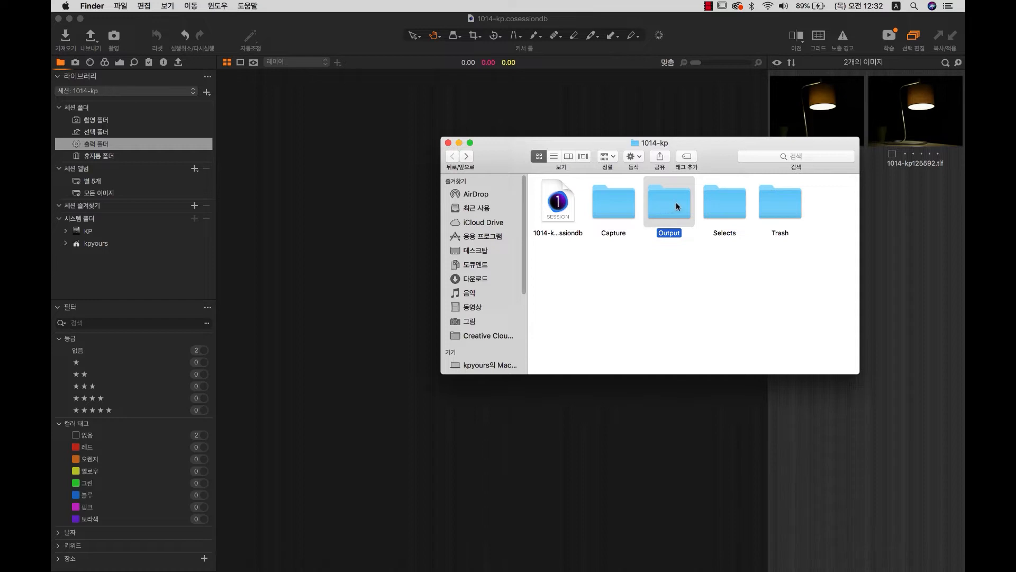
left_click(918, 237)
Reveal the exported jpg image in Finder, then close both Finder windows.
left_click(828, 107)
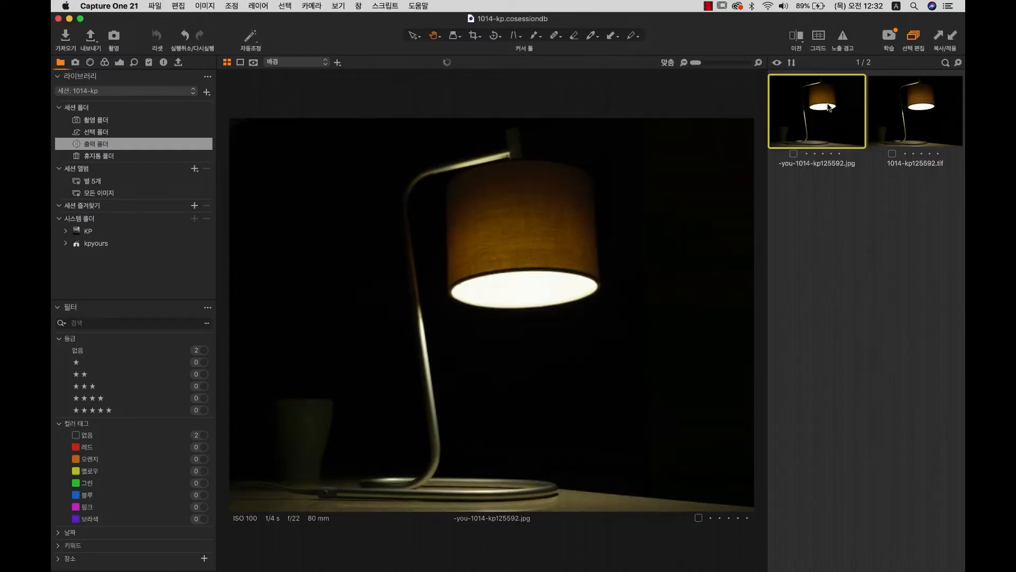
right_click(828, 107)
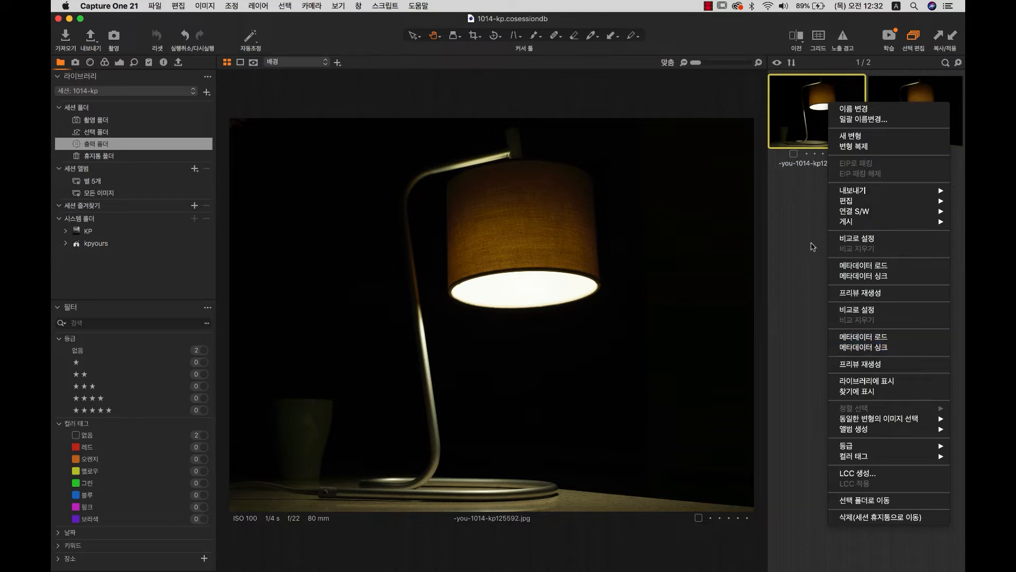
left_click(867, 392)
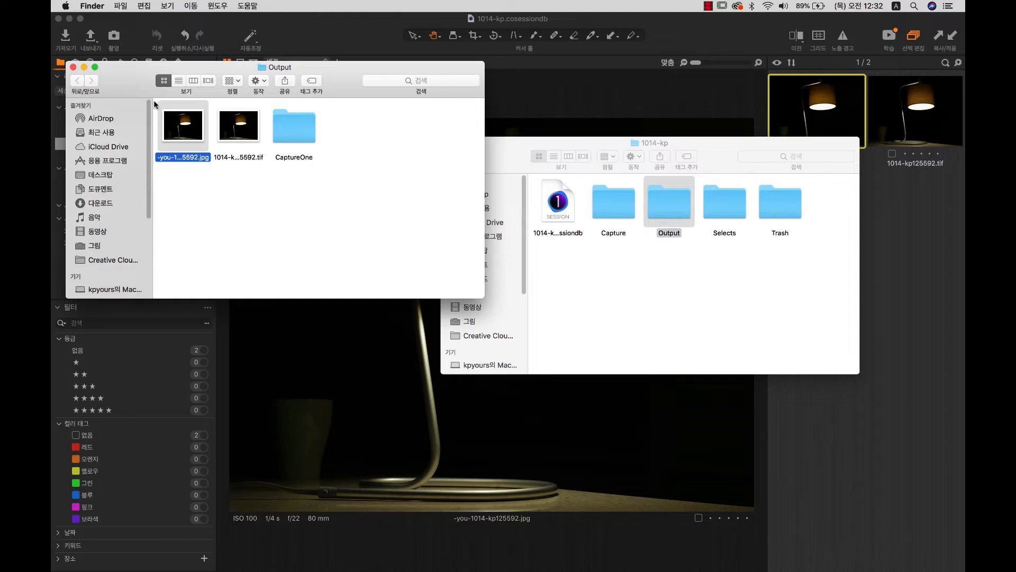
left_click(73, 68)
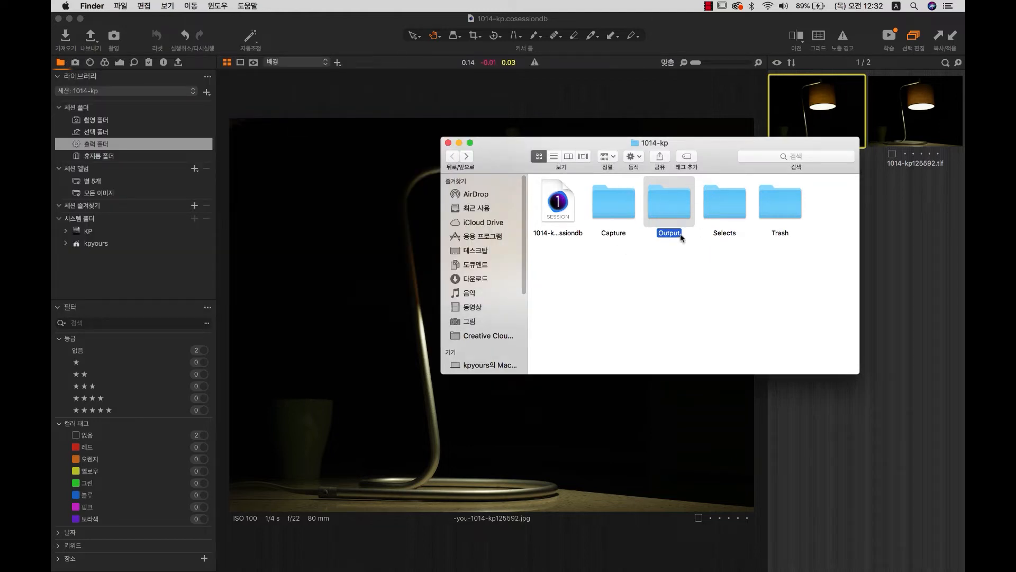
left_click(448, 143)
Reveal the exported tif image in Finder, close it, and return to the three Capture lamp shots.
left_click(911, 117)
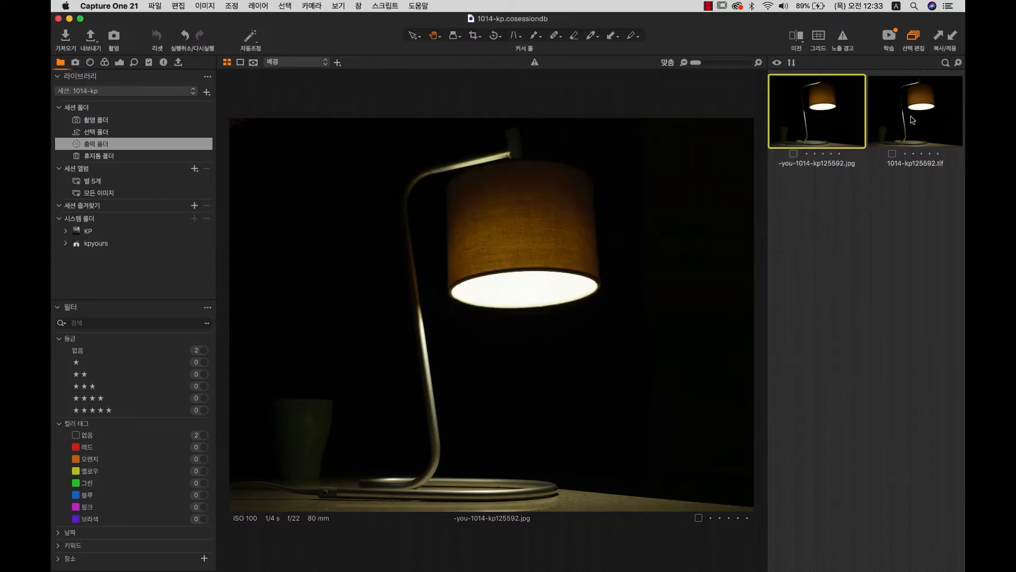
right_click(911, 118)
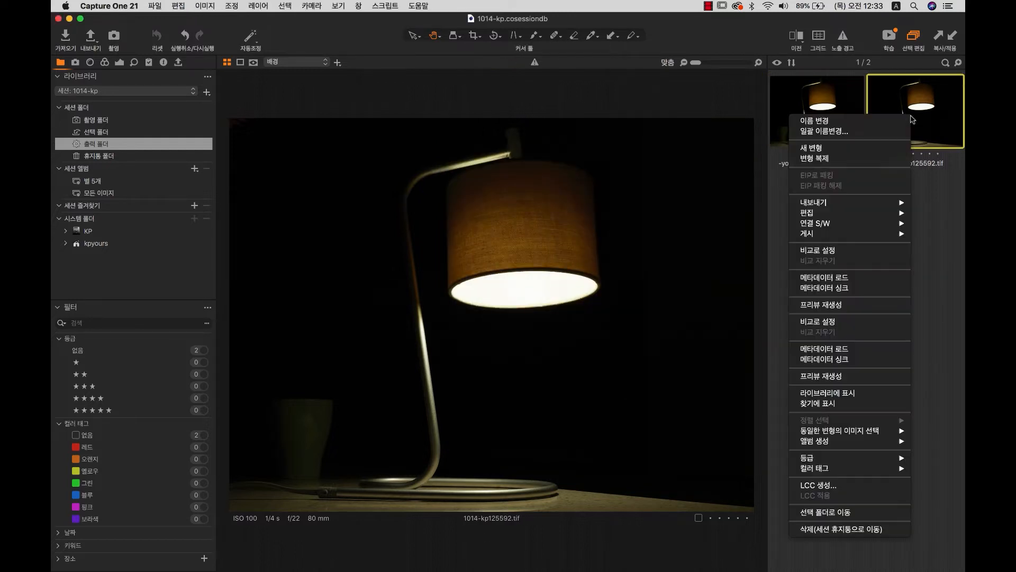
left_click(839, 401)
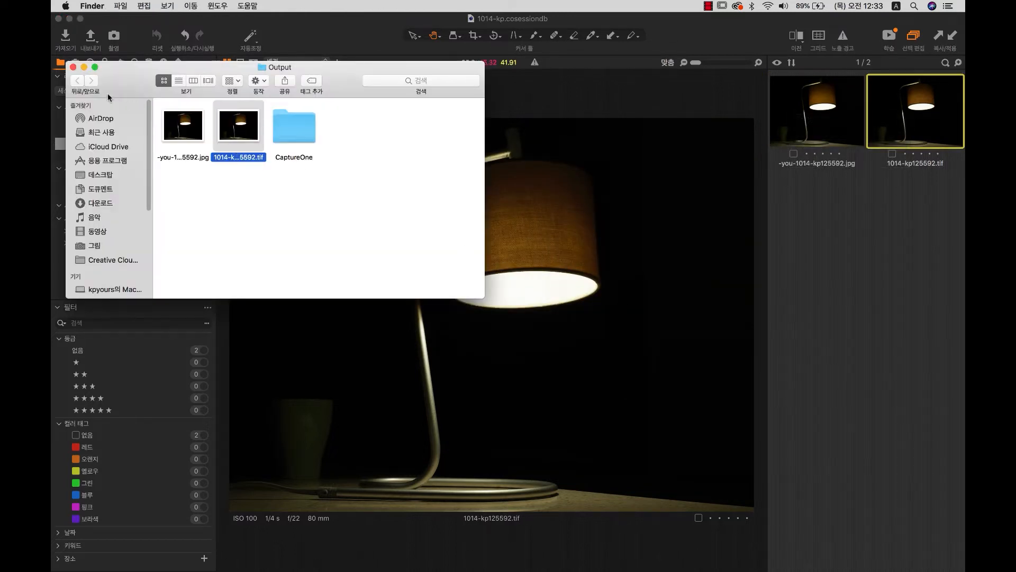
left_click(73, 67)
left_click(192, 130)
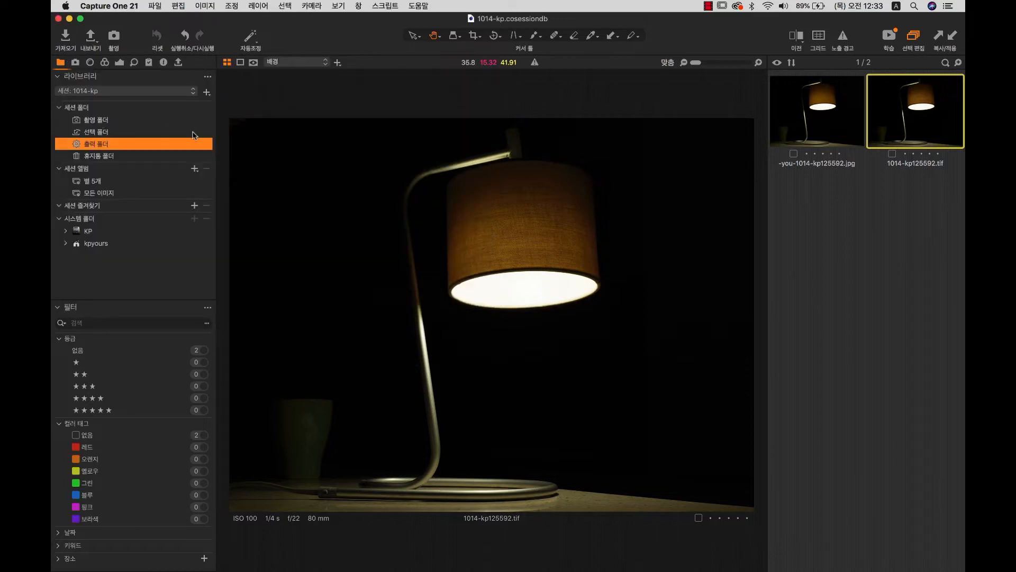
left_click(99, 121)
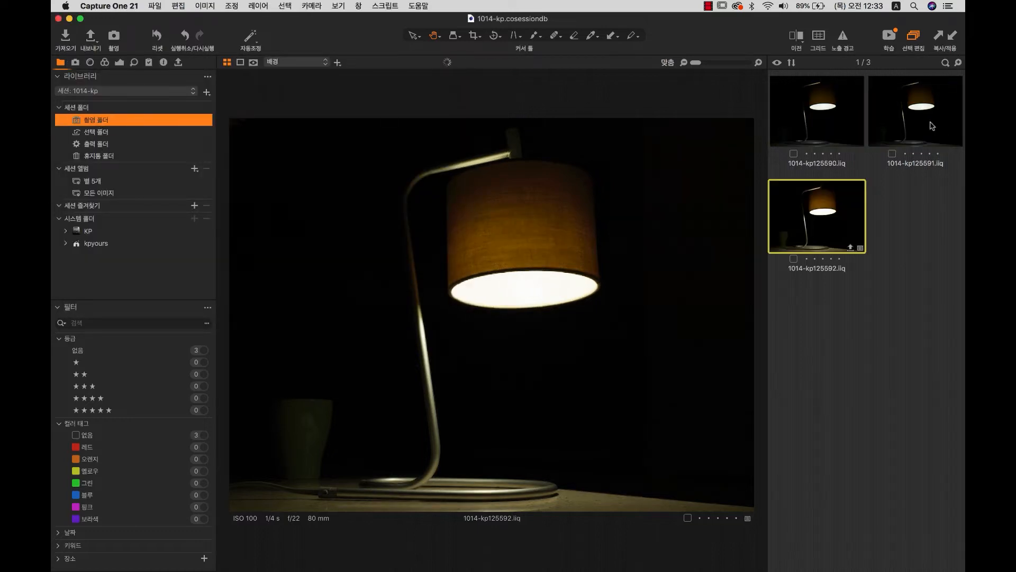
Reveal the third lamp shot's file in Finder, then close the Finder window.
right_click(853, 209)
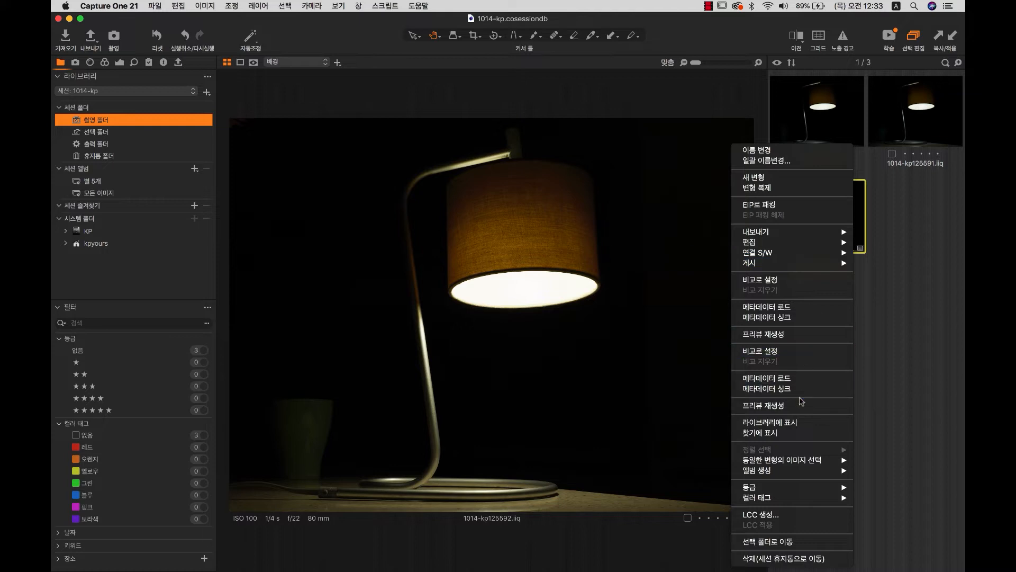
left_click(797, 434)
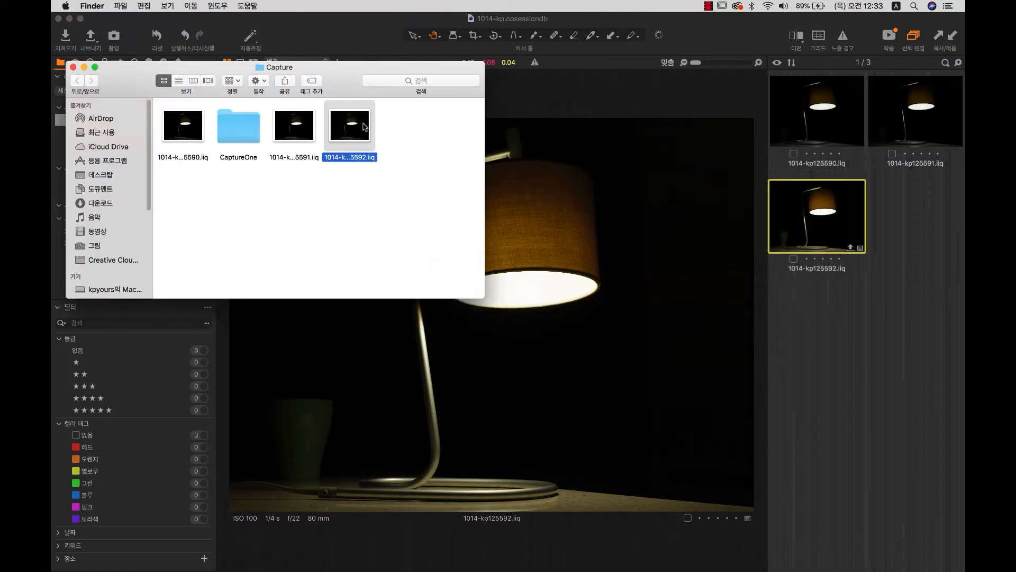
left_click(72, 68)
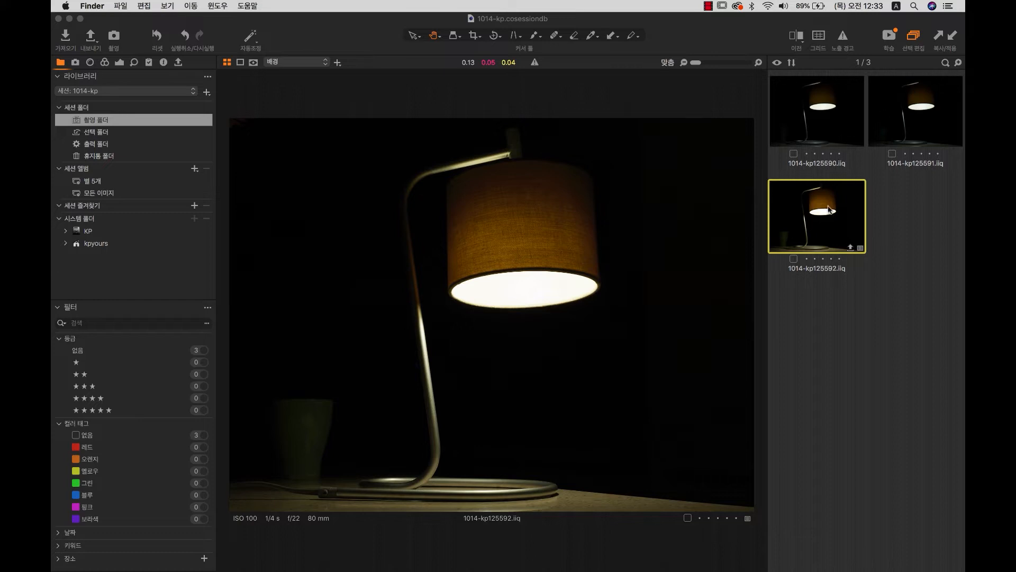
Select lamp shot 1014-kp125590 and show its location in the library tree.
left_click(847, 104)
left_click(847, 104)
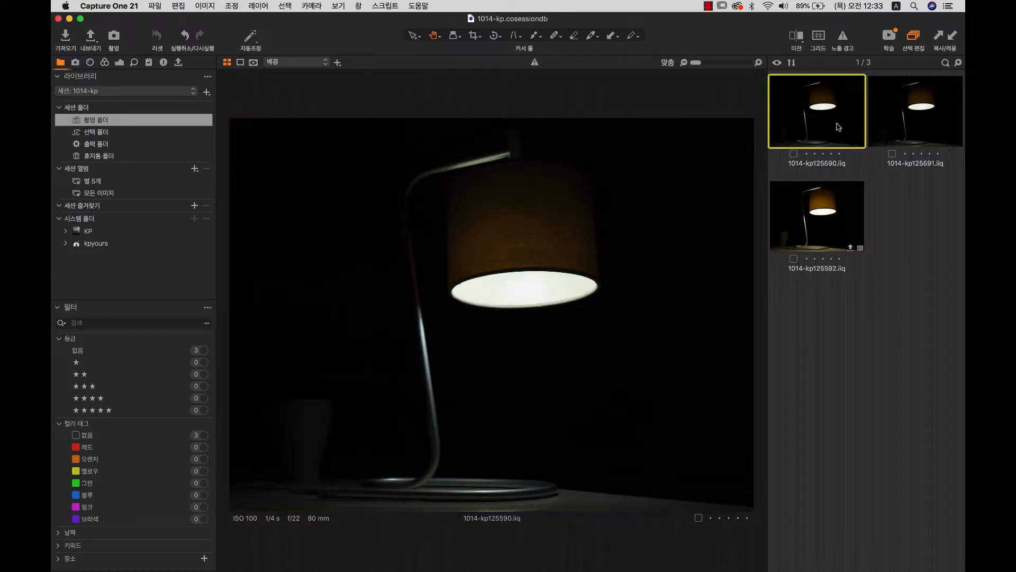
right_click(838, 123)
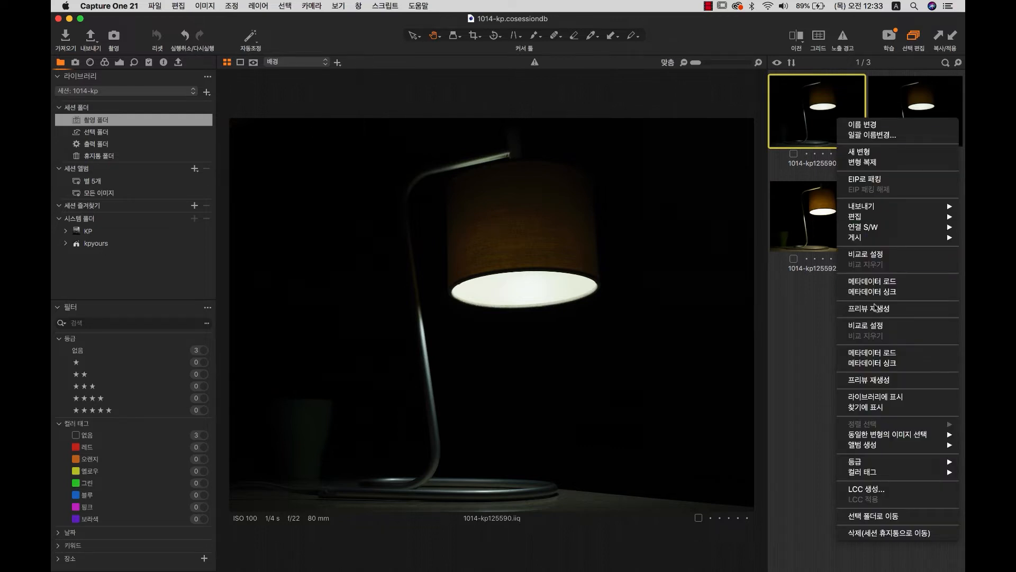
left_click(882, 398)
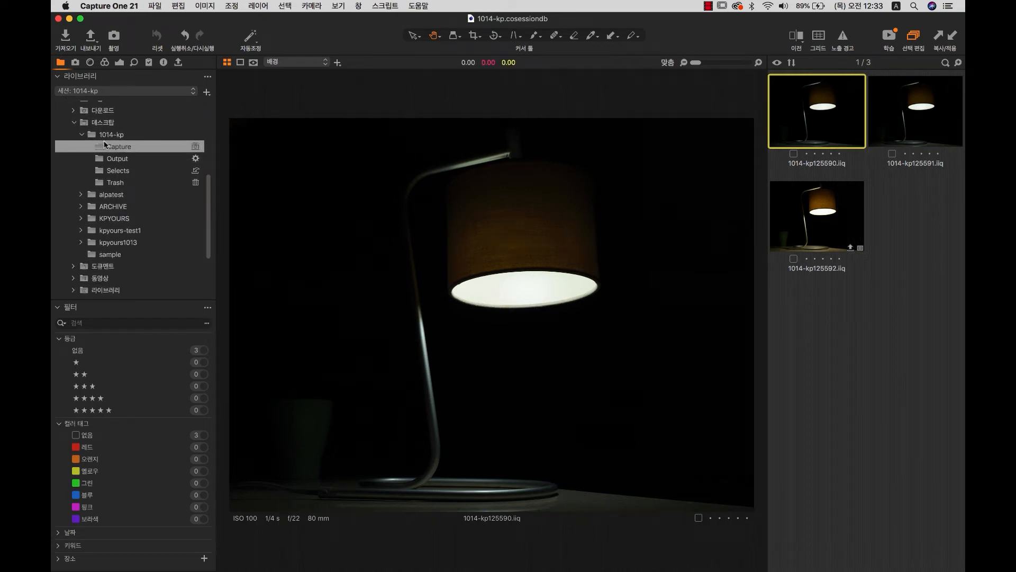
Browse Desktop › 1014-kp in the library and compare the Capture and Output folders.
left_click(98, 124)
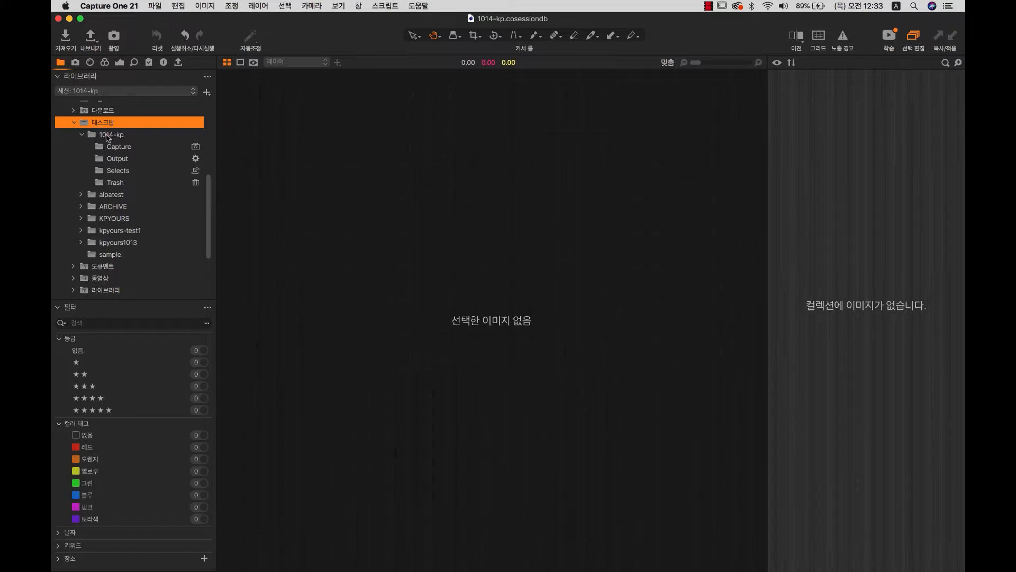
left_click(107, 136)
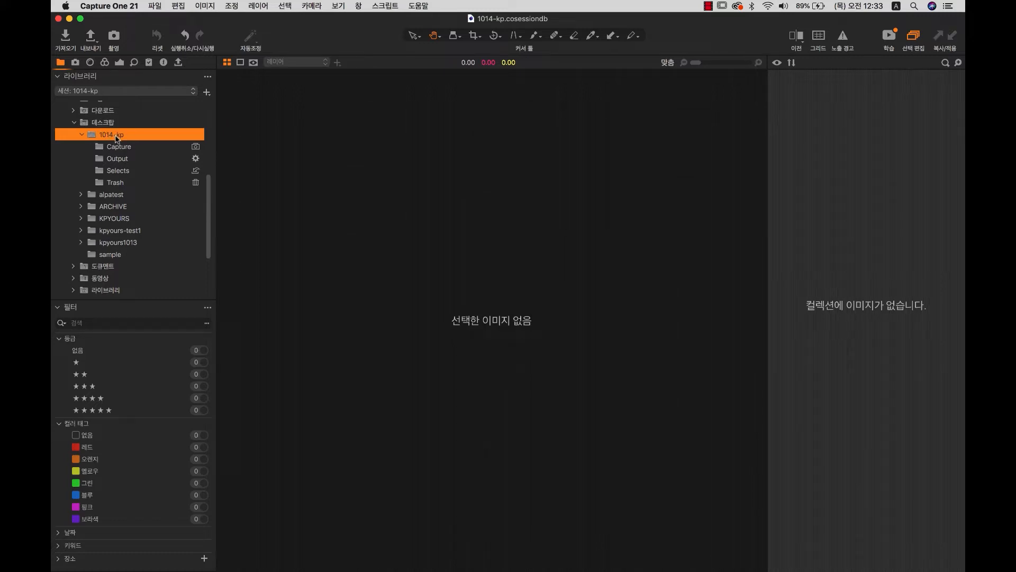
left_click(125, 148)
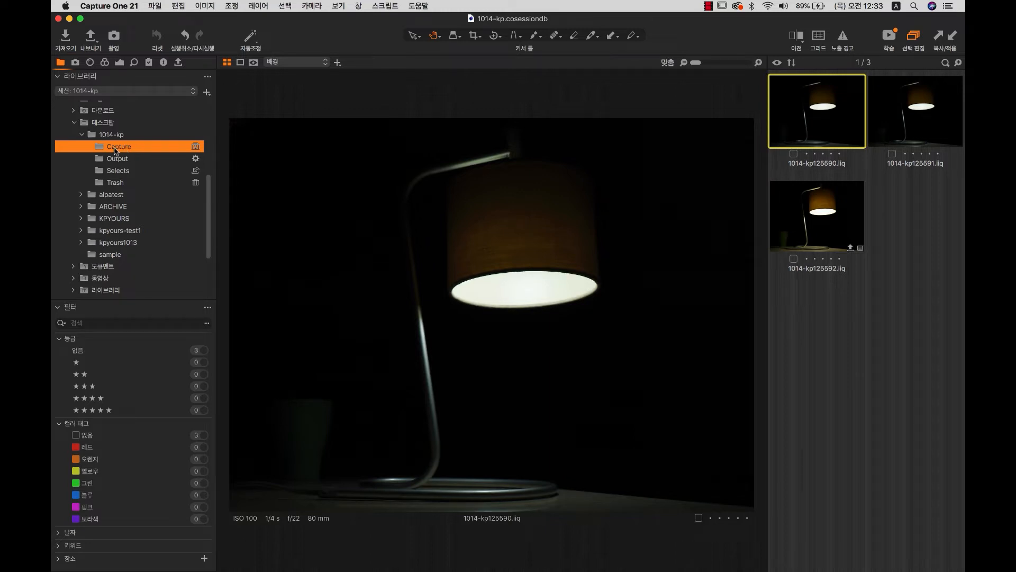
double_click(117, 148)
left_click(117, 159)
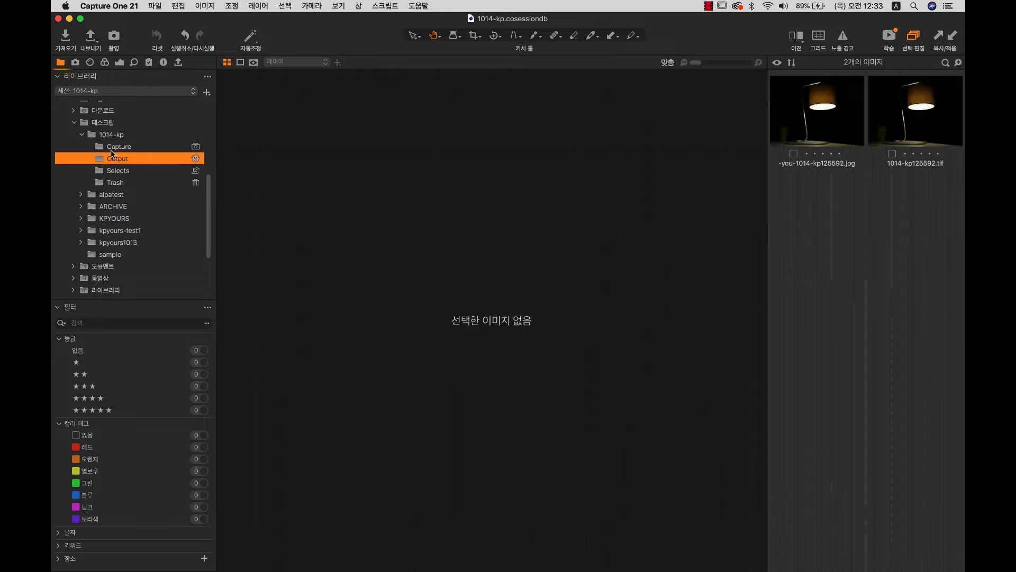
left_click(121, 148)
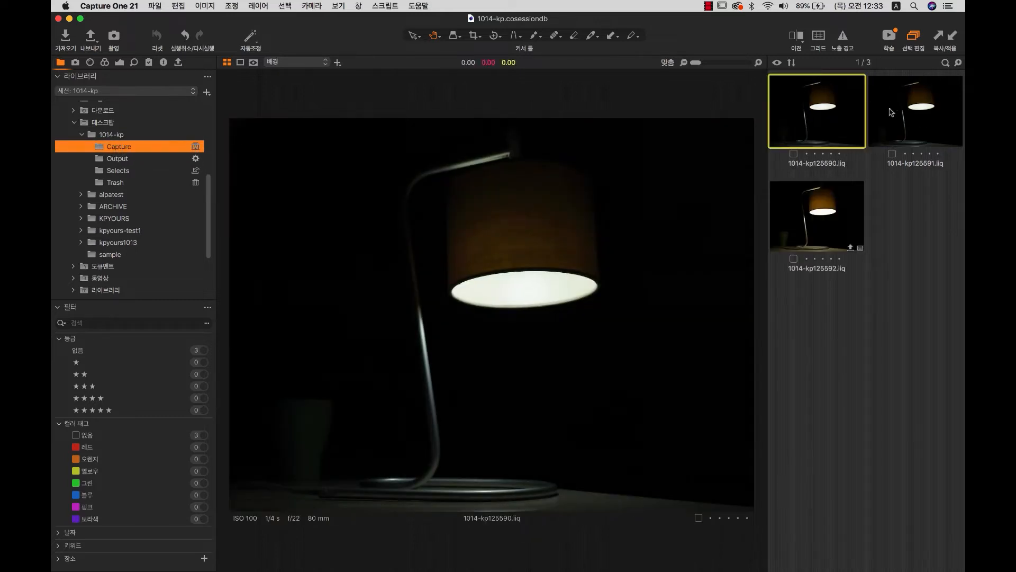
Check the Output, Selects and Trash folders, ending back on Capture's three lamp shots.
left_click(117, 158)
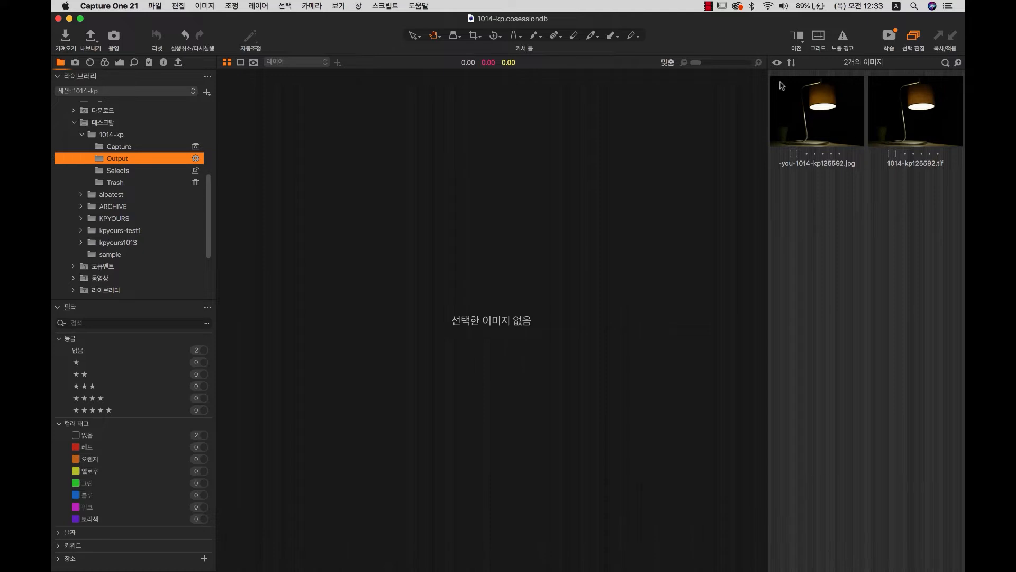
left_click(112, 172)
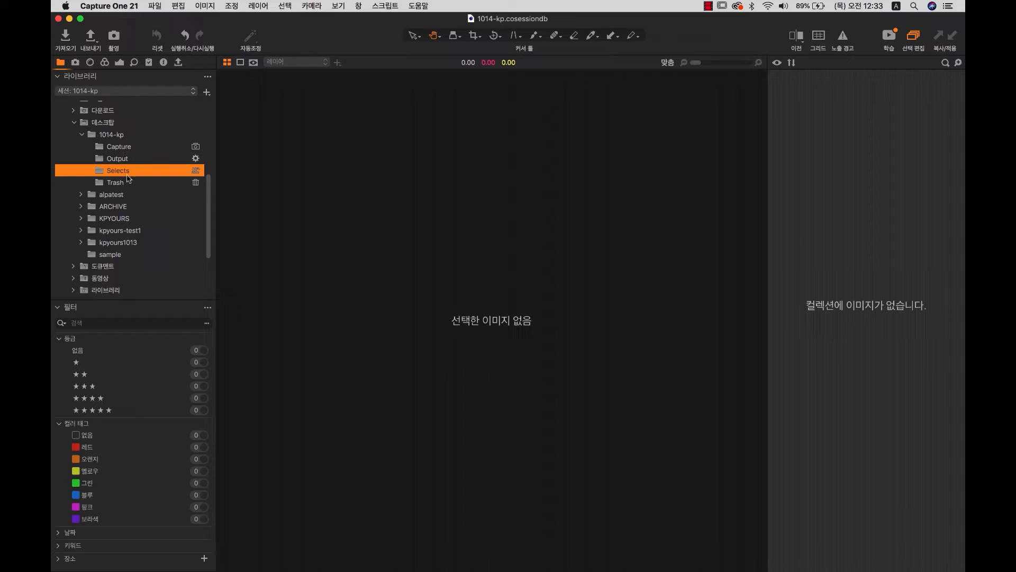
left_click(120, 149)
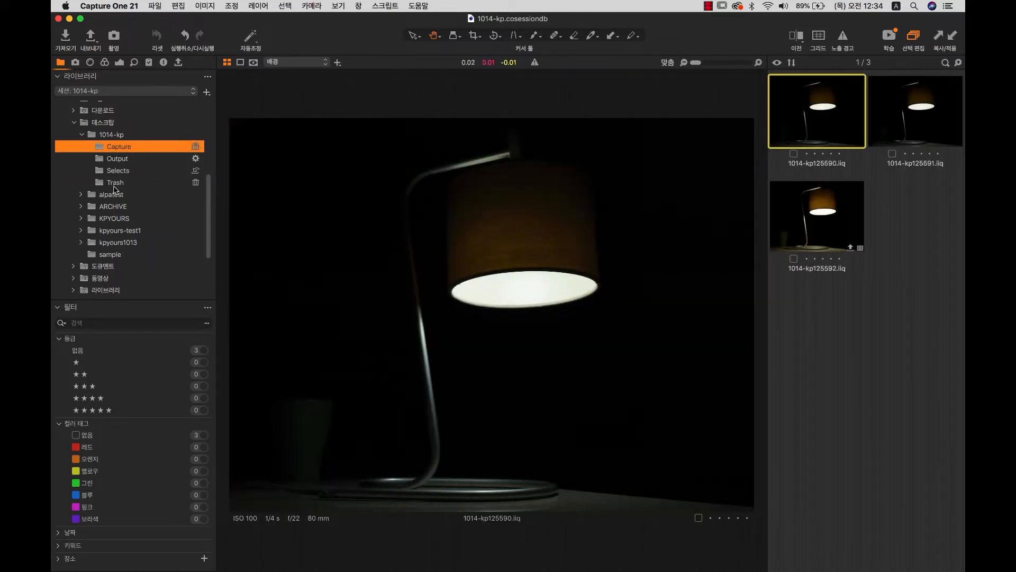
left_click(114, 184)
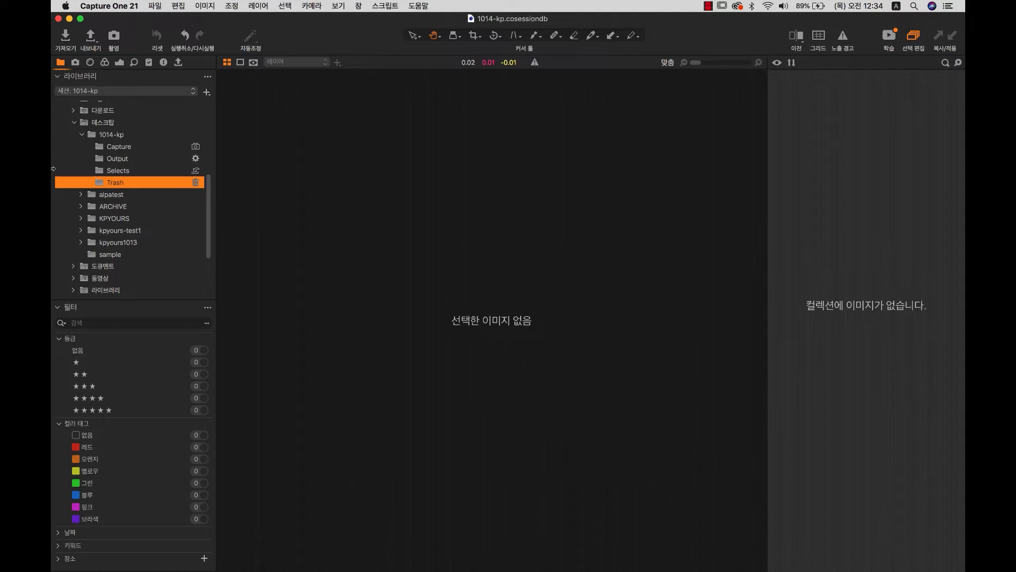
left_click(123, 148)
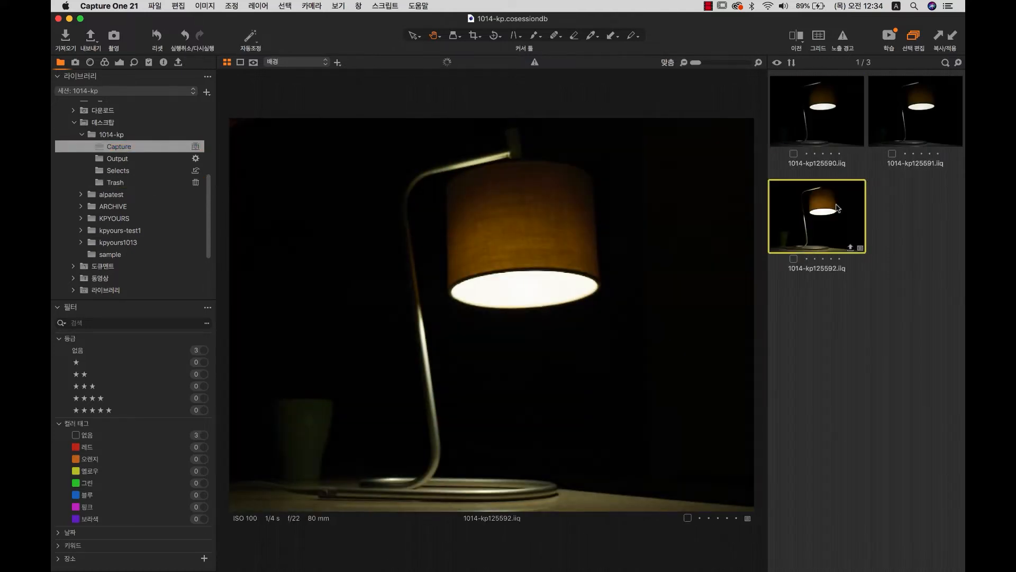
Move lamp shot 1014-kp125592 to the session Trash and preview it there.
key("super+BackSpace")
left_click(127, 184)
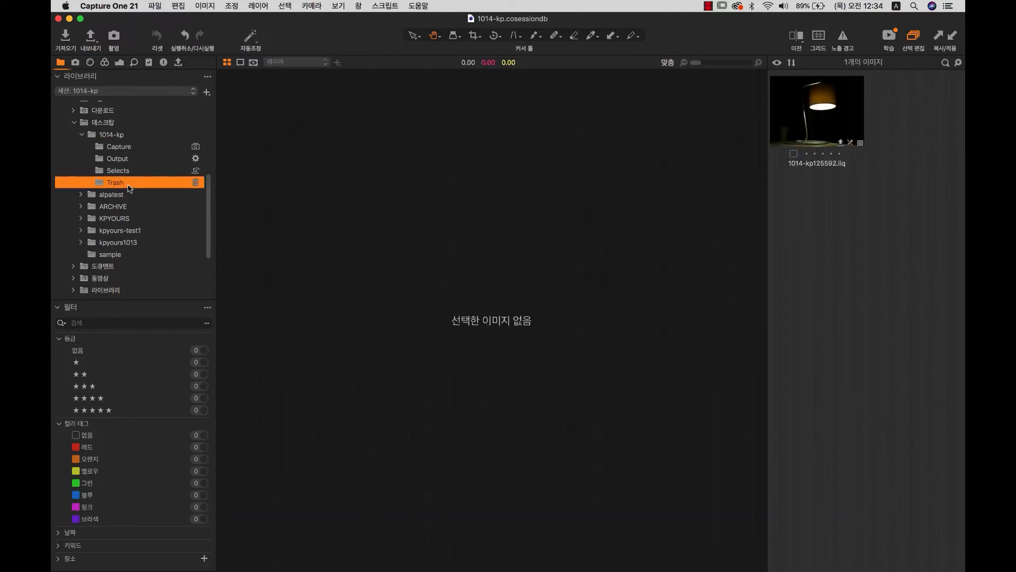
left_click(855, 144)
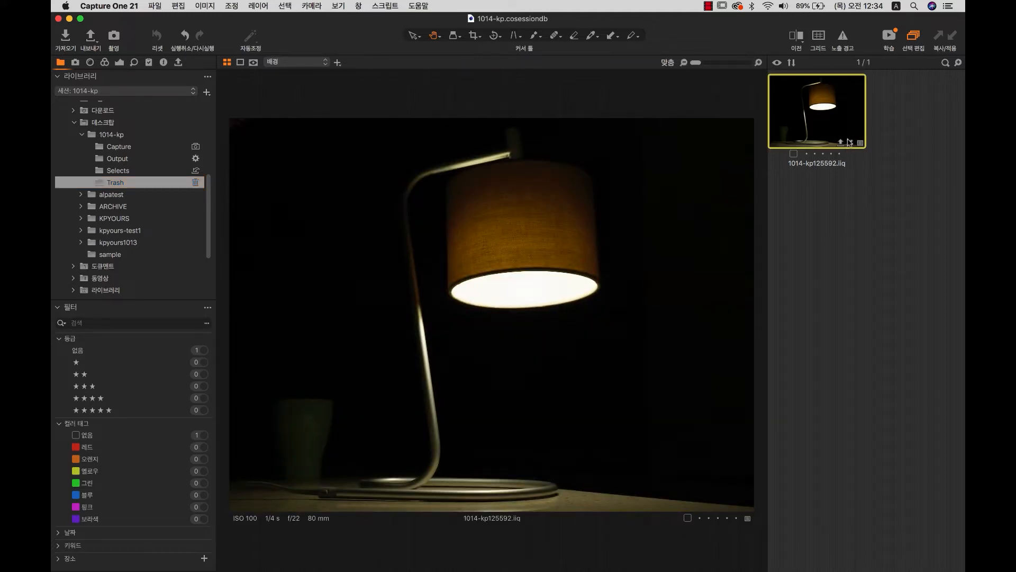
mouse_move(709, 566)
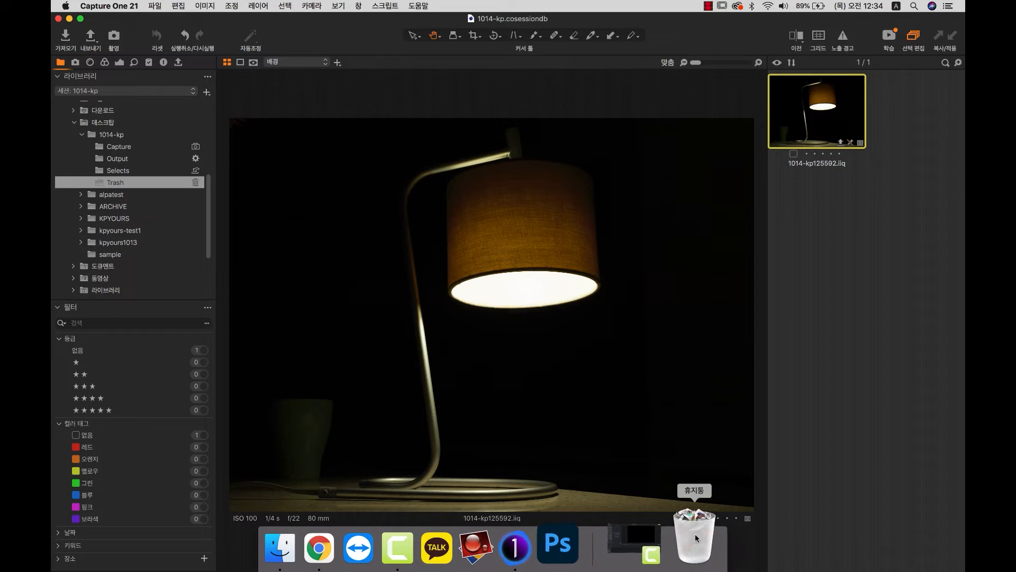
Inspect the 1014-kp folder's Trash on disk, then drag 1014-kp125592 back out of Capture One's Trash.
left_click(69, 19)
double_click(936, 465)
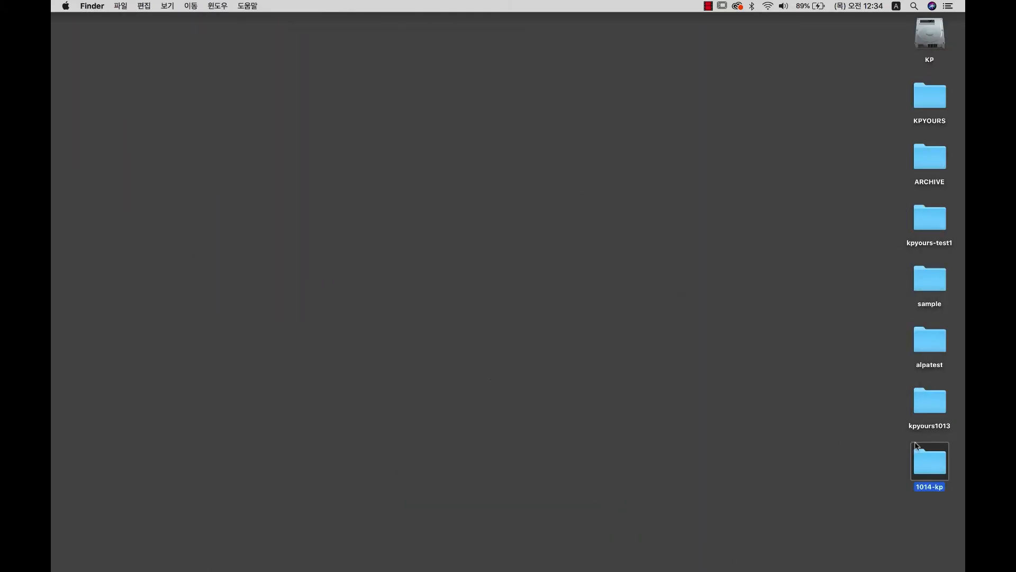
double_click(778, 212)
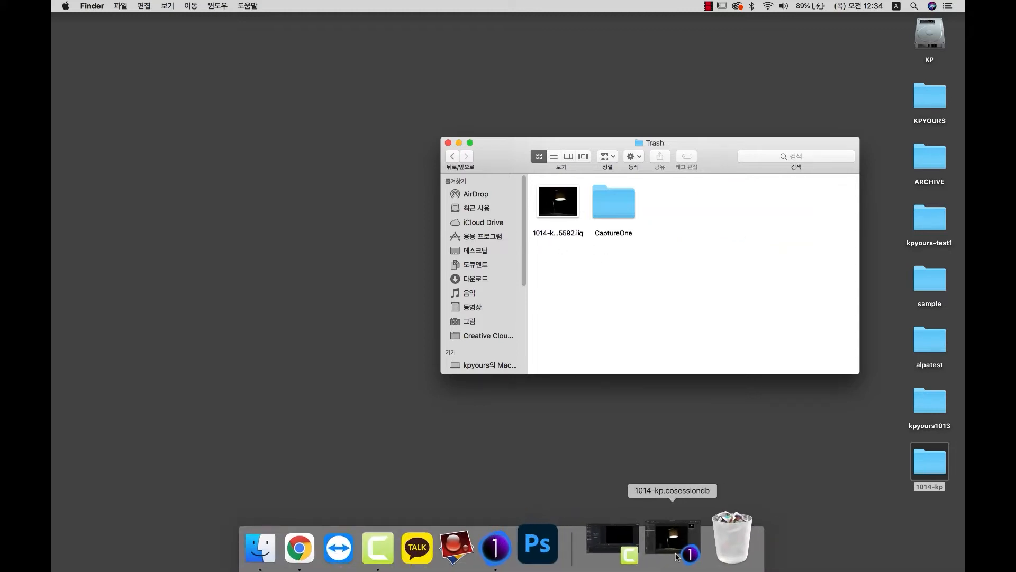
left_click(680, 542)
left_click_drag(835, 135, 141, 173)
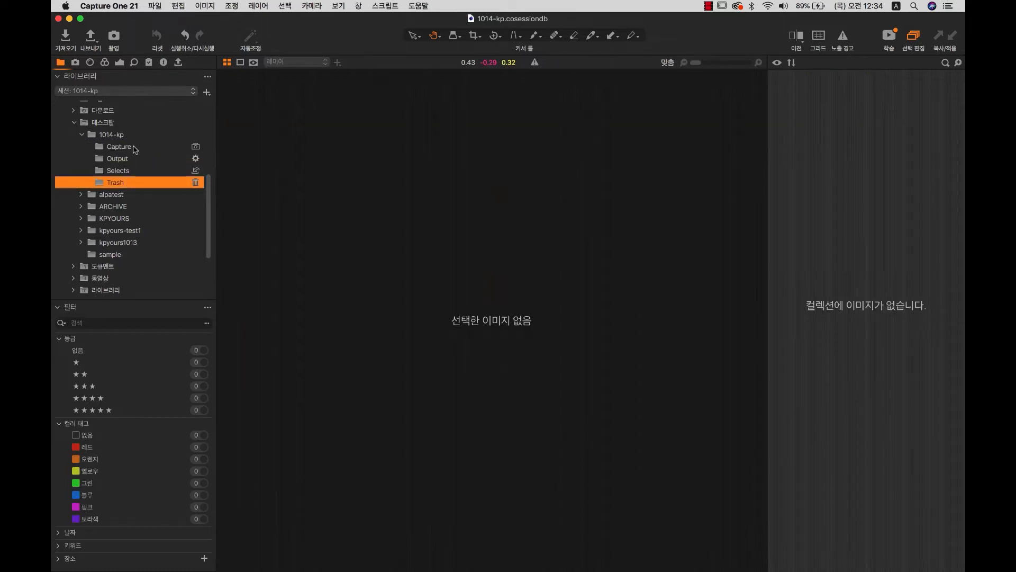
Move 1014-kp125592 from the Capture folder to the session Trash and preview it there.
left_click(133, 148)
left_click(808, 242)
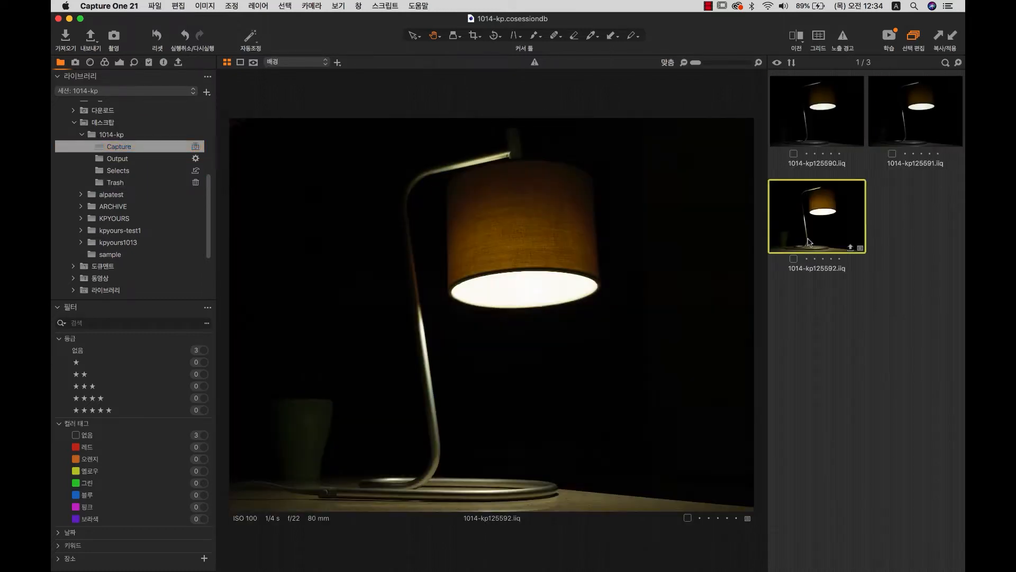
key("super+BackSpace")
left_click(126, 183)
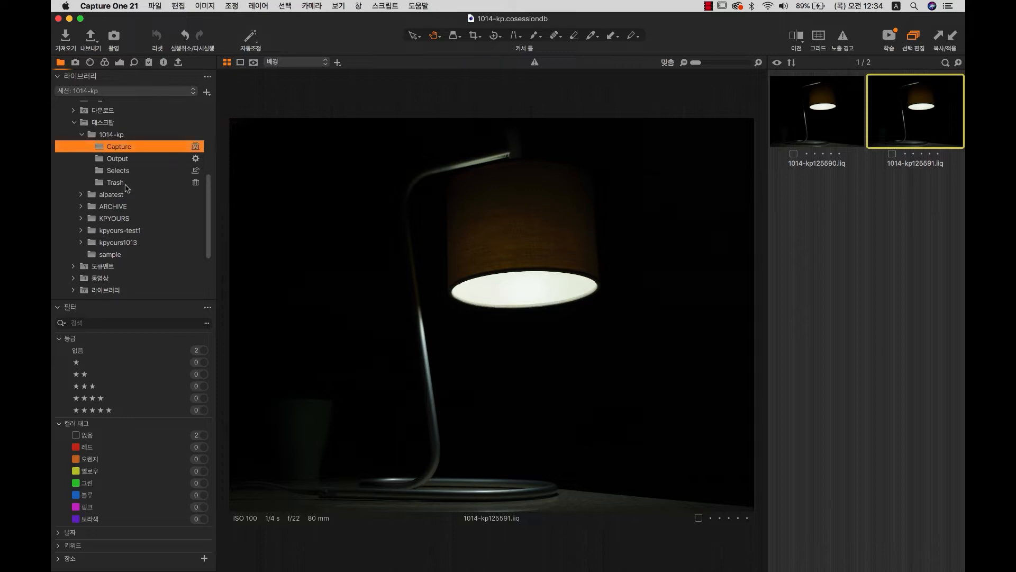
left_click(833, 118)
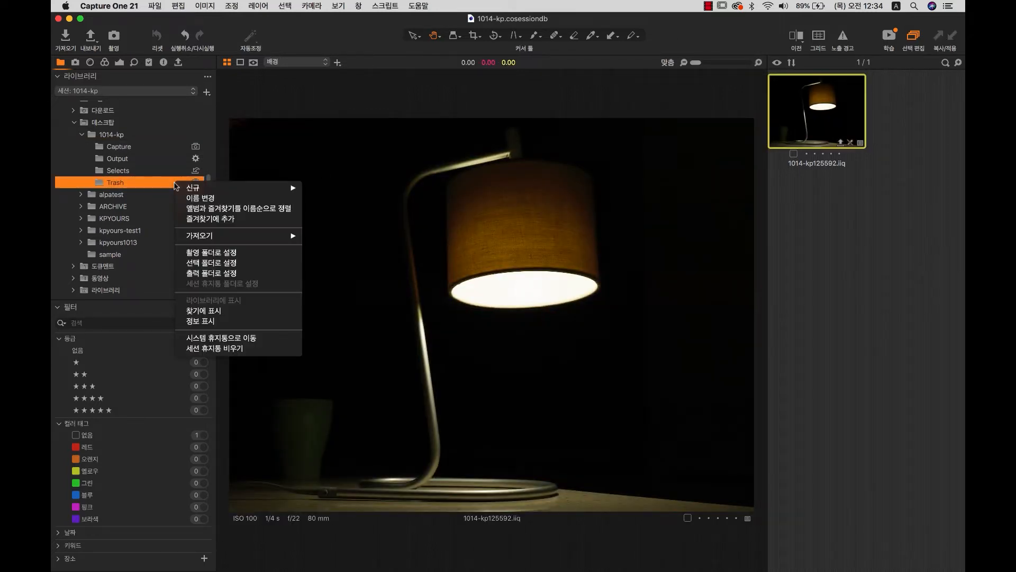
Empty the session Trash, deleting the shot from disk, and return to the Capture folder.
right_click(175, 183)
left_click(205, 349)
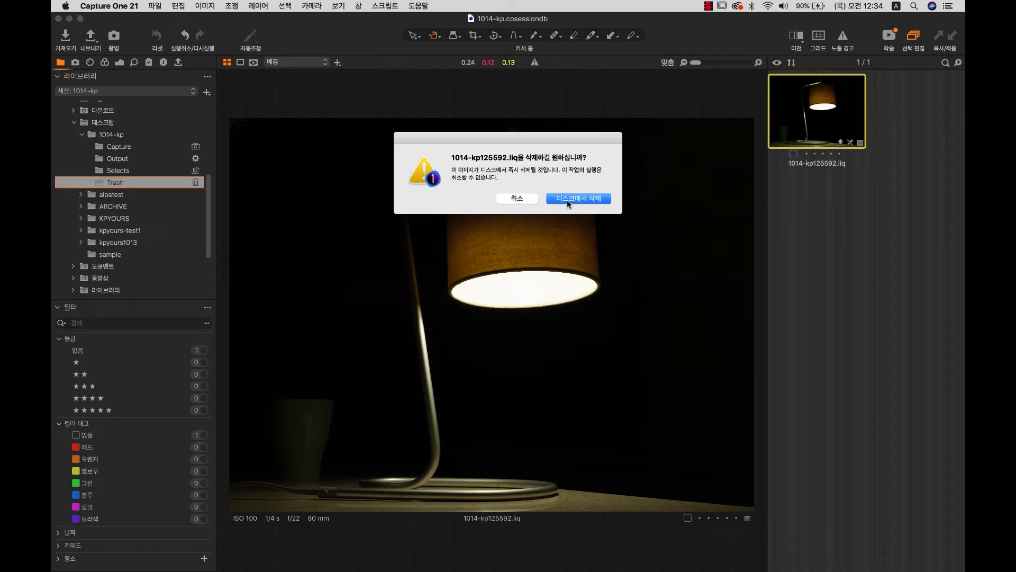
left_click(589, 201)
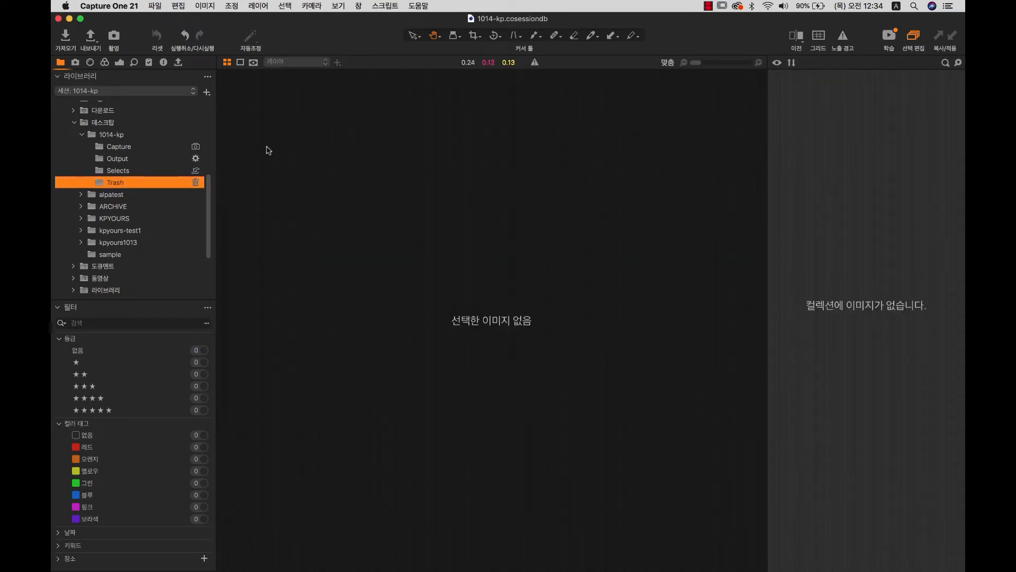
left_click(177, 149)
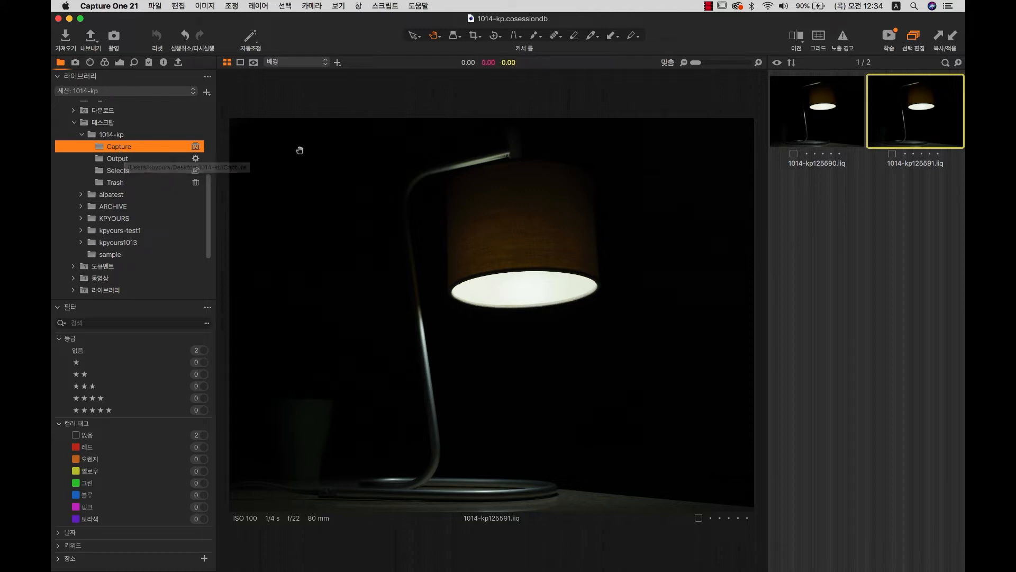
Compare lamp shots 1014-kp125590 and 1014-kp125591, then bring up the camera capture tools.
left_click(841, 134)
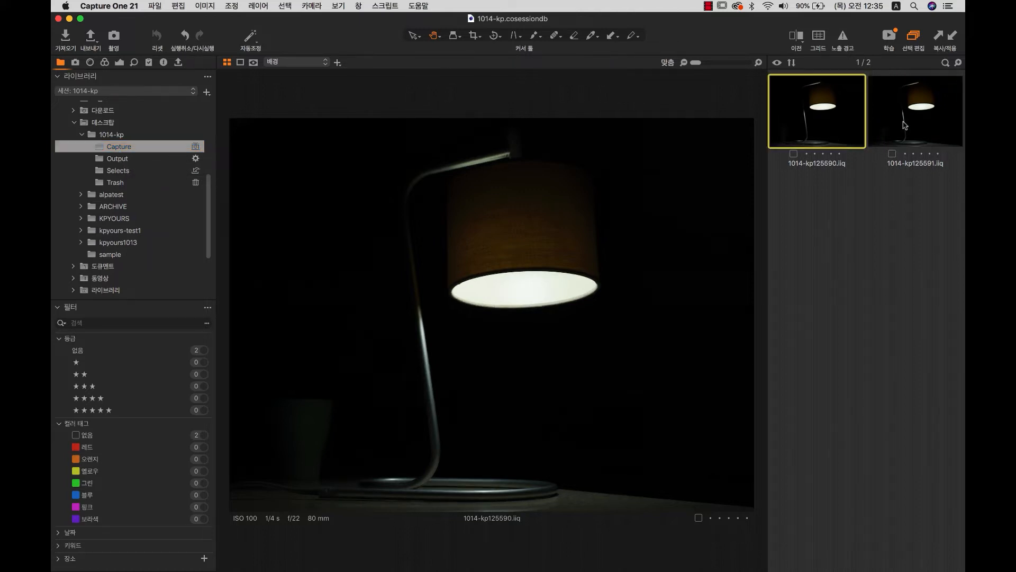
left_click(902, 122)
left_click(817, 120)
left_click(907, 128)
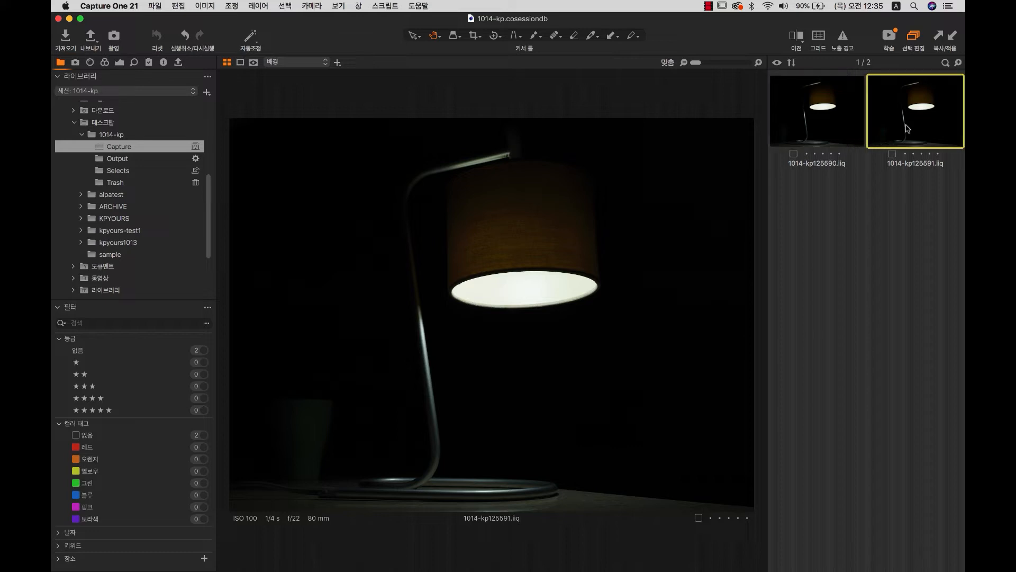
left_click(75, 62)
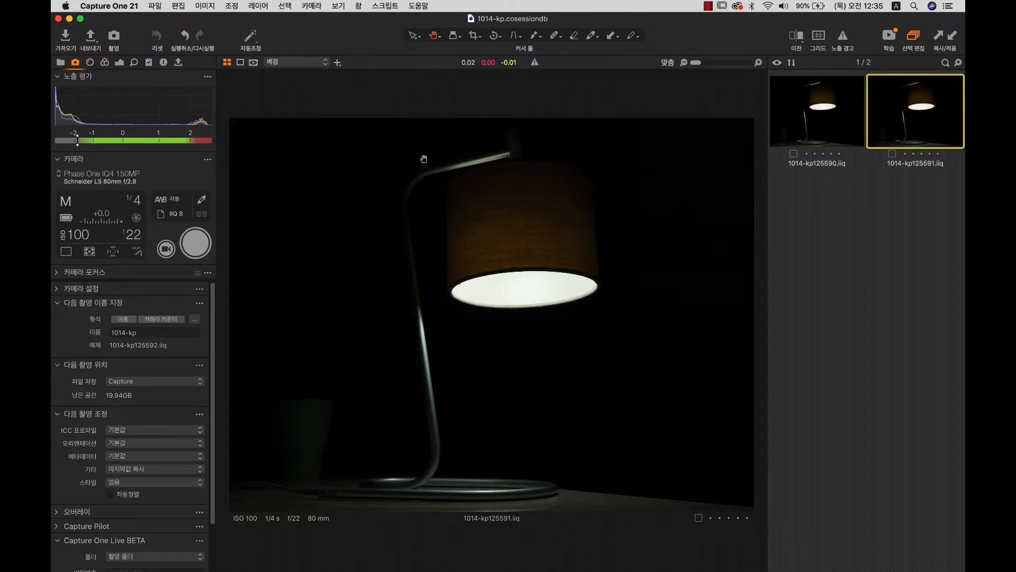
Keep the Phase One IQ4 150MP as the camera with a 1/4 s shutter speed.
left_click(116, 38)
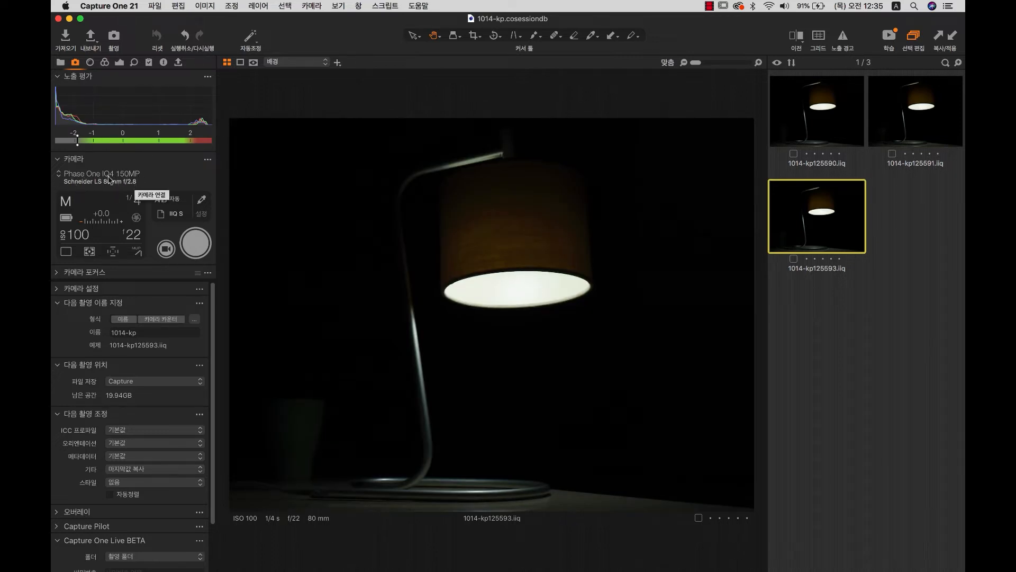
left_click(132, 180)
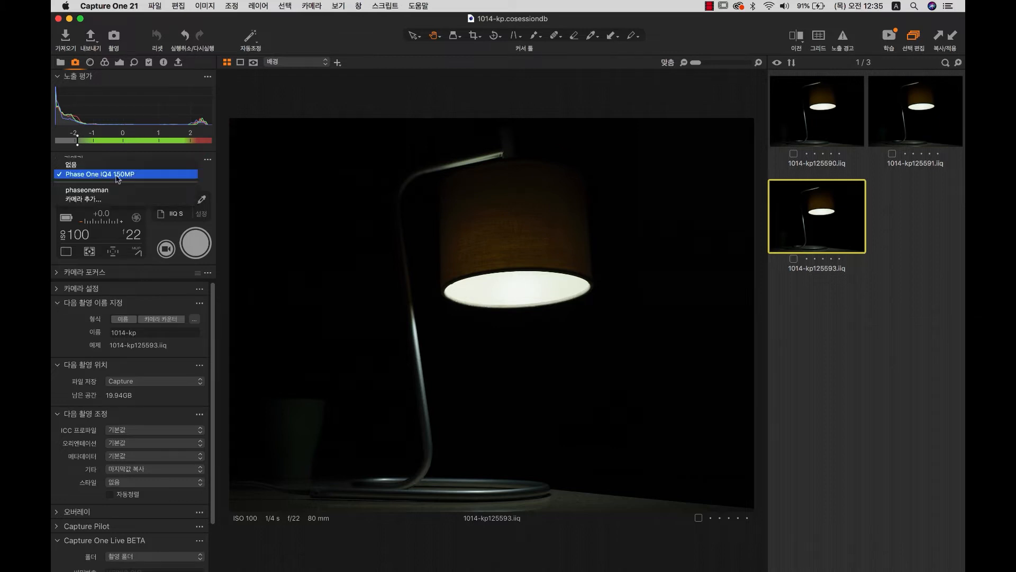
left_click(117, 178)
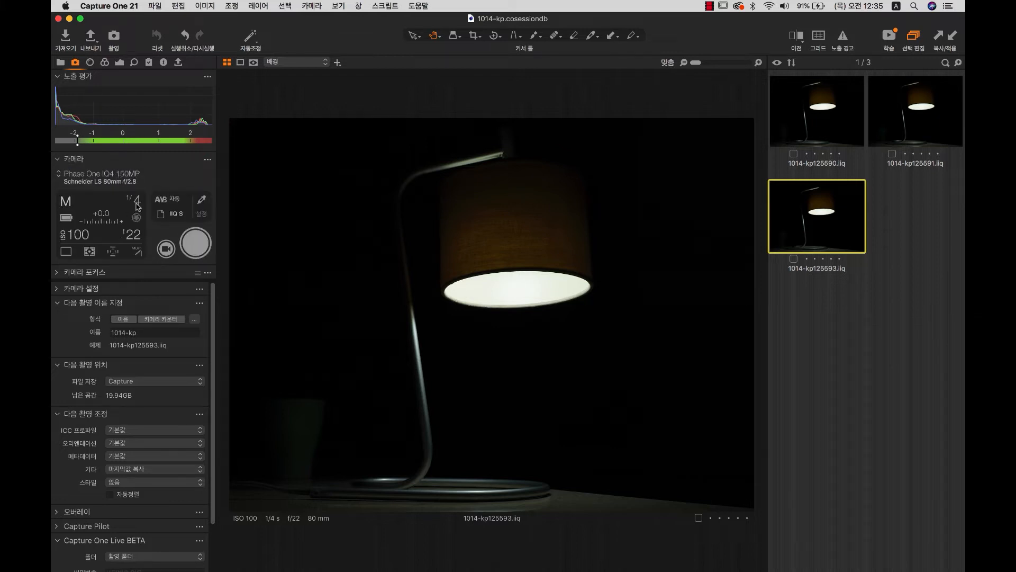
left_click(137, 204)
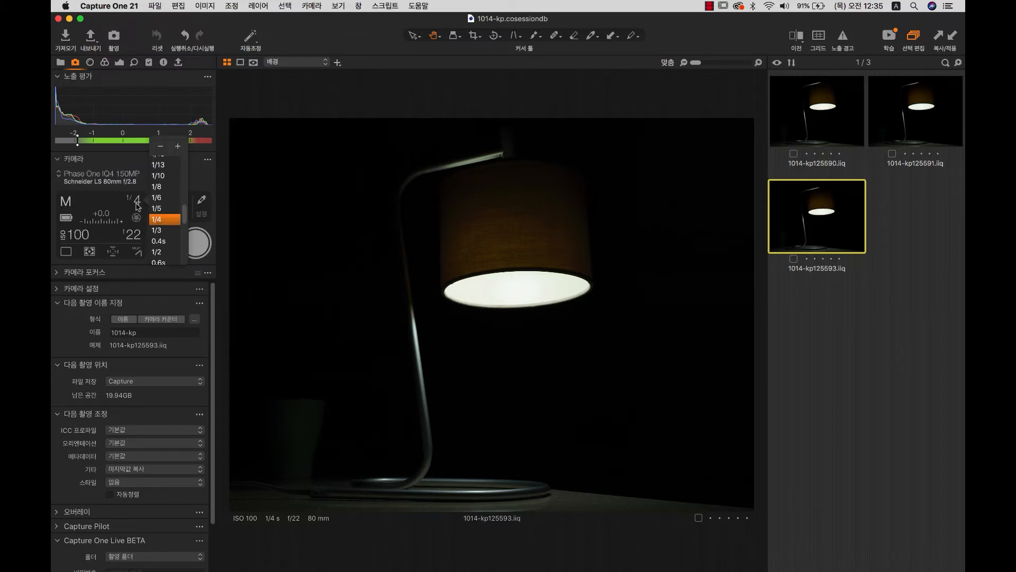
left_click(105, 199)
Check the lampshade at 100% in Live View, then capture a new lamp shot.
left_click(164, 250)
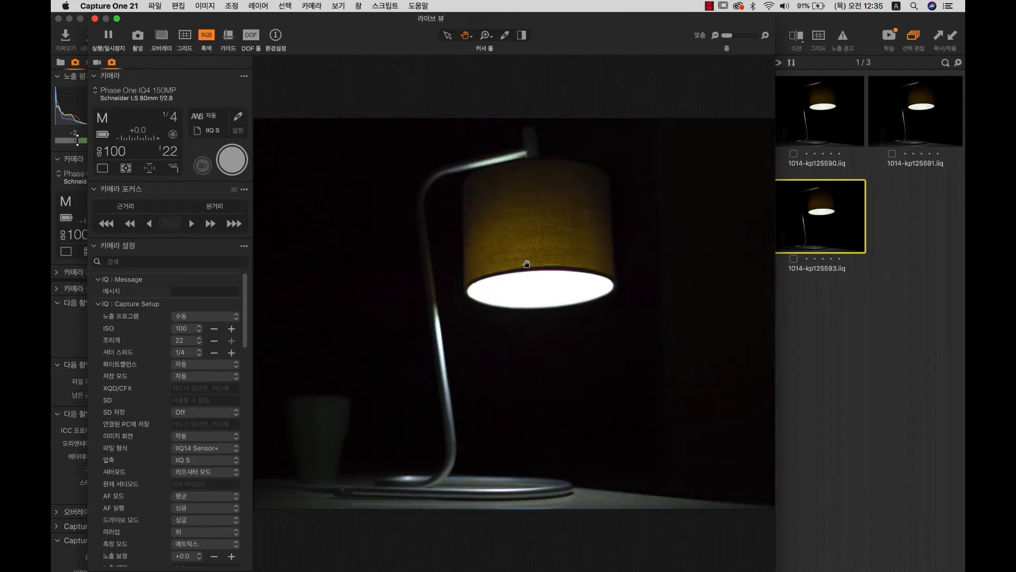
left_click(526, 264)
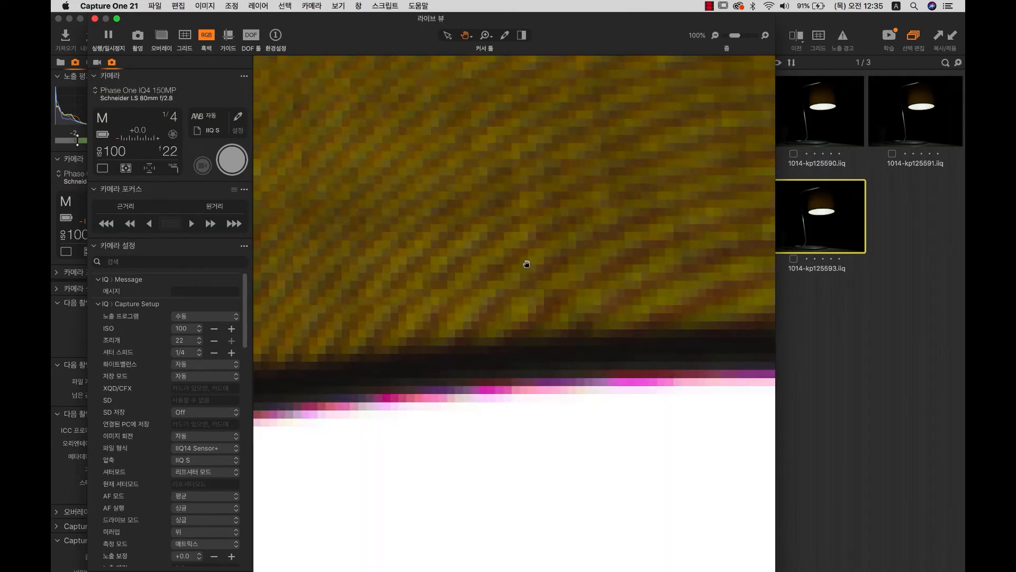
left_click(94, 19)
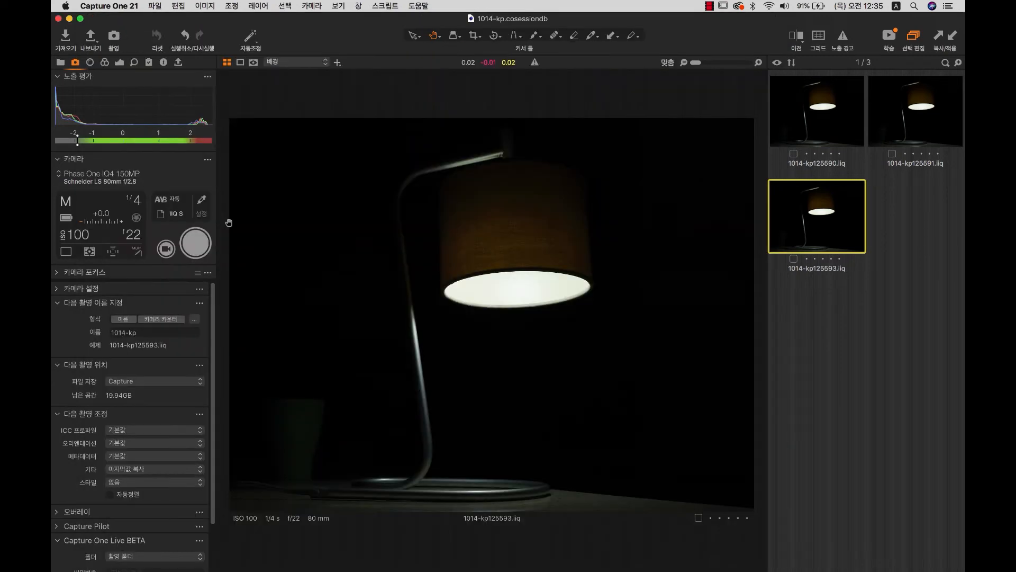
left_click(196, 243)
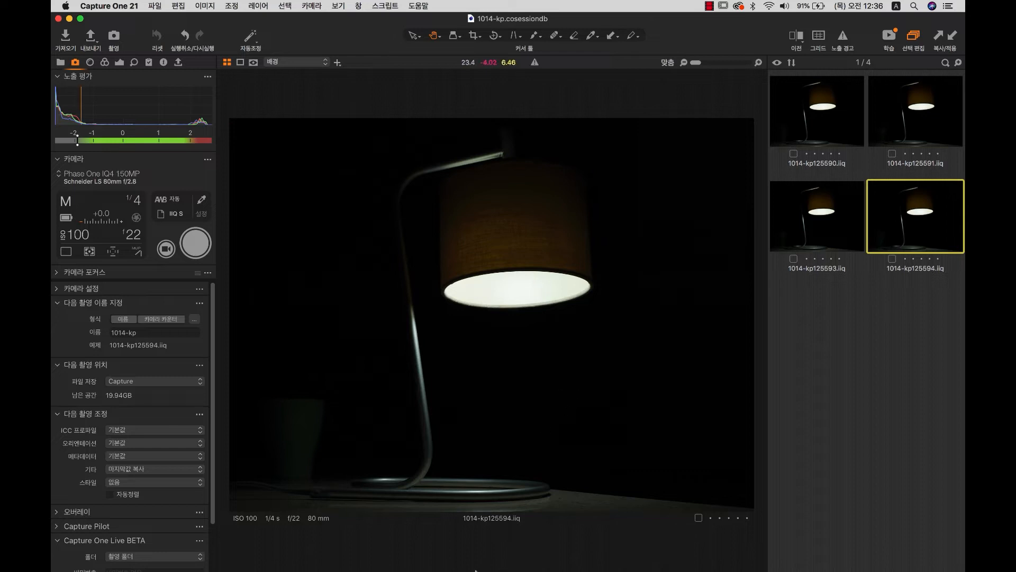
mouse_move(548, 545)
left_click(372, 538)
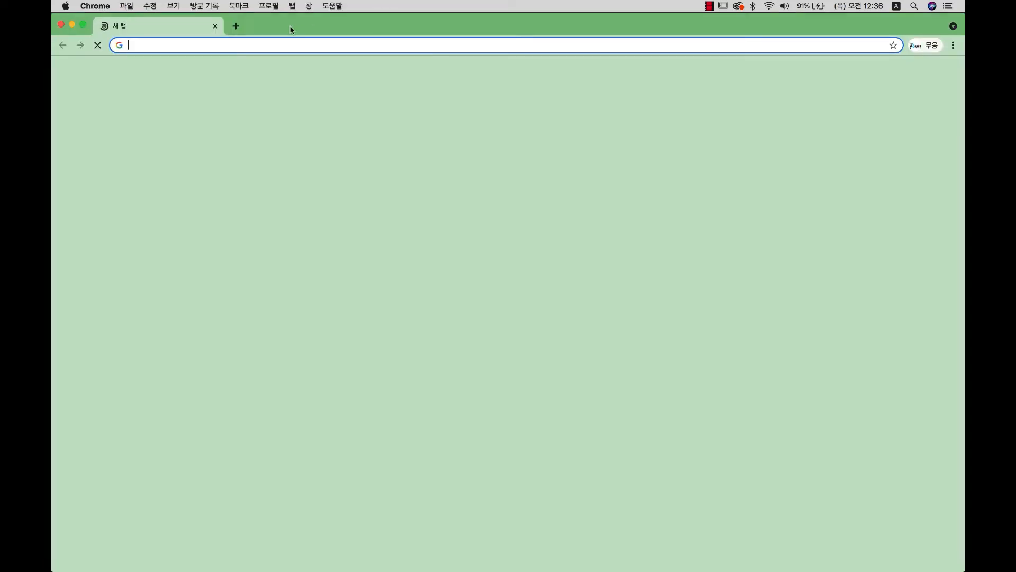
Open the Capture One supported-camera page on kpyours.com and filter it to Sony.
left_click(247, 45)
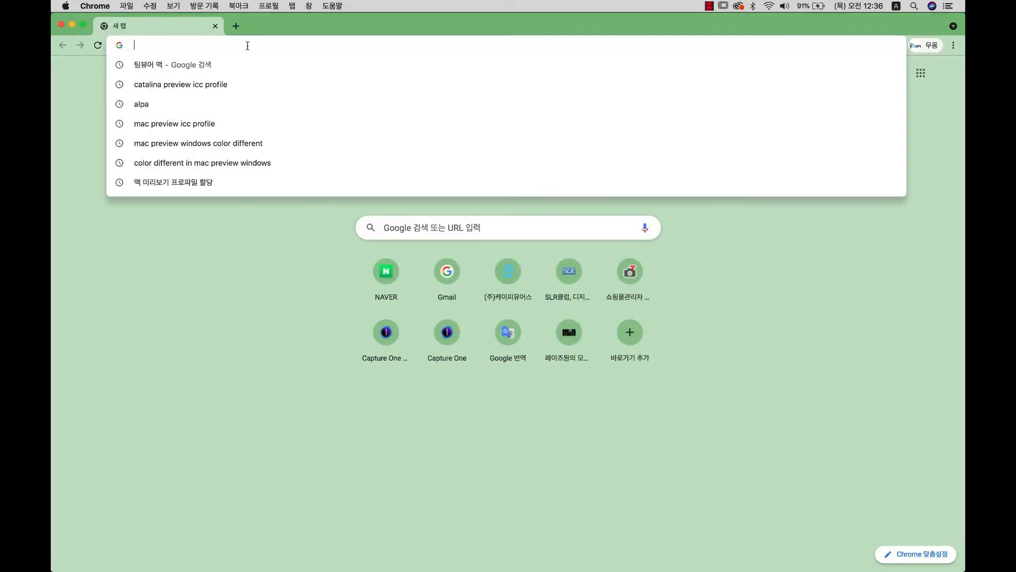
type("kpyours.com")
key("Return")
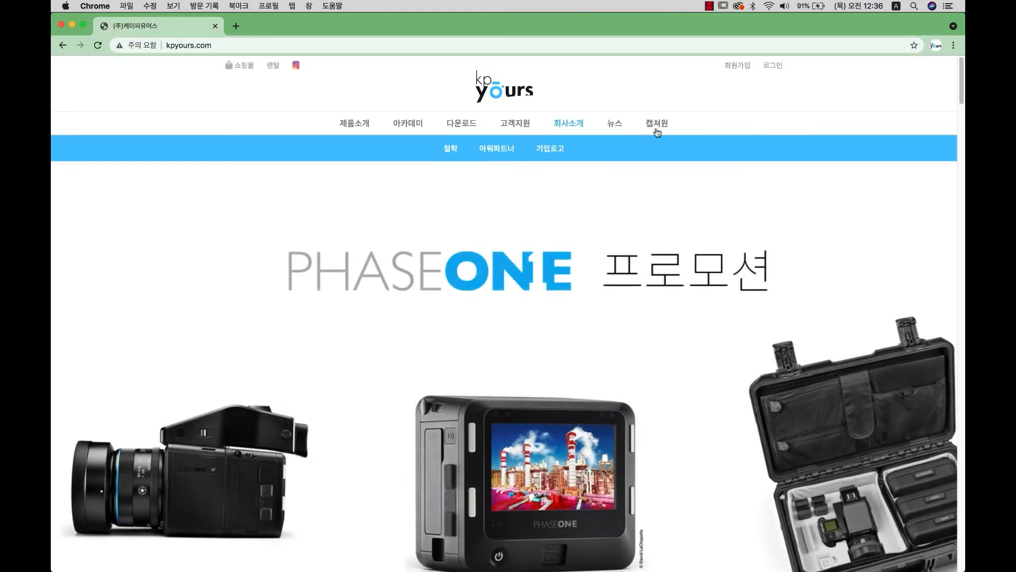
mouse_move(657, 130)
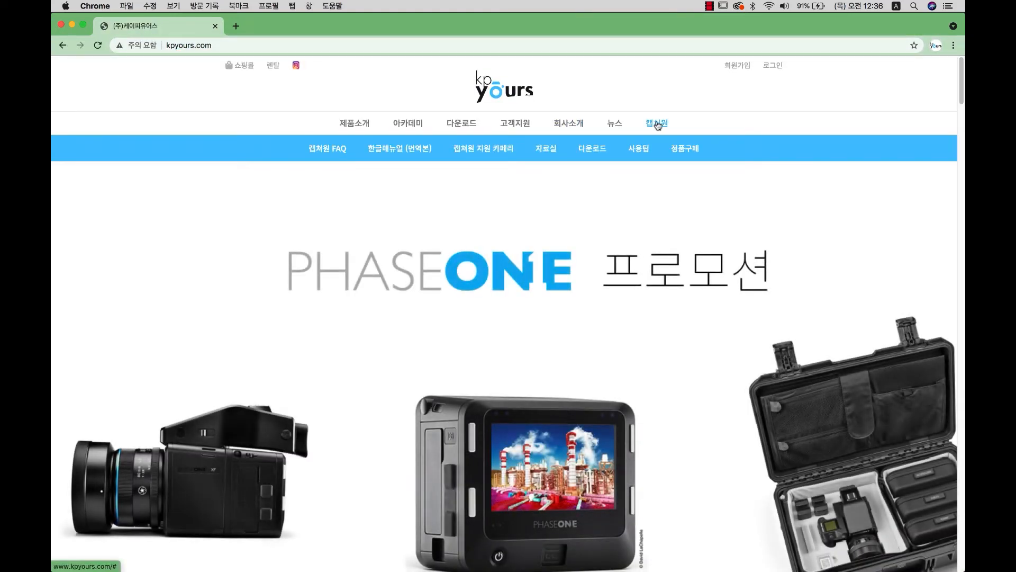
left_click(492, 148)
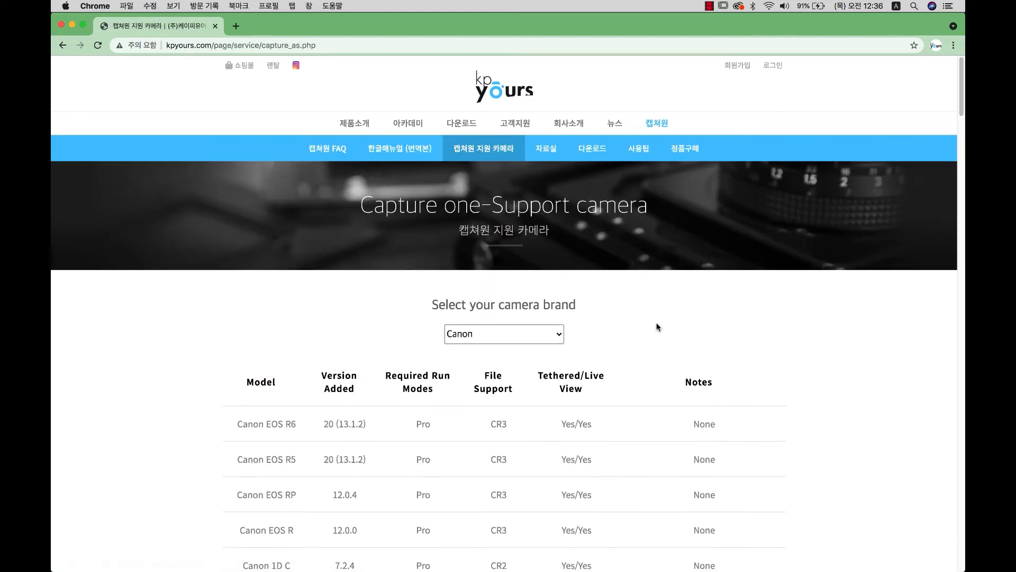
left_click(492, 317)
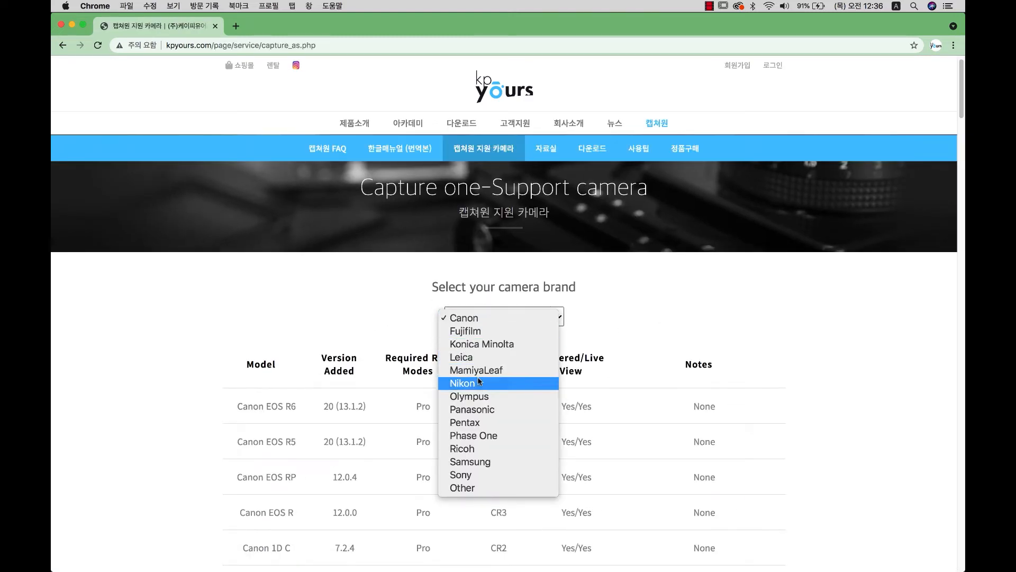
left_click(481, 475)
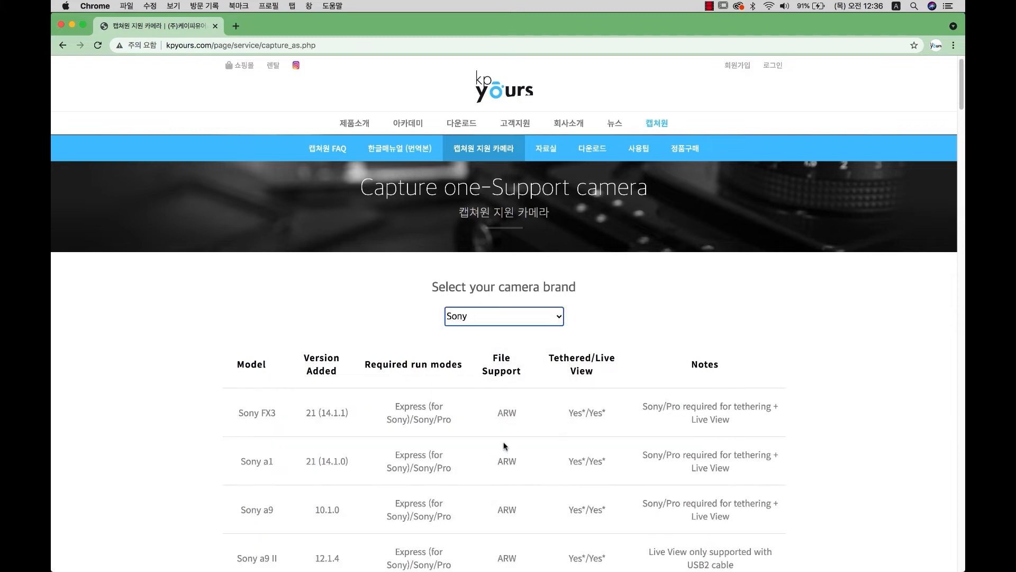
Highlight the Sony a7R IV model name and its 12.1.2 version number.
scroll(243, 355, "down", 5)
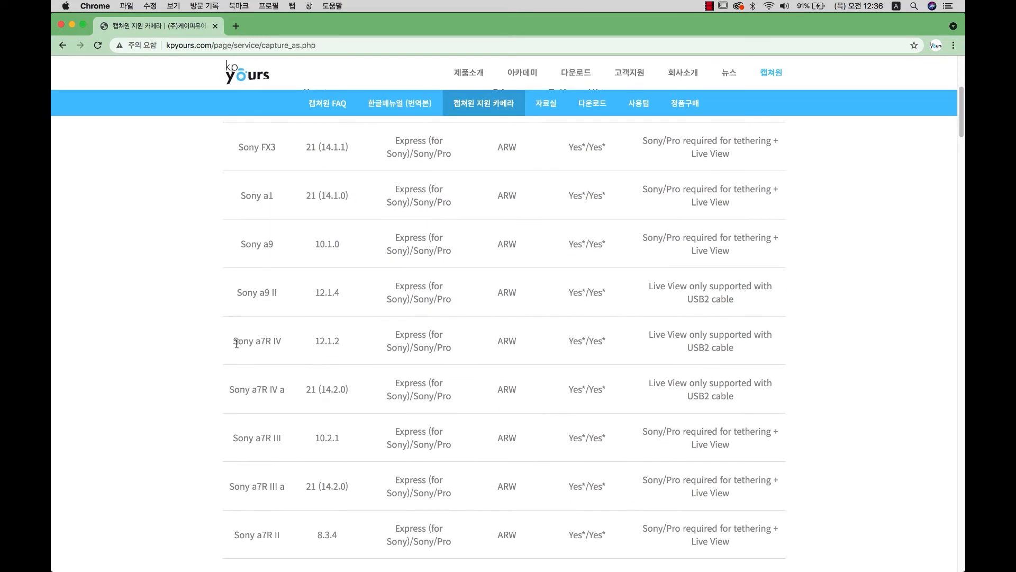
left_click_drag(237, 344, 330, 341)
left_click(235, 342)
left_click(322, 342)
left_click(319, 344)
left_click_drag(256, 340, 331, 343)
left_click(324, 343)
left_click(316, 343)
left_click_drag(319, 342, 337, 342)
left_click_drag(236, 343, 349, 346)
Highlight the Sony a1 row and the Sony a9 tethering and live view entries.
left_click_drag(239, 194, 347, 195)
left_click(328, 196)
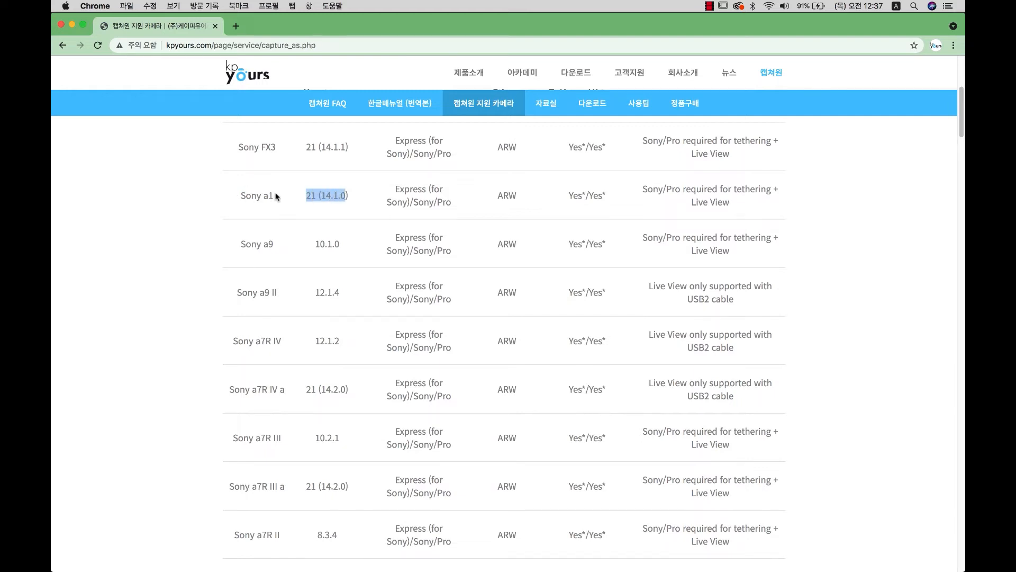
left_click(296, 197)
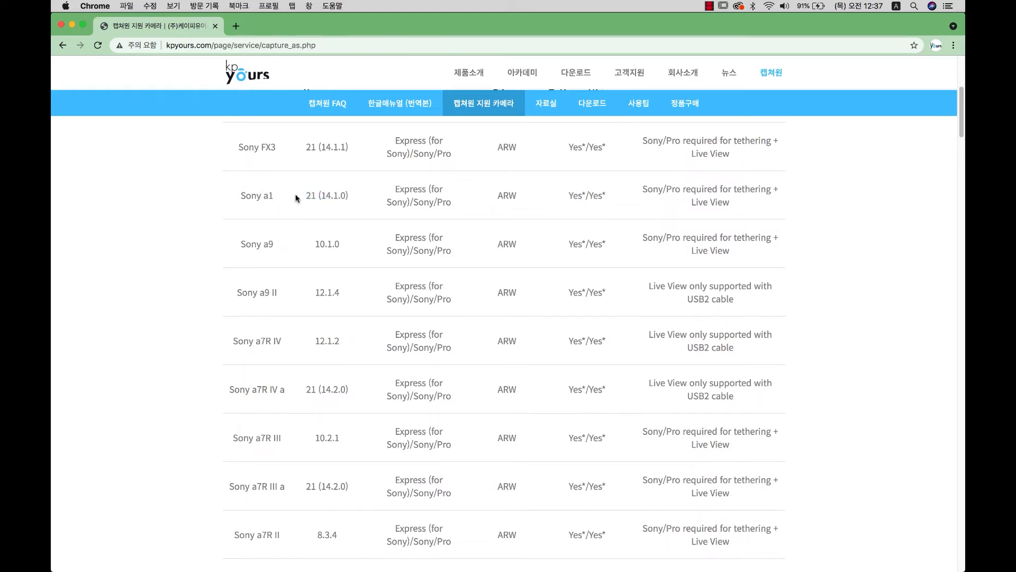
left_click_drag(960, 129, 960, 116)
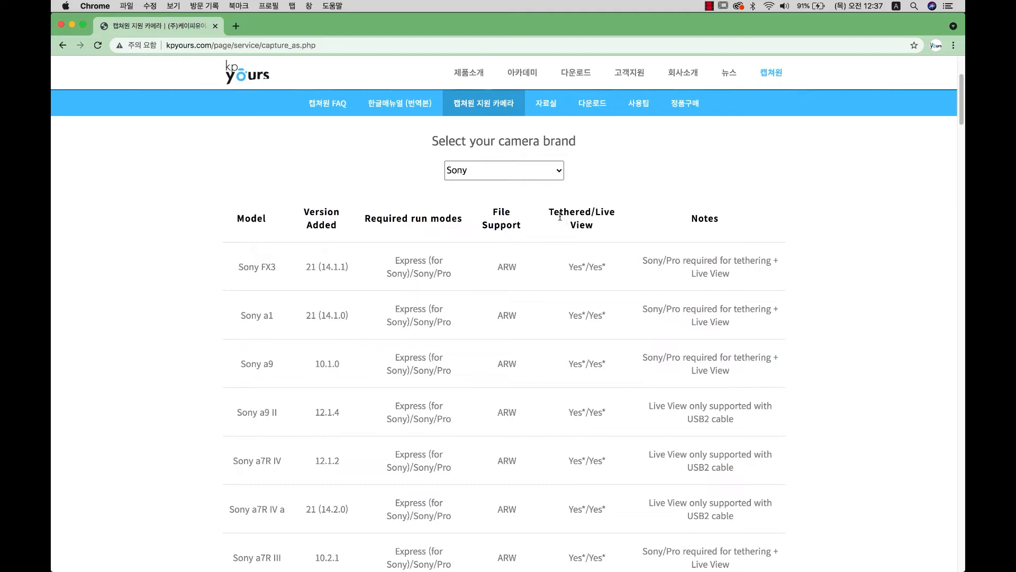
left_click_drag(569, 364, 604, 363)
double_click(601, 214)
mouse_move(965, 91)
left_mouse_down()
mouse_move(962, 203)
mouse_move(963, 92)
left_mouse_up()
left_click(501, 376)
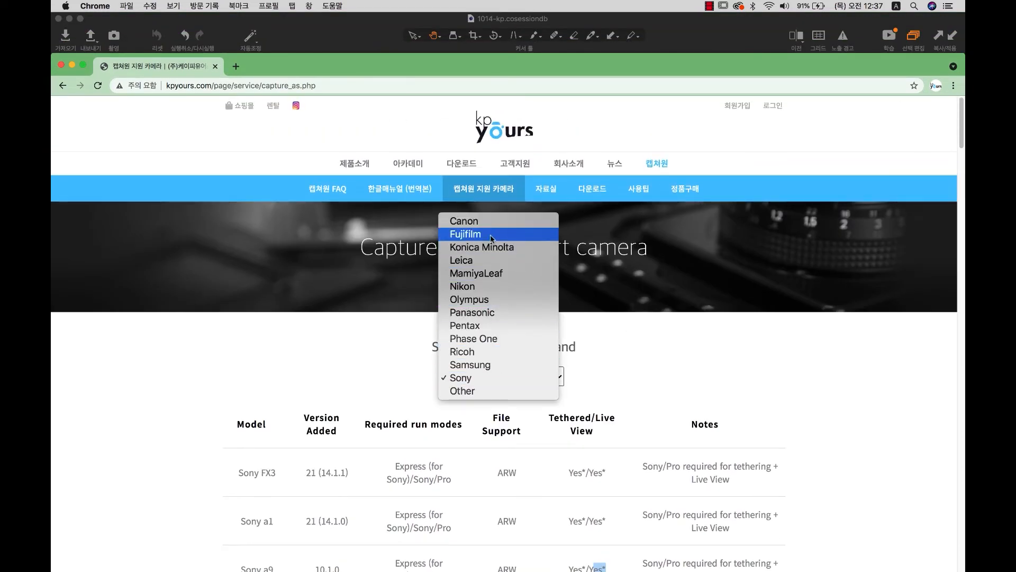
Switch the table to Canon and highlight the 1D X Mark II's CR2 file type and tethering entry.
left_click(470, 55)
left_click_drag(470, 55, 465, 20)
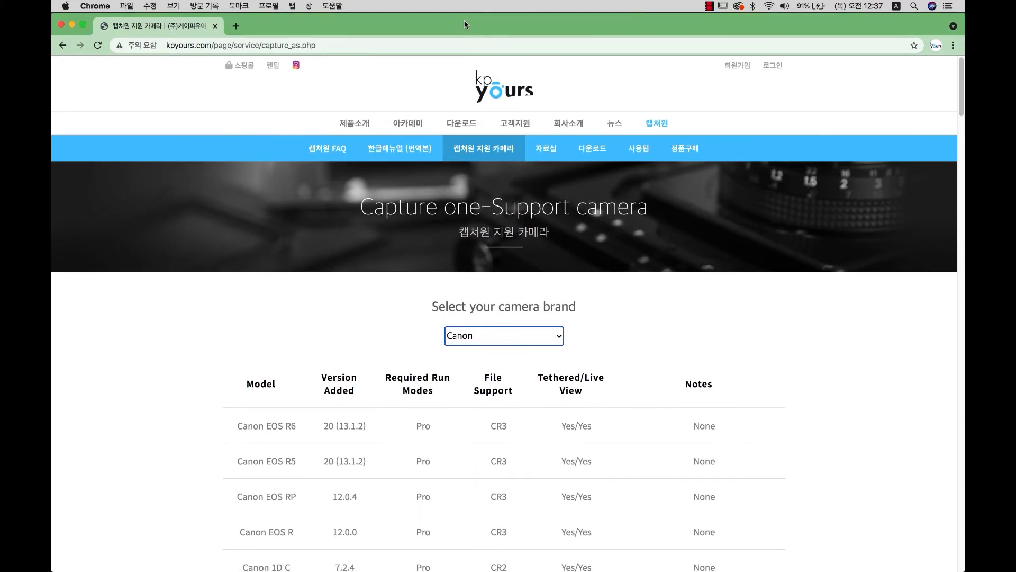
scroll(284, 295, "down", 7)
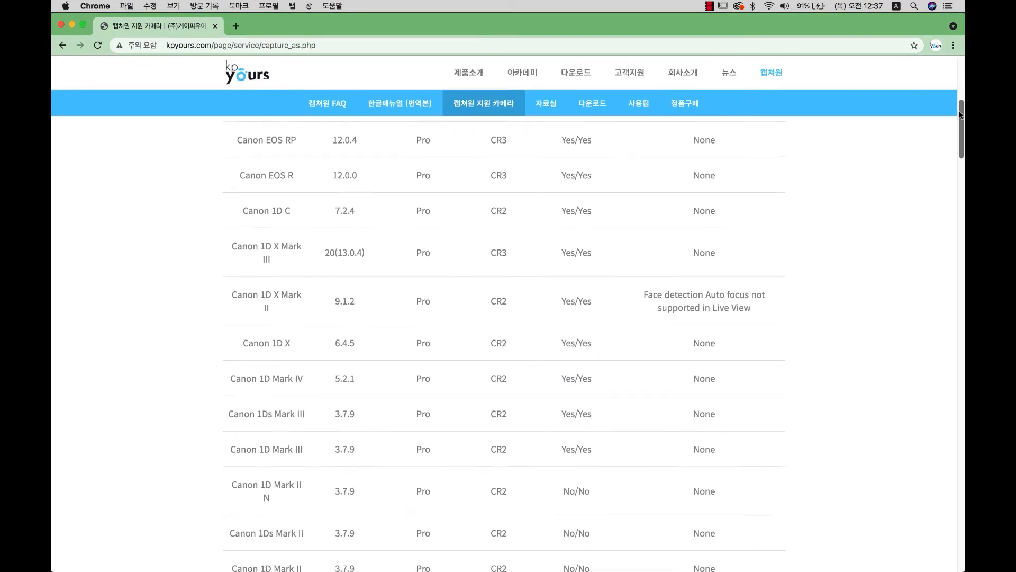
left_click_drag(478, 292, 517, 283)
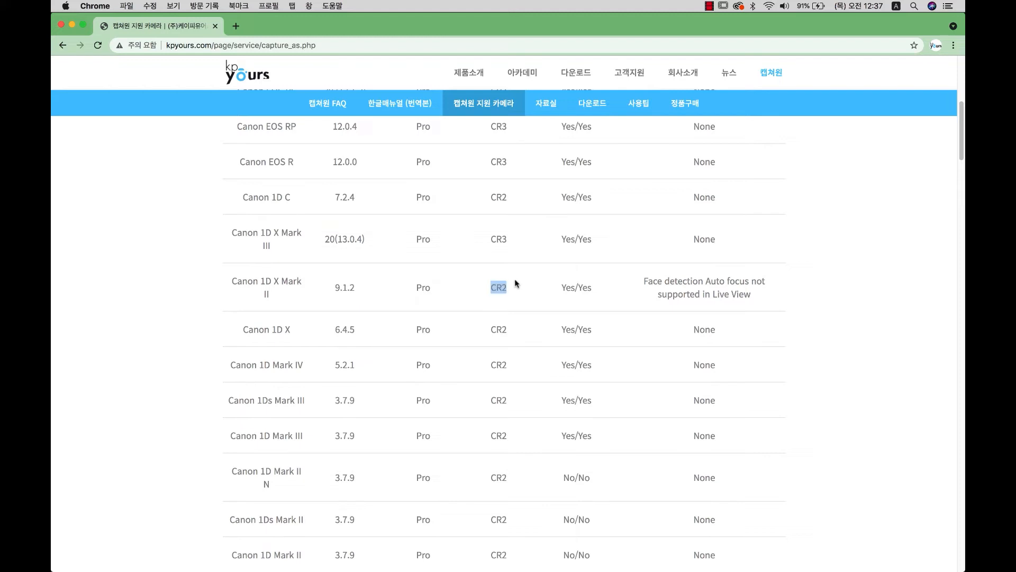
left_click_drag(489, 240, 506, 240)
left_click_drag(565, 288, 585, 290)
left_click(264, 471)
Highlight the 1D Mark II N's No/No entry and the Canon 5DS tethering Yes.
left_click_drag(236, 469, 371, 481)
left_click_drag(565, 480, 596, 483)
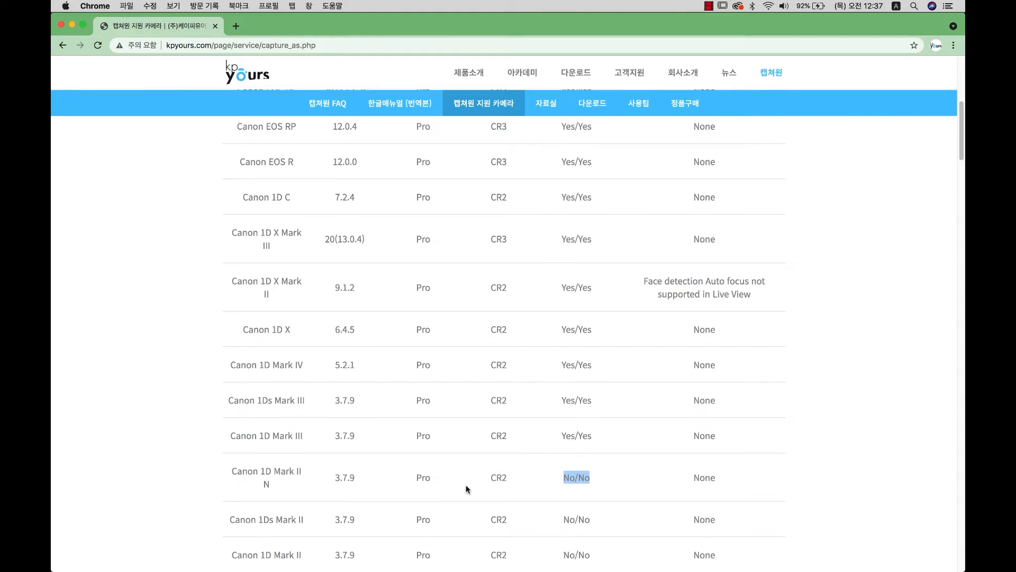
left_click(575, 483)
left_click_drag(962, 140, 959, 173)
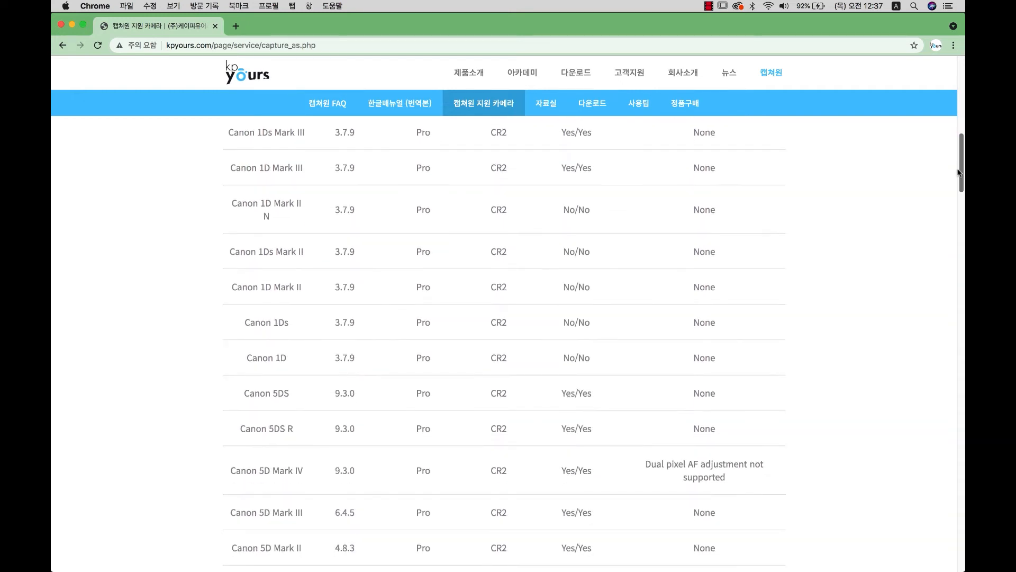
left_click_drag(567, 396, 567, 358)
double_click(570, 393)
left_click_drag(563, 393, 571, 392)
In a new tab, search support.captureone.com for 'raw support' and open the Camera models and RAW files article.
left_click(236, 25)
left_click(182, 45)
type("s")
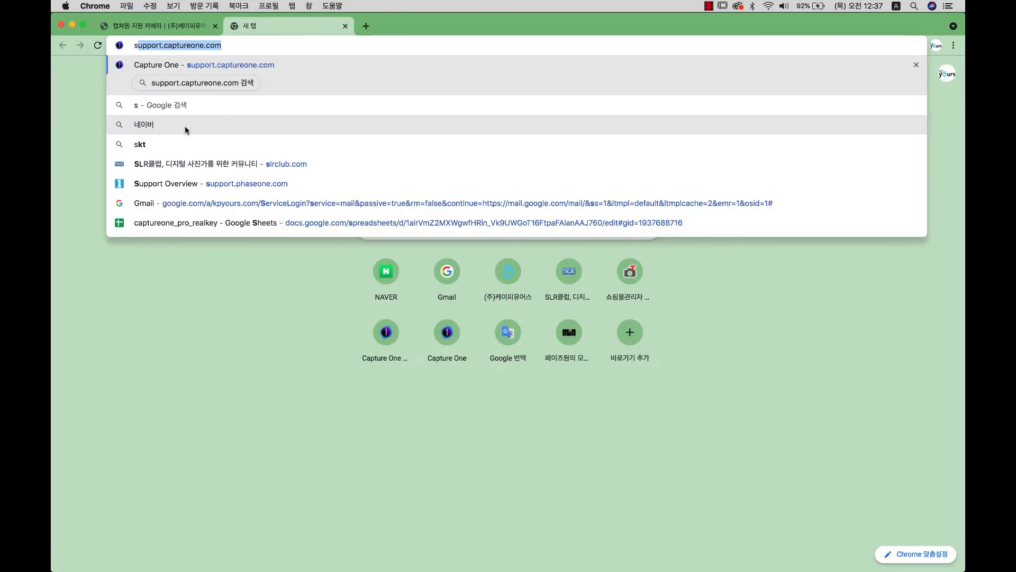
key("Return")
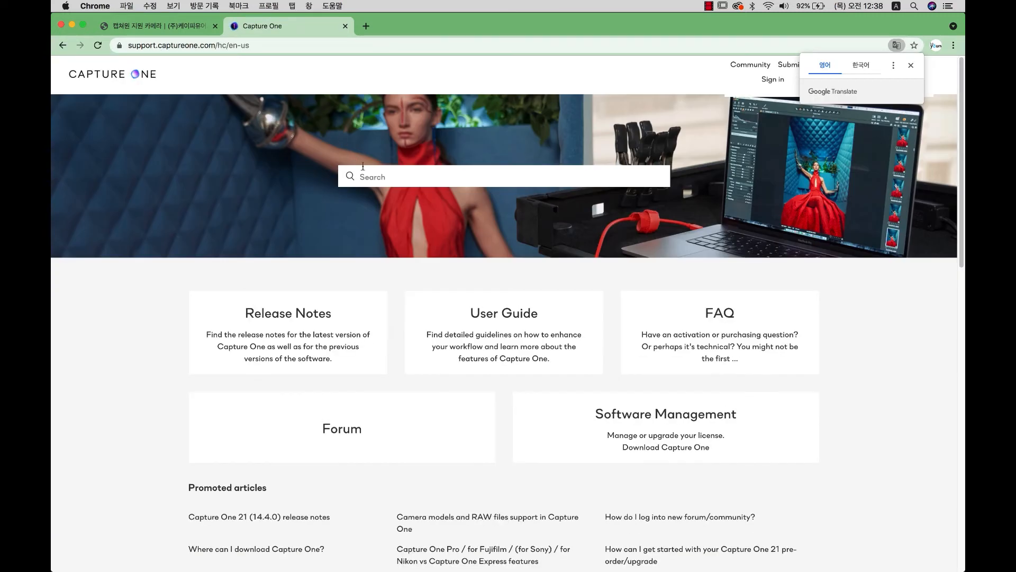
left_click(363, 168)
type("raw s")
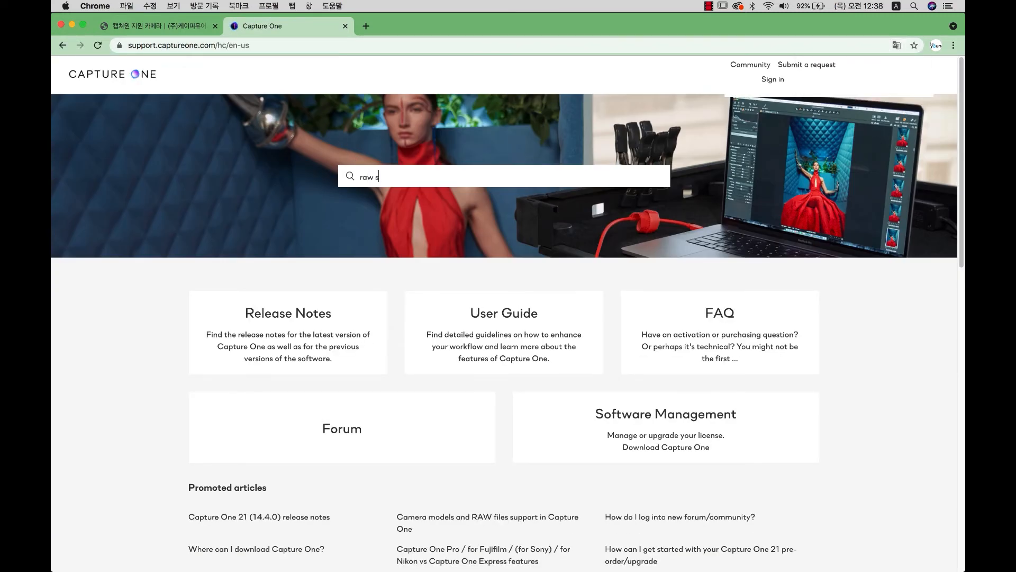
type("upport")
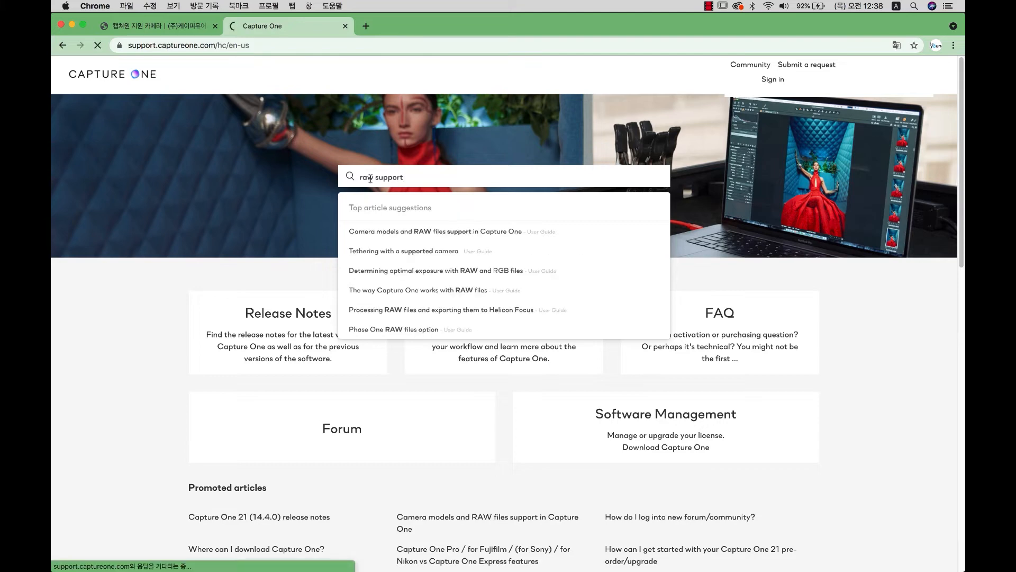
key("Return")
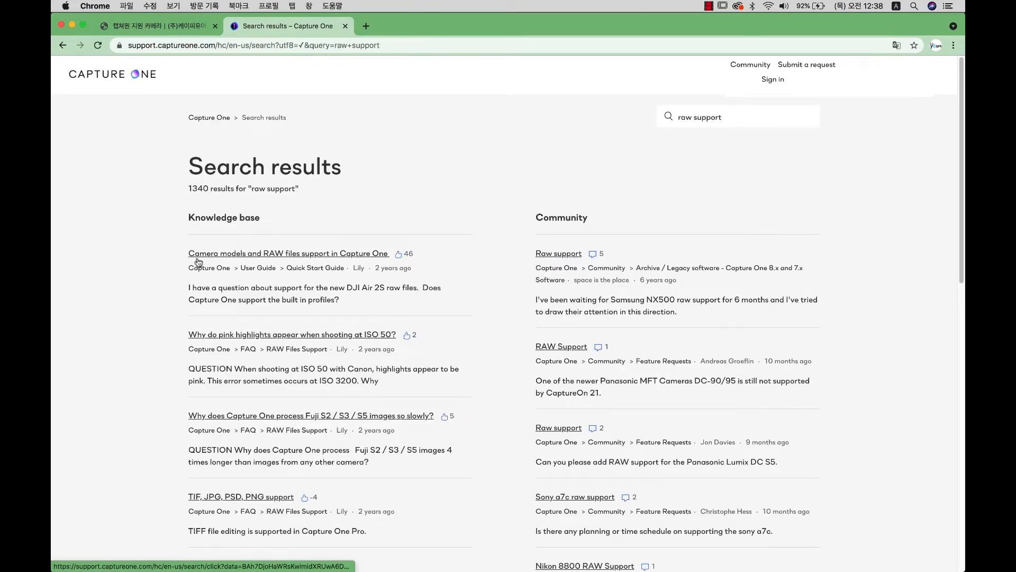
left_click(231, 256)
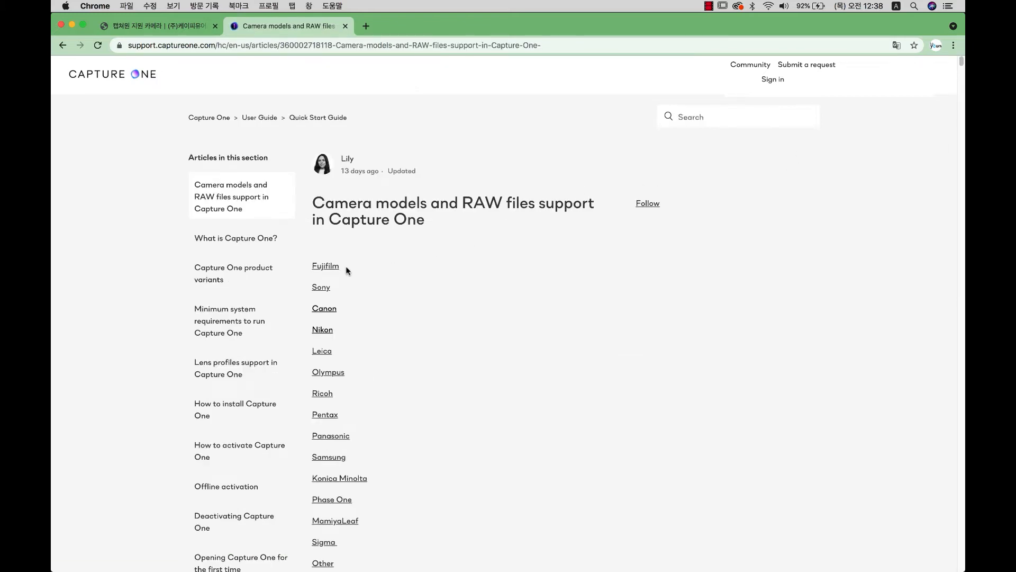
Check the Nikon table's Z7 II model and NEF support, then return to the kpyours tab.
left_click(325, 288)
scroll(963, 194, "up", 5)
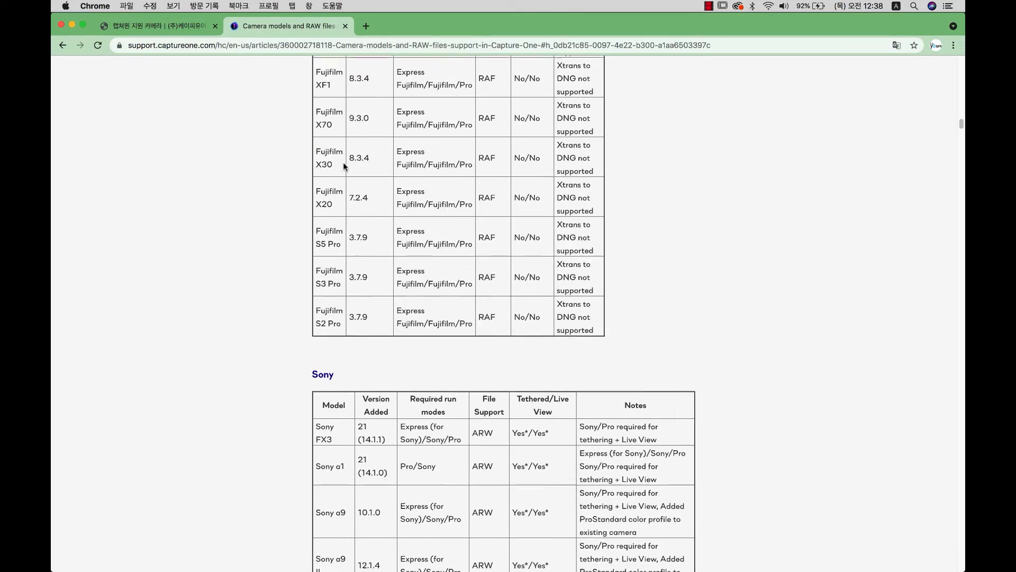
scroll(962, 126, "up", 10)
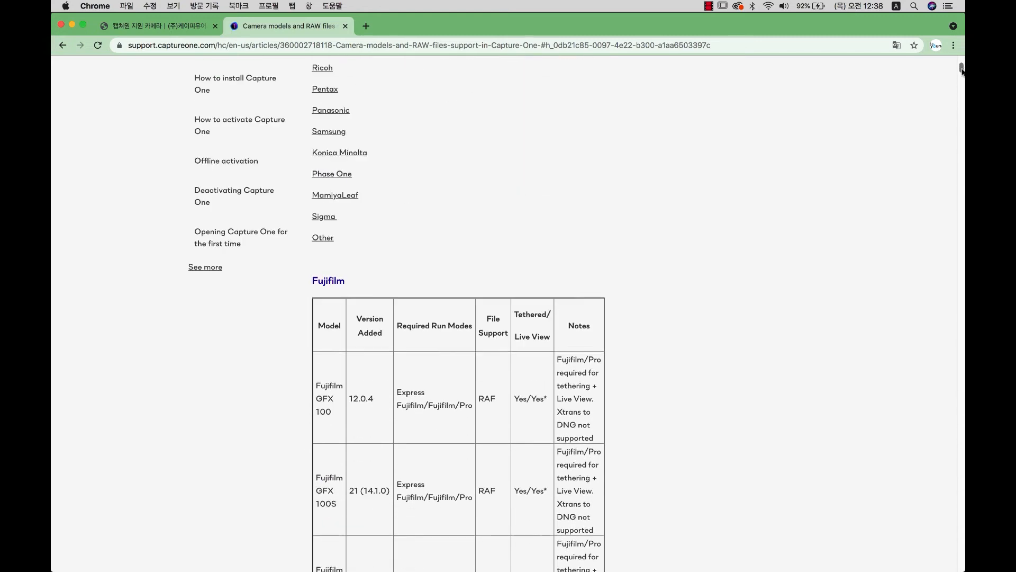
left_click(322, 239)
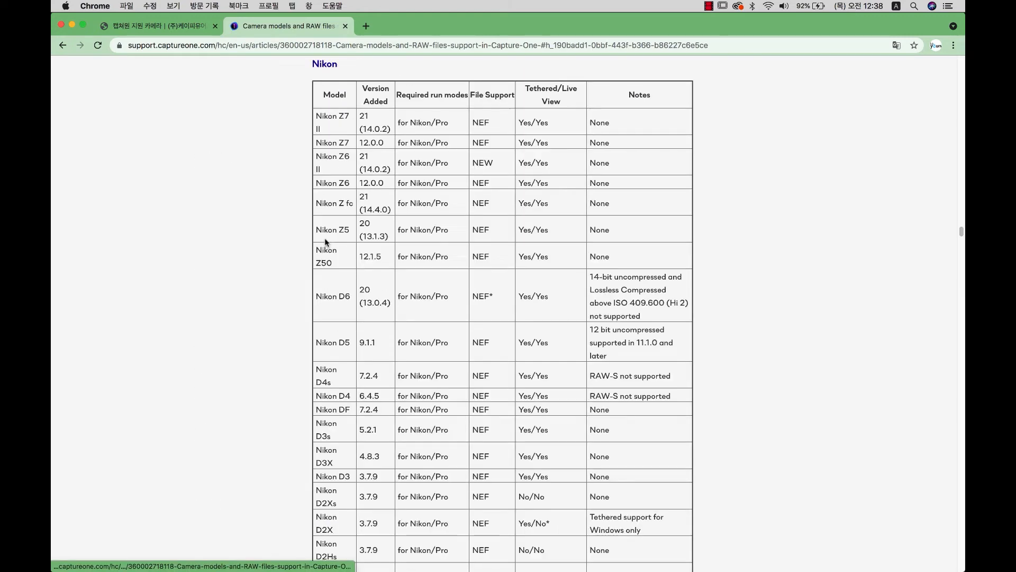
left_click_drag(319, 116, 371, 127)
left_click_drag(492, 123, 528, 123)
left_click(566, 126)
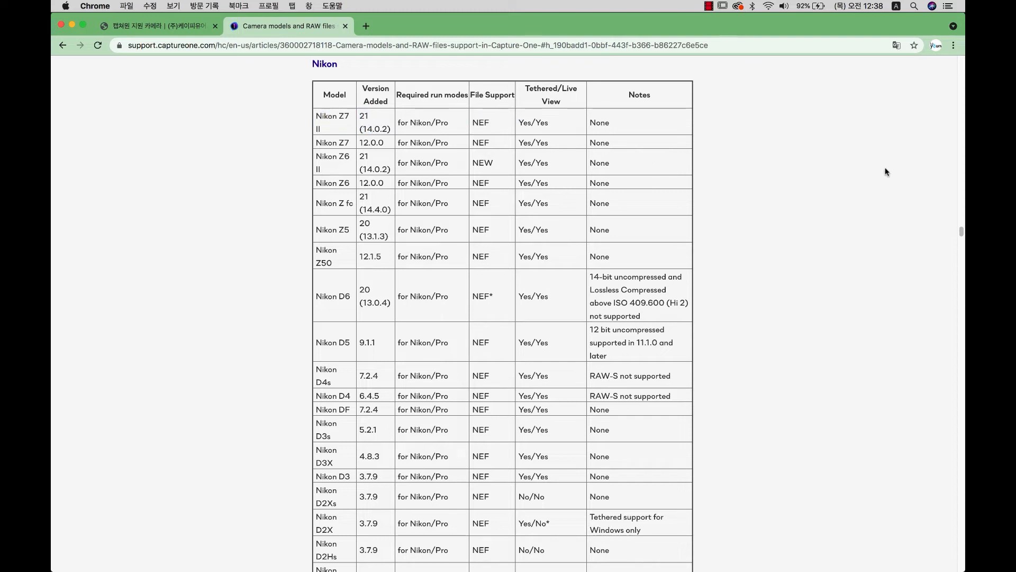
left_click(159, 26)
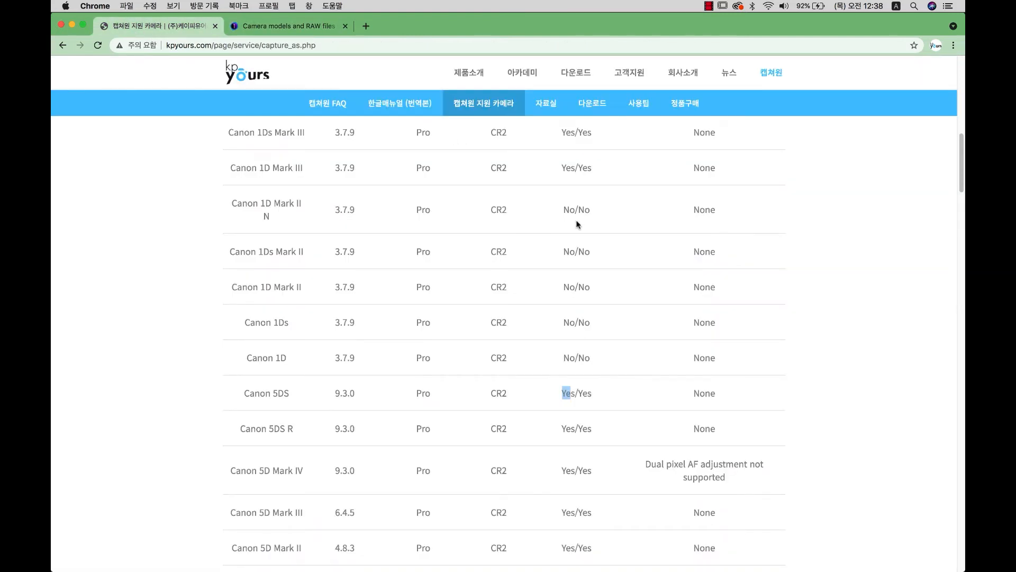
Close the Chrome window showing the Canon list, then reopen Chrome to a blank new tab.
scroll(577, 224, "up", 15)
left_click(497, 339)
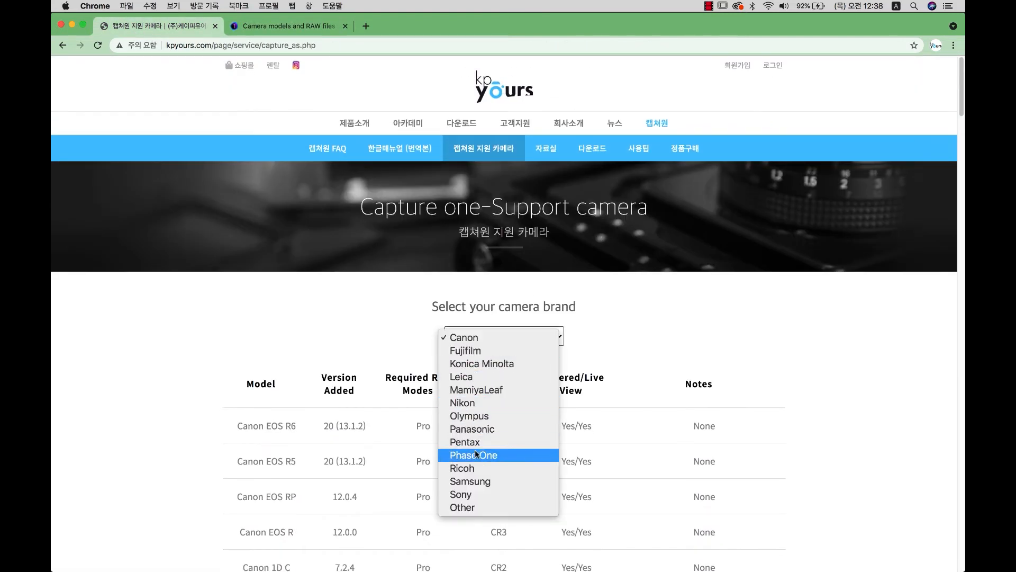
left_click(60, 24)
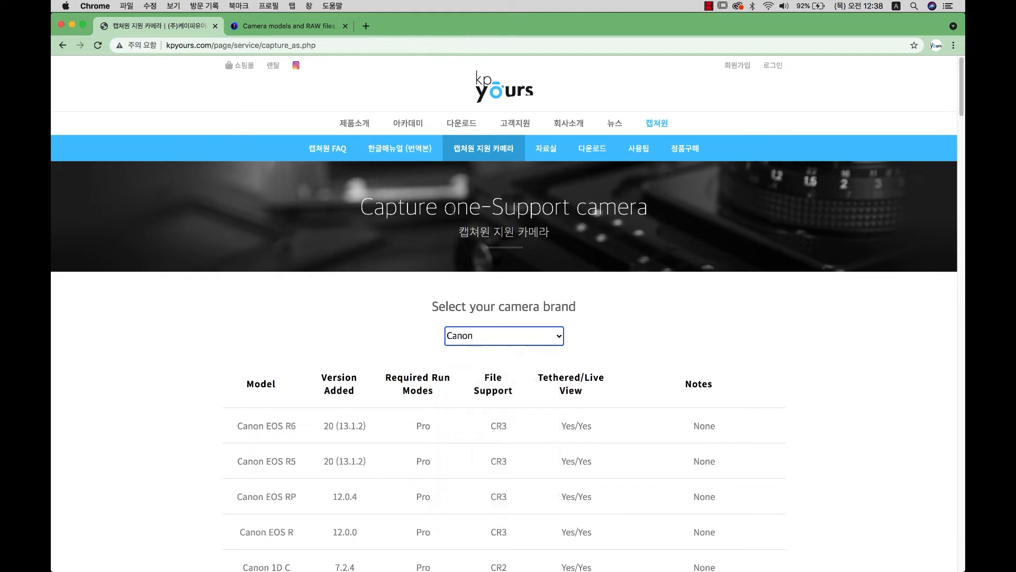
left_click(60, 24)
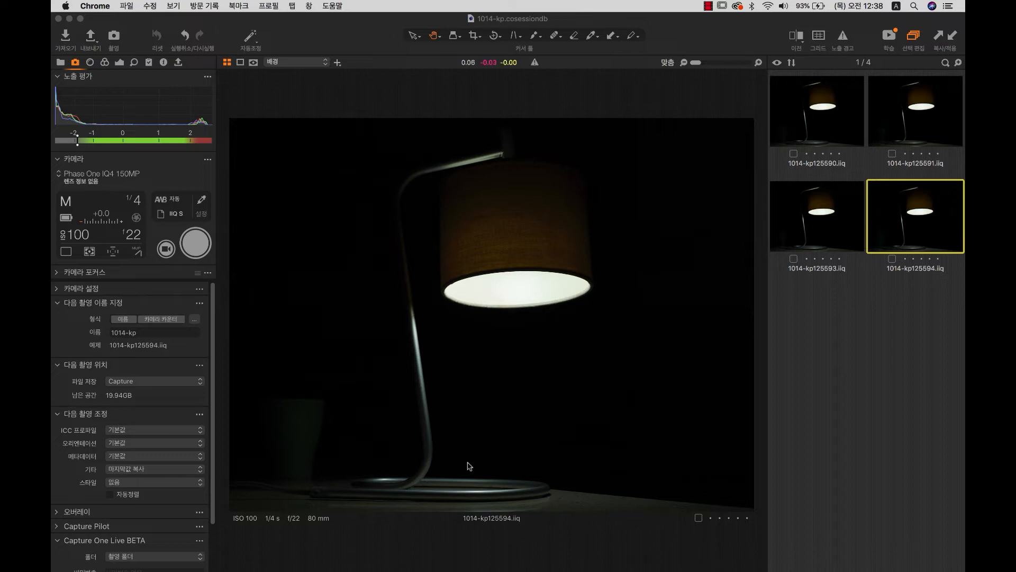
mouse_move(361, 550)
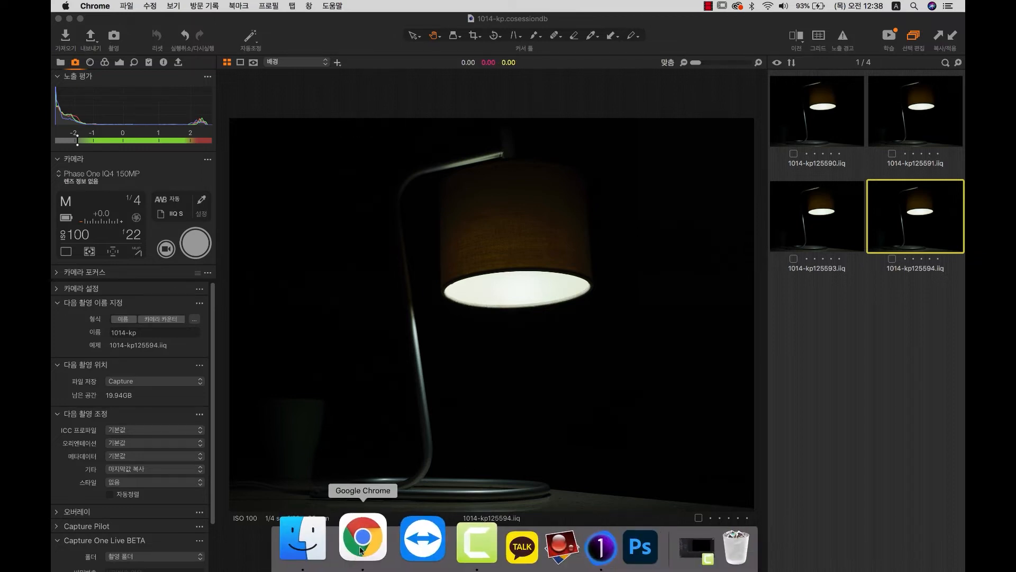
left_click(361, 550)
Go to kpyours.com and open its Capture One FAQ board.
left_click(348, 46)
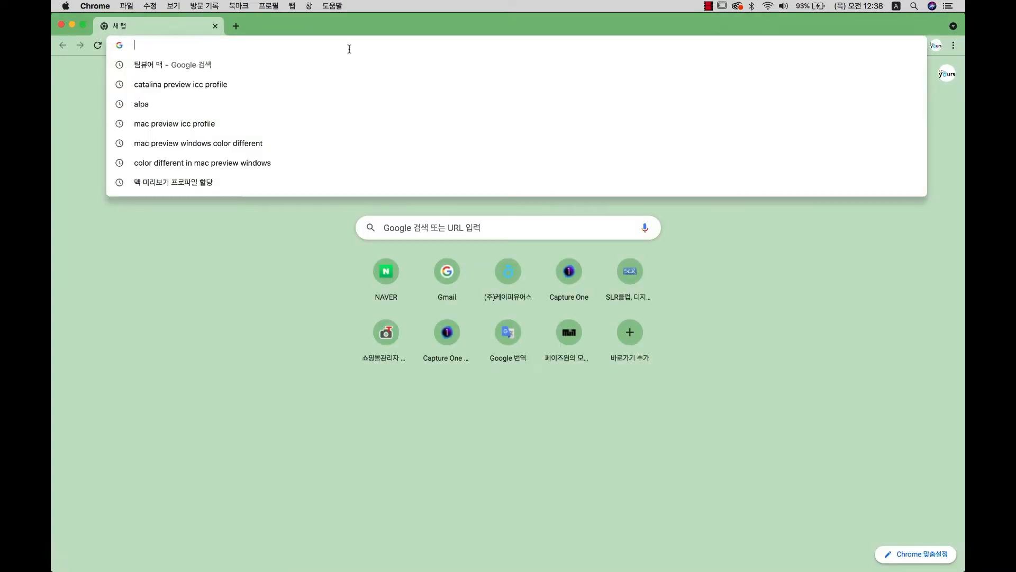
type("kp")
key("Return")
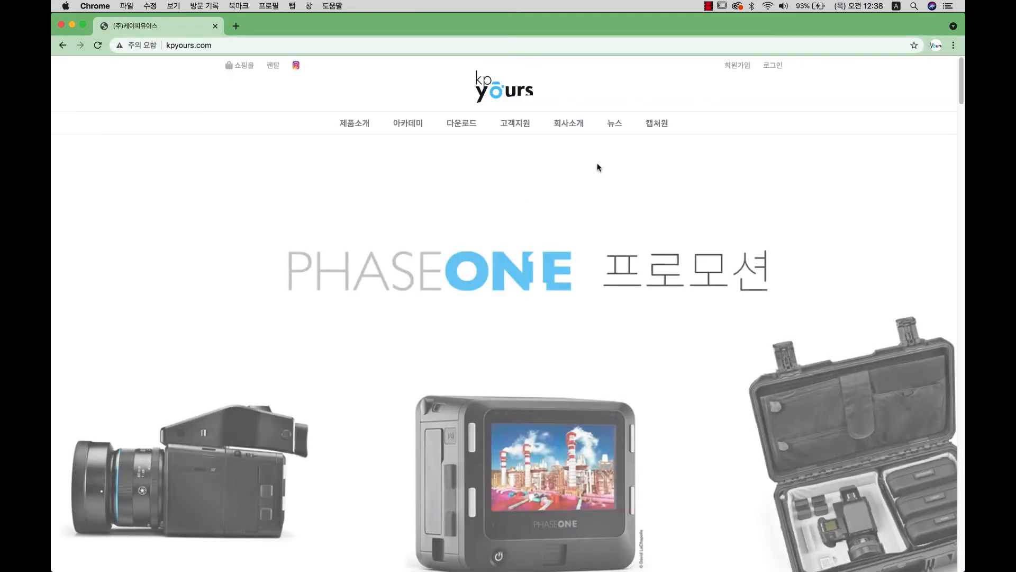
mouse_move(664, 128)
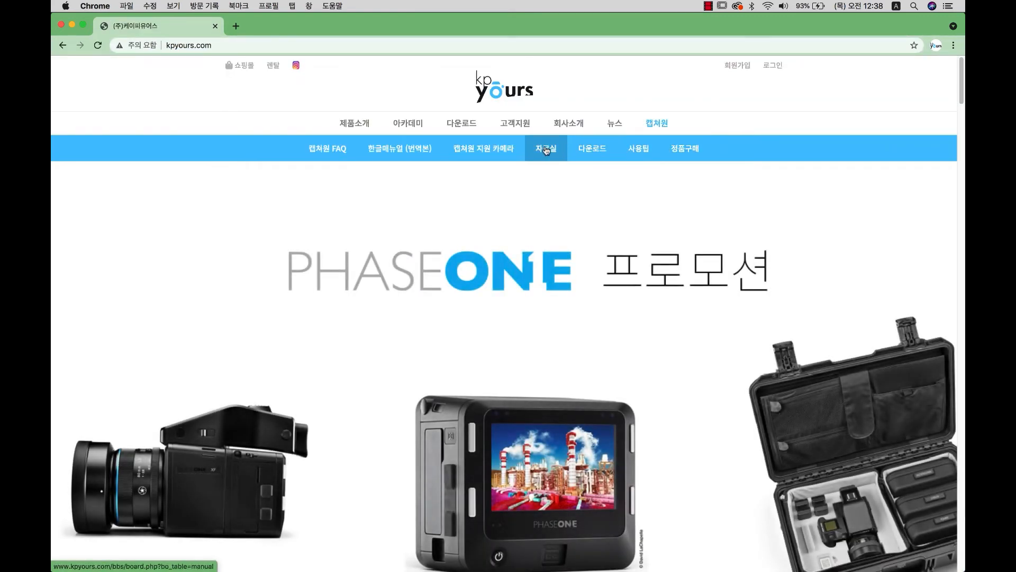
left_click(332, 151)
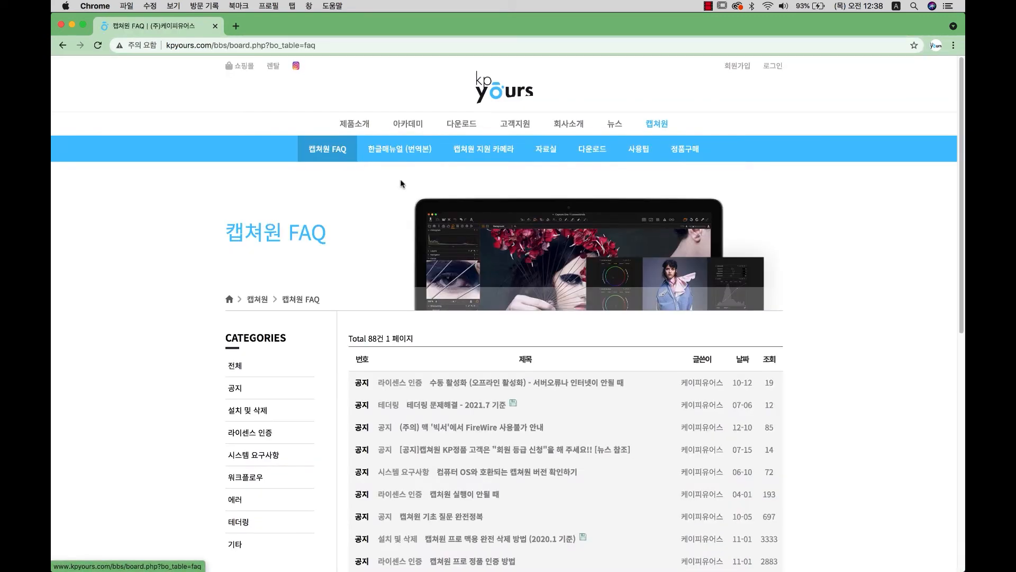
scroll(587, 291, "down", 1)
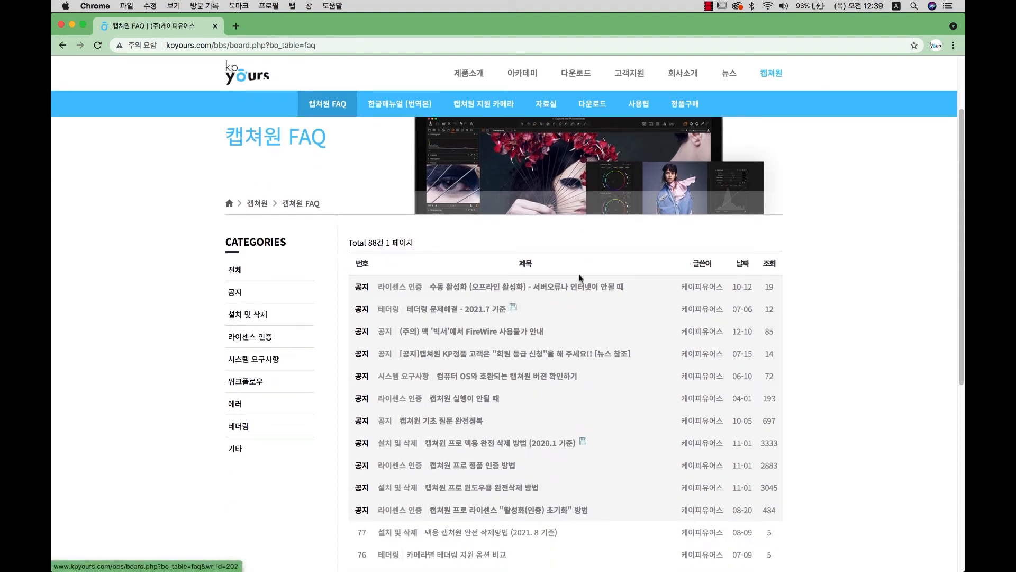
scroll(820, 136, "up", 3)
Log in with the member ID and password, then open the FAQ post '테더링 문제해결 - 2021.7 기준'.
left_click(775, 66)
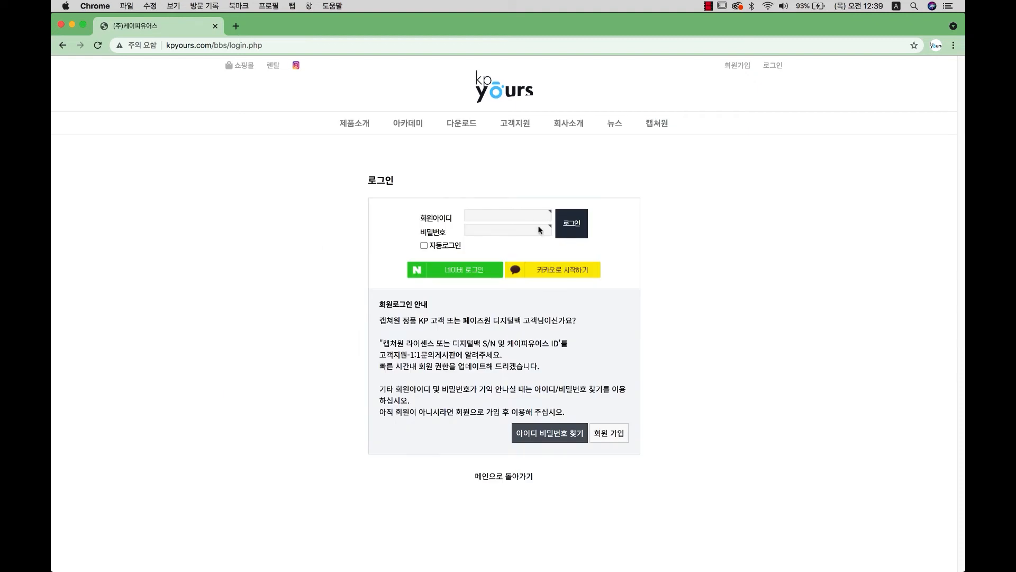
left_click(528, 217)
type("admin")
key("Tab")
type("***")
left_click(571, 231)
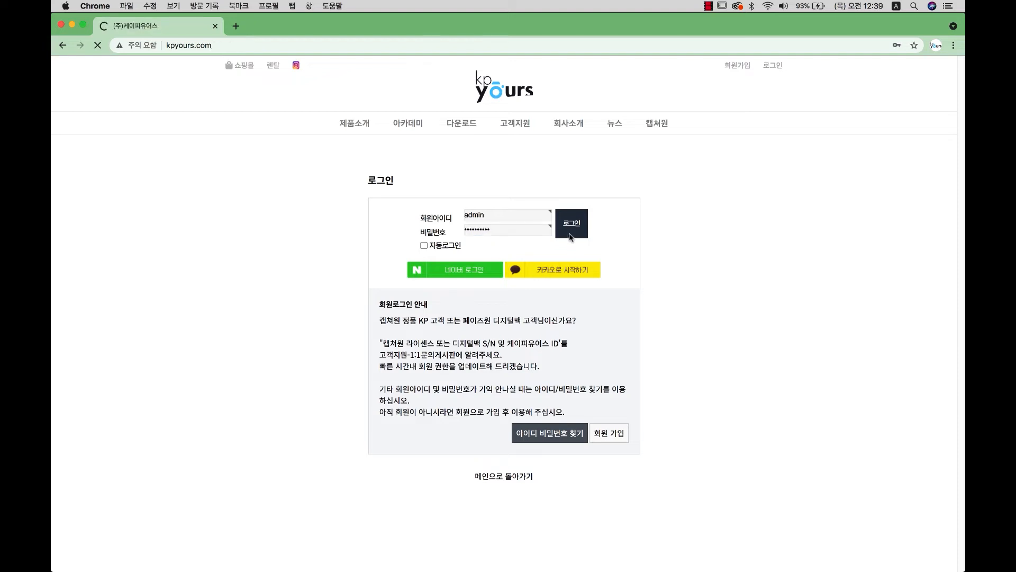
mouse_move(657, 124)
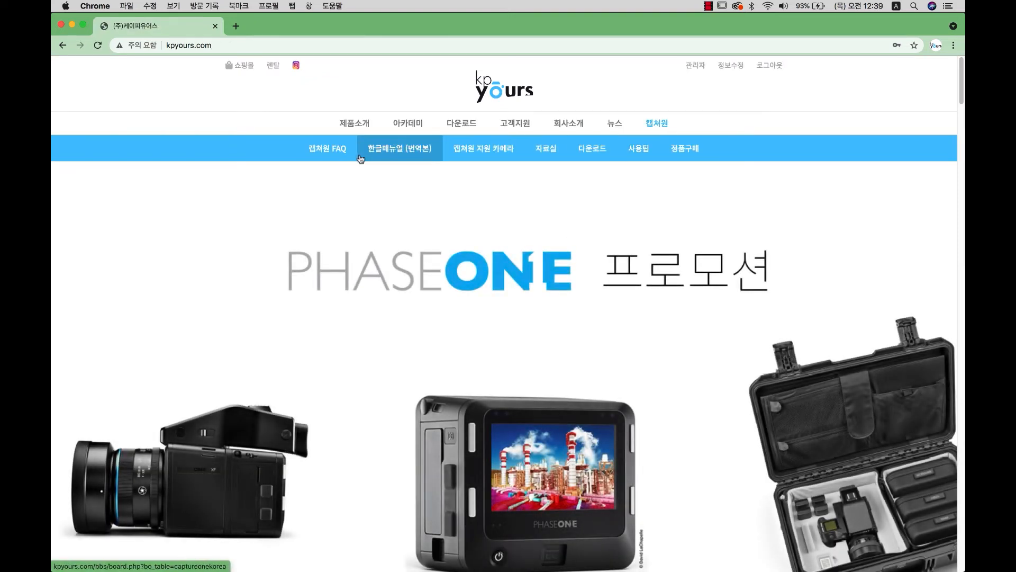
left_click(335, 158)
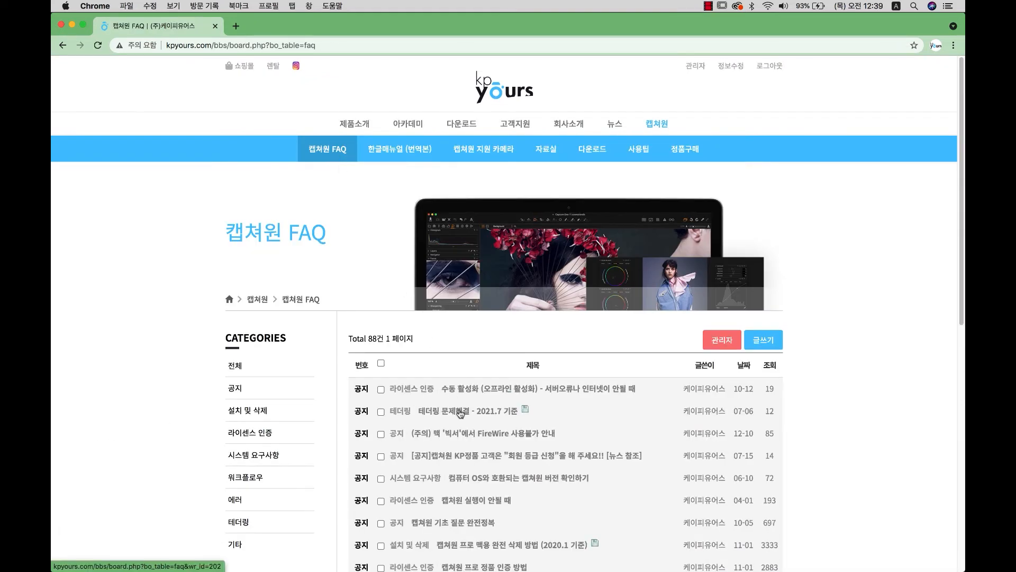
left_click(460, 412)
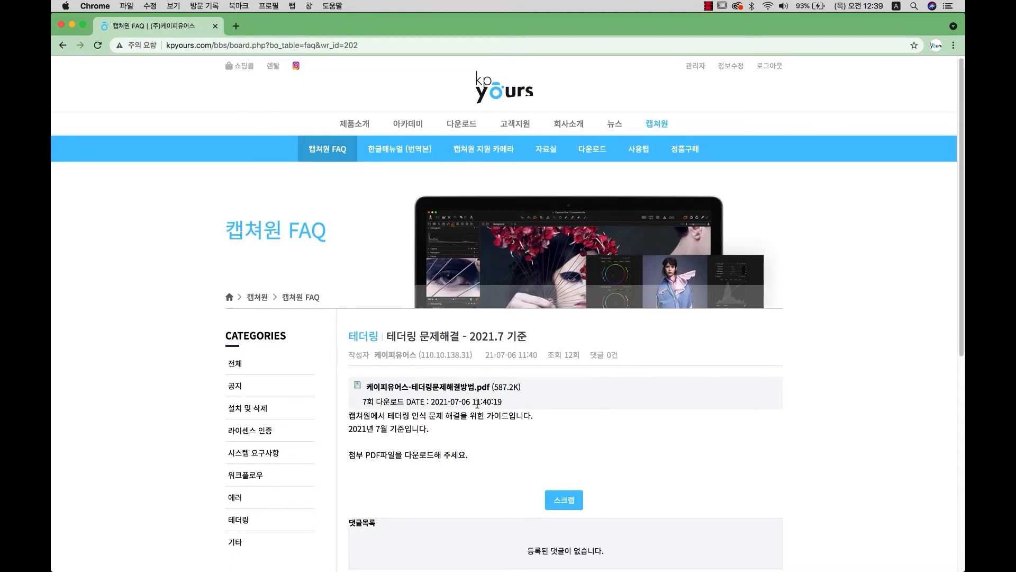
Download and read through the 6-page tethering troubleshooting PDF, then close Chrome to return to Capture One.
left_click(476, 395)
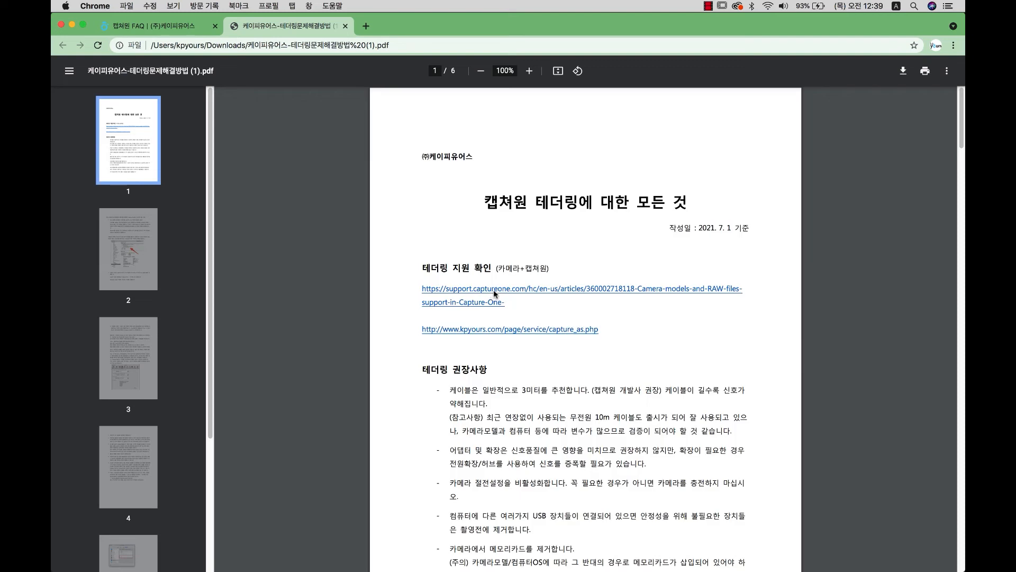
scroll(582, 255, "down", 3)
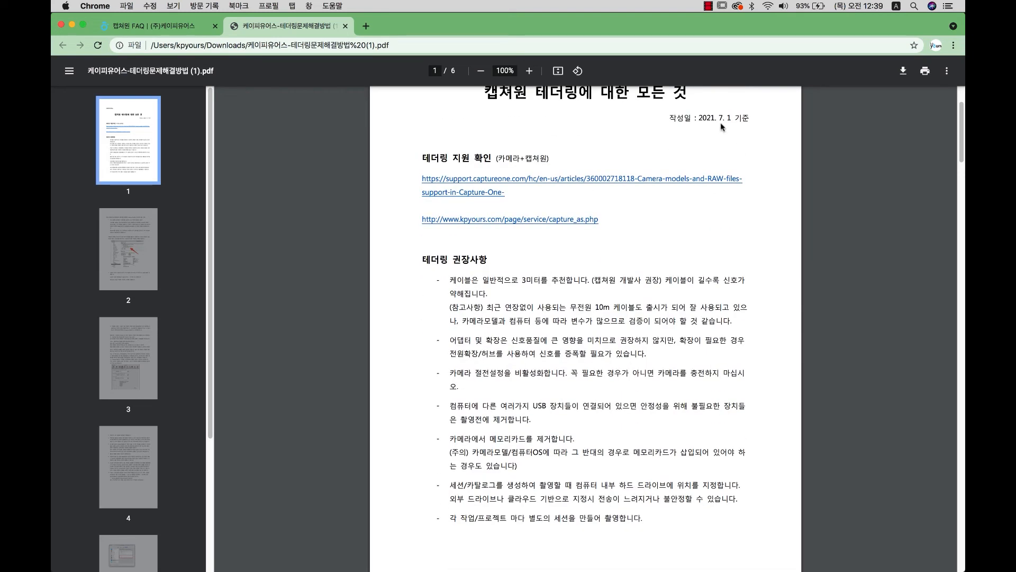
scroll(699, 179, "down", 15)
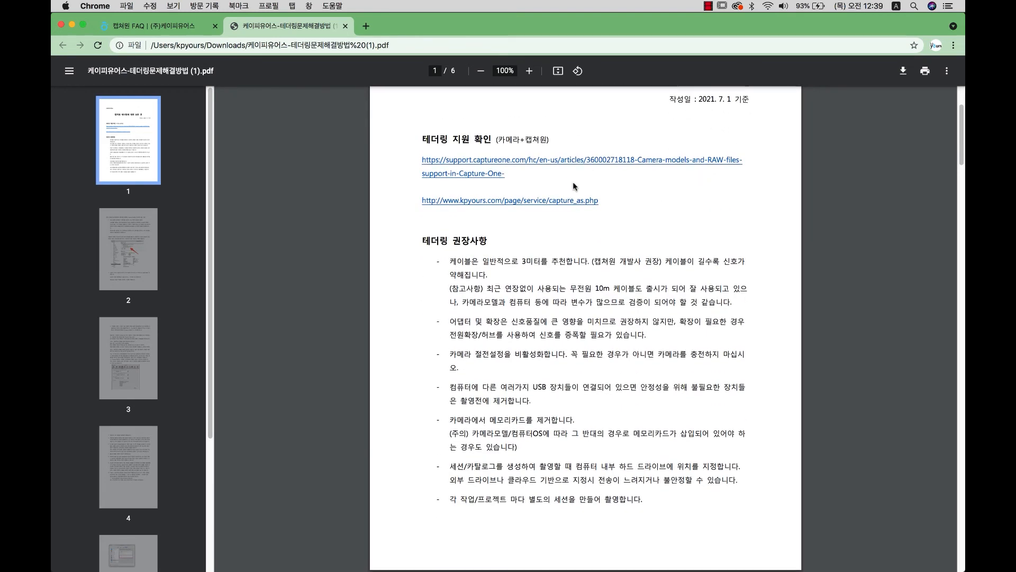
scroll(579, 191, "down", 20)
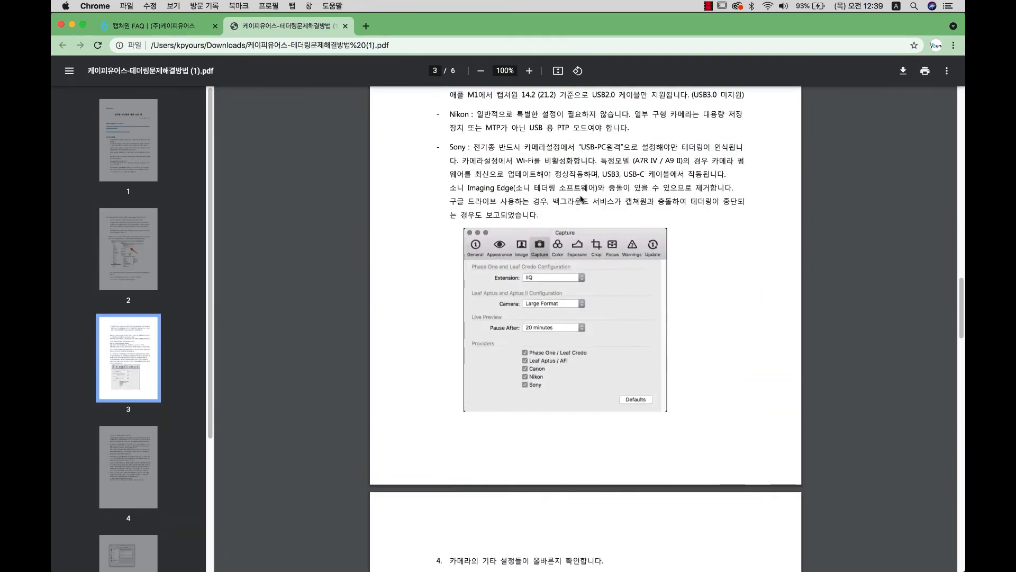
scroll(586, 210, "down", 20)
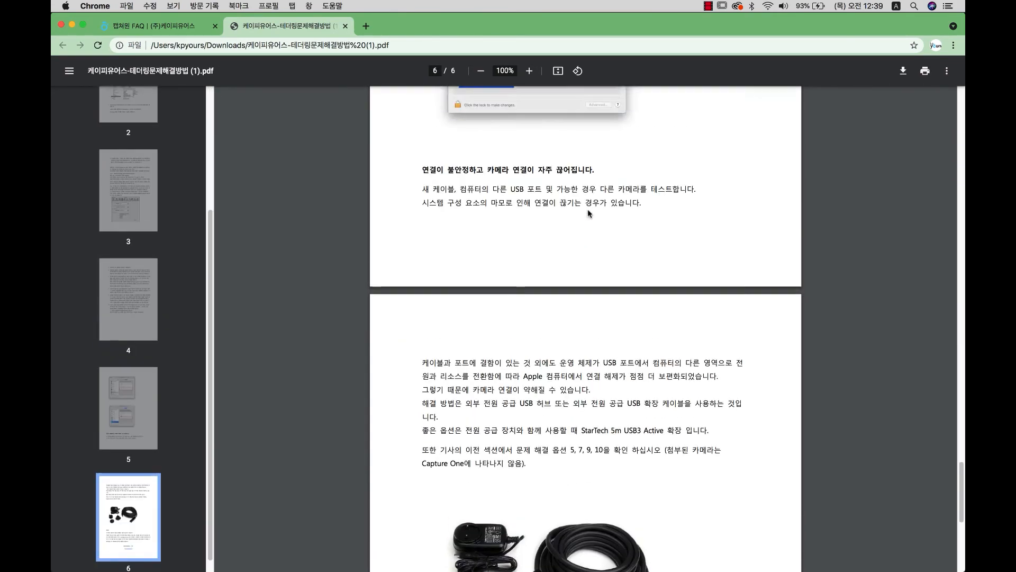
scroll(591, 215, "up", 10)
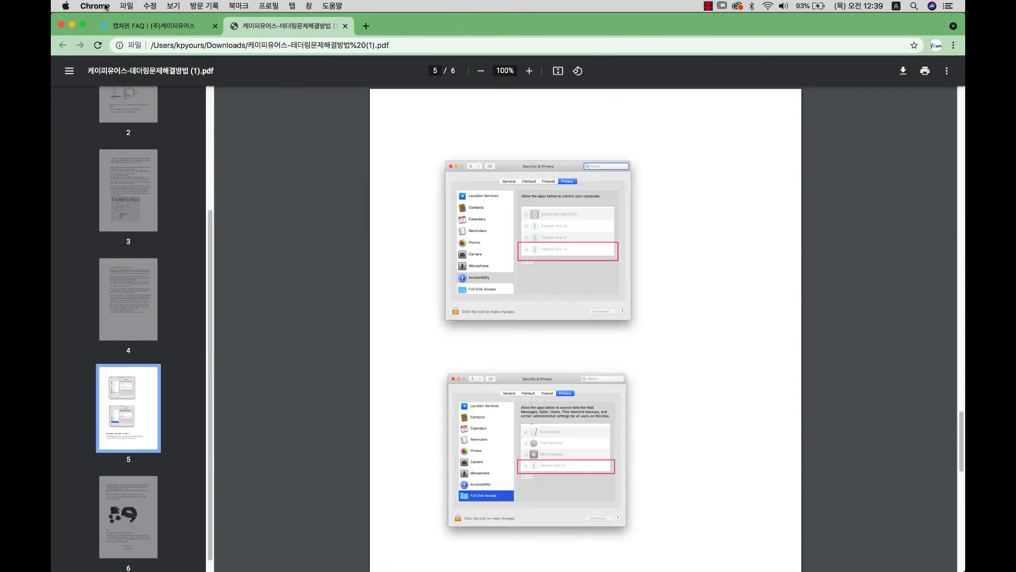
left_click(142, 26)
left_click(60, 26)
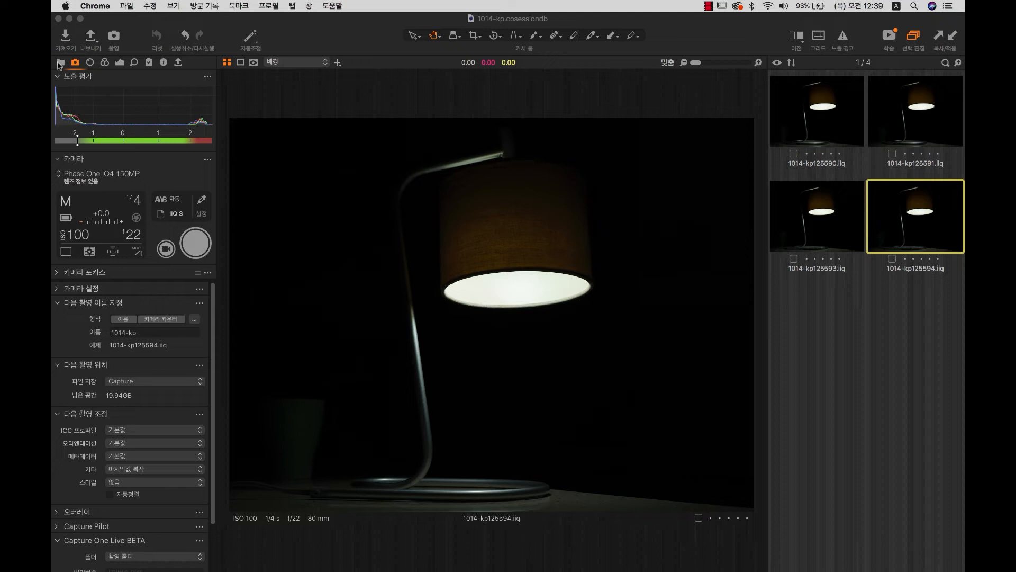
Shoot a new lamp frame and zoom in at full size on the lampshade's left edge.
left_click(60, 63)
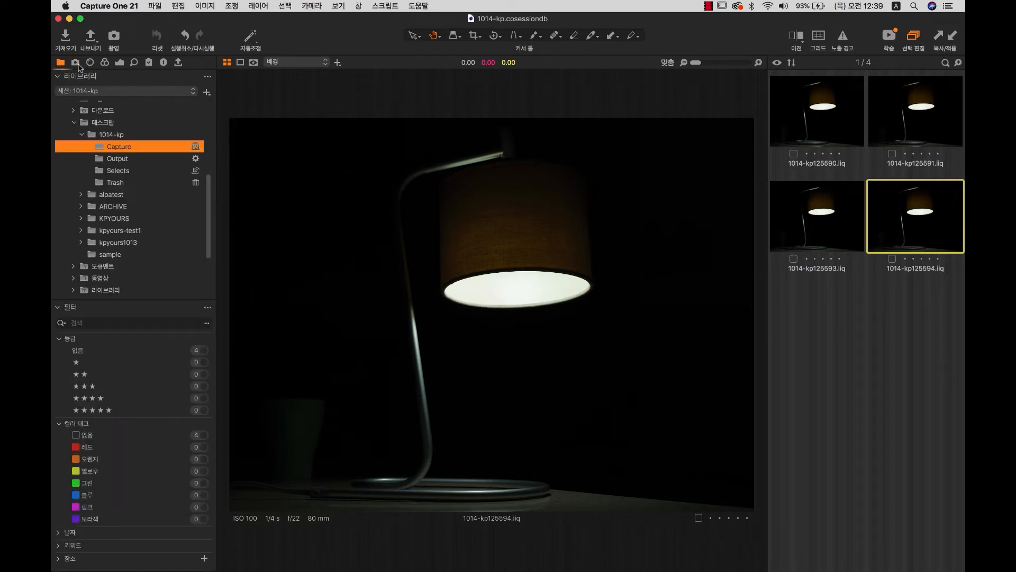
left_click(76, 63)
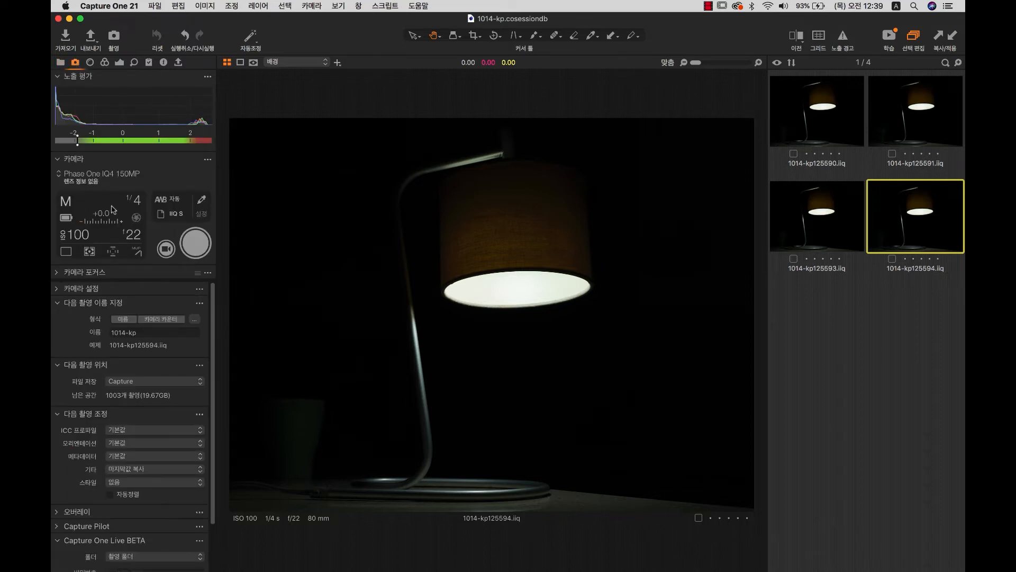
left_click(195, 249)
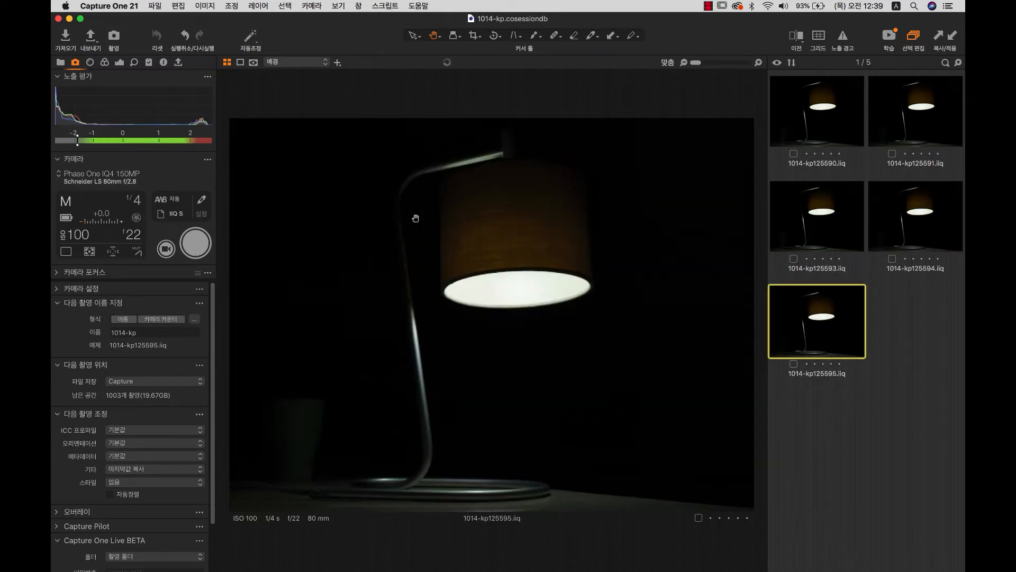
left_click(479, 243)
left_click_drag(582, 298, 508, 262)
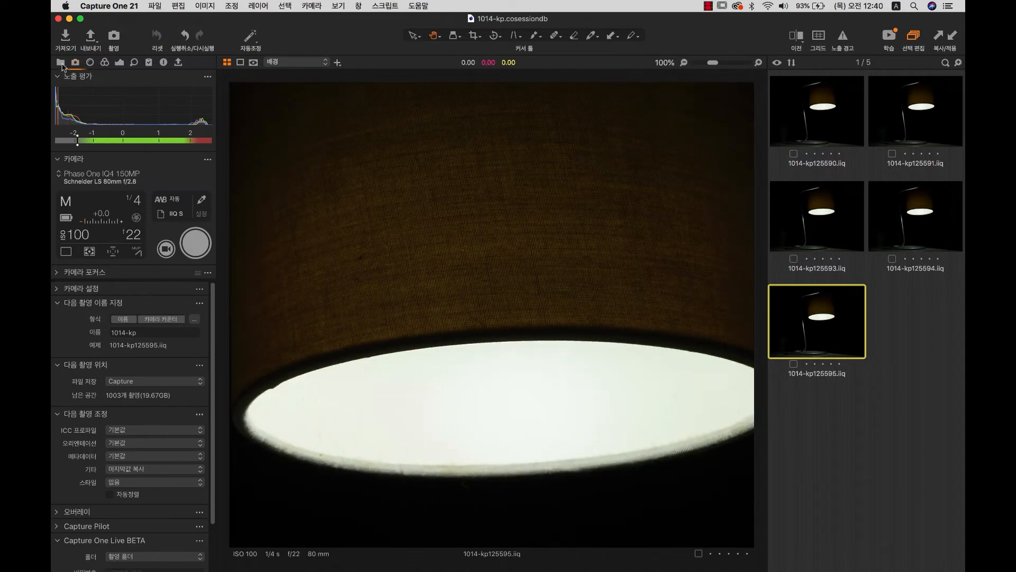
Shoot three more lamp frames, ending at 1014-kp125599.iiq, and fit the image back in view.
left_click(61, 62)
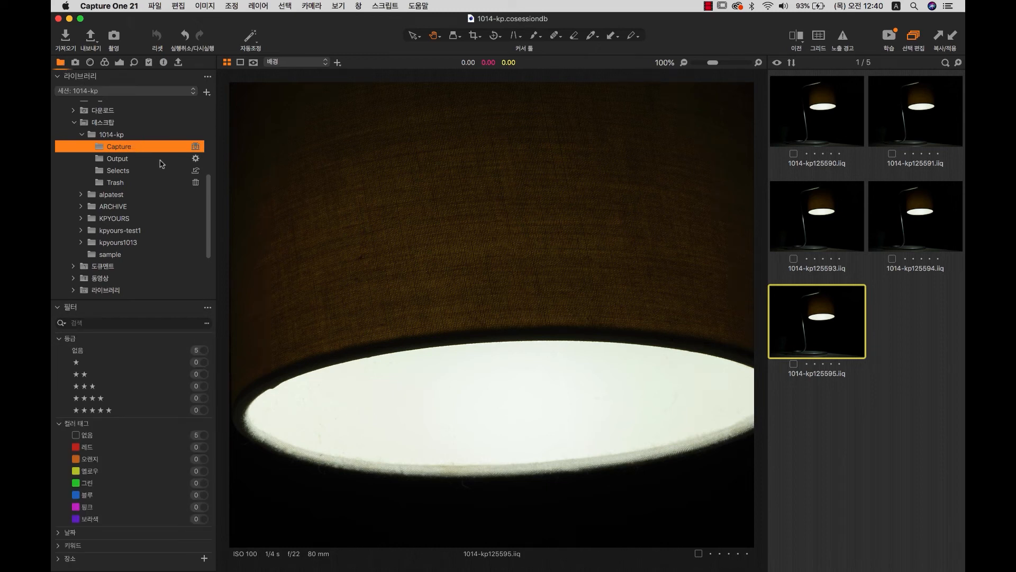
left_click(114, 36)
left_click(114, 36)
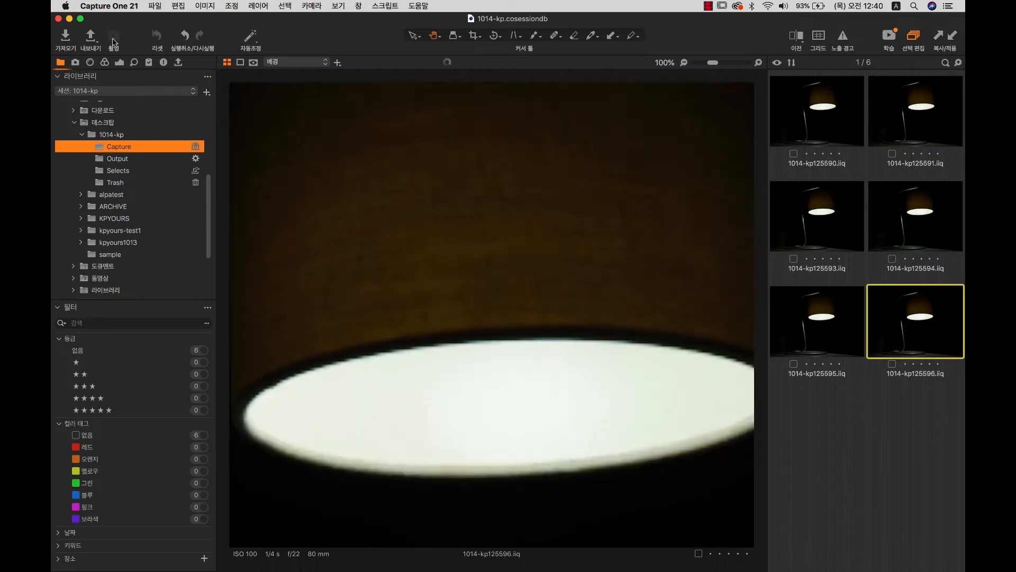
double_click(436, 277)
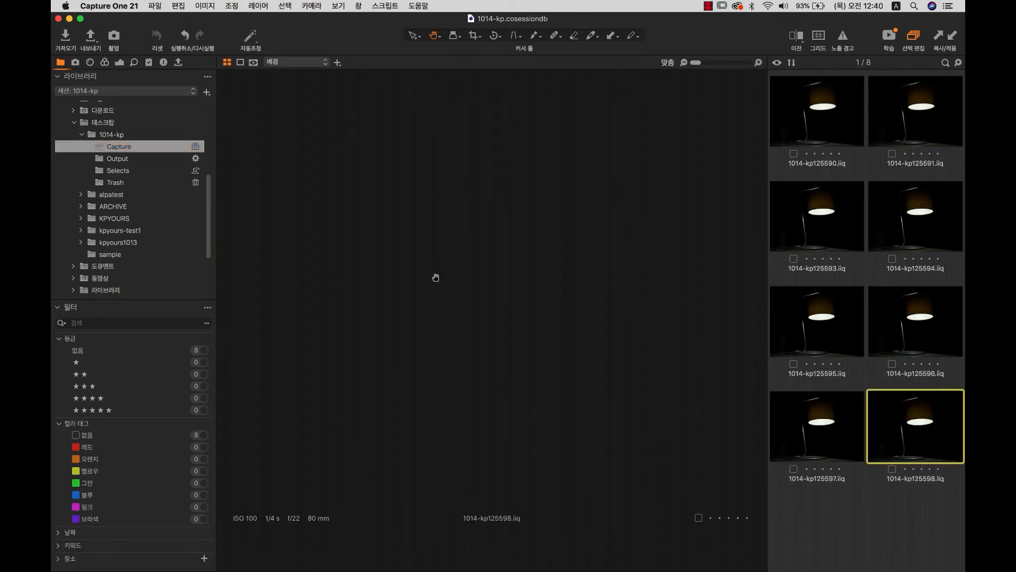
left_click(110, 38)
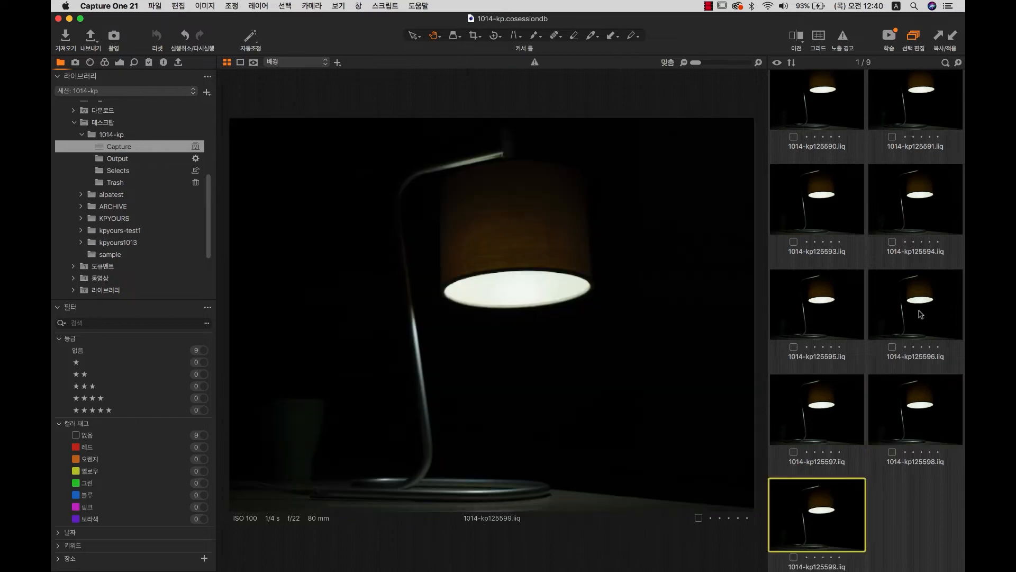
Reveal shot 1014-kp125593 in Finder and show its Capture folder in column view.
right_click(119, 151)
left_click(850, 413)
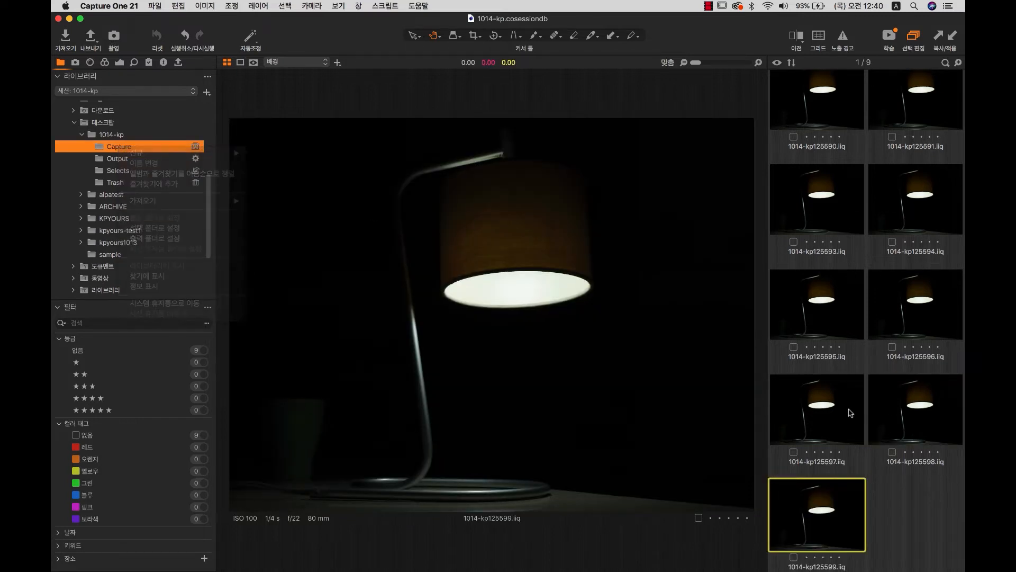
right_click(850, 412)
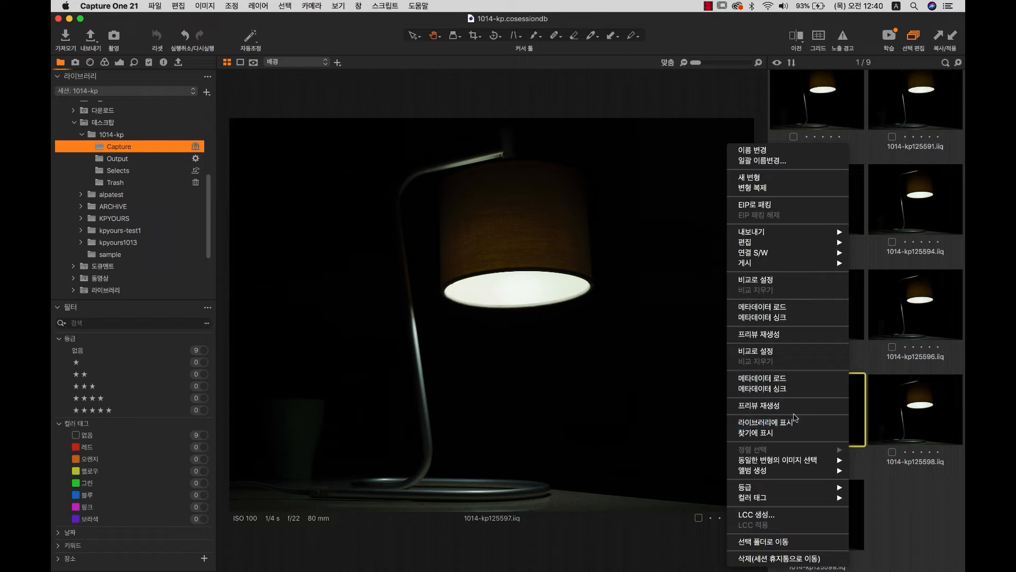
left_click(910, 485)
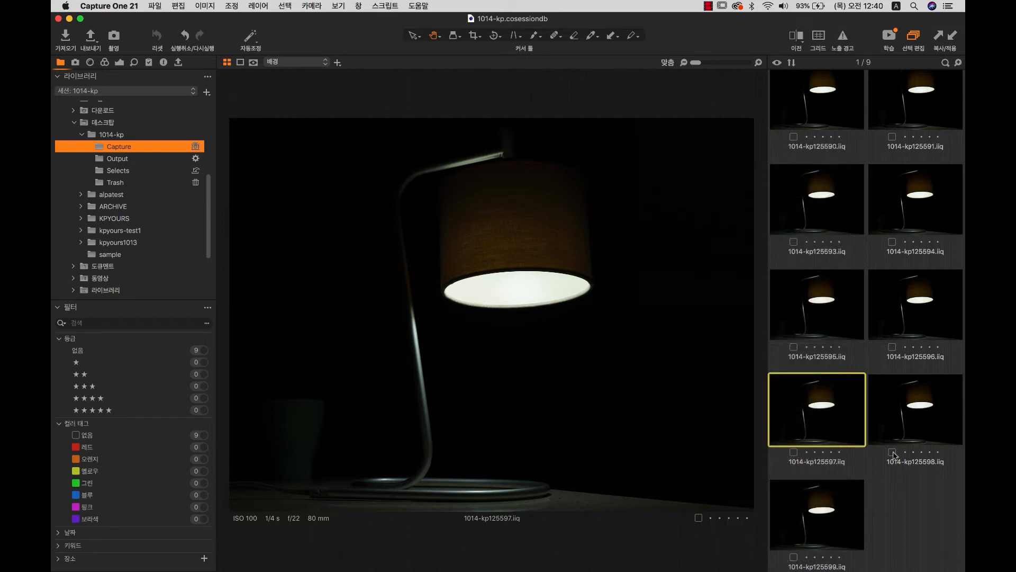
right_click(847, 194)
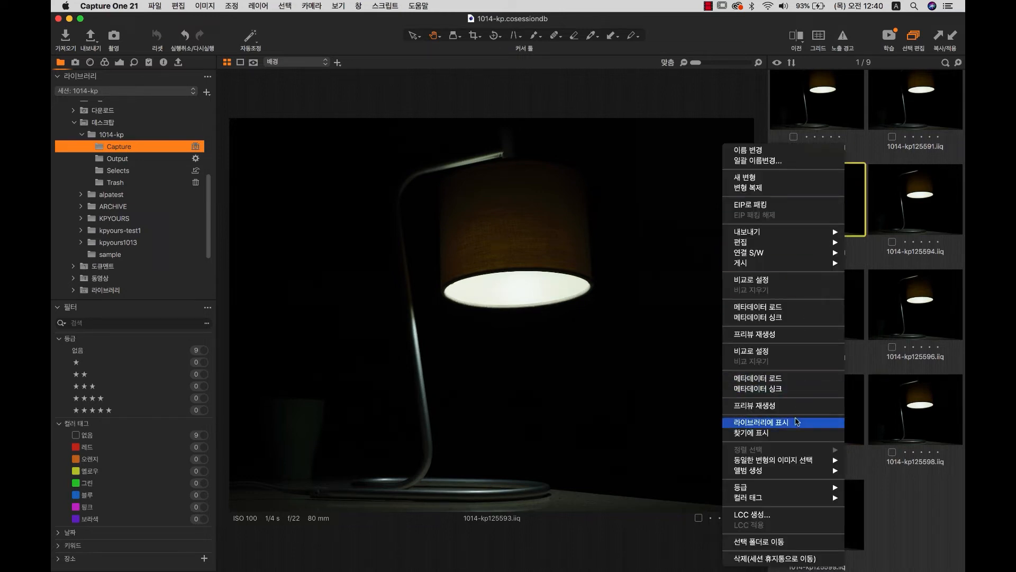
left_click(791, 433)
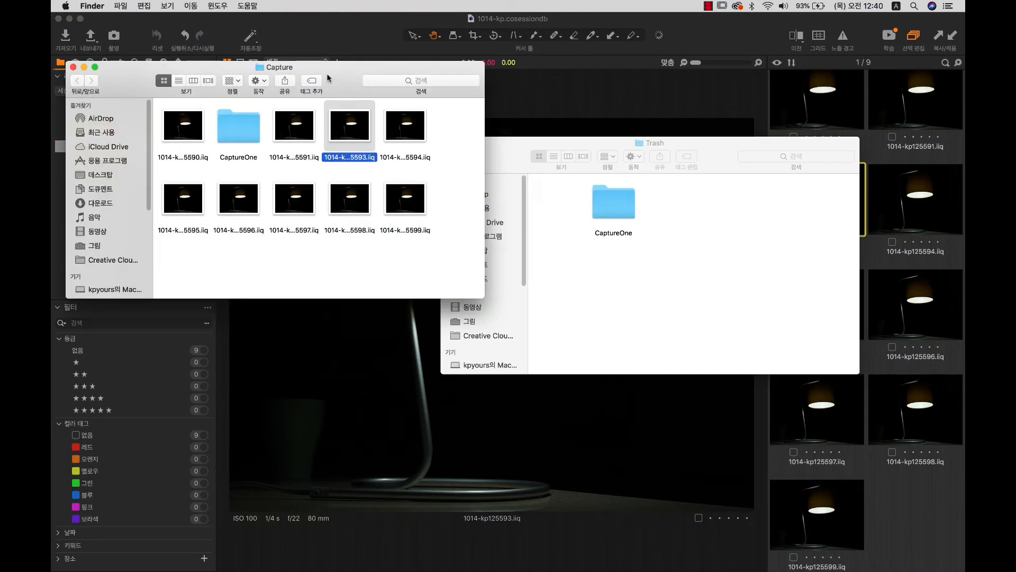
left_click_drag(328, 79, 635, 164)
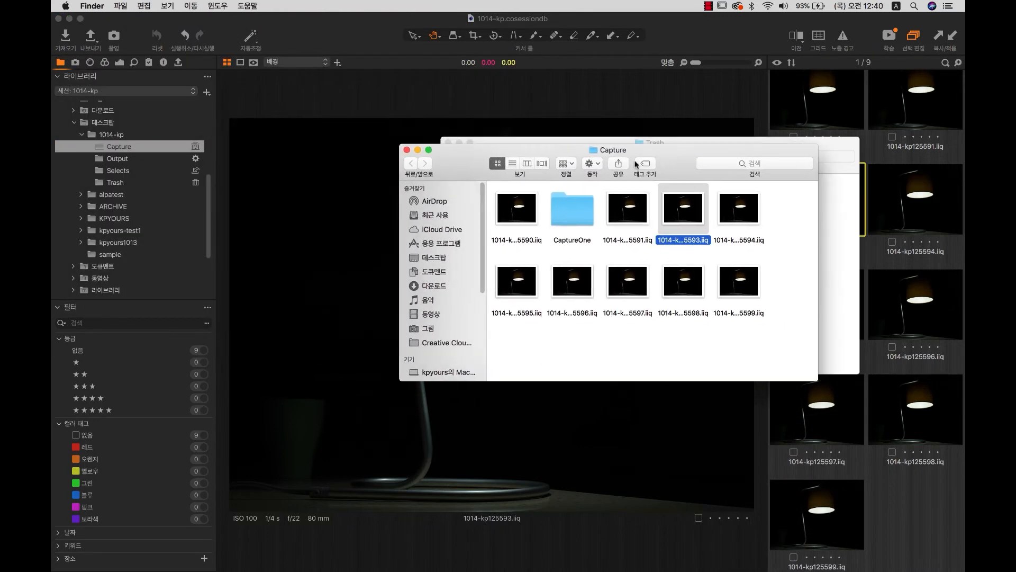
left_click(512, 164)
left_click(526, 164)
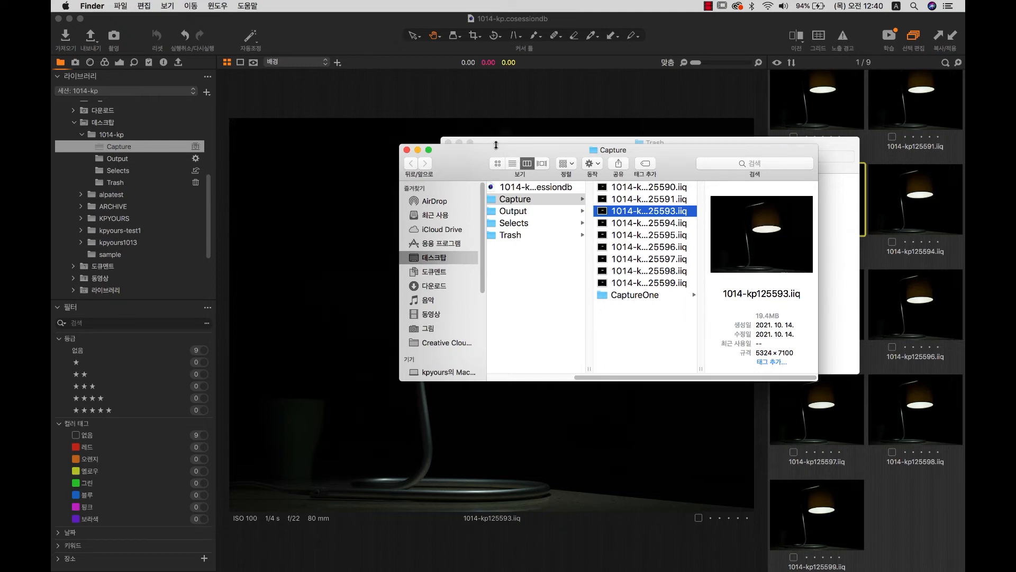
Create a new folder named Capture02 inside the 1014-kp session folder.
left_click(221, 217)
left_click(121, 135)
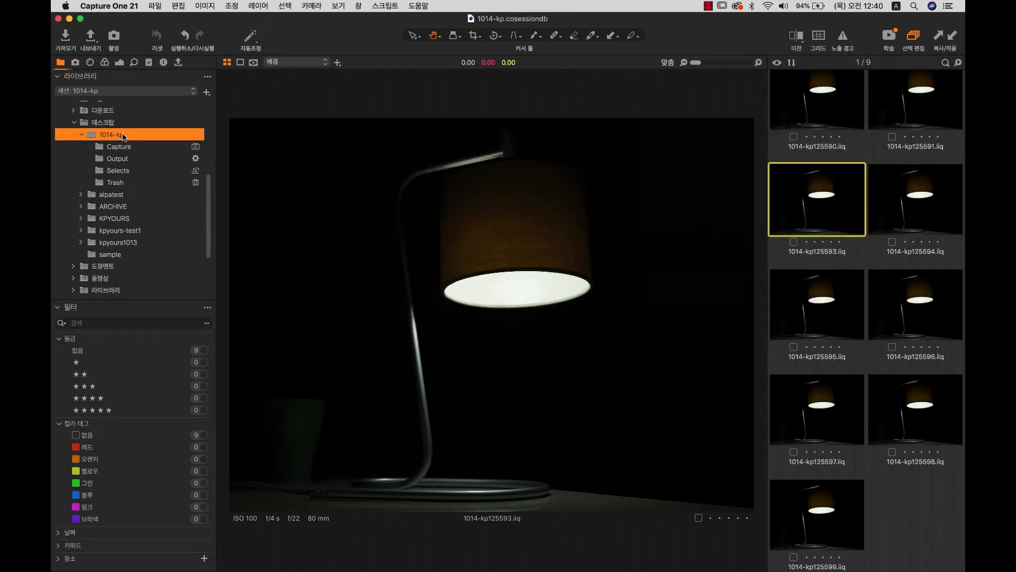
right_click(122, 137)
mouse_move(159, 139)
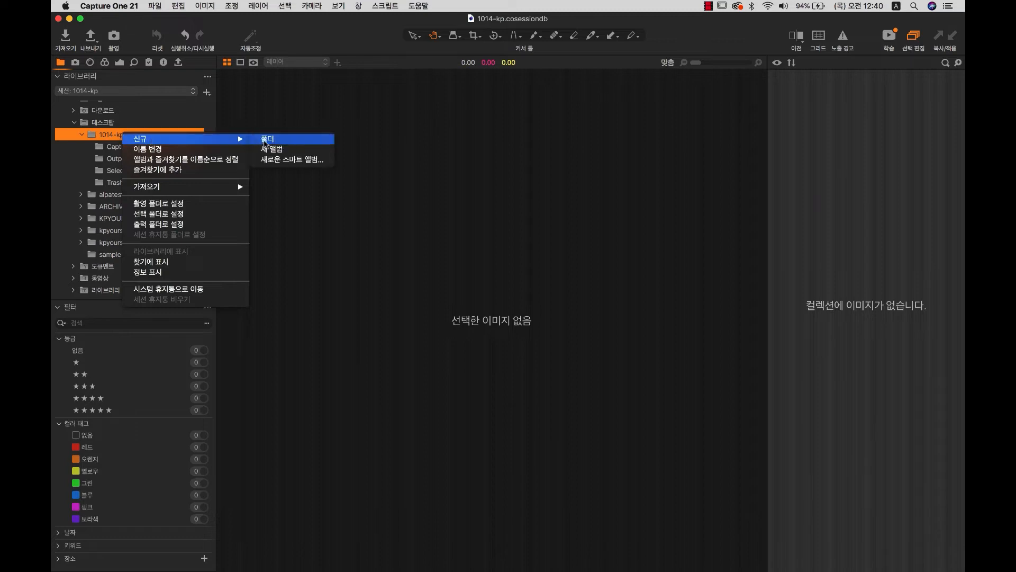
left_click(275, 137)
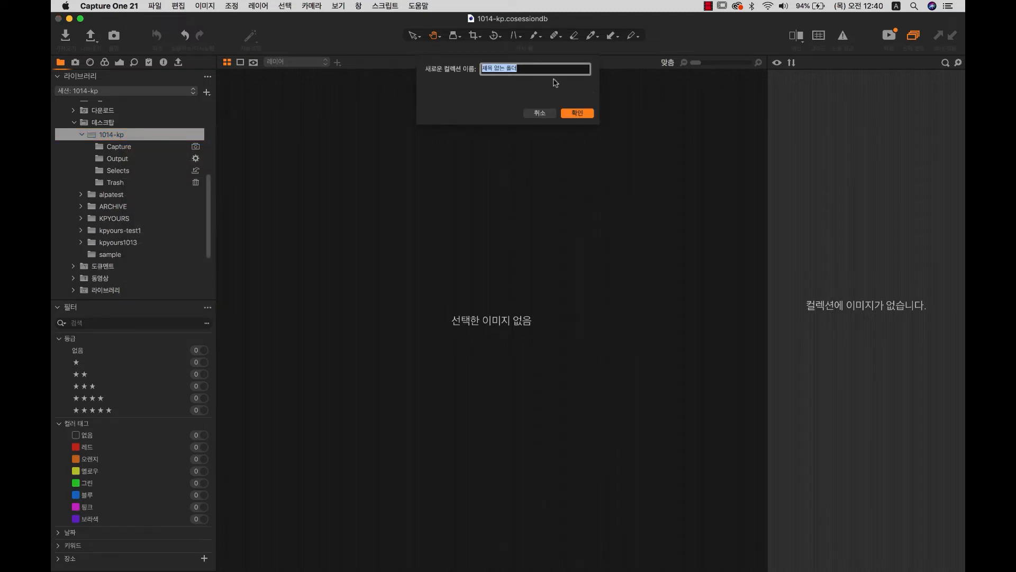
type("Capture02")
left_click(576, 113)
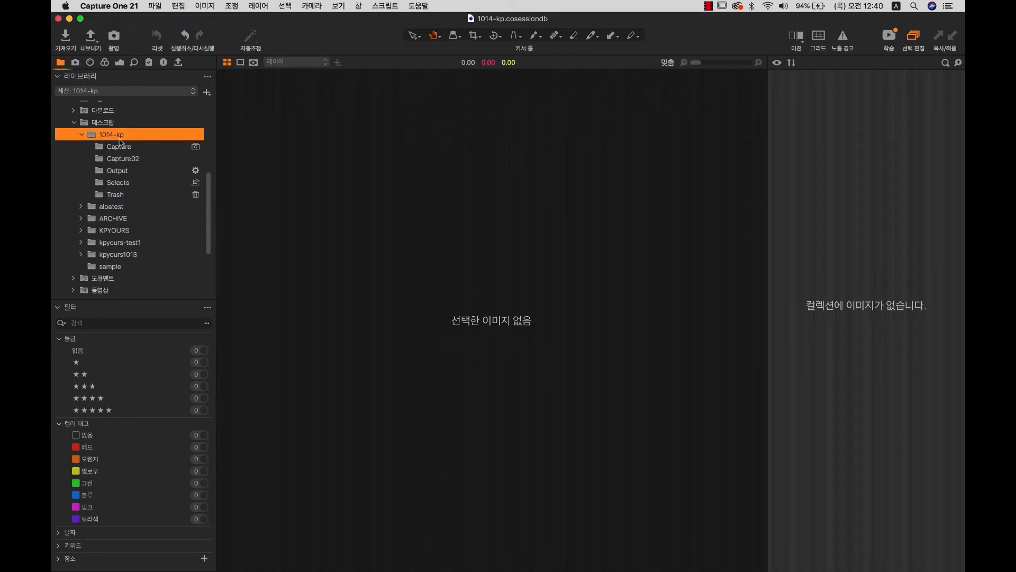
Compare the empty Capture02 folder with the images in the Capture folder.
left_click(122, 158)
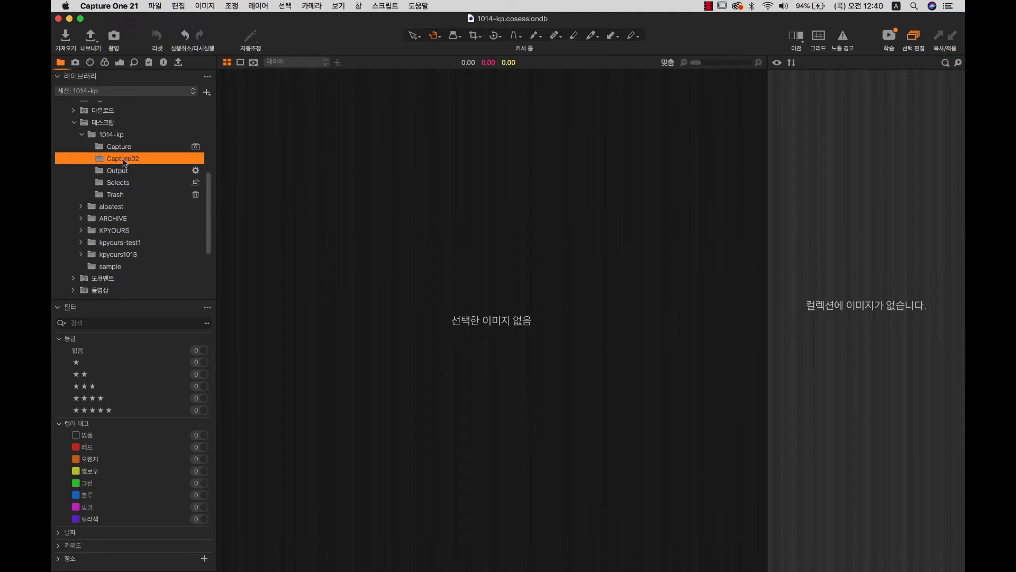
left_click(122, 146)
left_click(119, 136)
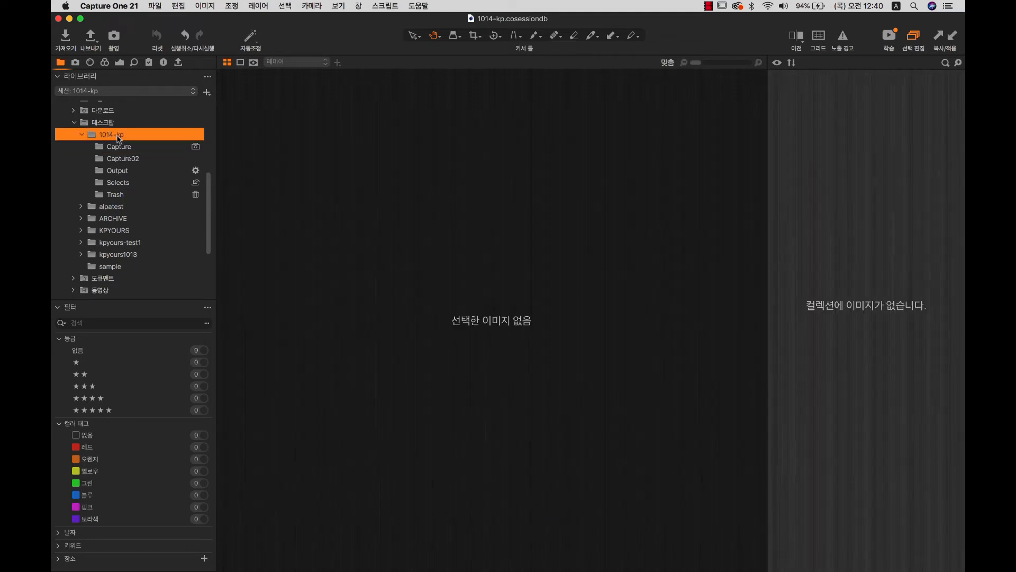
right_click(112, 135)
mouse_move(183, 142)
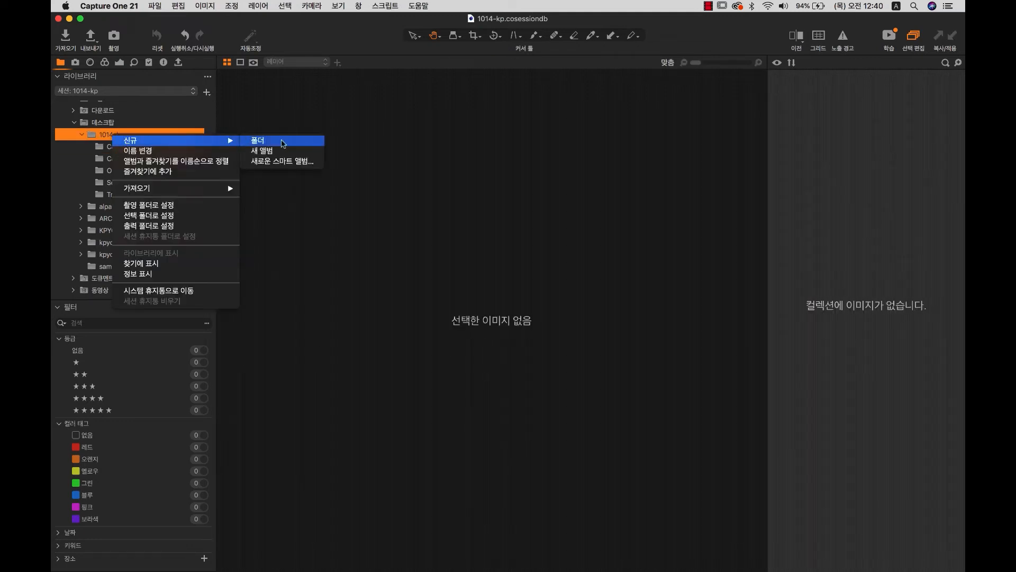
left_click(371, 226)
Set Capture02 as the capture folder and shoot new lamp frames into it.
left_click(133, 162)
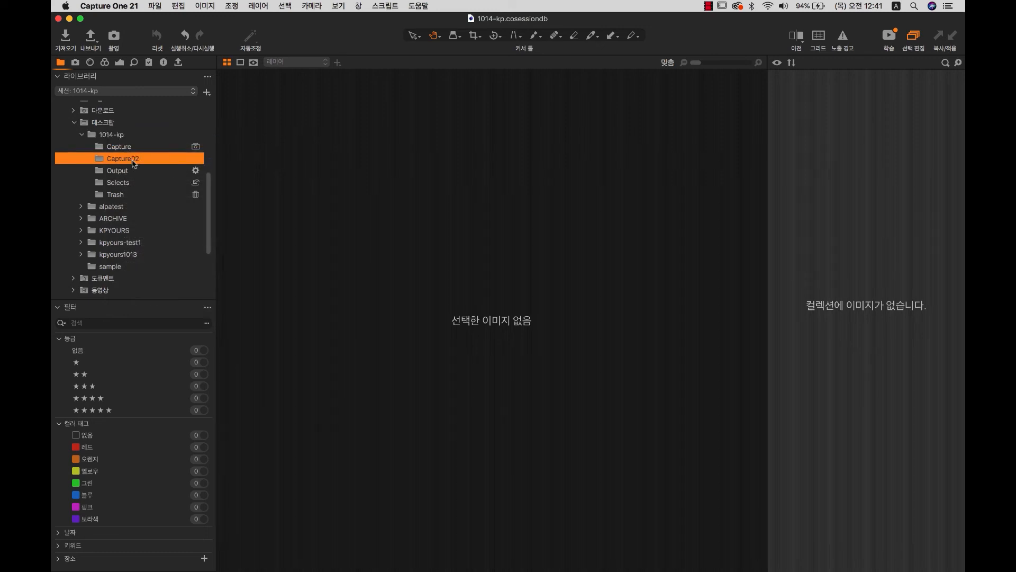
left_click(165, 149)
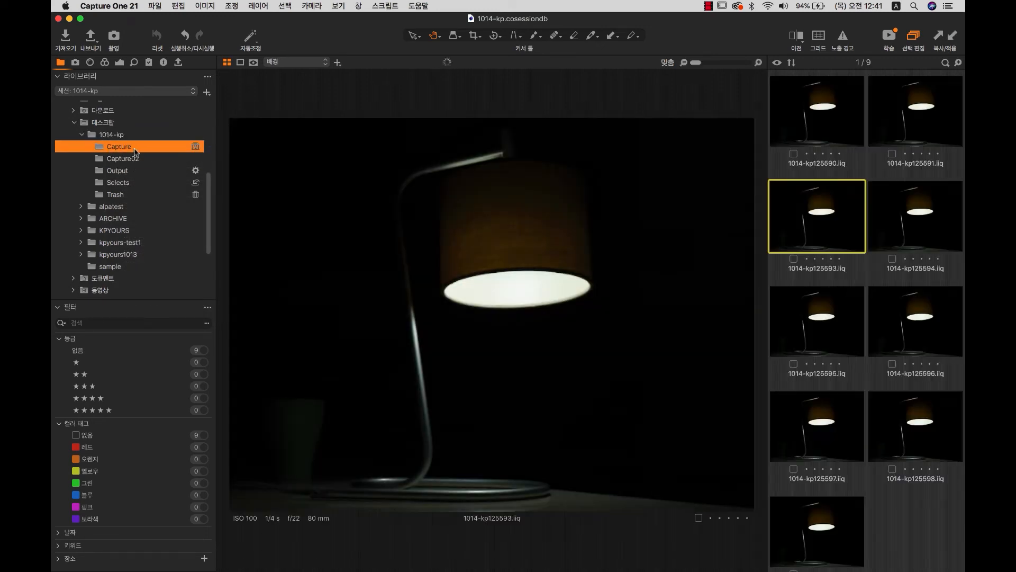
left_click(138, 159)
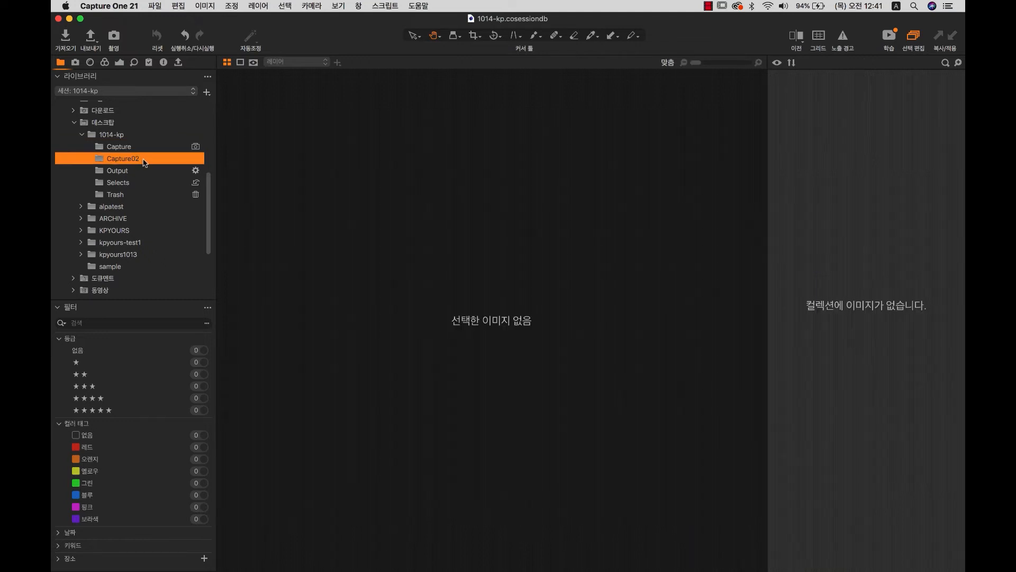
right_click(144, 159)
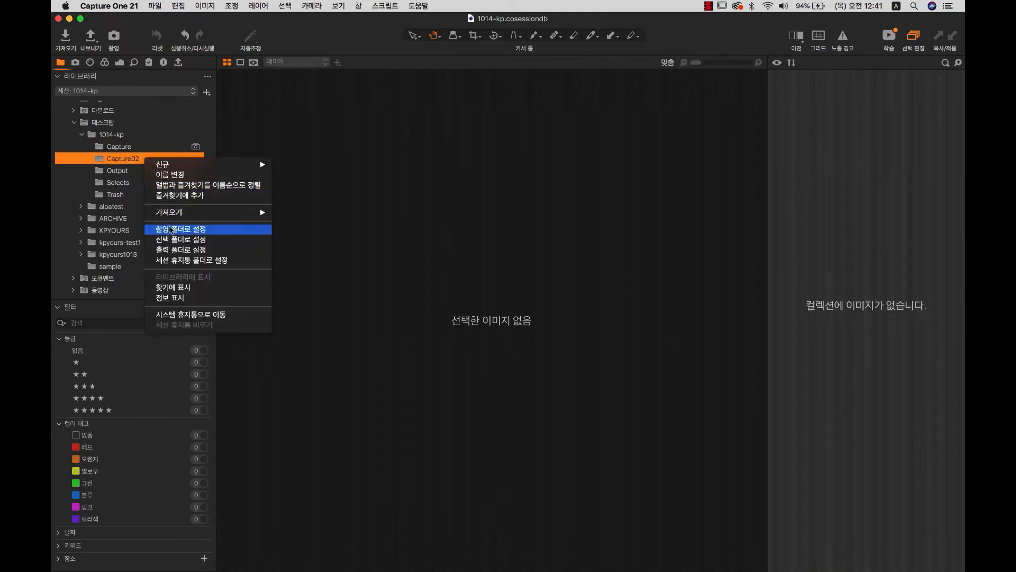
left_click(192, 229)
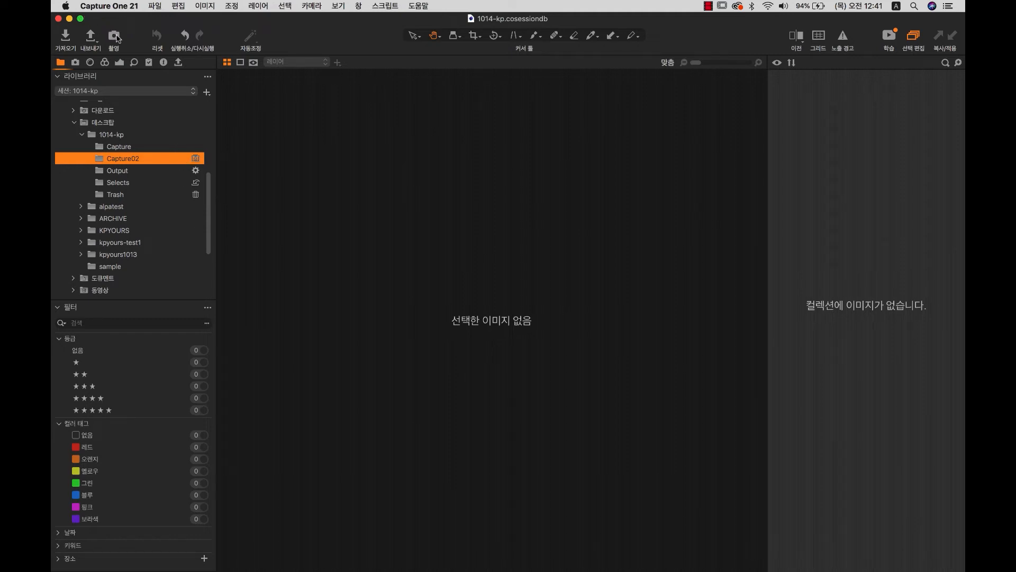
left_click(118, 38)
left_click(118, 38)
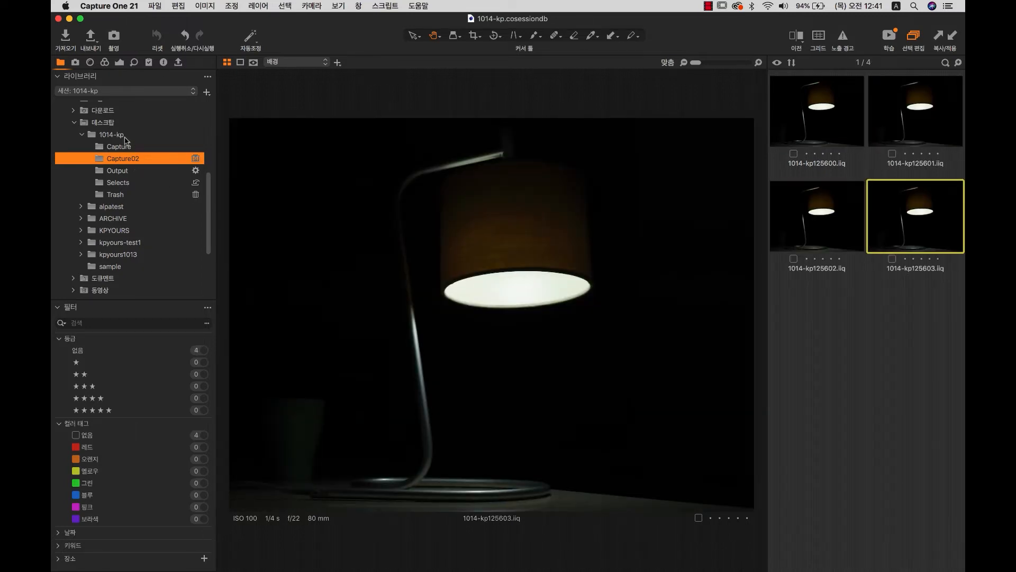
Create a new folder named Capture03 inside the 1014-kp session folder.
left_click(125, 138)
right_click(131, 138)
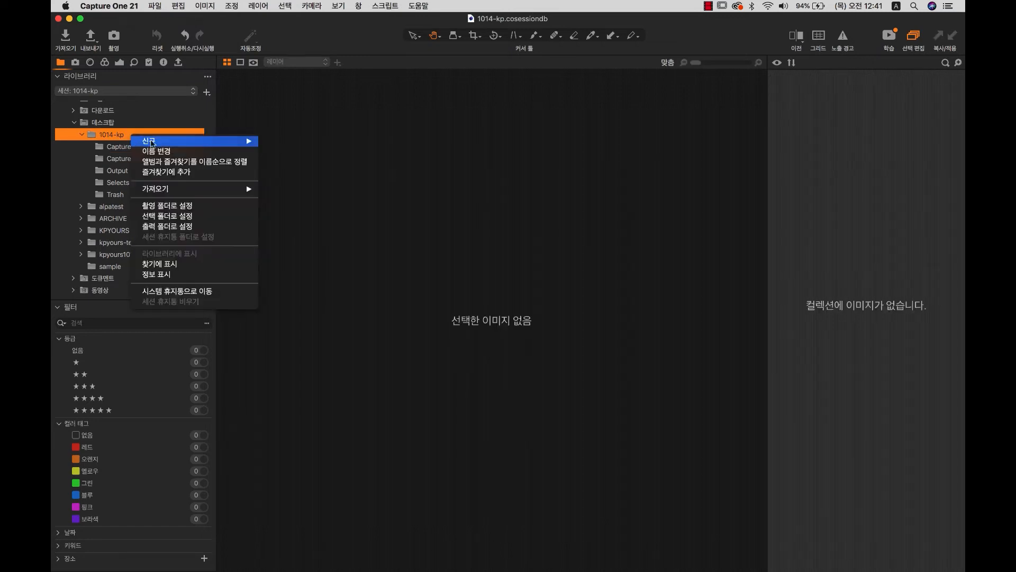
mouse_move(153, 140)
left_click(265, 140)
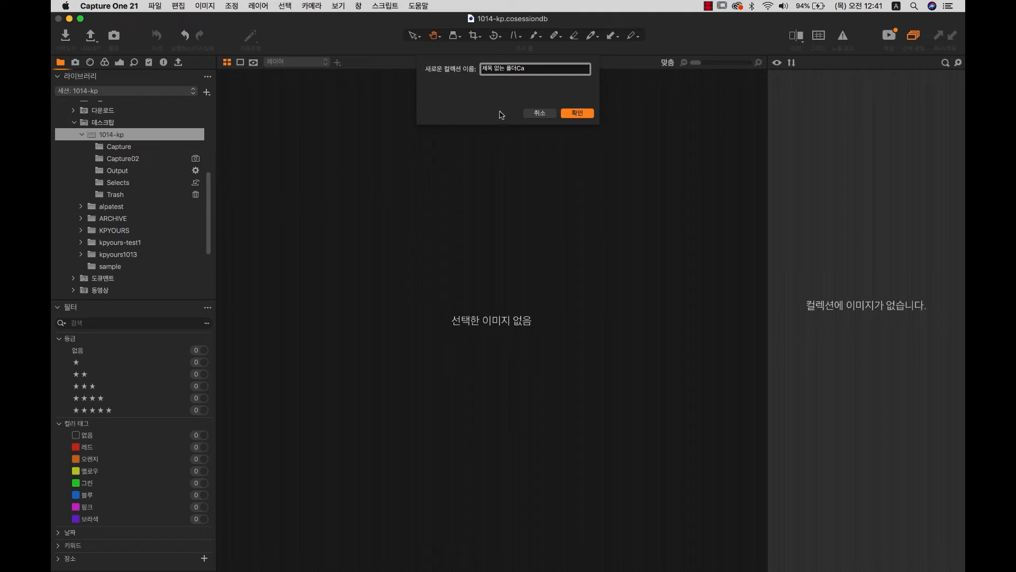
key("super+a")
type("C")
key("Return")
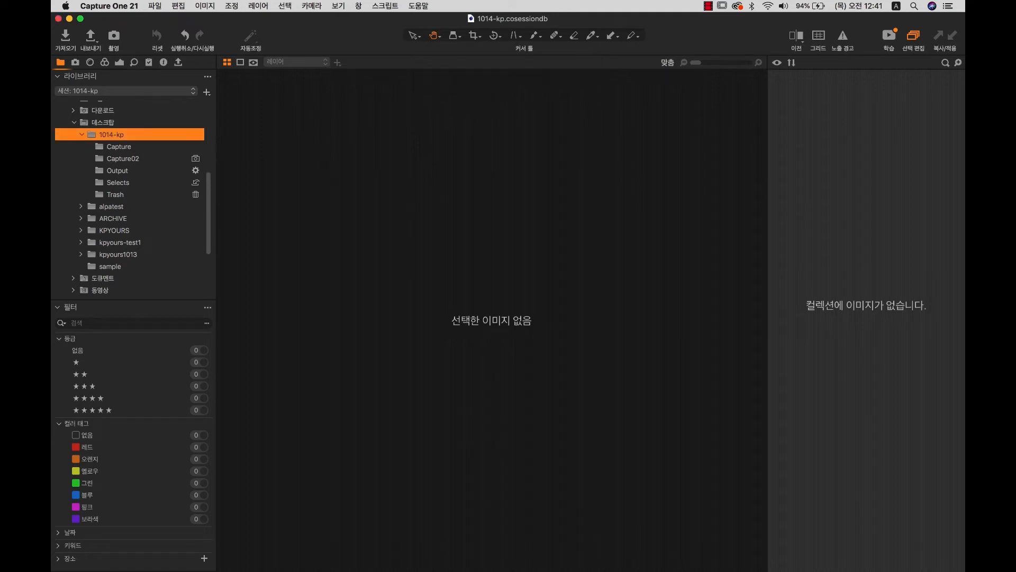
Set Capture03 as the capture folder and shoot lamp frames 1014-kp125604 onward into it.
left_click(148, 170)
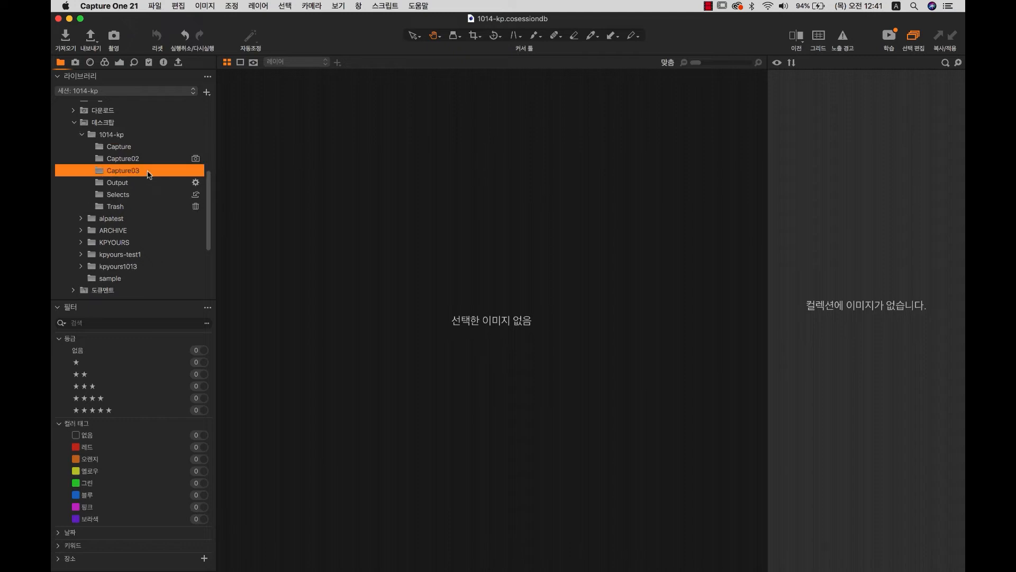
right_click(149, 171)
left_click(199, 241)
left_click(114, 36)
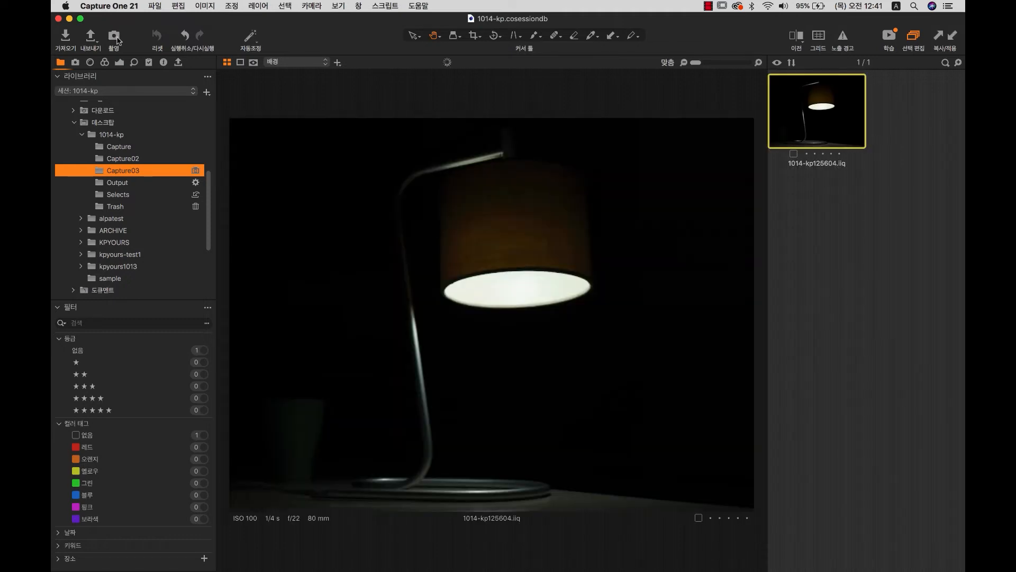
left_click(114, 36)
left_click(116, 38)
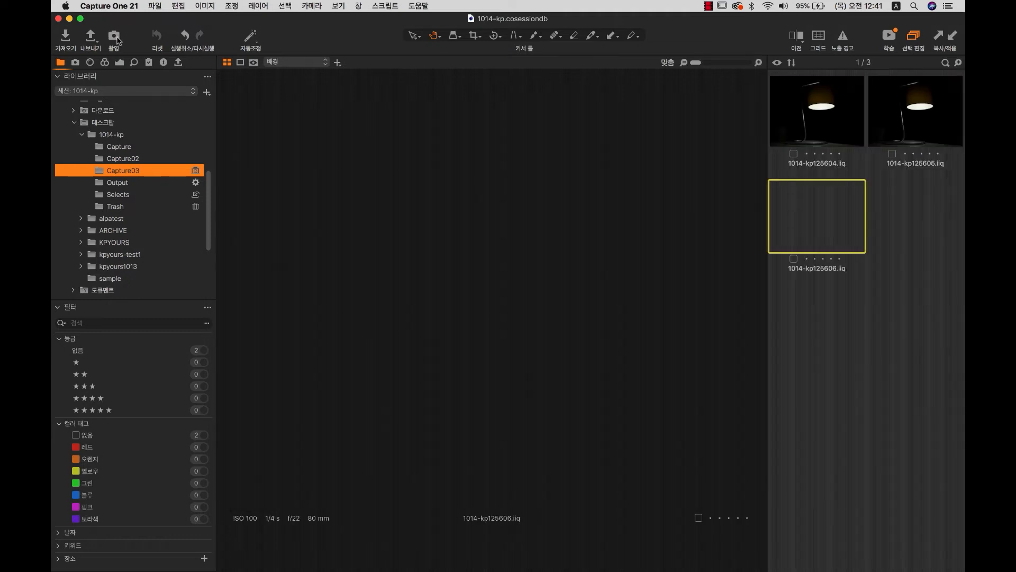
left_click(117, 39)
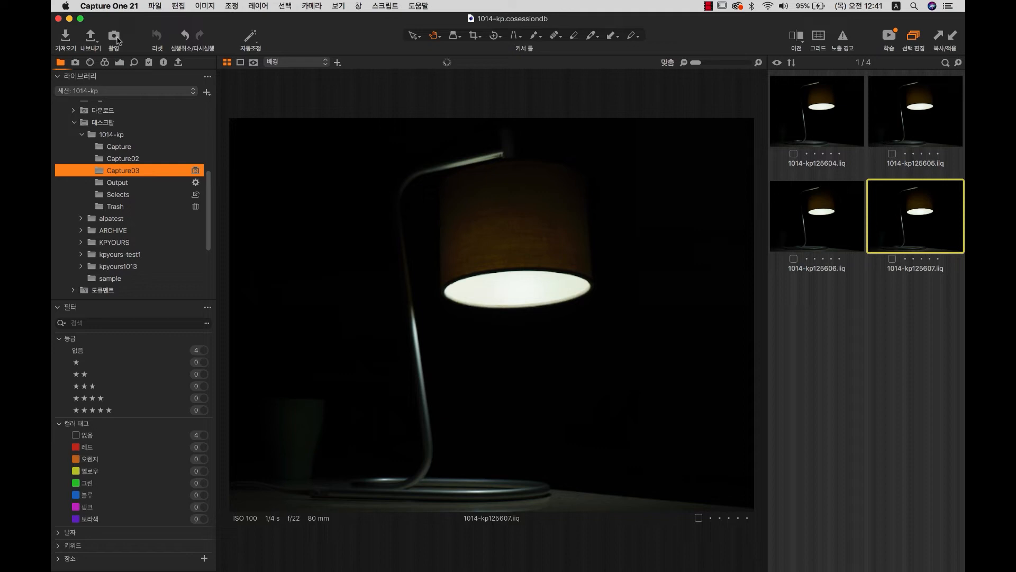
left_click(116, 38)
key("super+k")
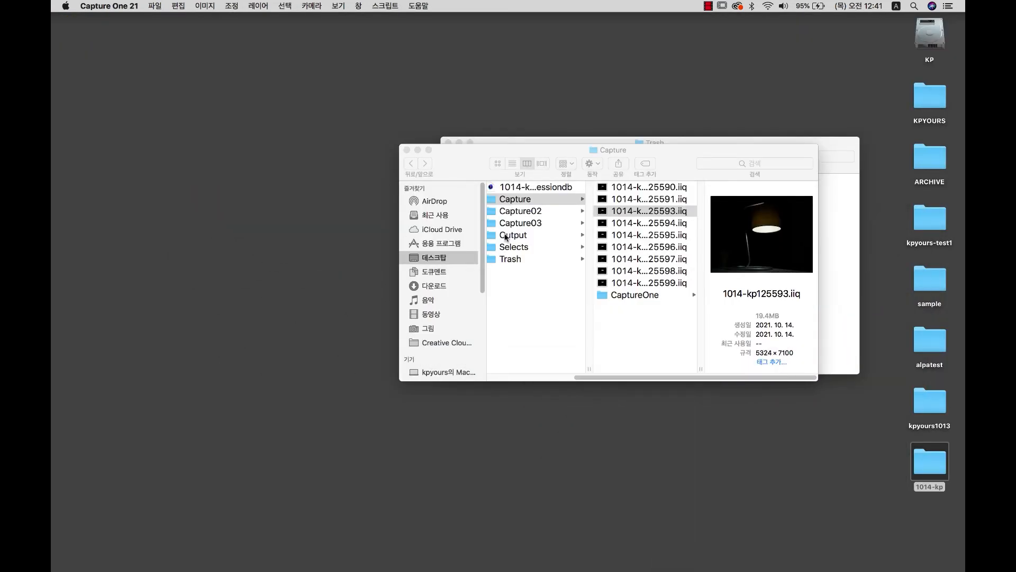
Check Capture02 and Capture03 in Finder, confirming six .iiq files in Capture03, then restore Capture One.
left_click(539, 216)
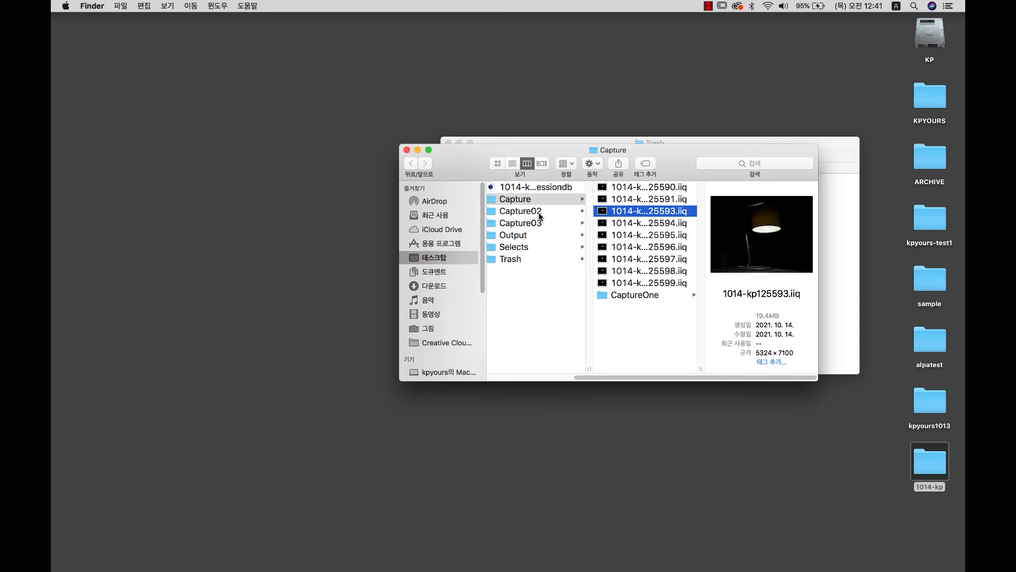
left_click(497, 163)
left_click(527, 163)
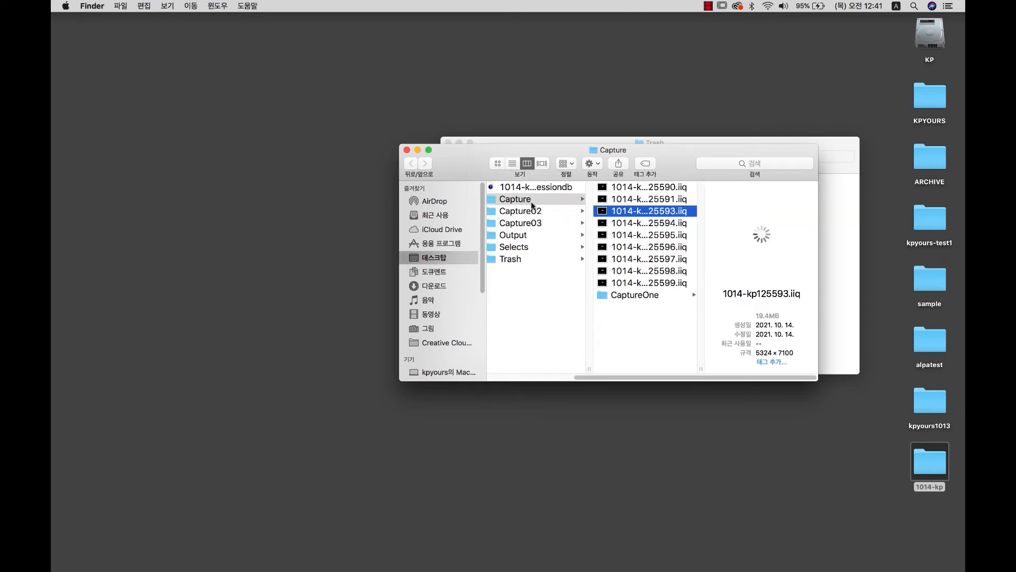
left_click(510, 213)
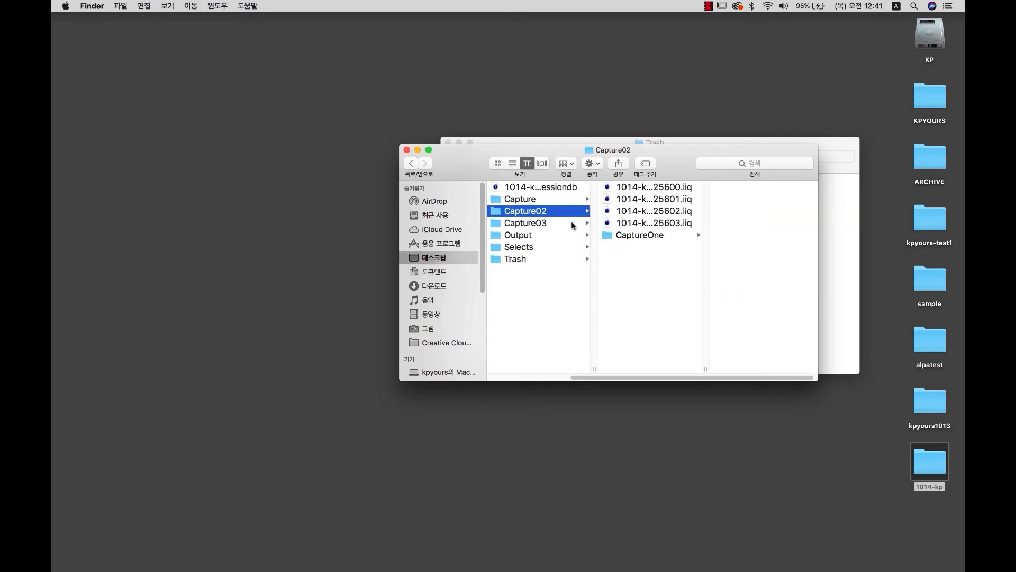
left_click(634, 202)
left_click(536, 224)
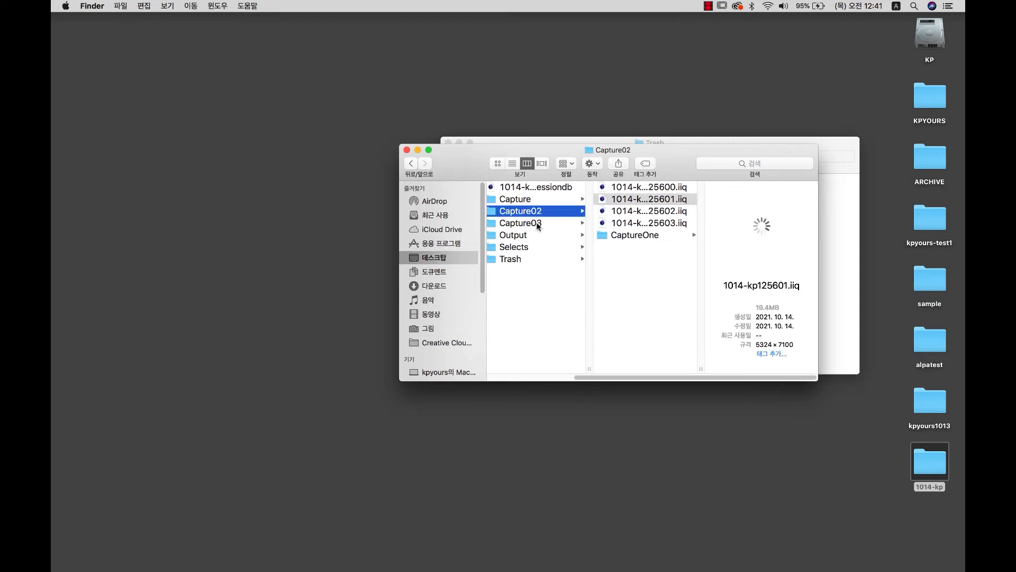
left_click(536, 225)
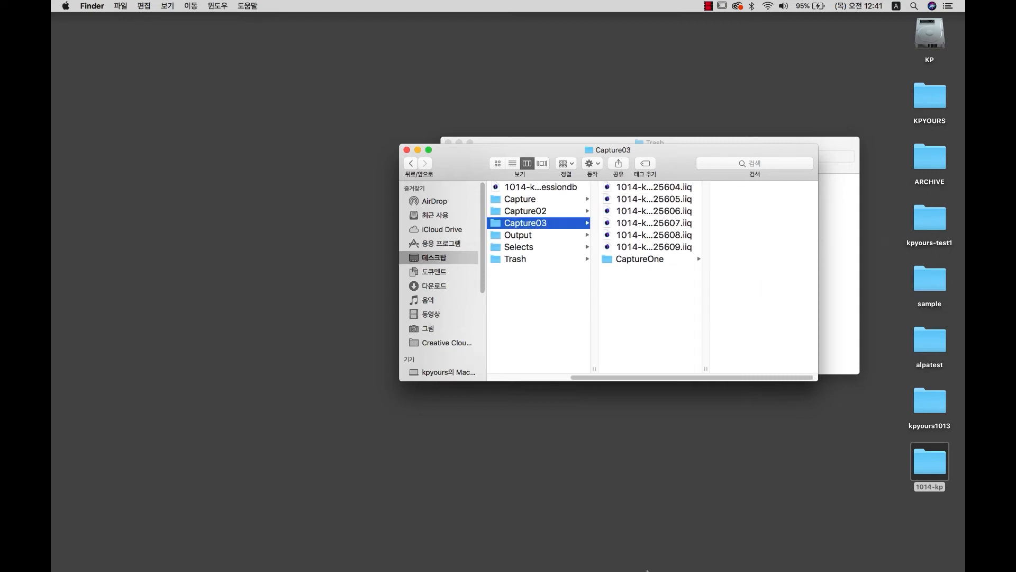
left_click(651, 542)
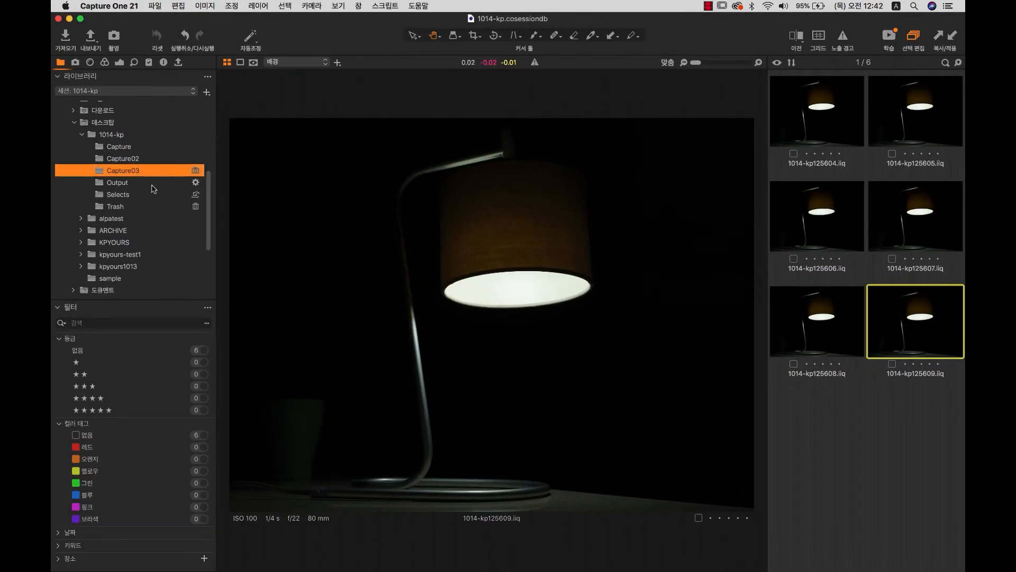
View the session's Output folder, then minimize Capture One and close both Finder windows.
left_click(138, 183)
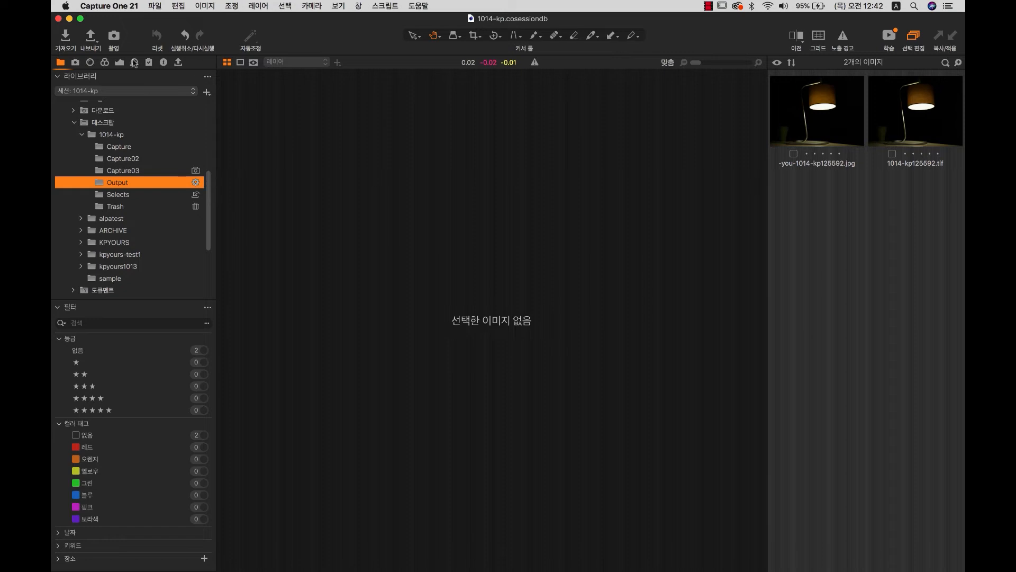
left_click(69, 19)
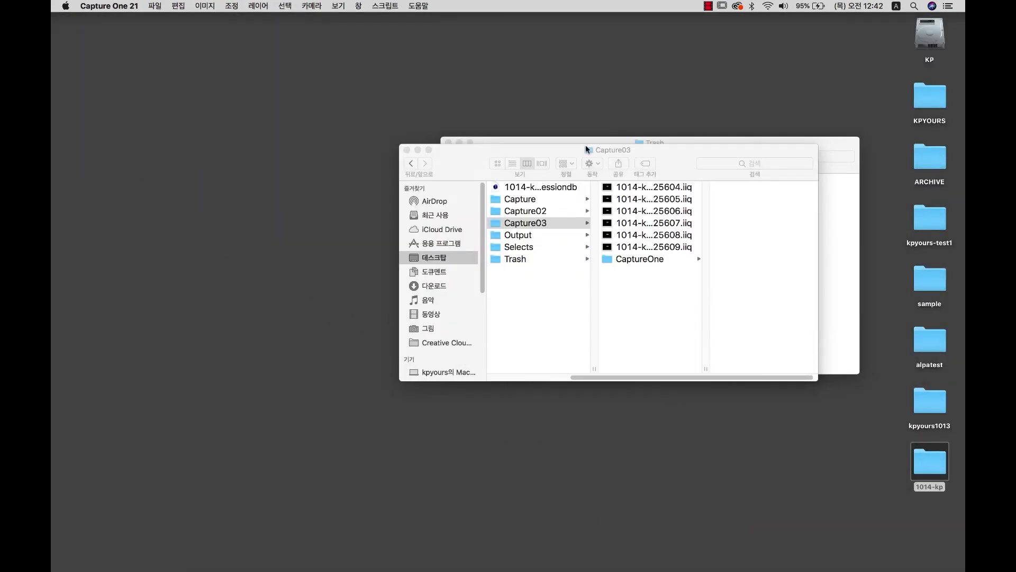
left_click(407, 150)
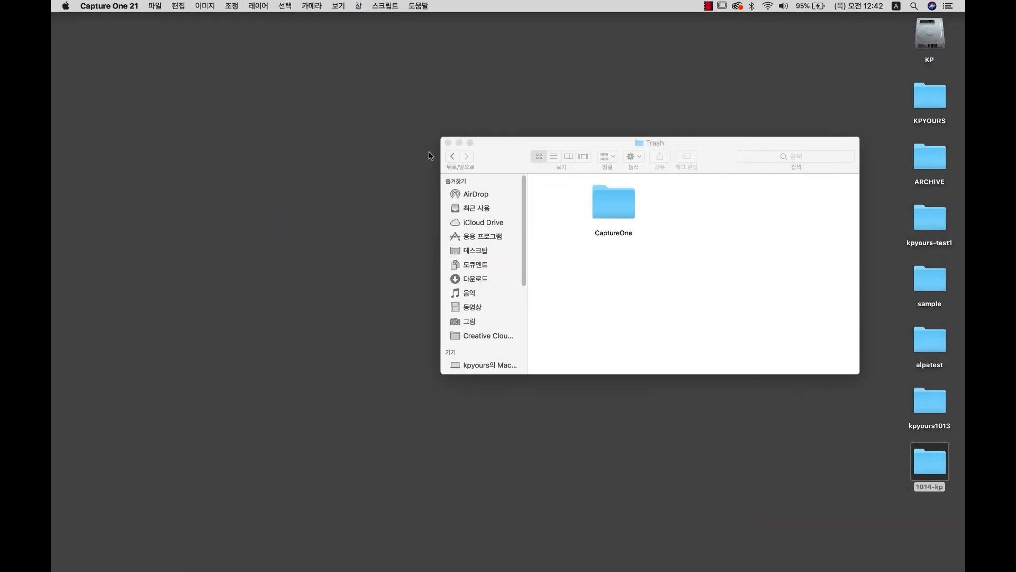
left_click(448, 143)
Create a new desktop folder named 내보내기폴더.
right_click(652, 132)
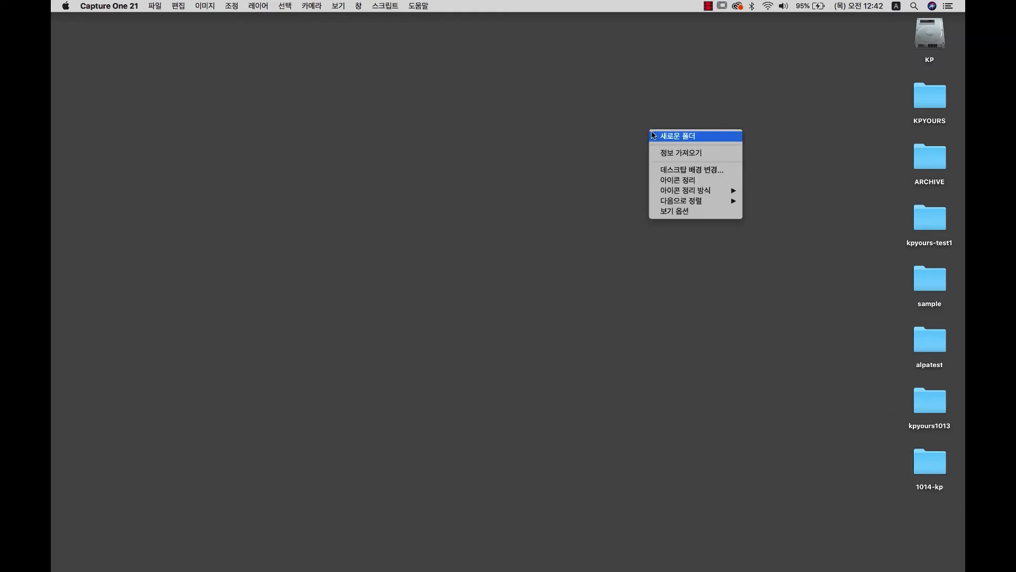
left_click(687, 136)
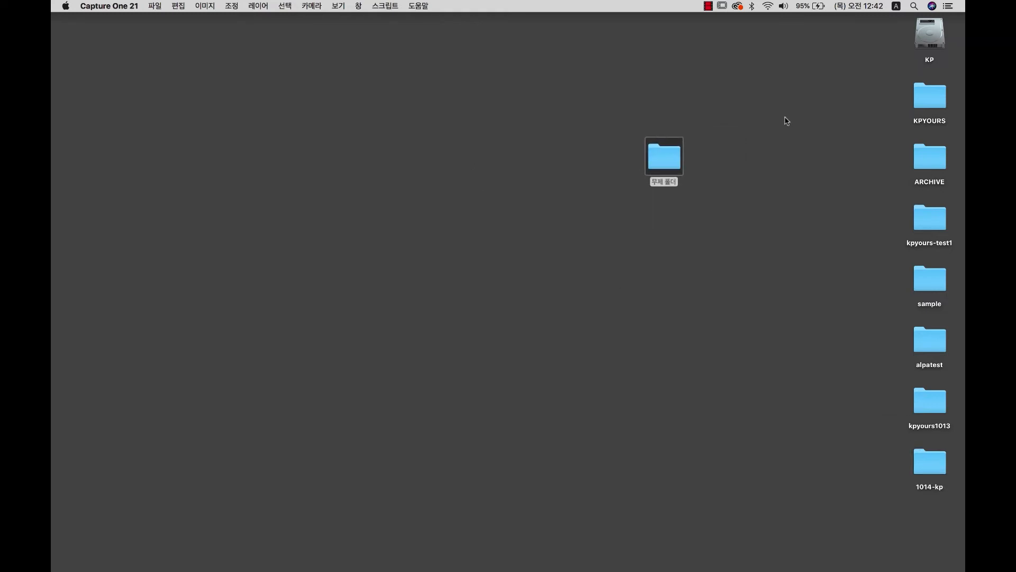
left_click(653, 183)
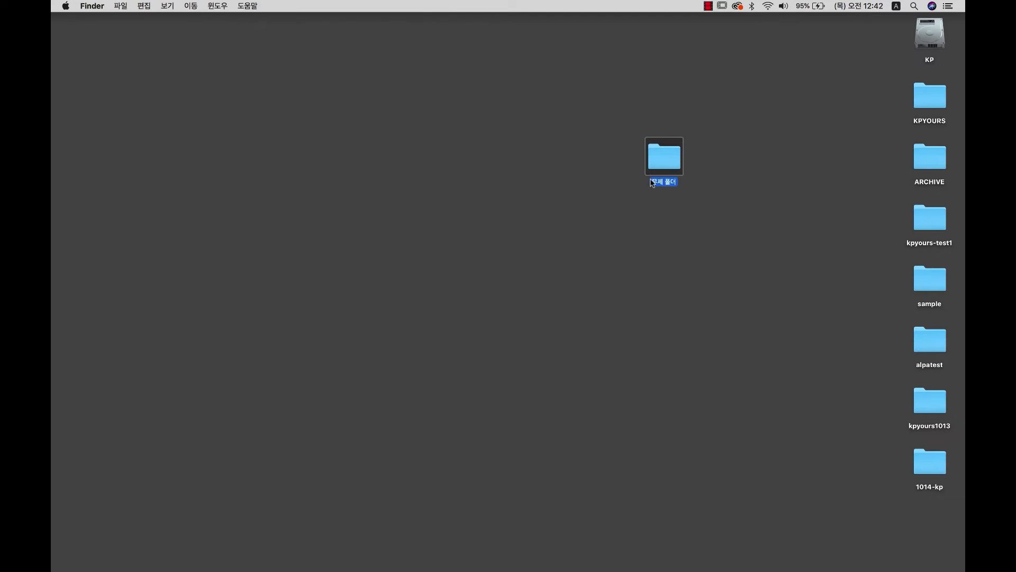
type("s")
key("Caps_Lock")
type("ㅐ")
type("ㅐ보내기")
type("폴더")
key("Return")
left_click(668, 540)
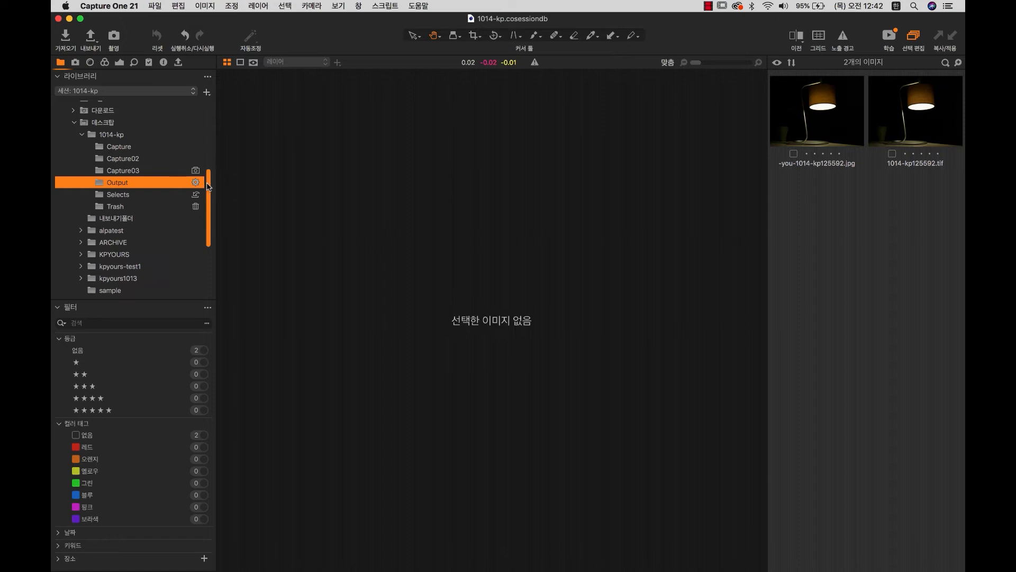
Make the desktop folder 내보내기폴더 the session output folder, then select shot 1014-kp125609 in Capture03.
scroll(208, 186, "up", 1)
left_click(104, 137)
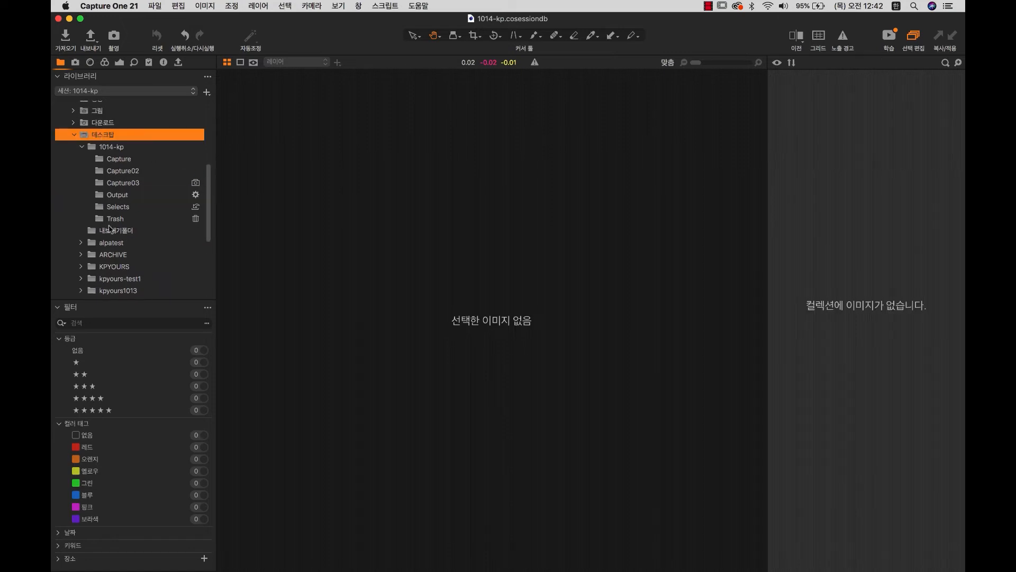
left_click(114, 233)
right_click(124, 233)
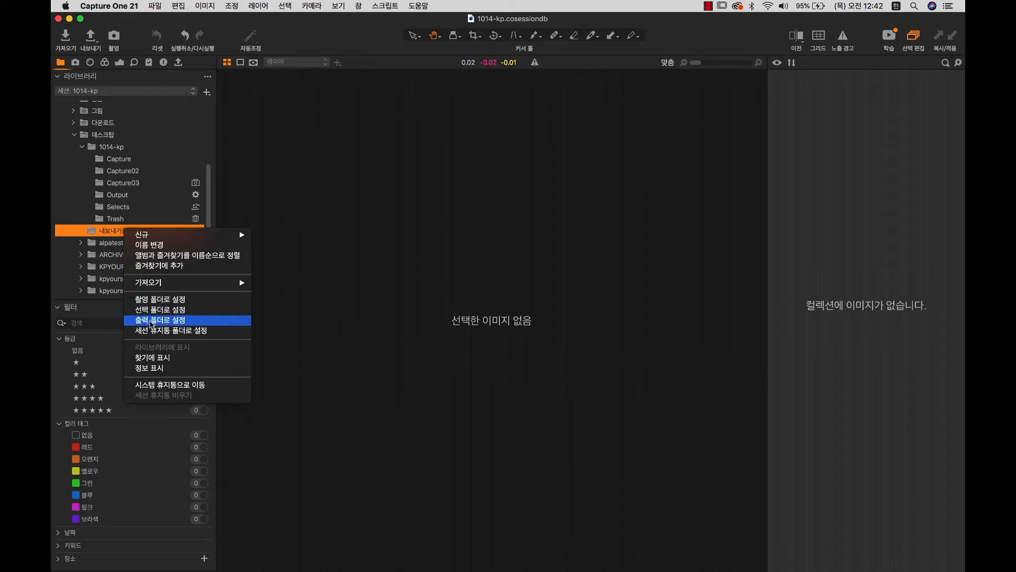
left_click(151, 320)
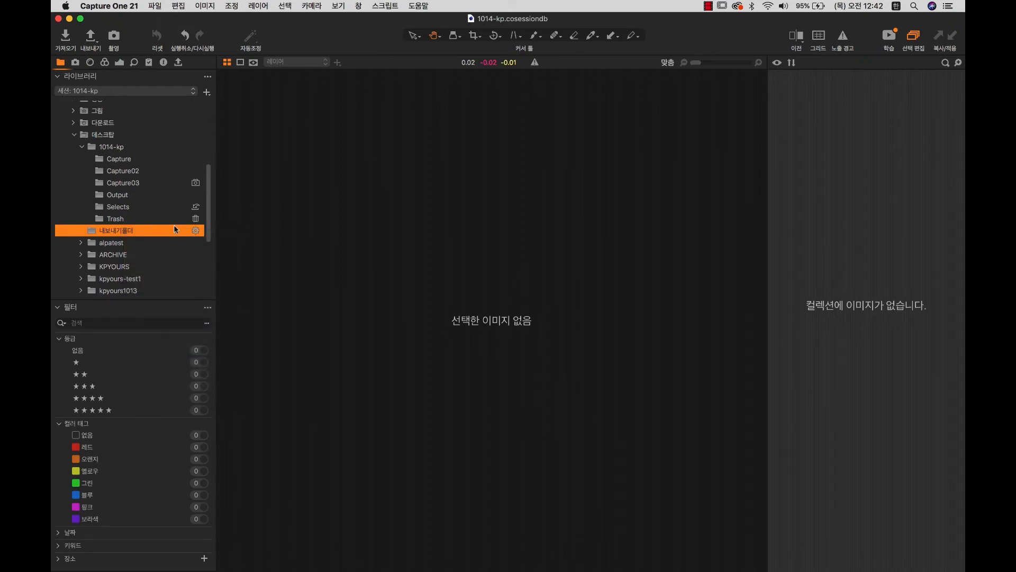
left_click(166, 184)
left_click(934, 316)
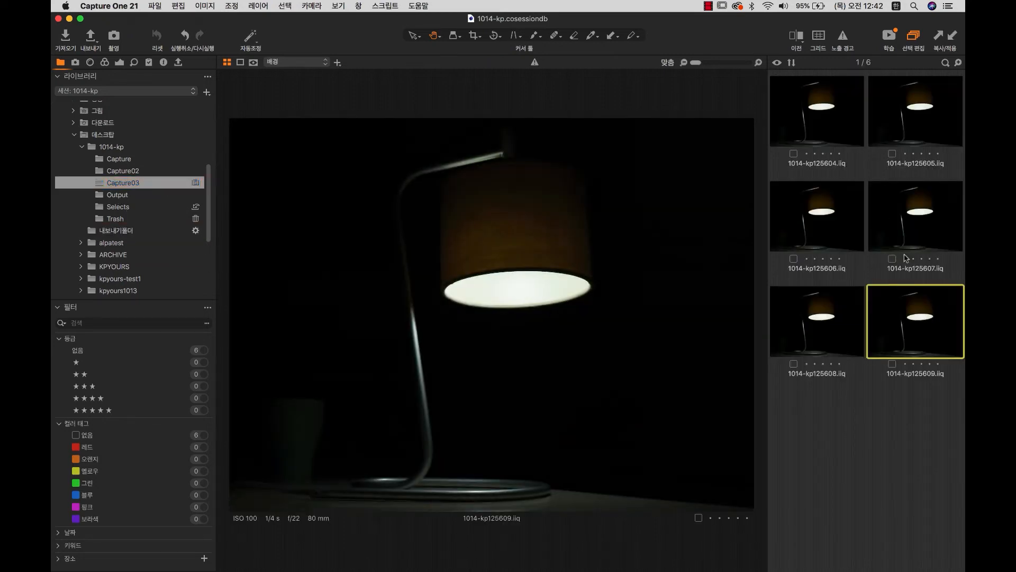
Export shots 125606–125609 using the jpg recipe instead of tiff, then view the Output folder.
left_click(825, 217, "shift")
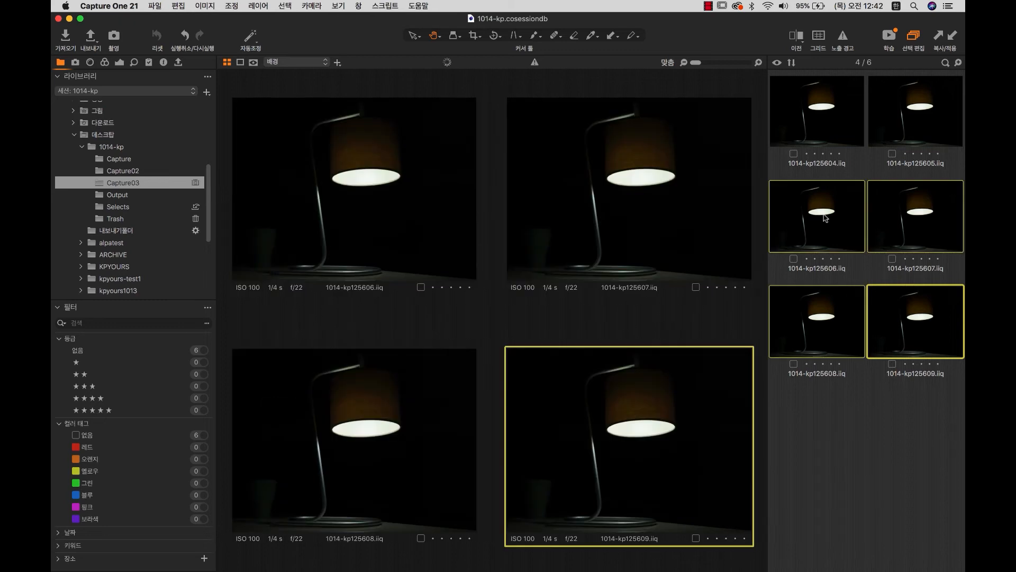
left_click(85, 36)
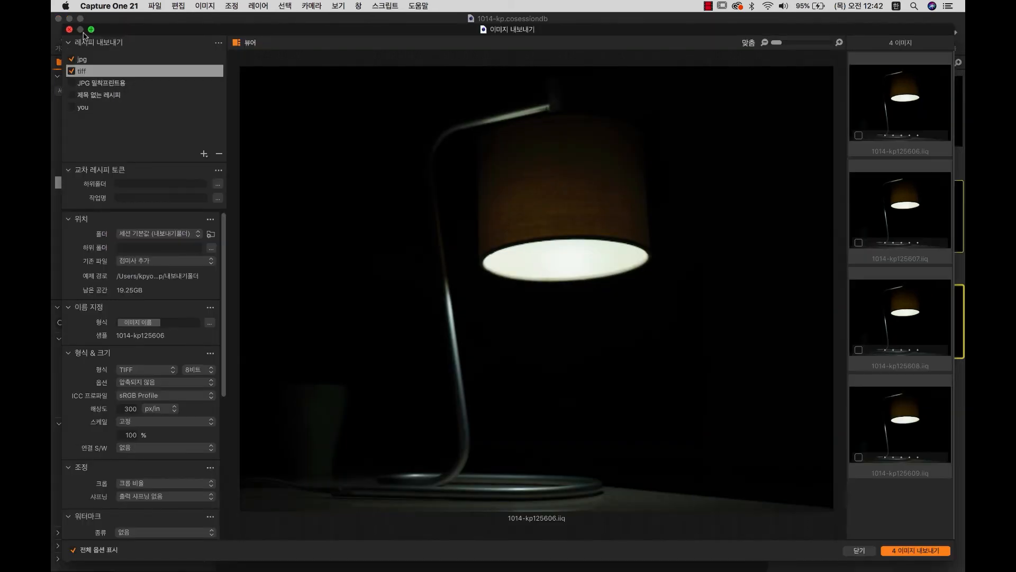
left_click(72, 71)
left_click(85, 60)
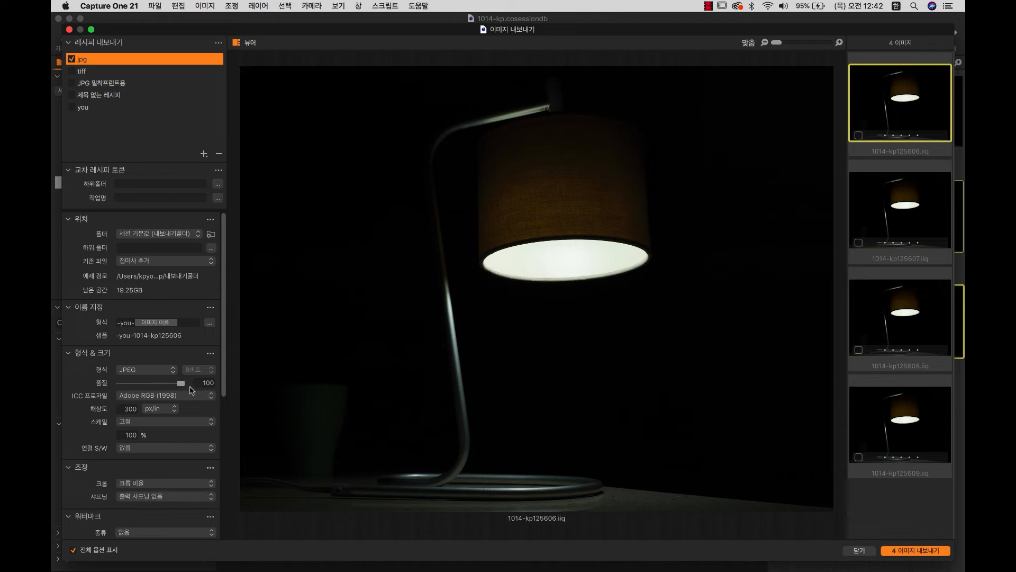
left_click(912, 552)
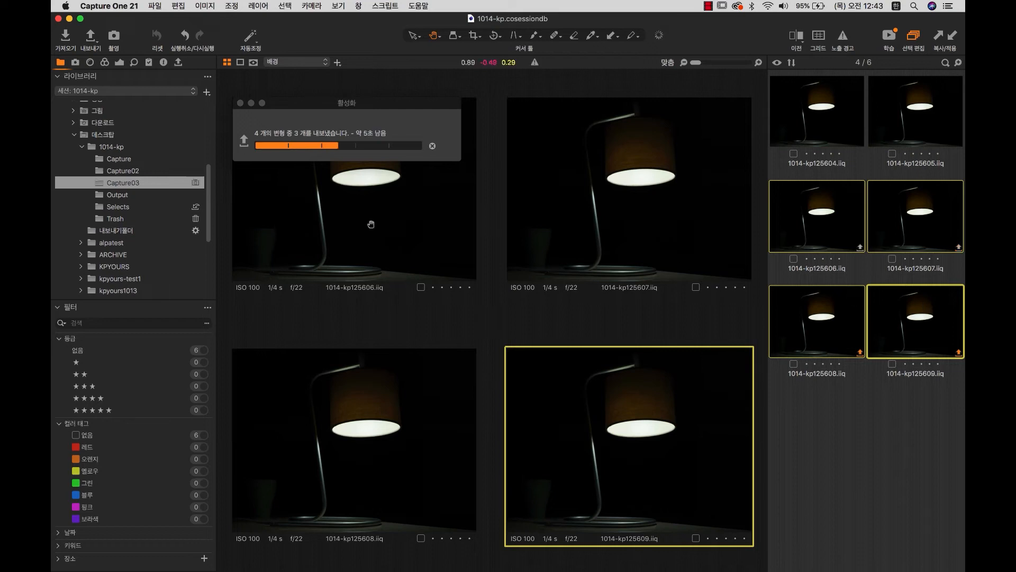
left_click(122, 196)
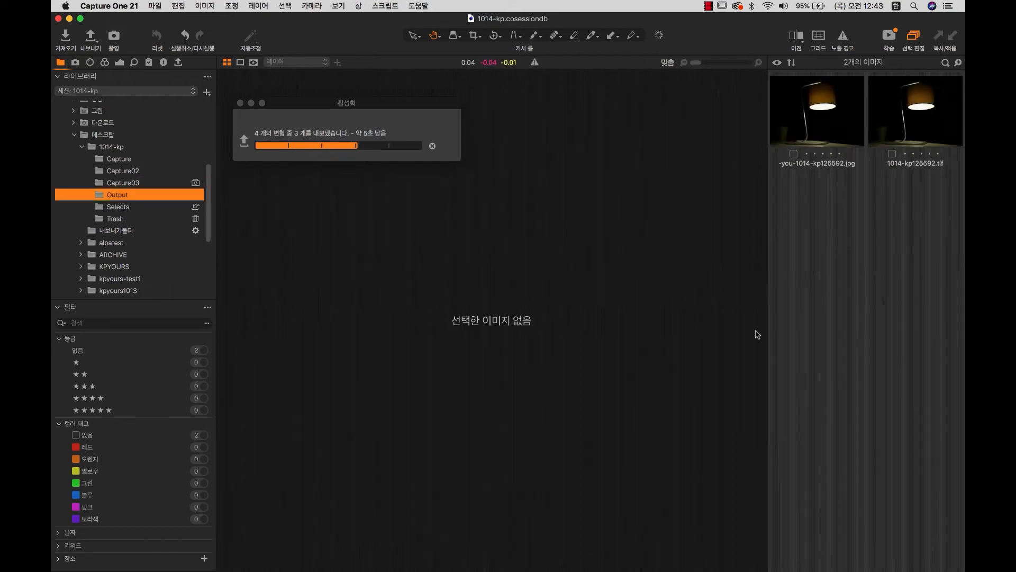
left_click(68, 18)
Open 내보내기폴더 in icon view and check the four exported JPEGs 5606–5609.
left_click(655, 158)
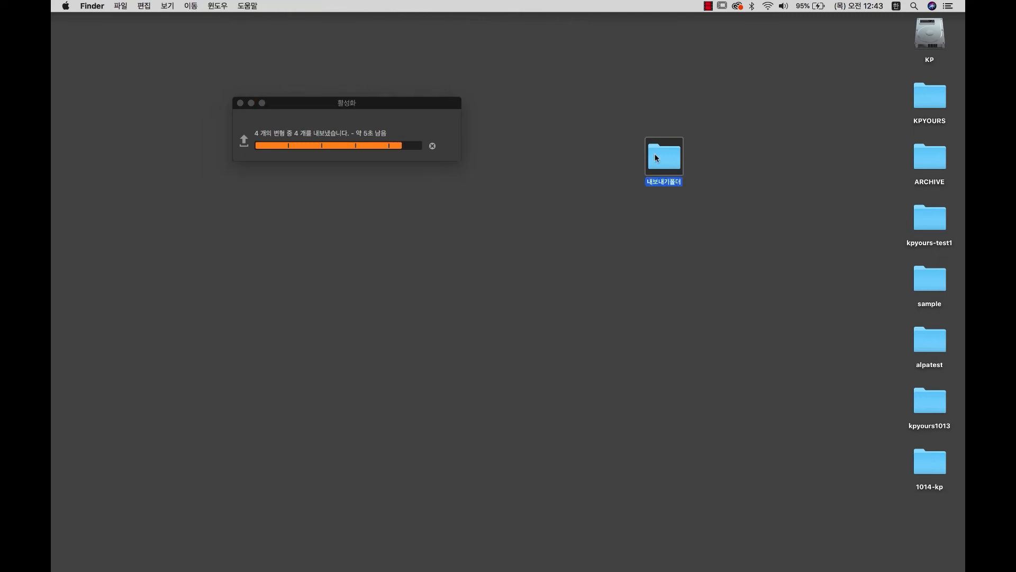
double_click(656, 158)
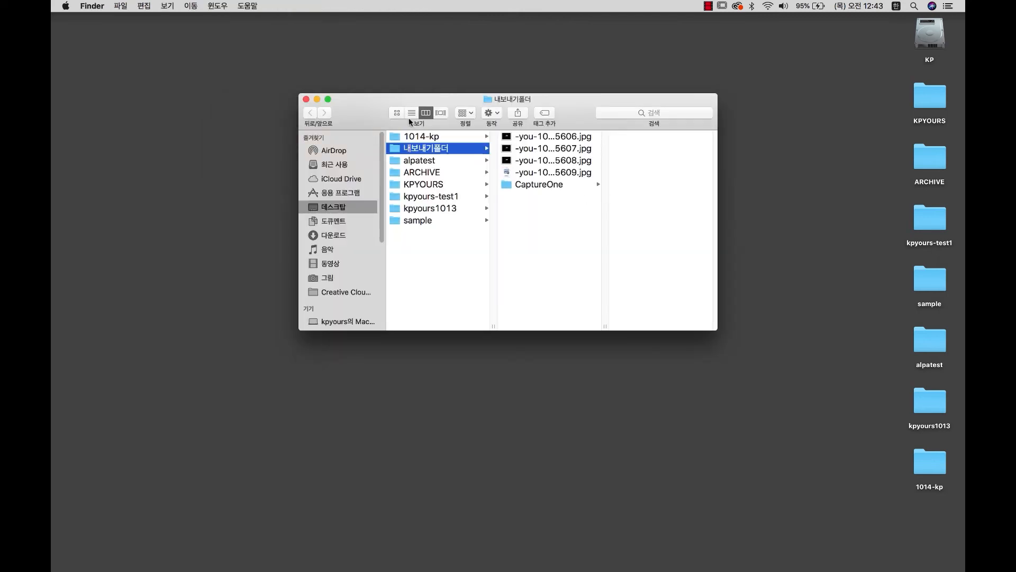
left_click(397, 113)
left_click(432, 159)
left_click(472, 161)
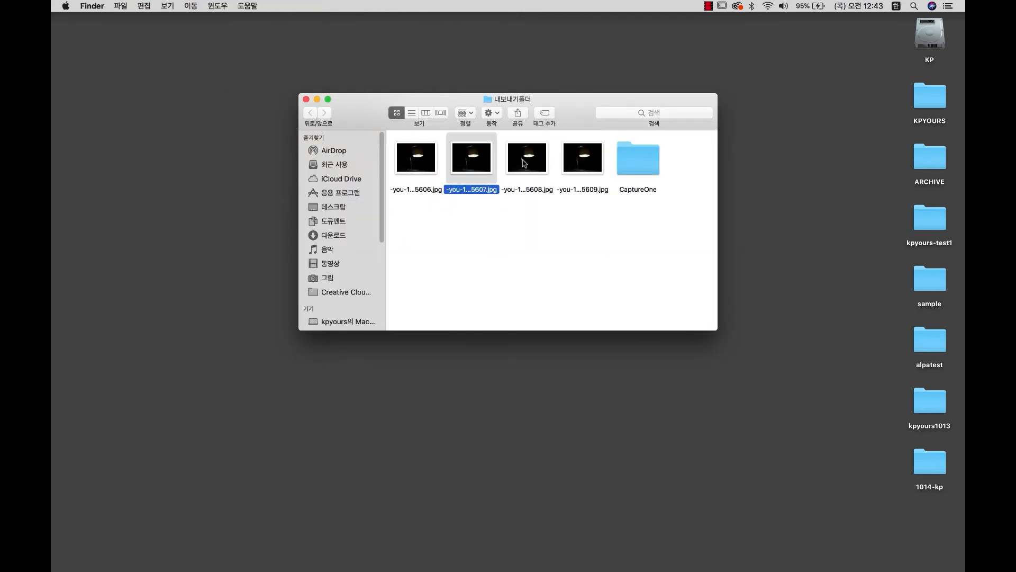
left_click(525, 163)
left_click(590, 163)
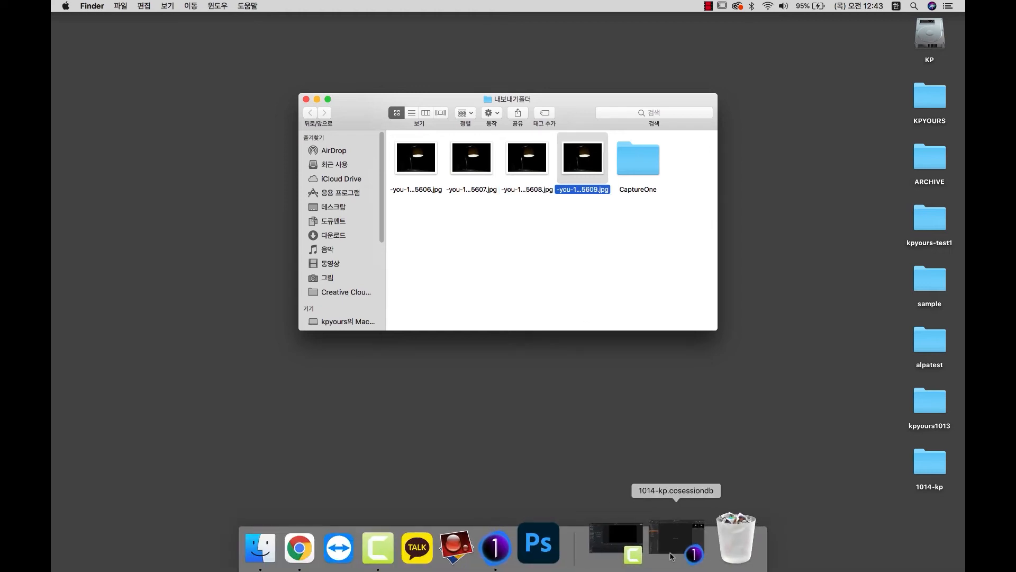
left_click(674, 531)
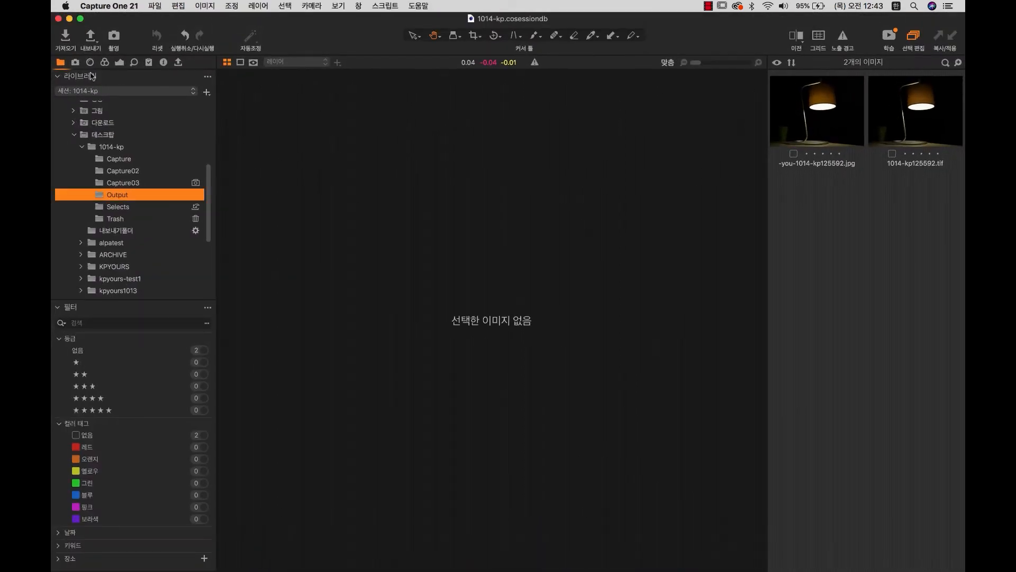
Open the Capture03 folder and step through its lamp shots 606, 608 and 609.
left_click(76, 62)
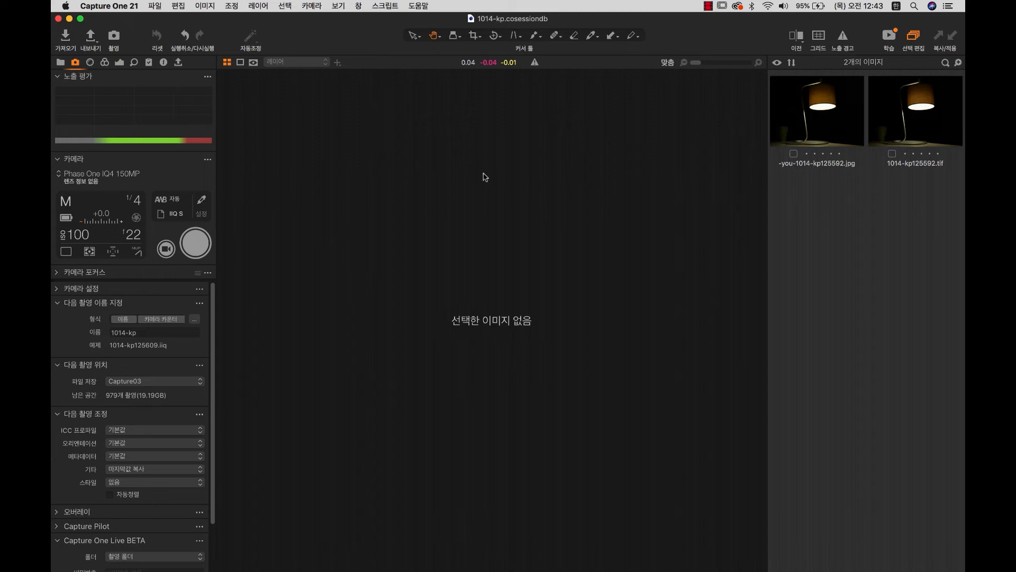
left_click(820, 124)
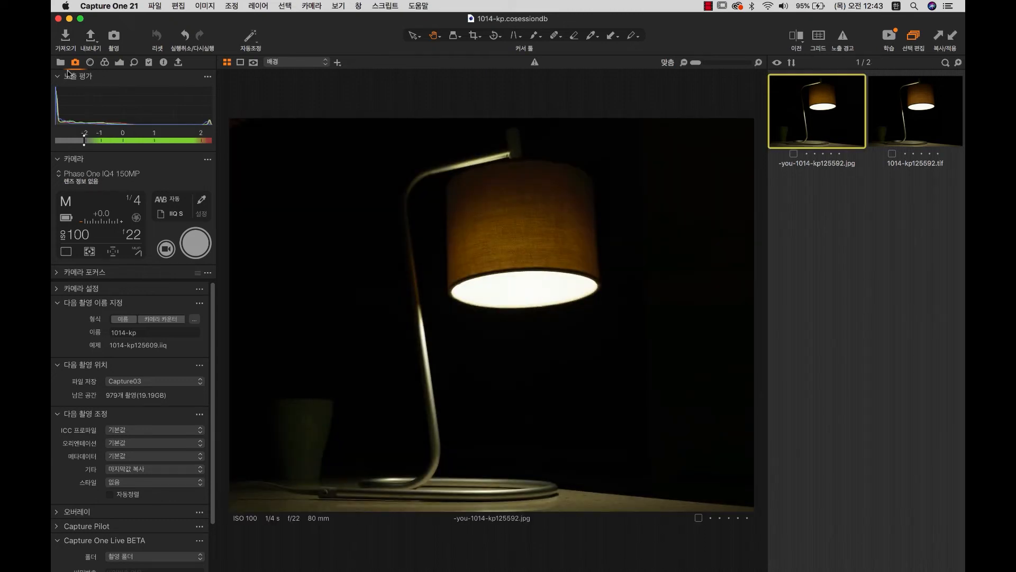
left_click(61, 62)
left_click(131, 170)
left_click(130, 182)
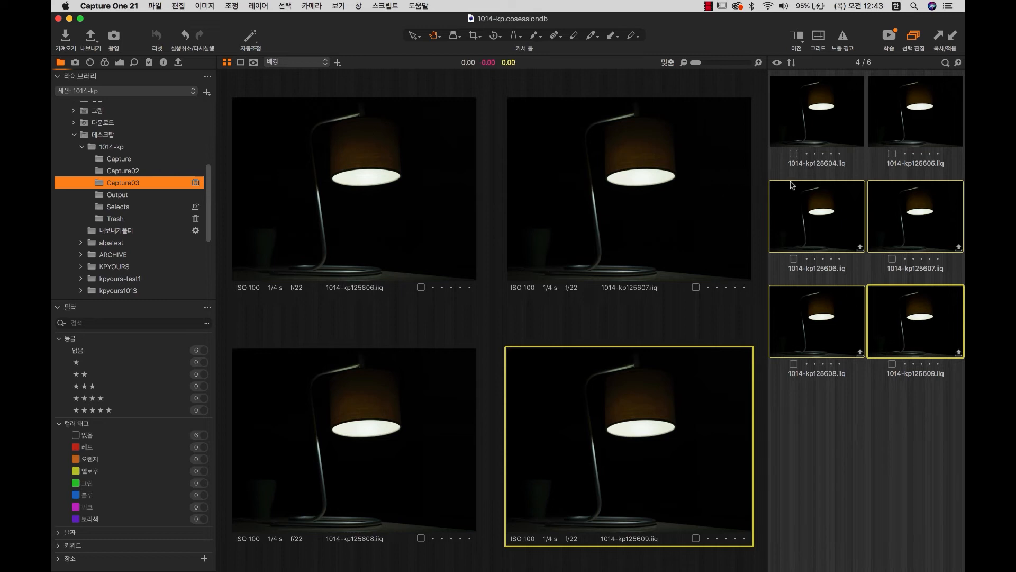
left_click(812, 242)
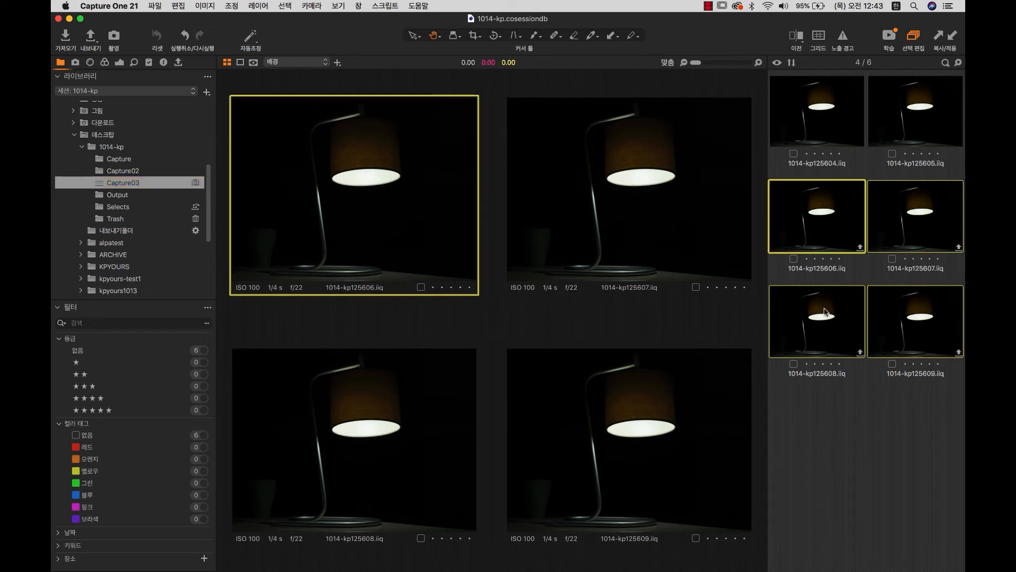
left_click(826, 312)
left_click(923, 339)
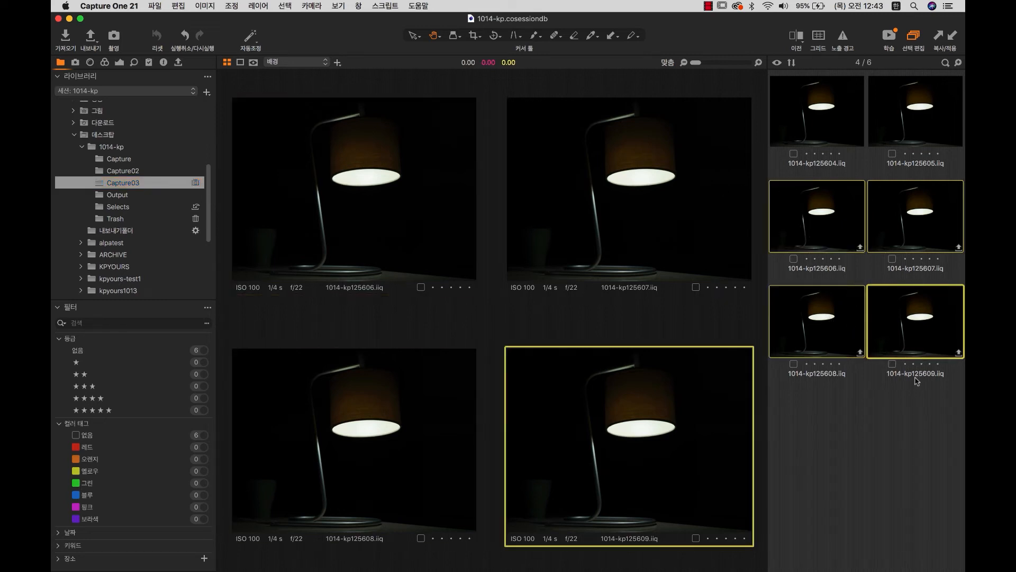
Show the camera capture tools with lamp shot 1014-kp125609.iiq displayed alone.
left_click(76, 63)
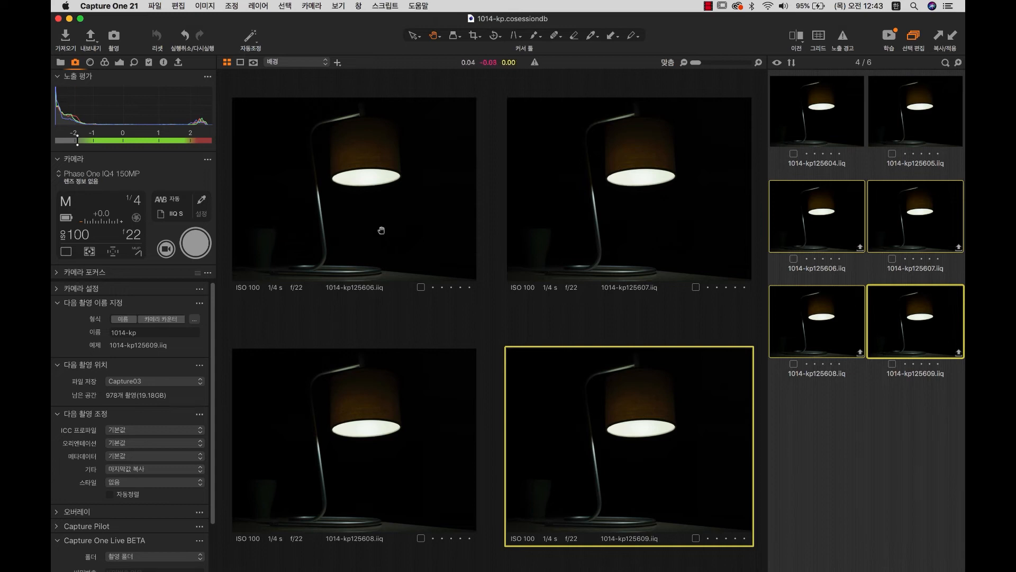
left_click(852, 411)
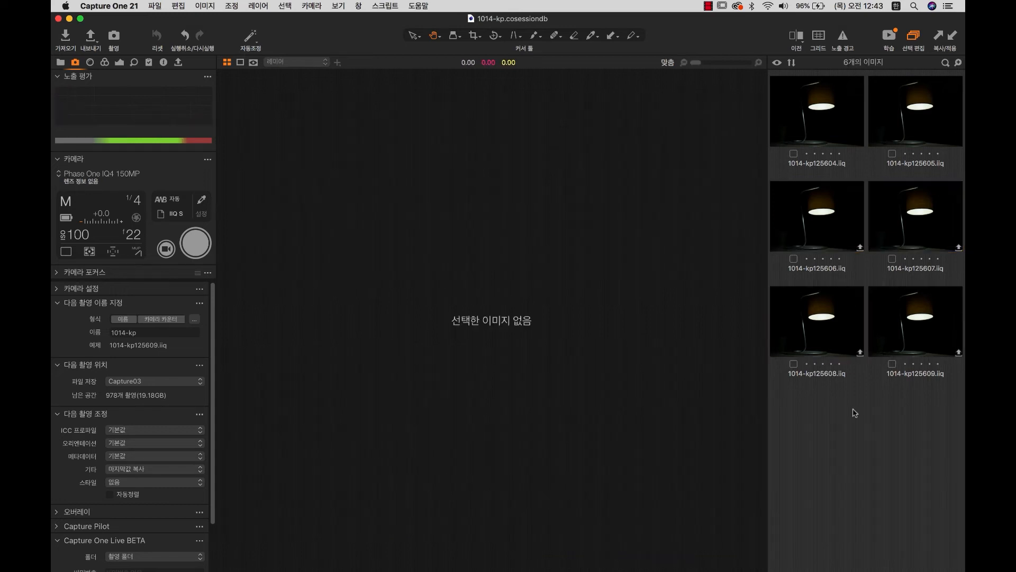
left_click(912, 339)
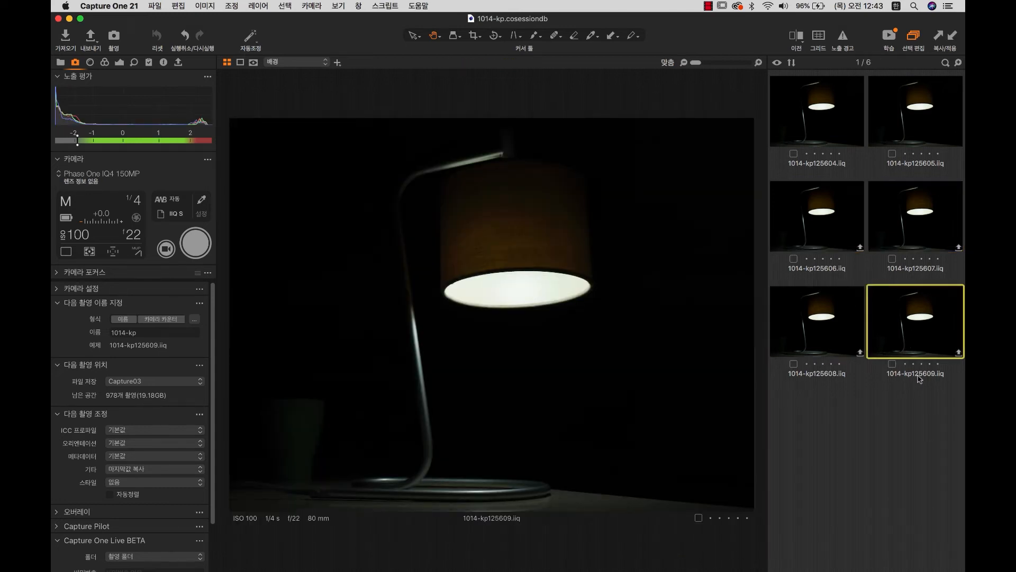
left_click(69, 18)
left_click(538, 212)
left_click(586, 195)
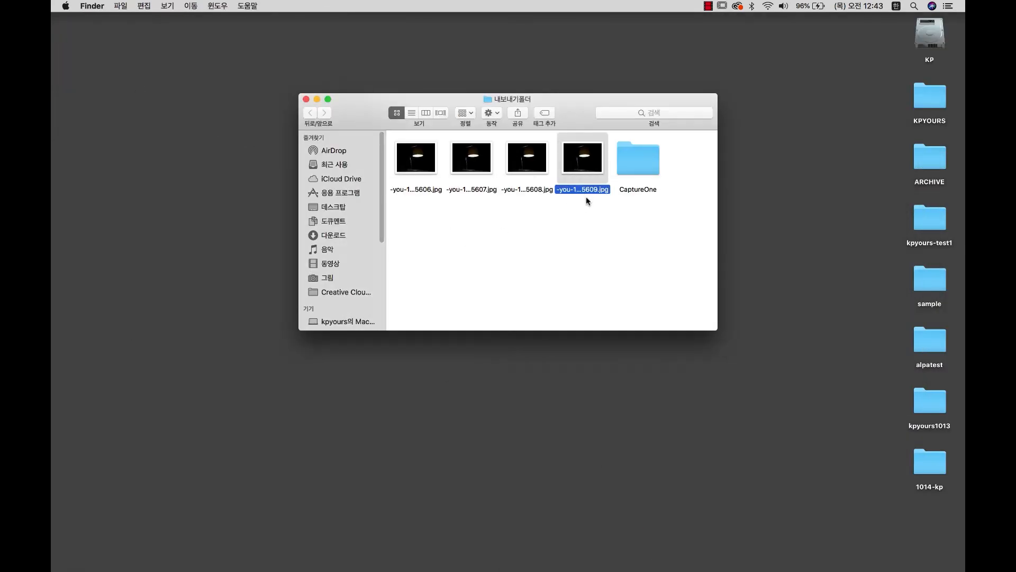
left_click(576, 193)
left_click(572, 278)
left_click(675, 545)
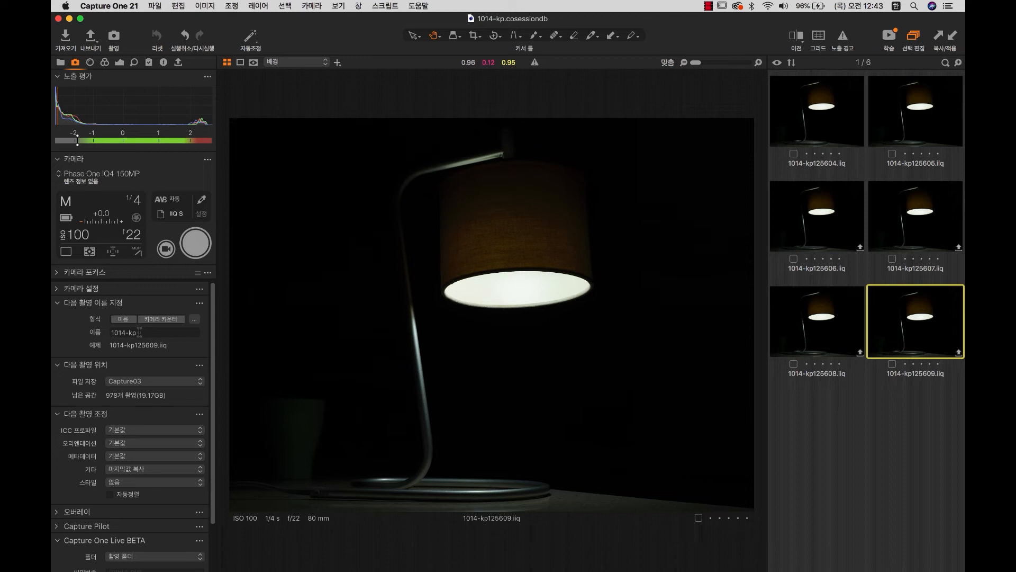
Remove the camera counter token from the next-capture naming format.
left_click_drag(140, 335, 90, 334)
left_click(154, 329)
left_click(194, 318)
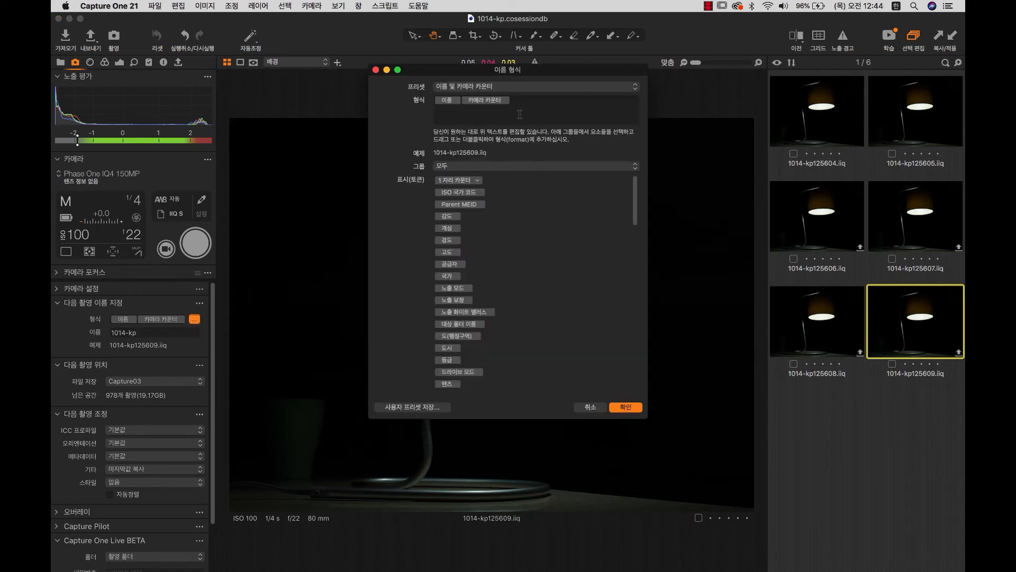
left_click(502, 103)
key("BackSpace")
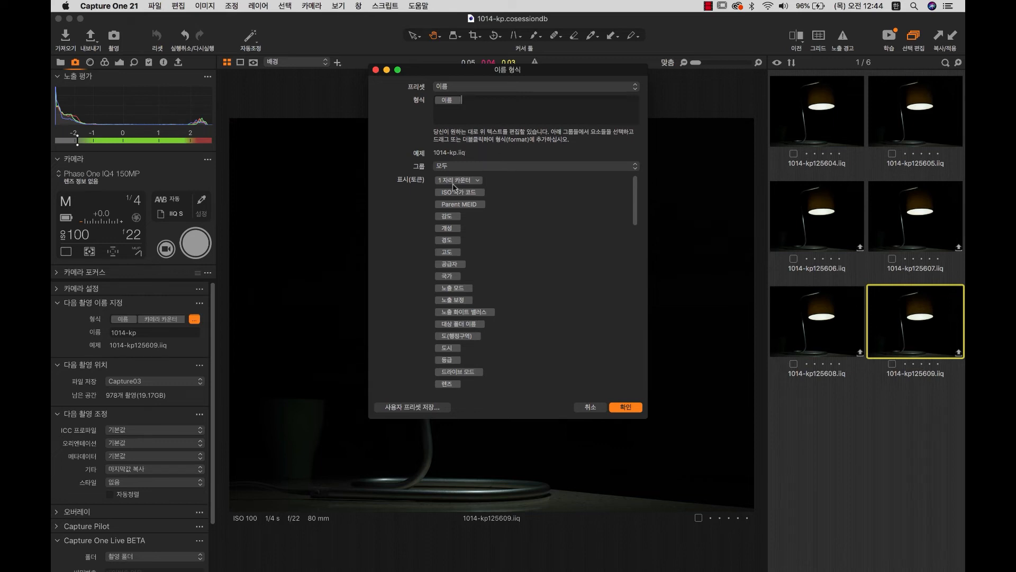
Add a 4-digit counter after the name, separated by '-', and confirm.
left_click_drag(456, 183, 482, 101)
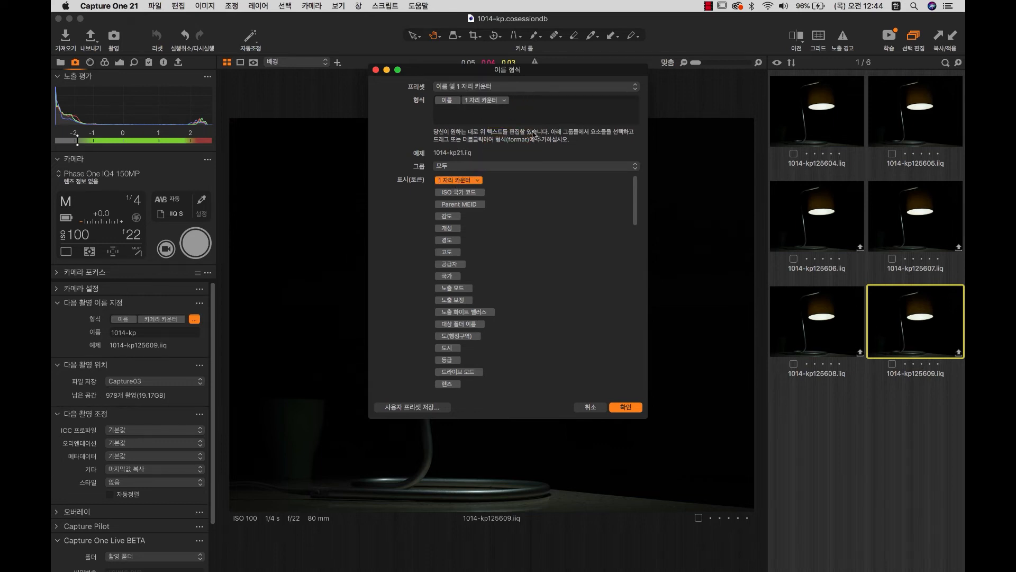
left_click(505, 100)
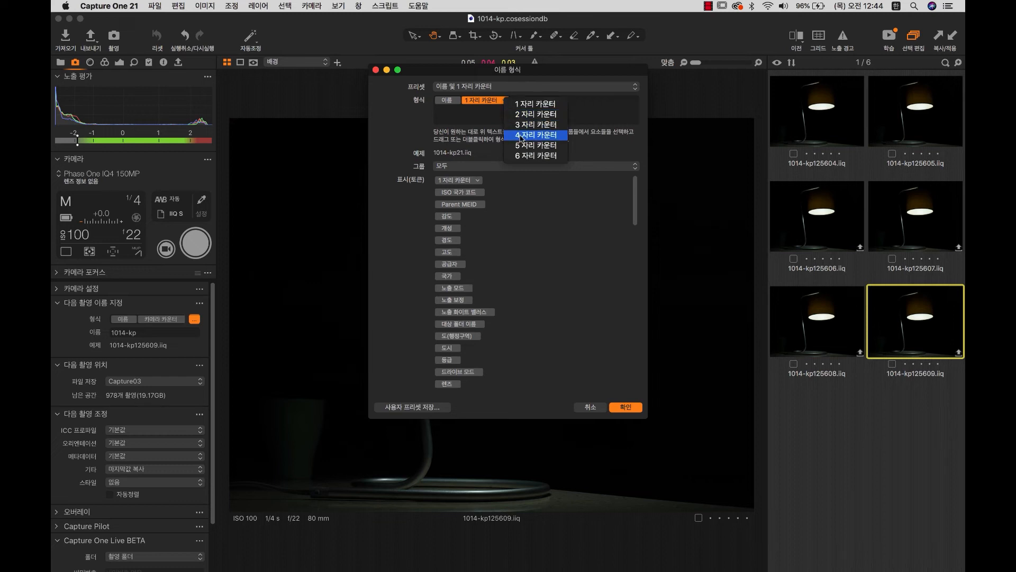
key("Return")
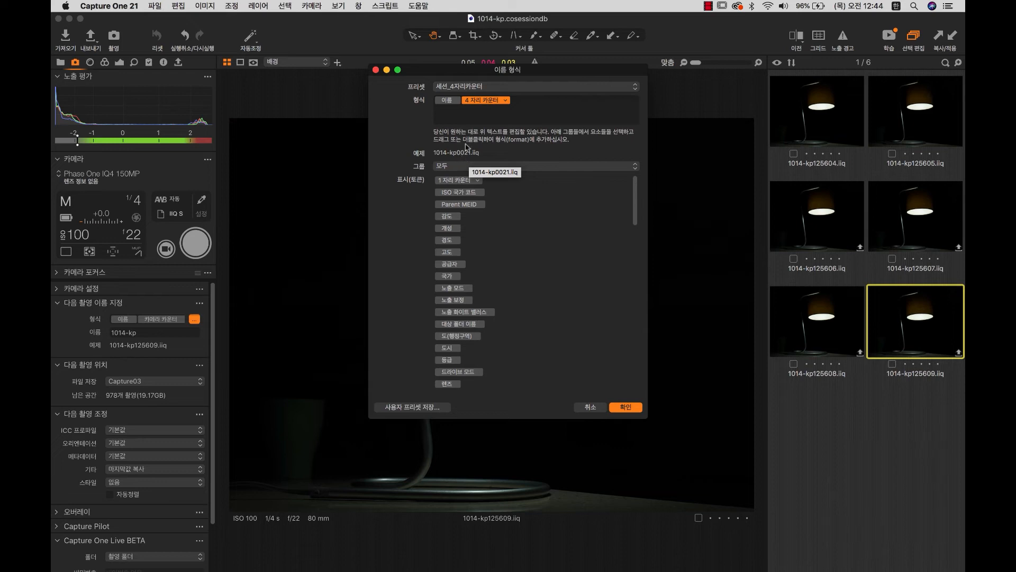
left_click(462, 101)
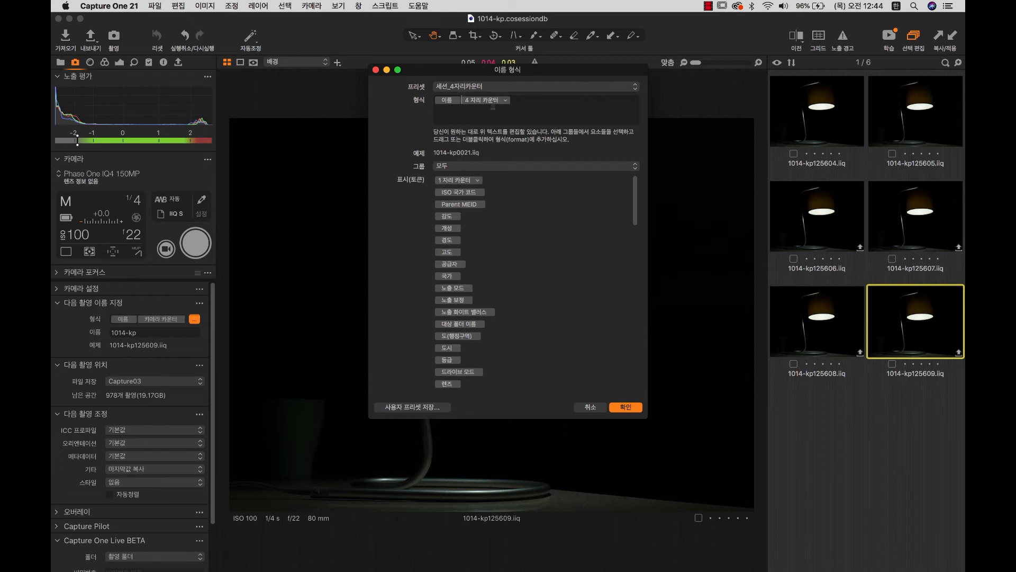
type("-")
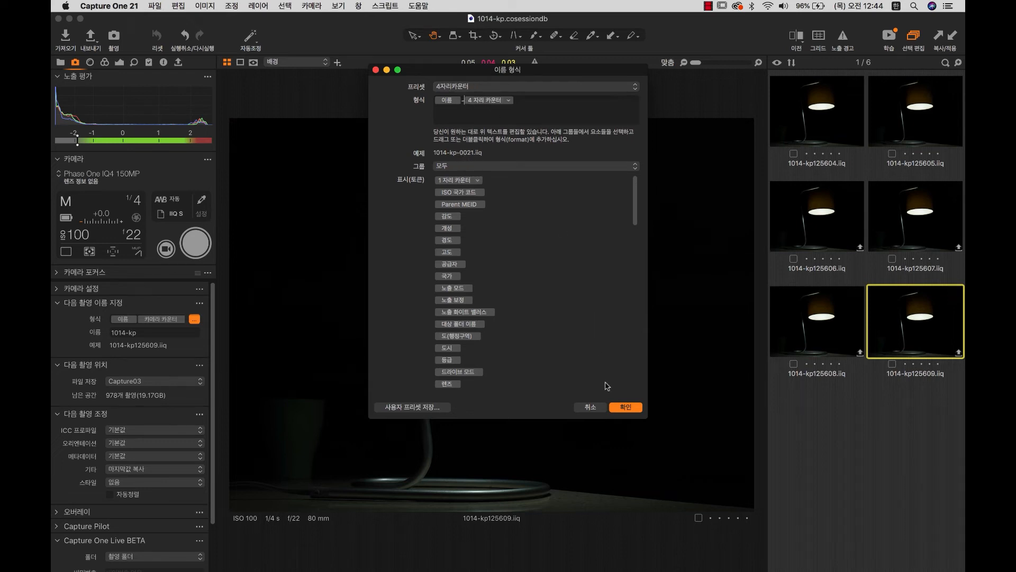
left_click(625, 407)
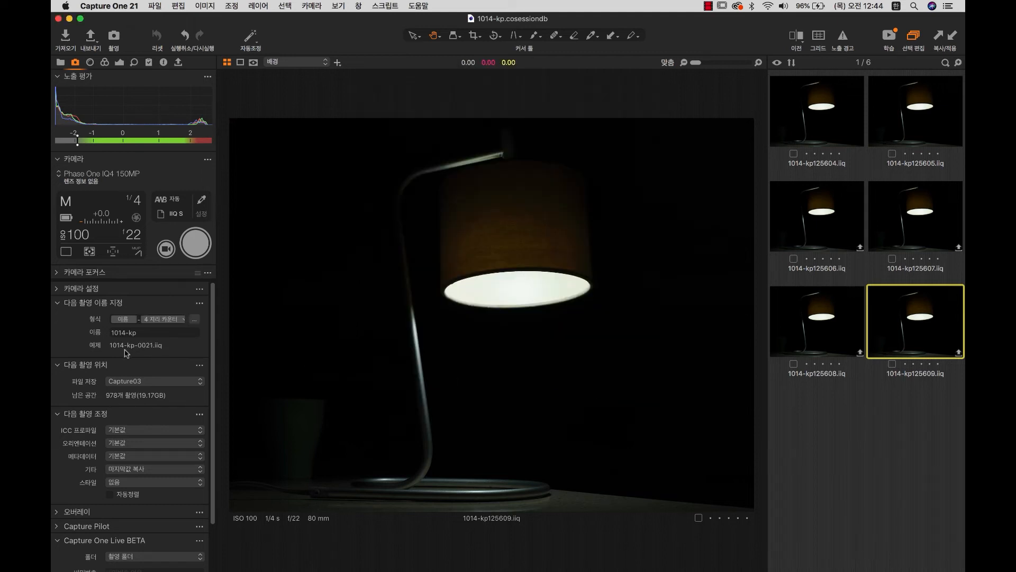
Reset the capture counter and shoot new lamp frames 1014-kp-0001 through 0005.
left_click(199, 304)
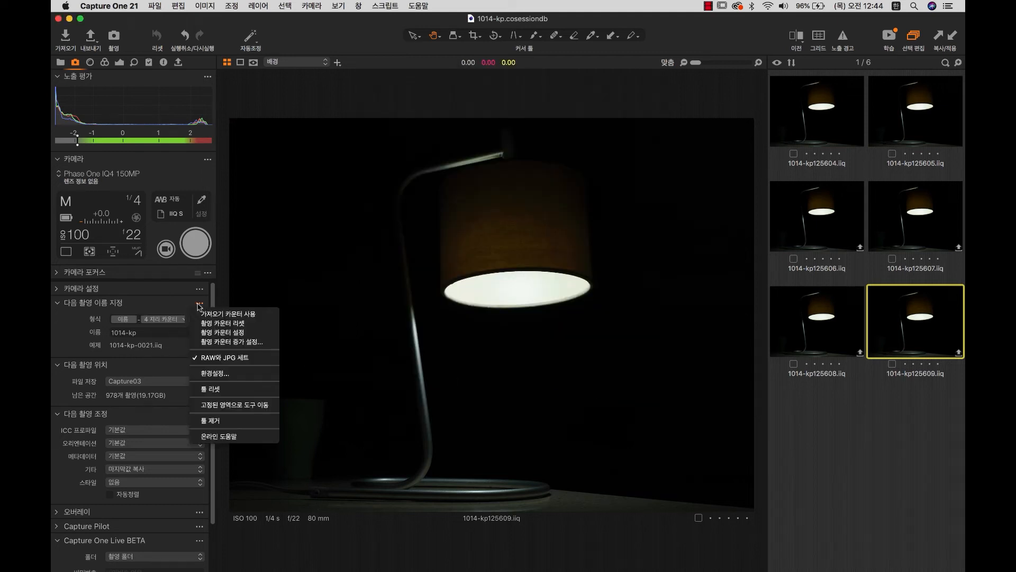
left_click(221, 325)
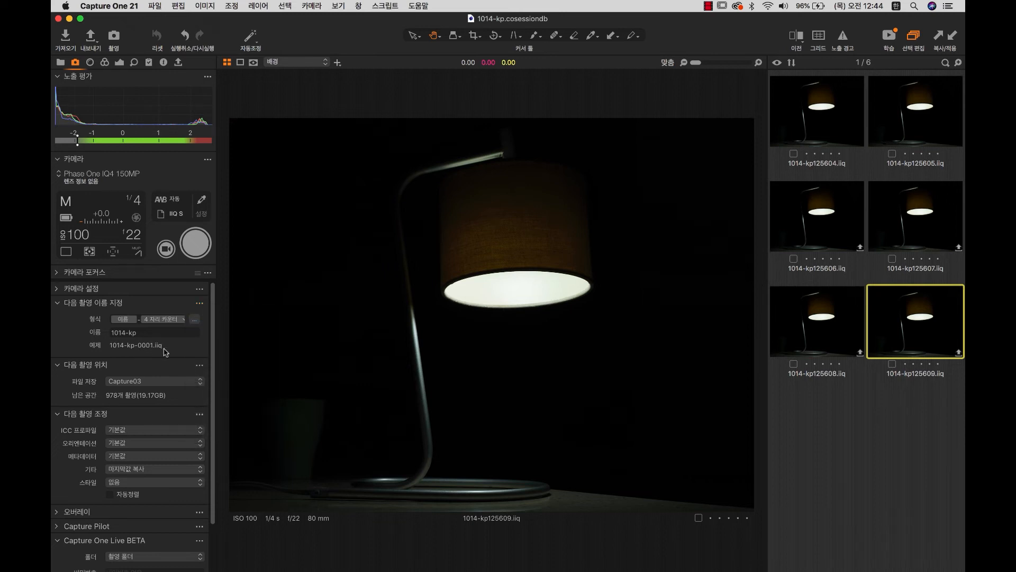
left_click(196, 250)
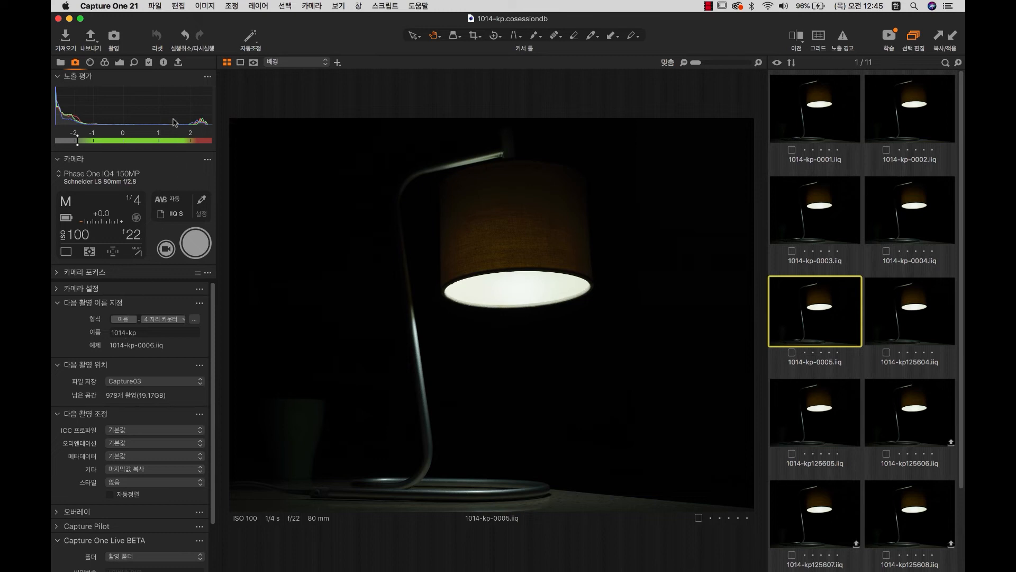
Remove the Export tool tab from the tool tabs.
left_click(179, 64)
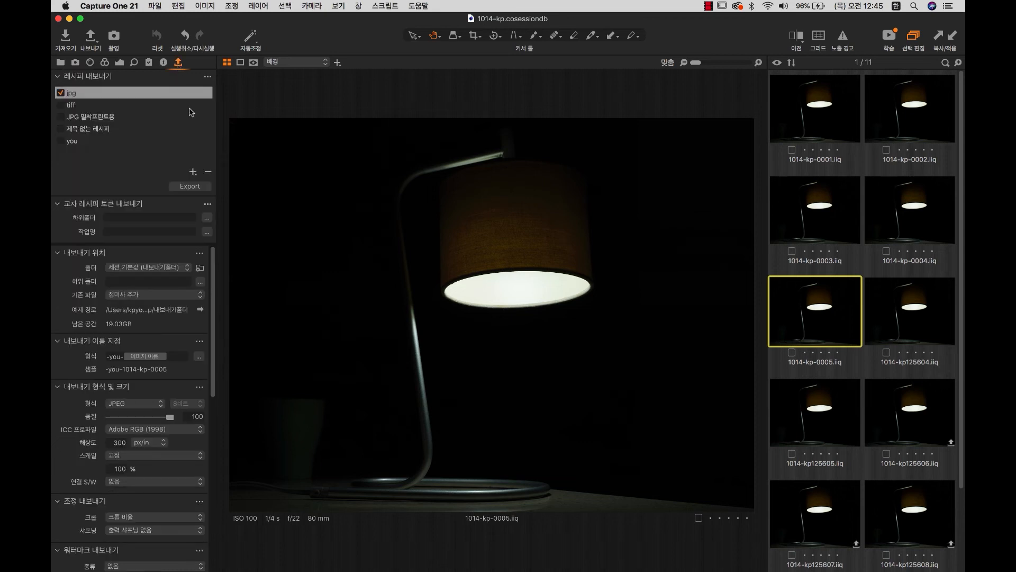
right_click(181, 67)
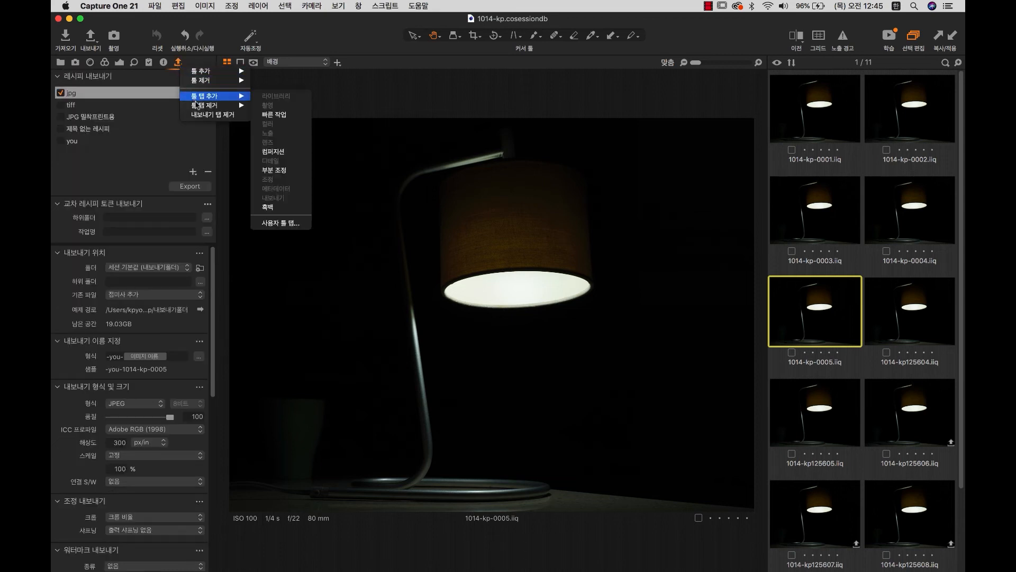
mouse_move(200, 109)
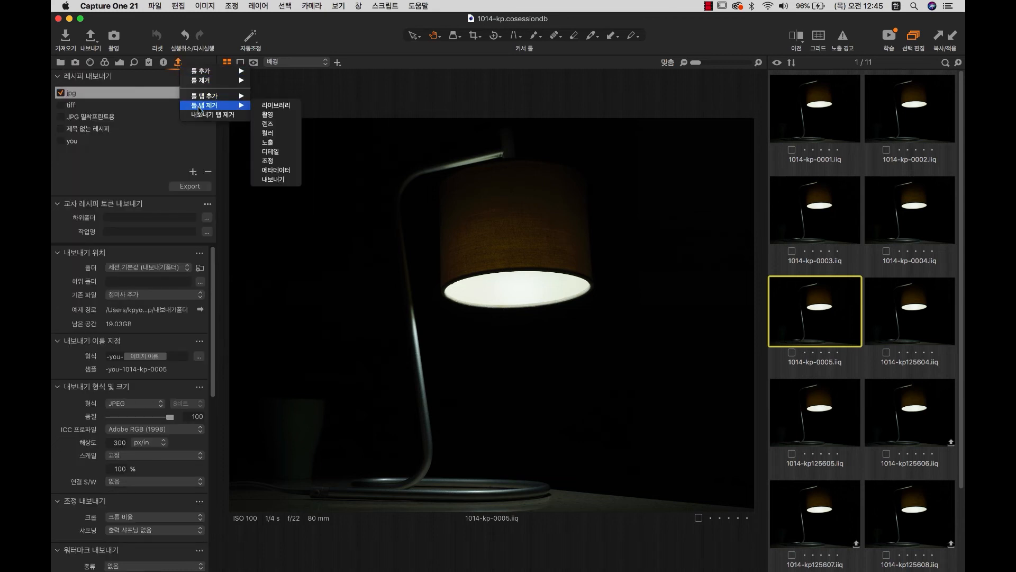
left_click(273, 179)
left_click(592, 198)
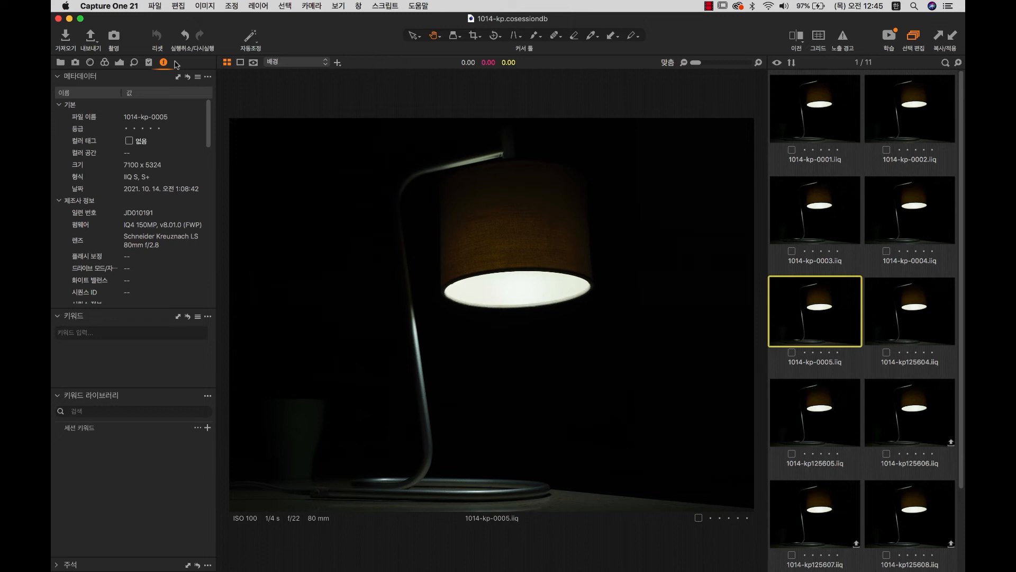
Check the version and build information in the About window, then close it.
left_click(128, 8)
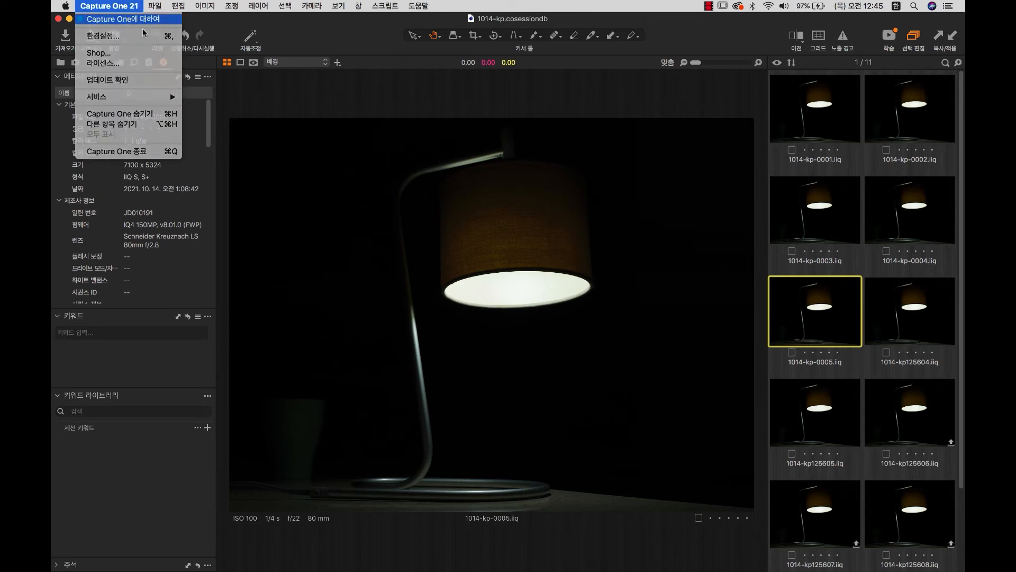
left_click(122, 19)
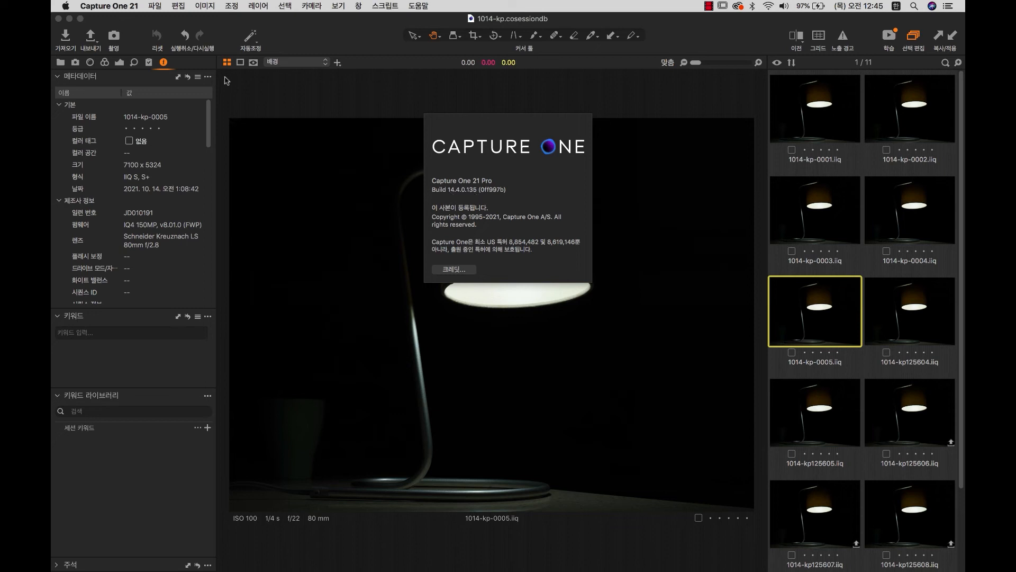
left_click(299, 43)
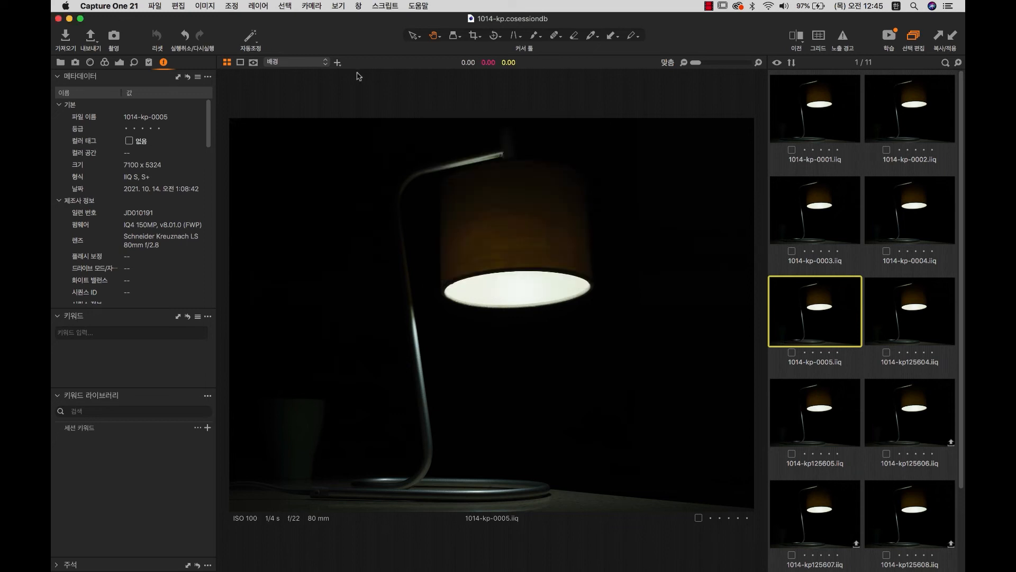
Add the Export tool tab back to the tool tabs.
right_click(179, 64)
mouse_move(185, 69)
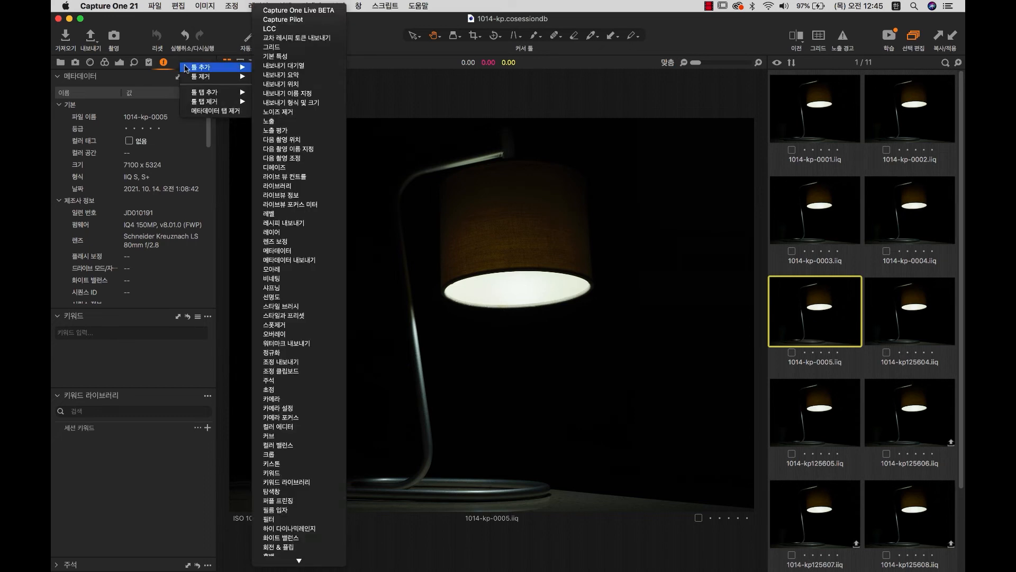
mouse_move(206, 92)
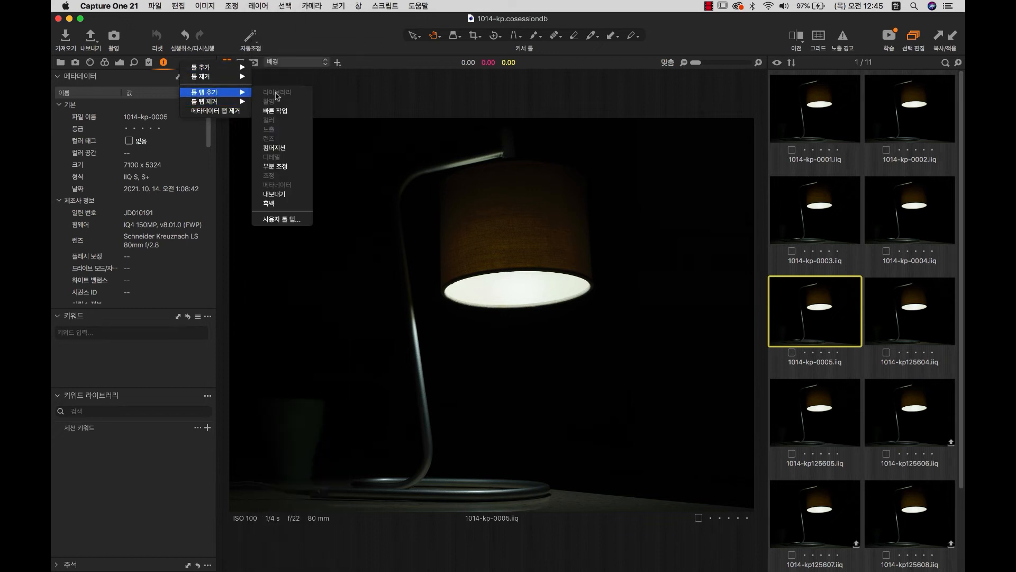
left_click(274, 193)
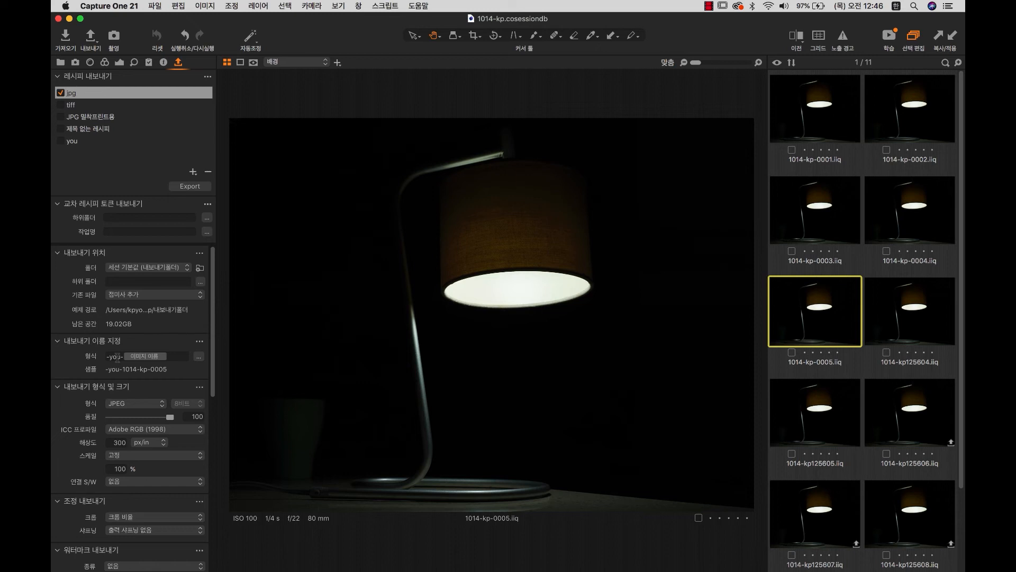
Delete the '-you-' prefix from the export naming format, checking the 1014-kp-0002 sample.
left_click(113, 357)
left_click_drag(123, 356, 64, 356)
key("BackSpace")
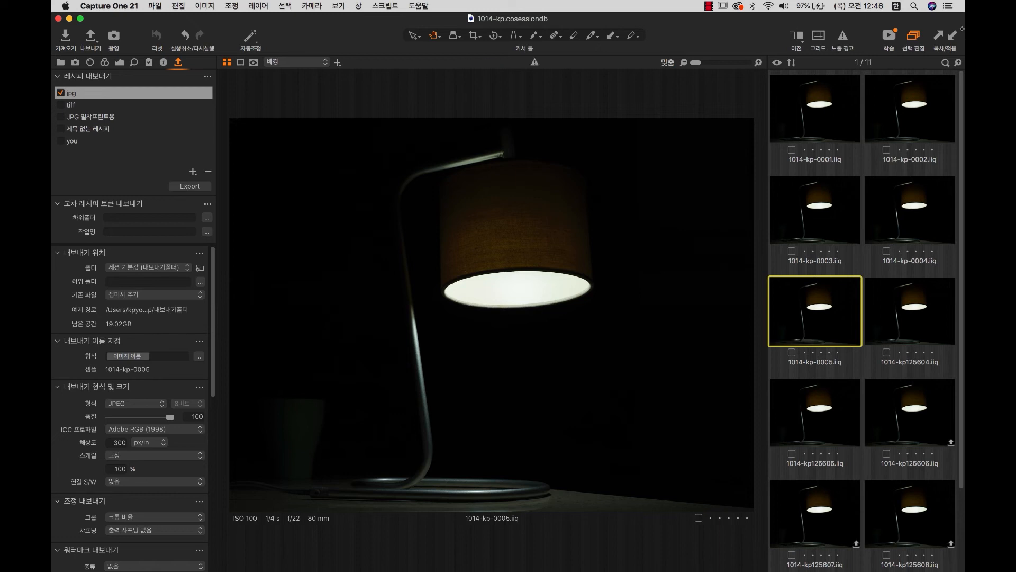
left_click(899, 119)
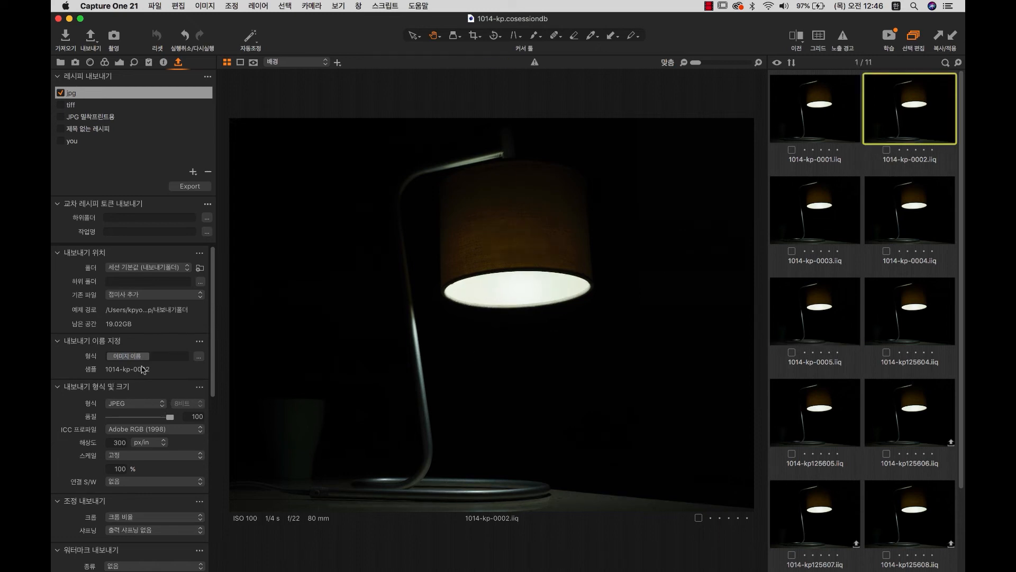
left_click(198, 356)
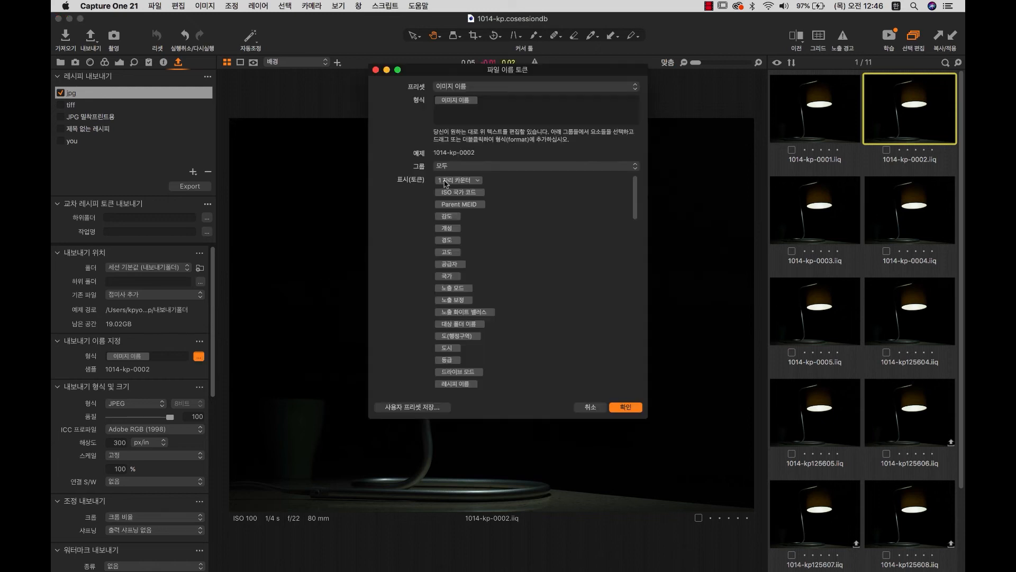
mouse_move(459, 183)
left_mouse_down()
mouse_move(494, 110)
mouse_move(454, 183)
left_mouse_up()
left_click(491, 105)
type("ㄴㅁㅇ")
key("super+a")
left_click(493, 105)
key("BackSpace")
key("BackSpace")
key("BackSpace")
left_click(590, 408)
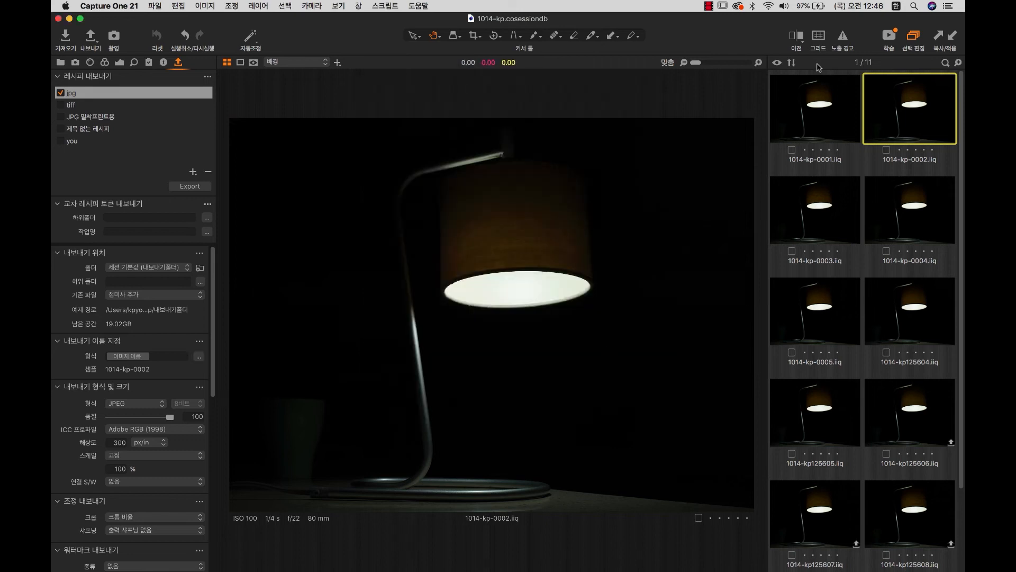
left_click(825, 120)
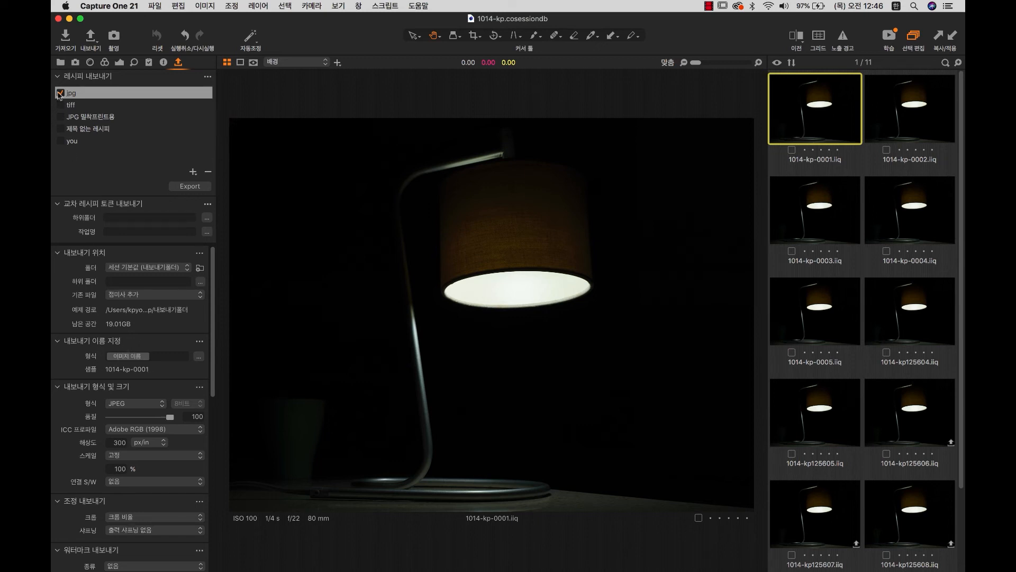
In the Library, browse Capture, Capture02, Output and Selects, ending on Capture03.
left_click(60, 63)
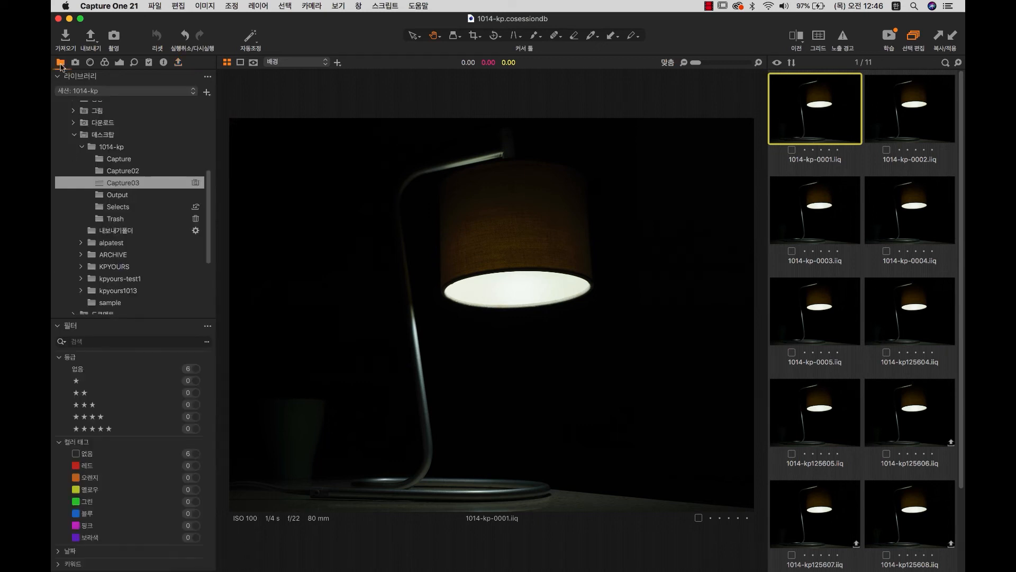
left_click(119, 159)
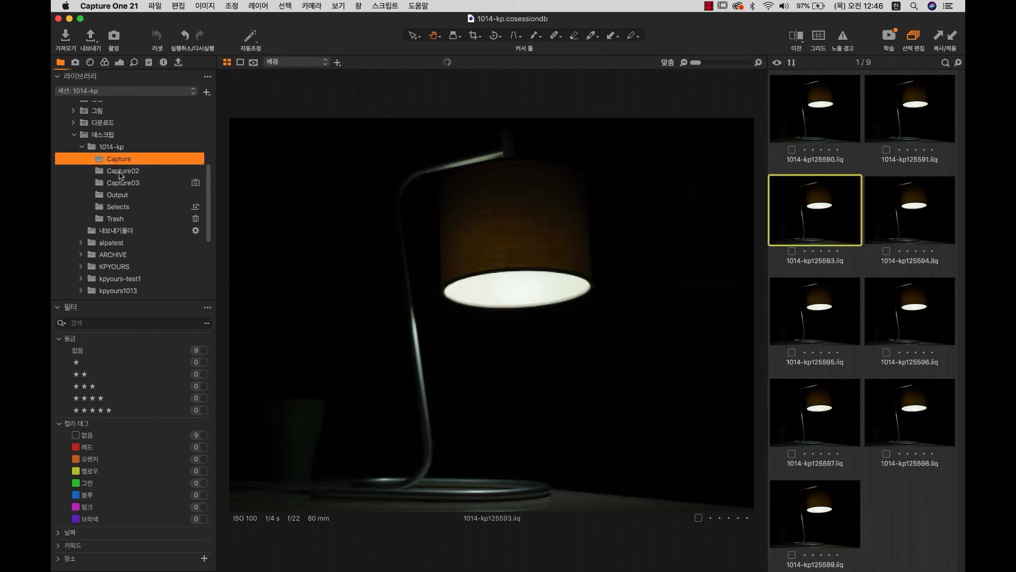
left_click(122, 166)
key("Up")
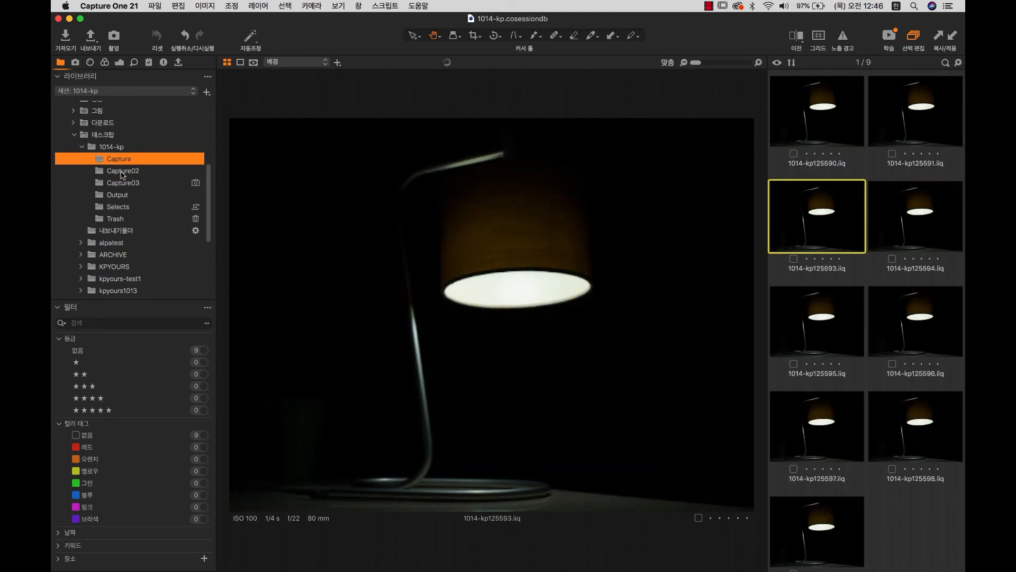
key("Down")
key("Down")
left_click(117, 196)
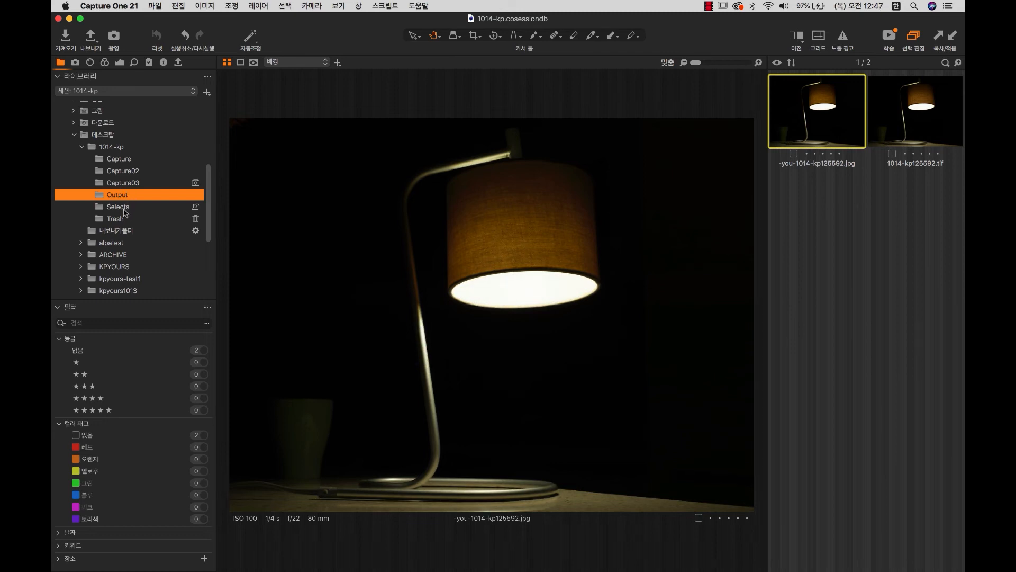
key("Down")
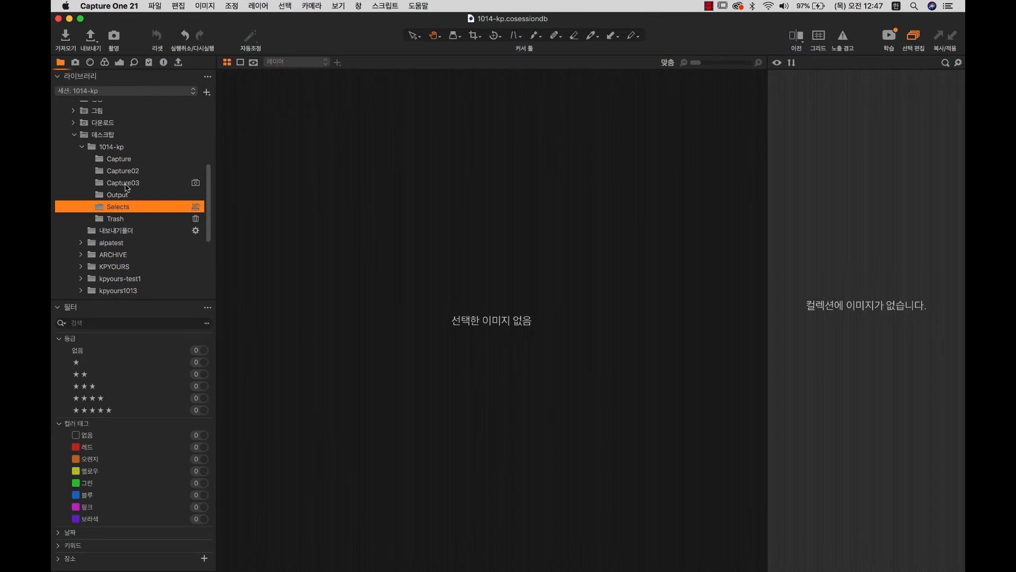
left_click(129, 182)
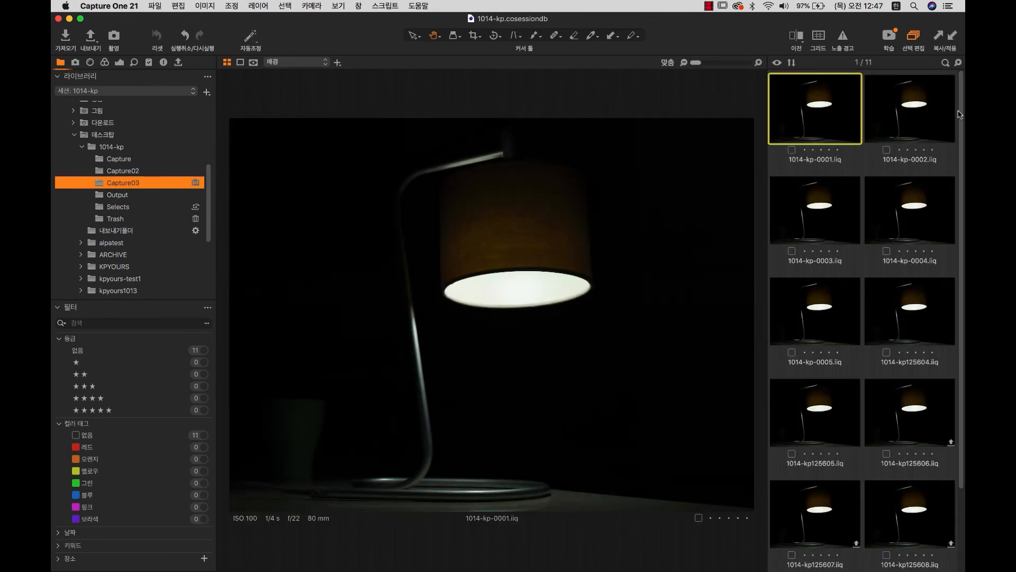
Shoot new frames 0006–0008 into Capture03, then select and five-star 1014-kp-0001.
left_click_drag(961, 108, 964, 219)
left_click_drag(964, 288, 964, 288)
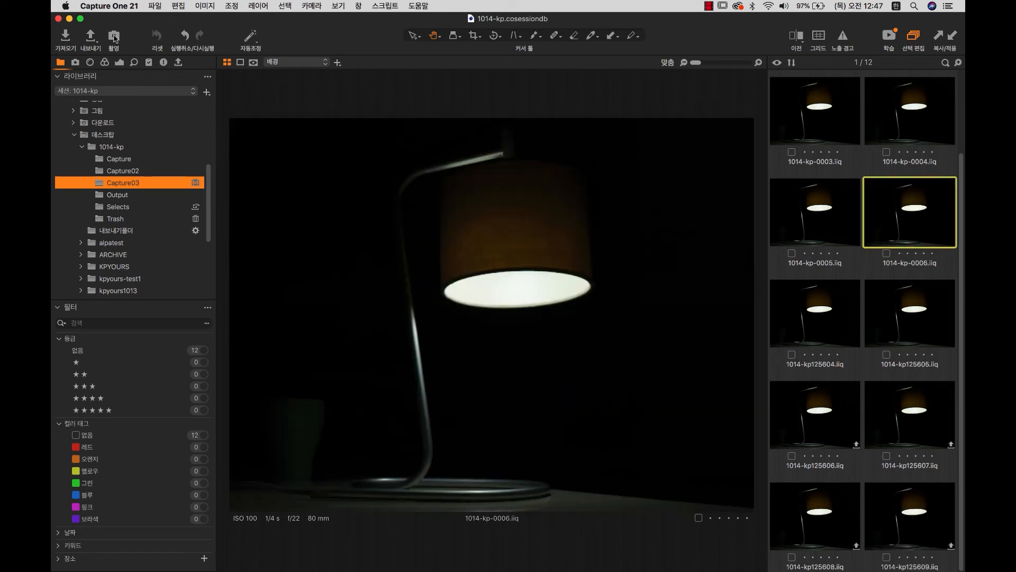
left_click(114, 37)
left_click(114, 37)
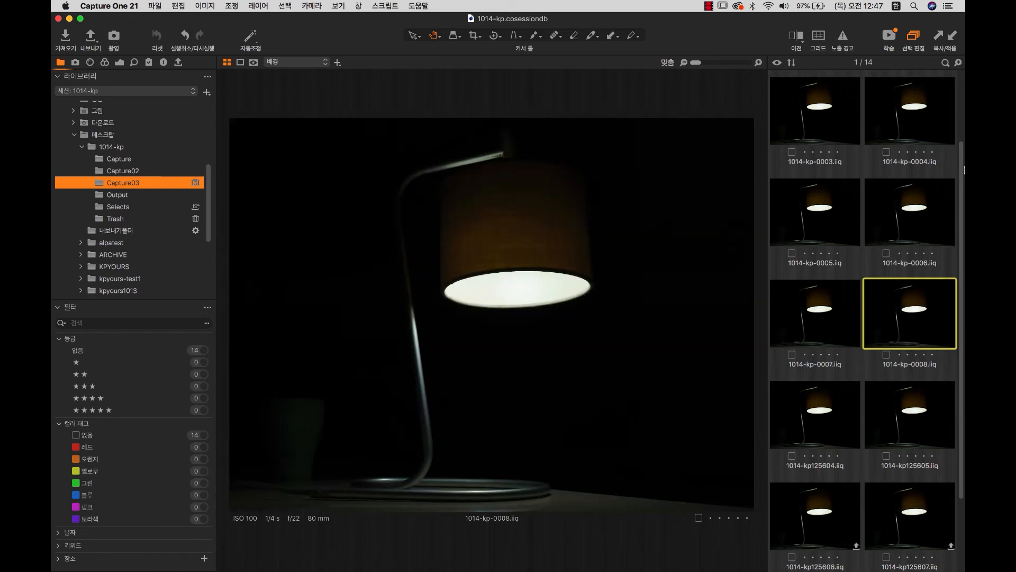
left_click_drag(961, 157, 961, 69)
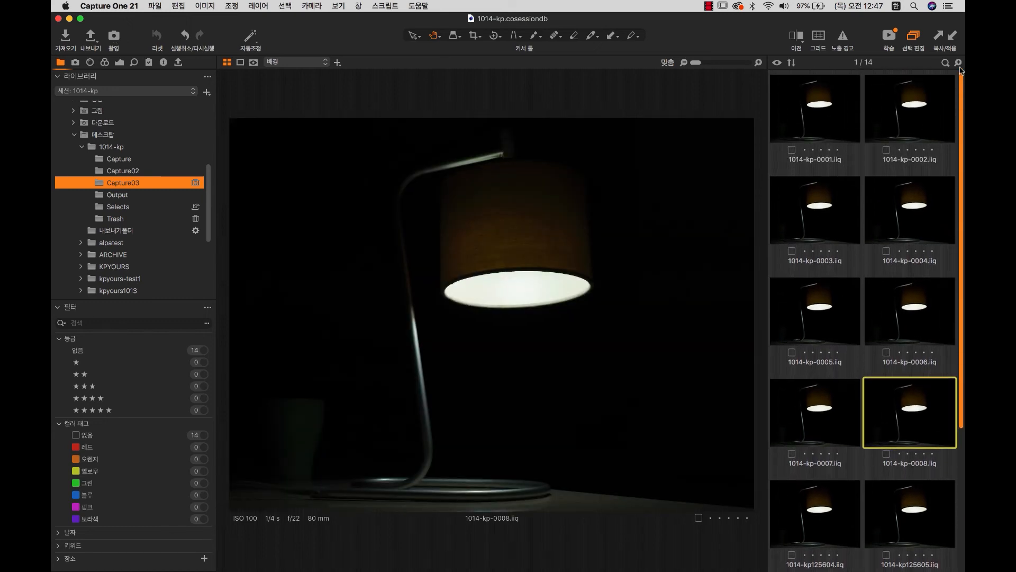
left_click(824, 122)
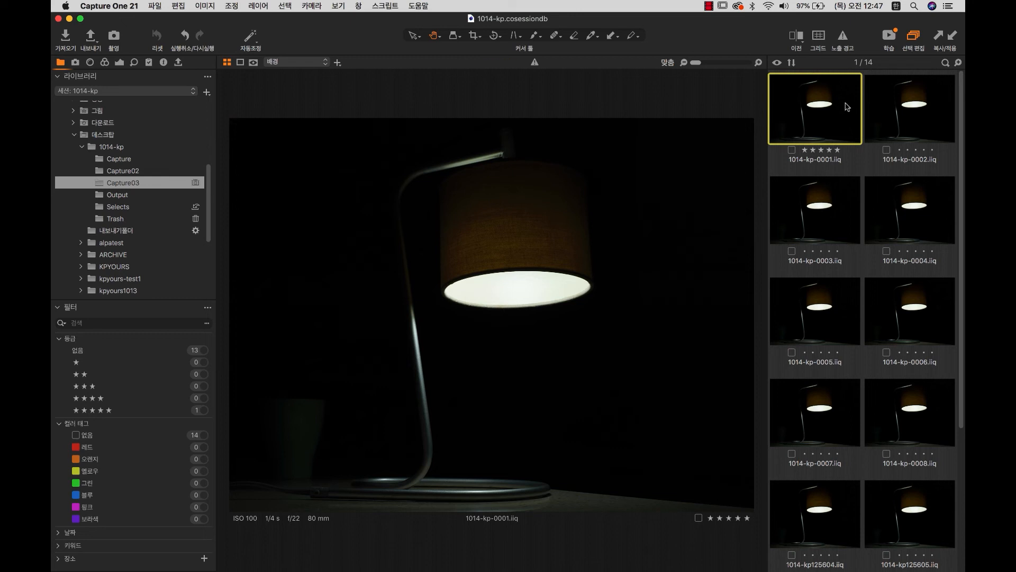
Rate 1014-kp-0004, 0005, kp125605 and kp125608 five stars.
left_click(923, 206)
key("5")
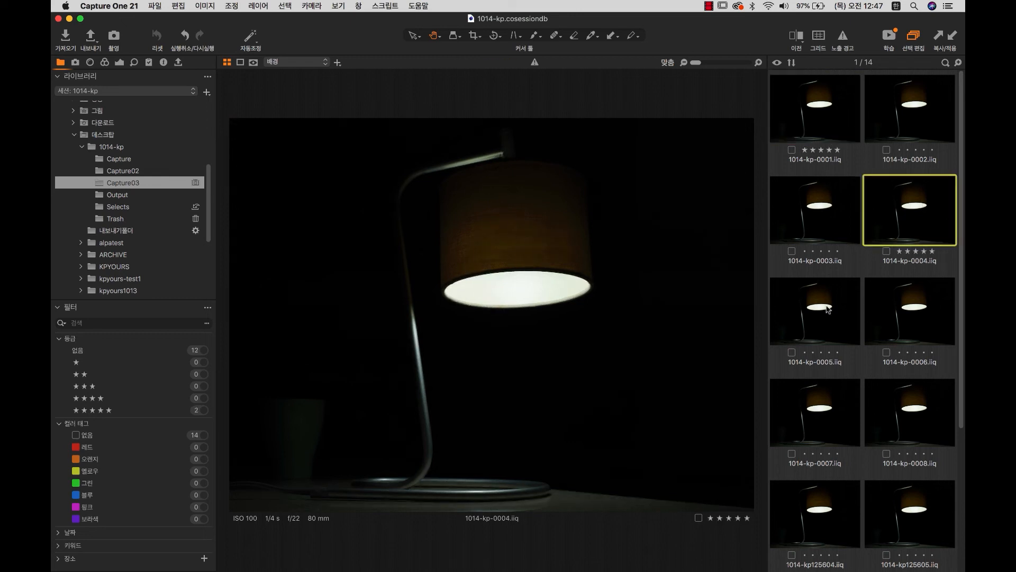
left_click(849, 307)
key("5")
scroll(900, 323, "down", 4)
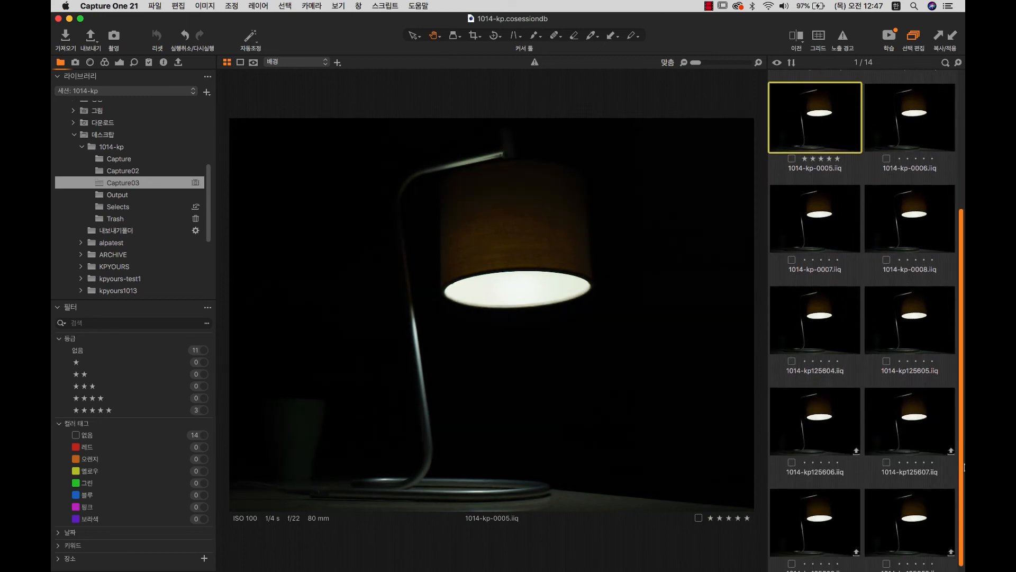
left_click(928, 337)
key("5")
left_click(841, 507)
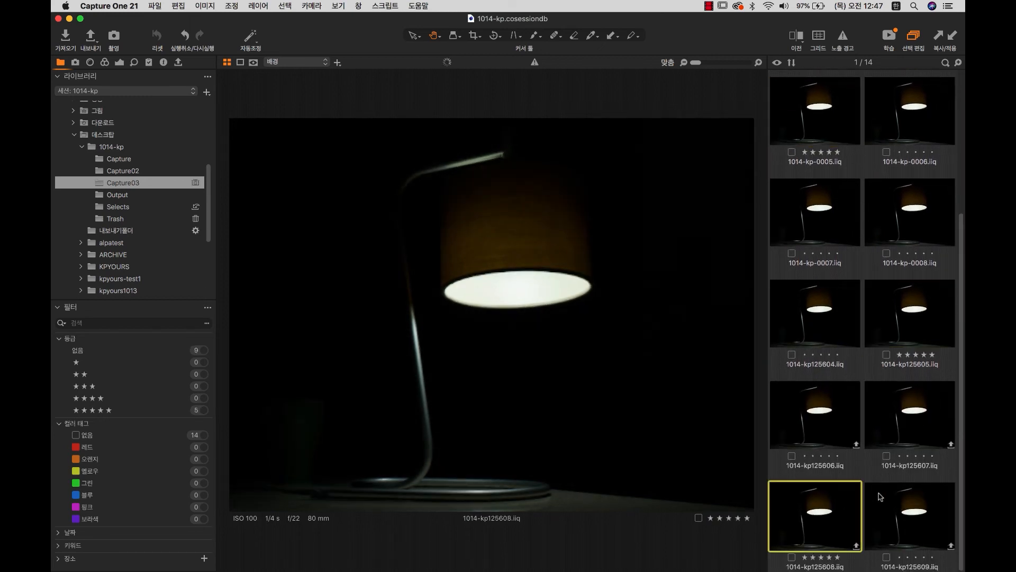
key("5")
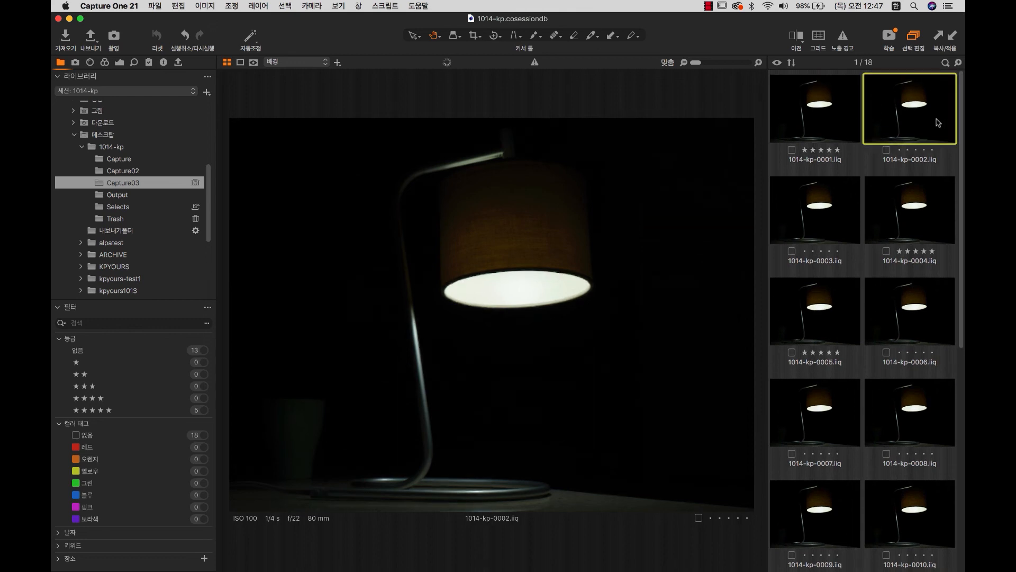
Rate 0002, 0003, 0008, 0011 and kp125604 three stars.
key("3")
left_click(831, 223)
key("3")
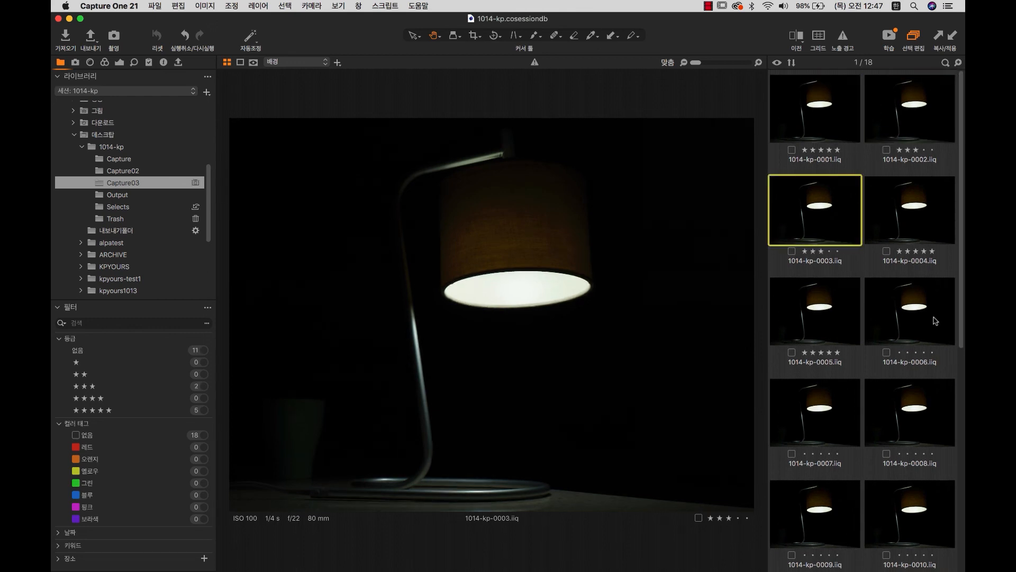
left_click(938, 438)
key("3")
scroll(953, 371, "down", 5)
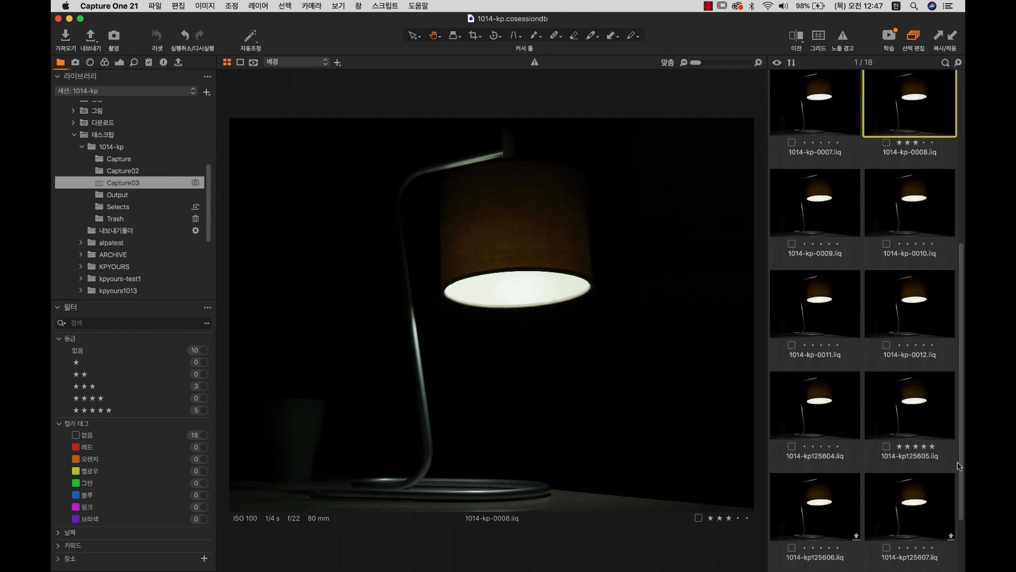
left_click(818, 308)
key("3")
left_click(829, 416)
key("3")
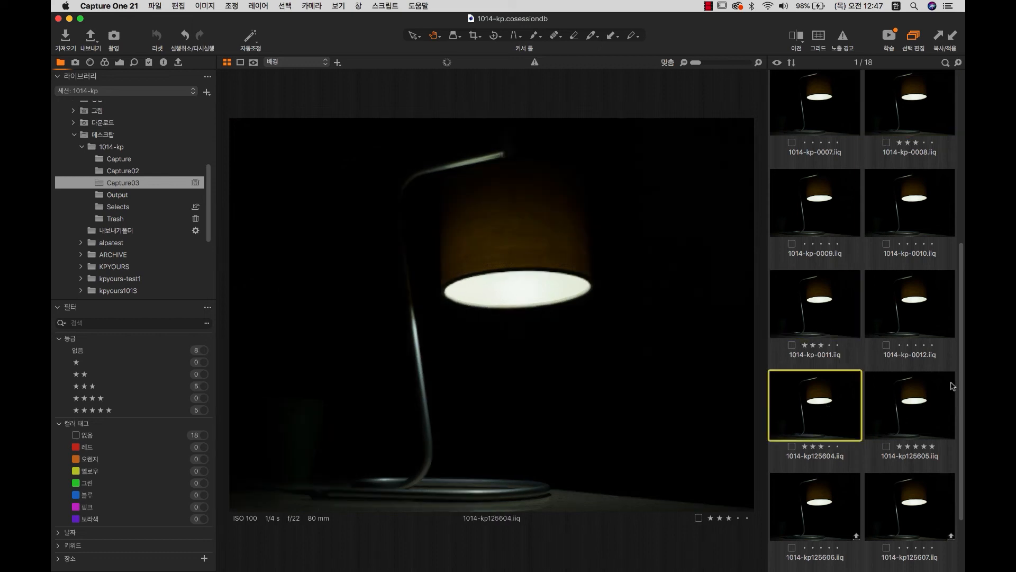
left_click_drag(959, 385, 963, 267)
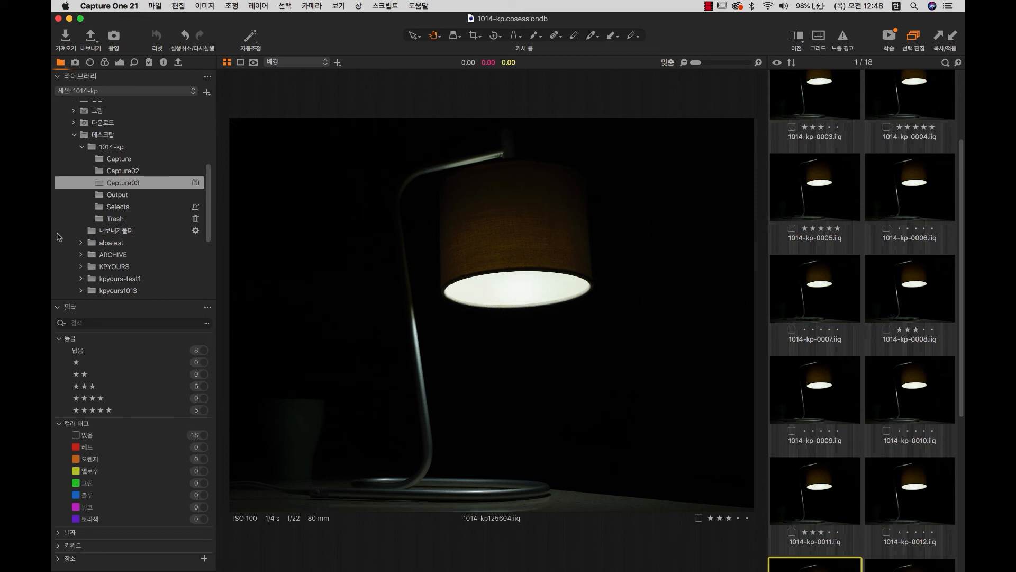
Check the five-star, three-star and unrated filters, clear the filter, and widen the thumbnail grid.
left_click(108, 412)
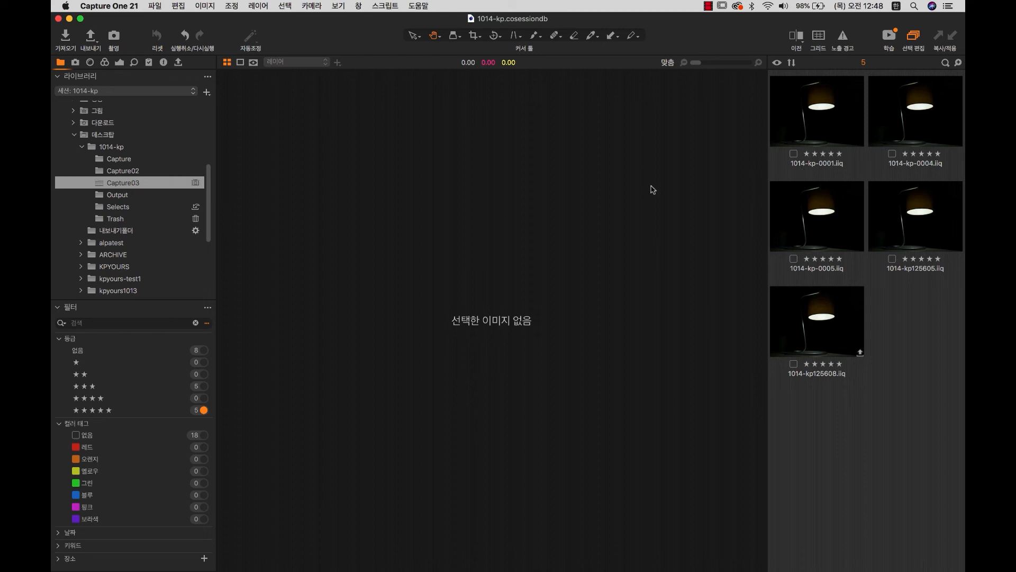
left_click(119, 387)
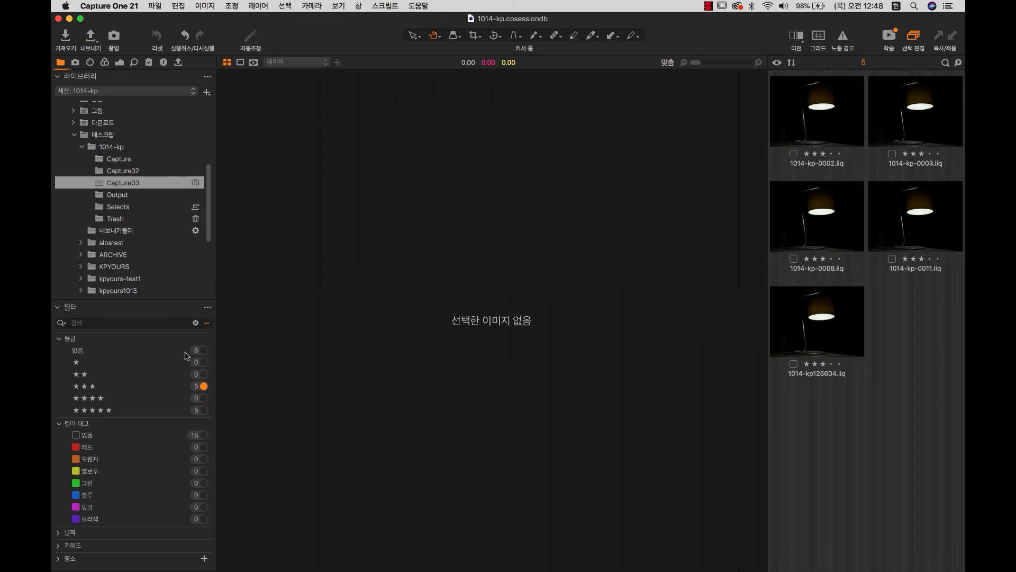
left_click(204, 351)
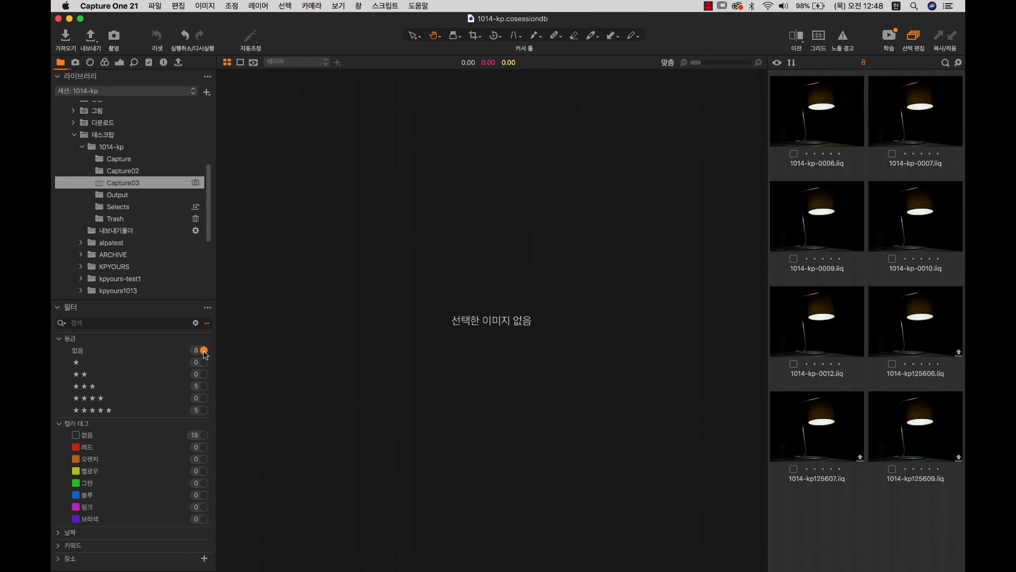
left_click(203, 352)
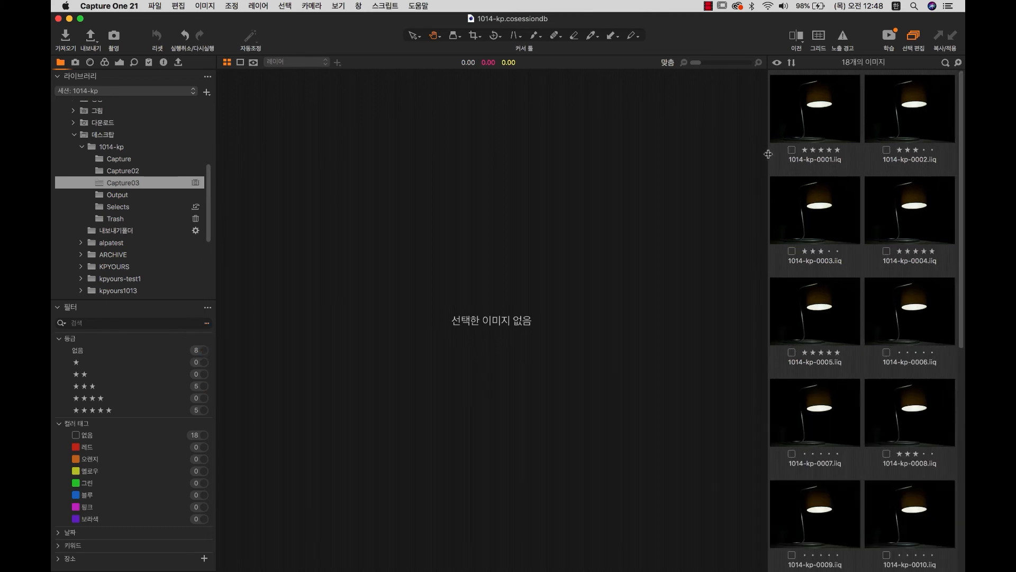
left_click_drag(767, 159, 598, 169)
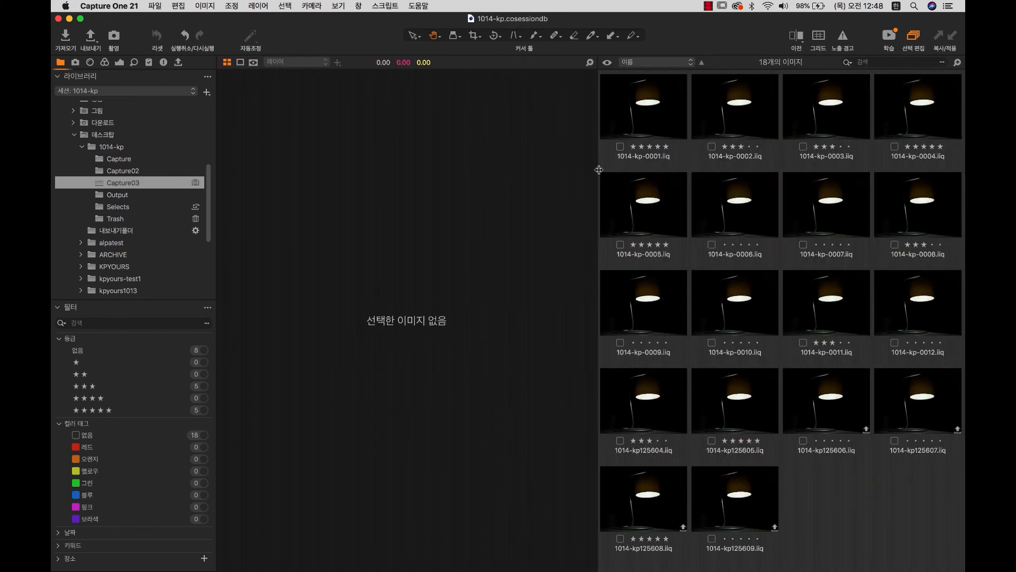
Filter the browser to five-star images and select all five to view side by side.
left_click(661, 225)
left_click(168, 411)
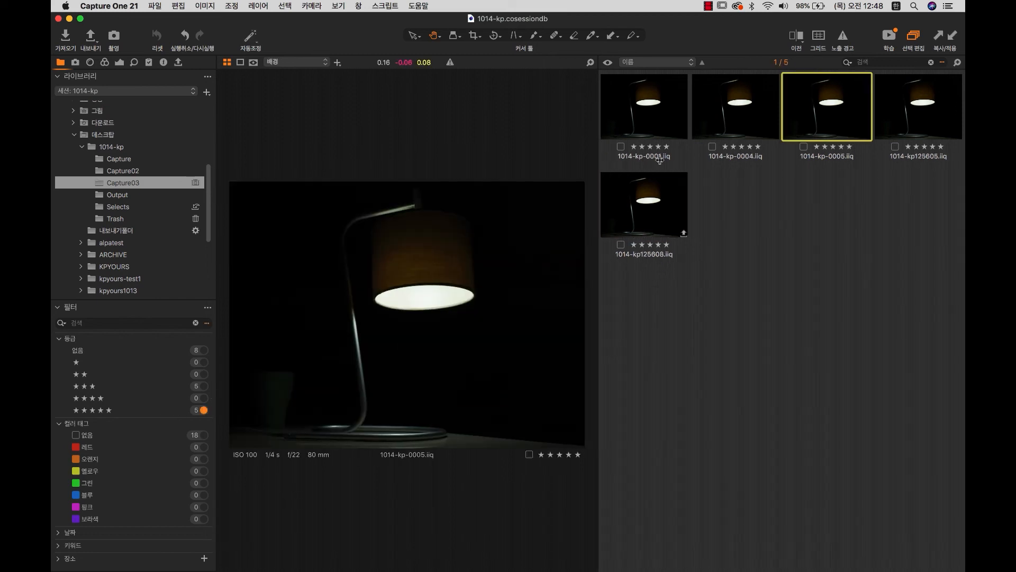
left_click_drag(598, 158, 723, 164)
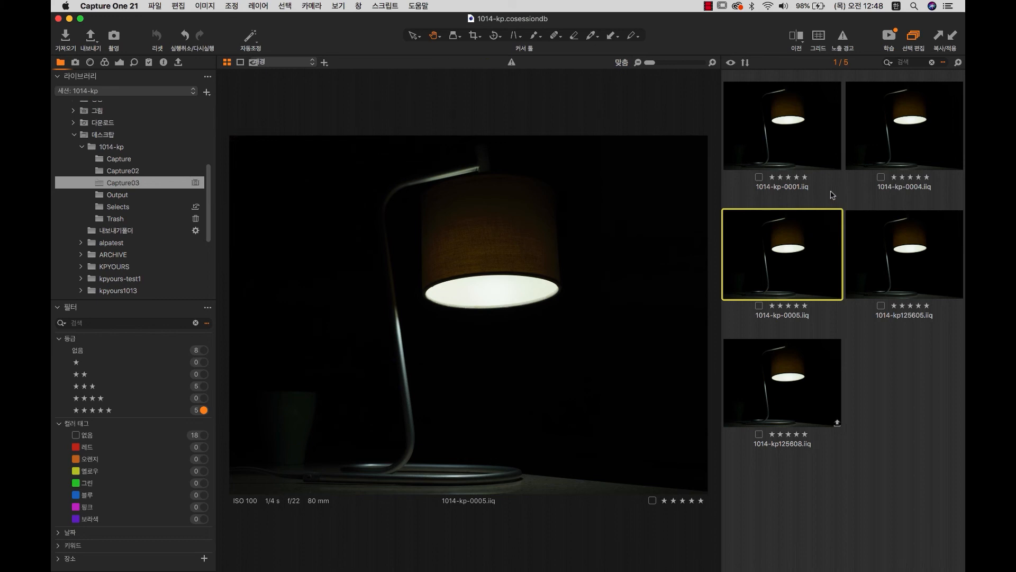
left_click(800, 153)
key("super+a")
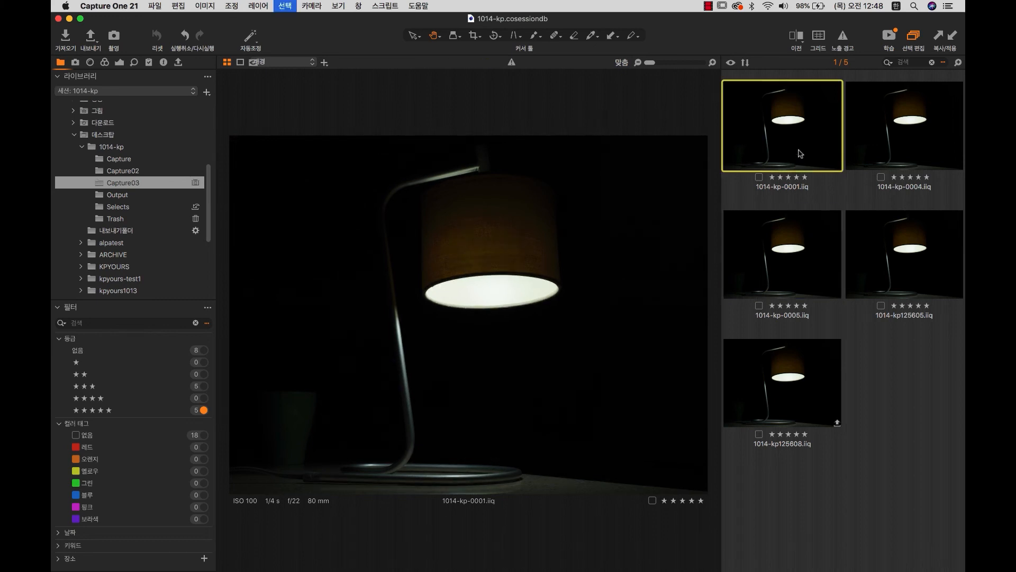
left_click(86, 41)
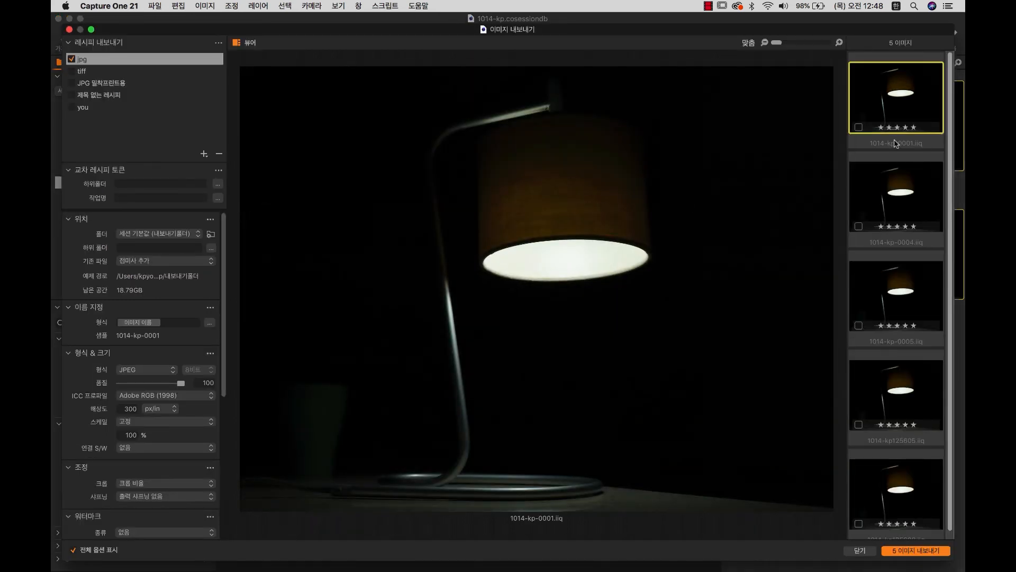
Close the export window without exporting and reveal 1014-kp-0001.iiq in Finder.
left_click(870, 551)
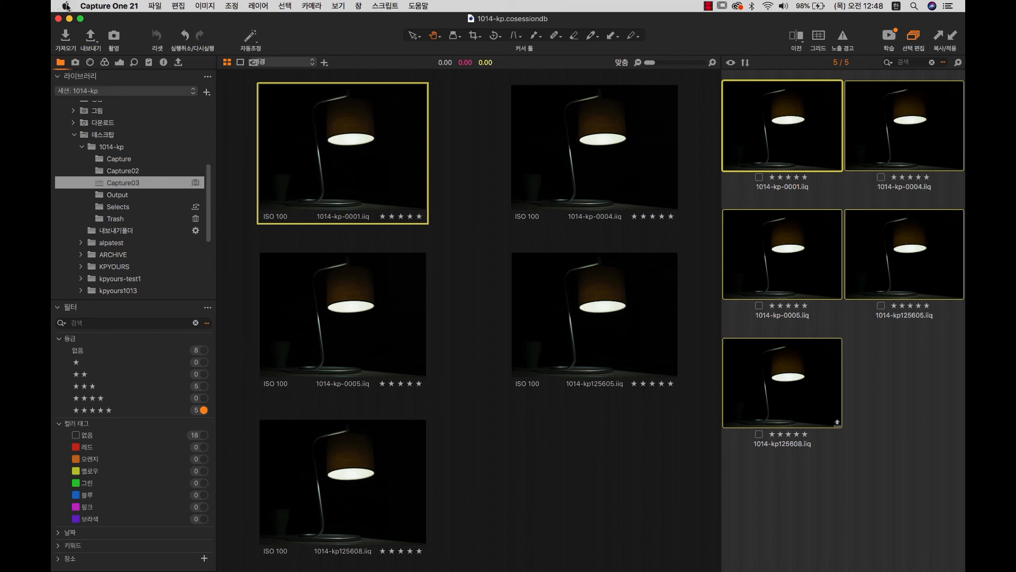
right_click(786, 160)
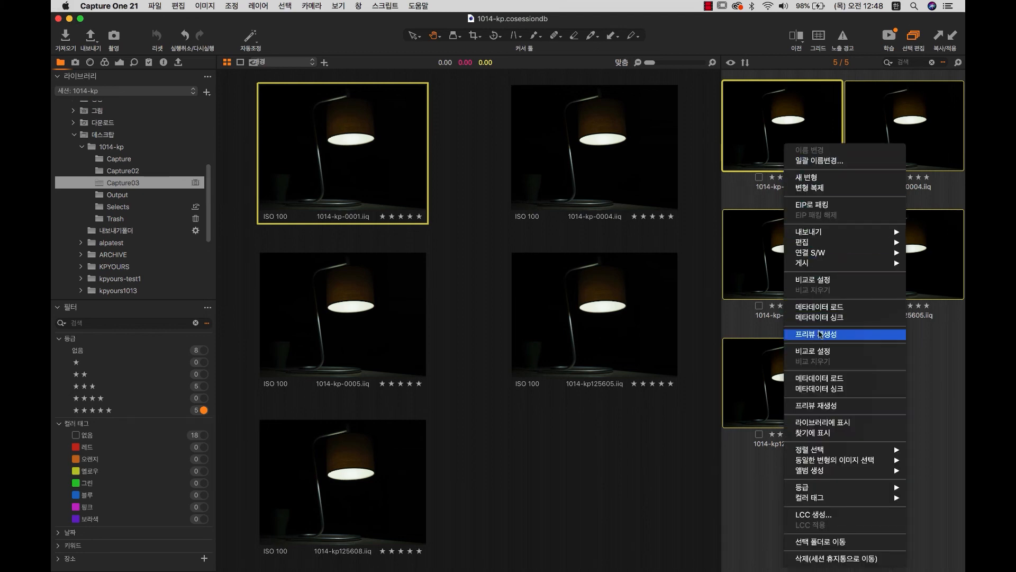
left_click(836, 432)
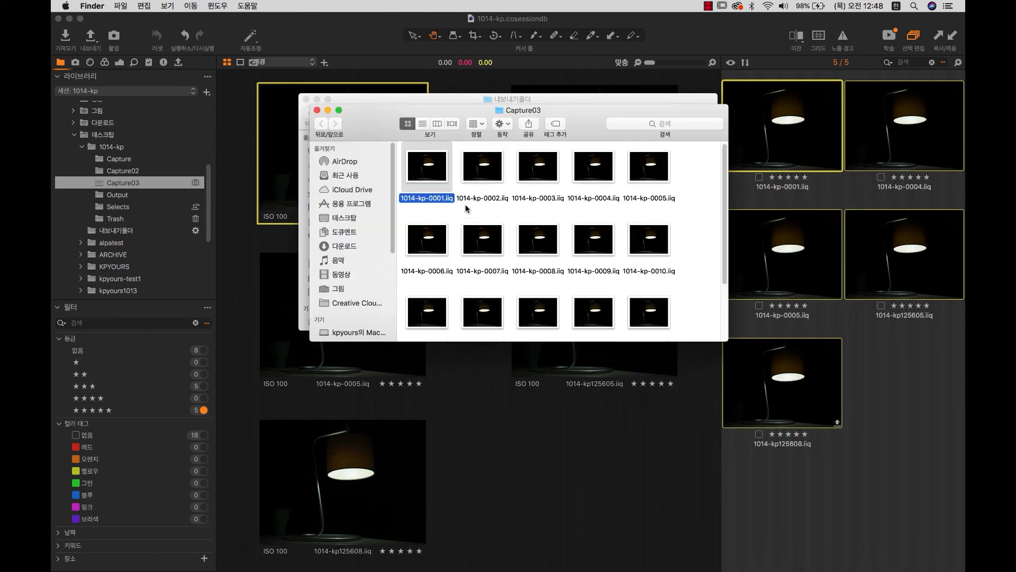
Enlarge and move the Capture03 Finder window to inspect its raw lamp files, then return to Capture One.
left_click_drag(726, 339, 808, 489)
left_click_drag(613, 133, 729, 59)
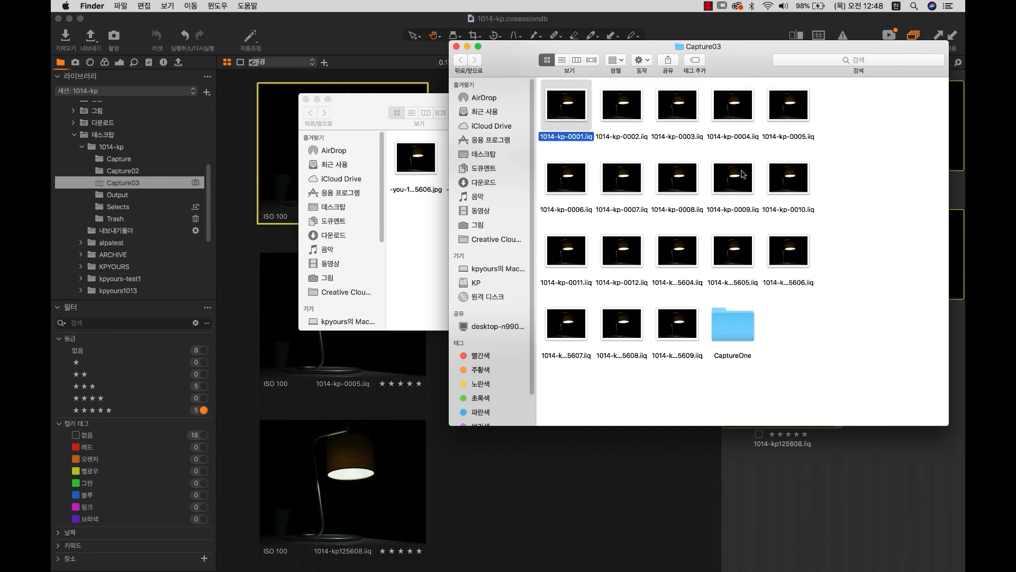
left_click(891, 487)
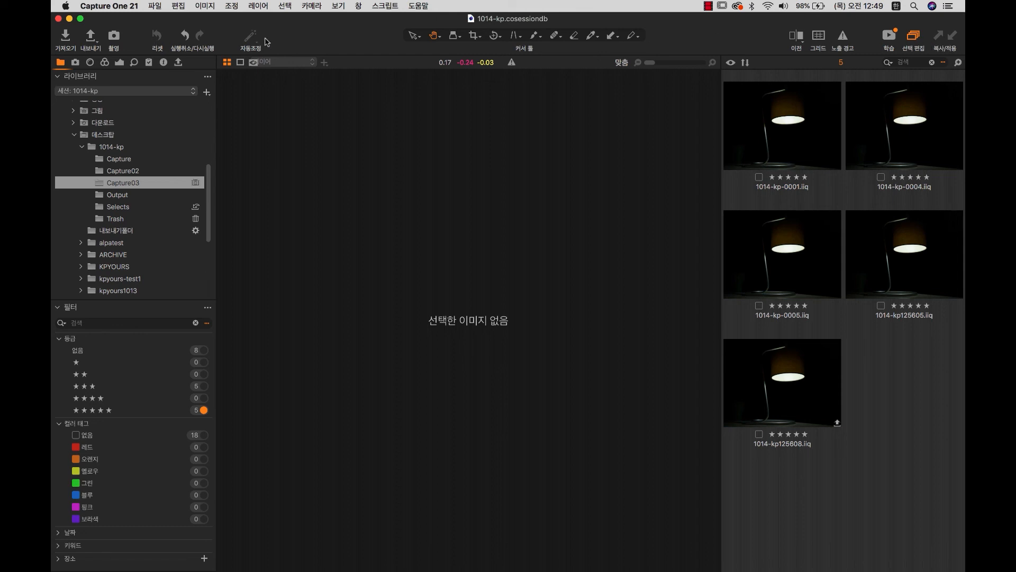
Customize the main toolbar to add the Move to Selects (선택으로 이동) command.
right_click(300, 37)
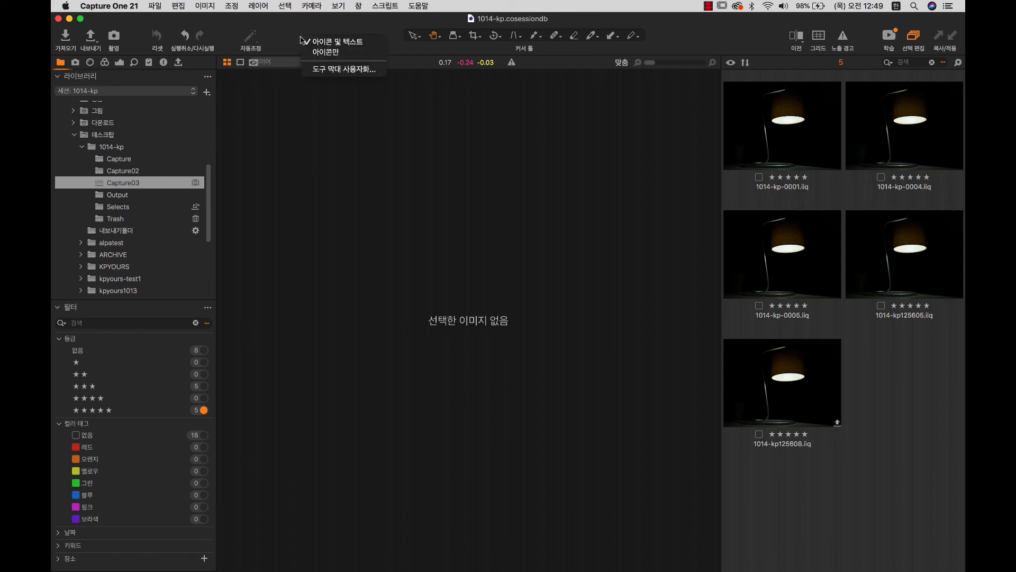
left_click(350, 70)
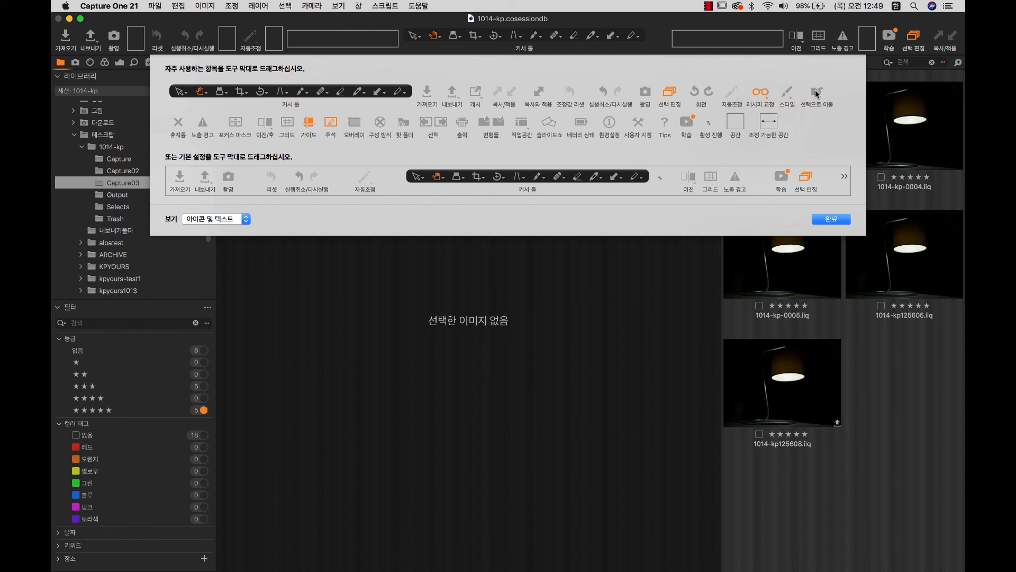
left_click_drag(815, 93, 156, 42)
left_click(831, 218)
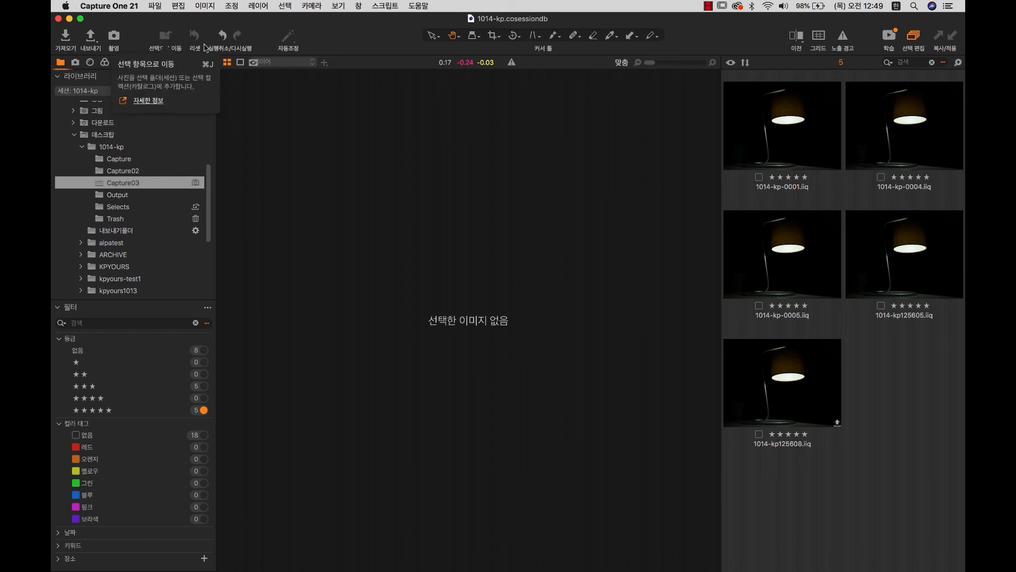
Move all five five-star lamp shots to Selects with the new toolbar button and view that folder.
left_click(794, 146)
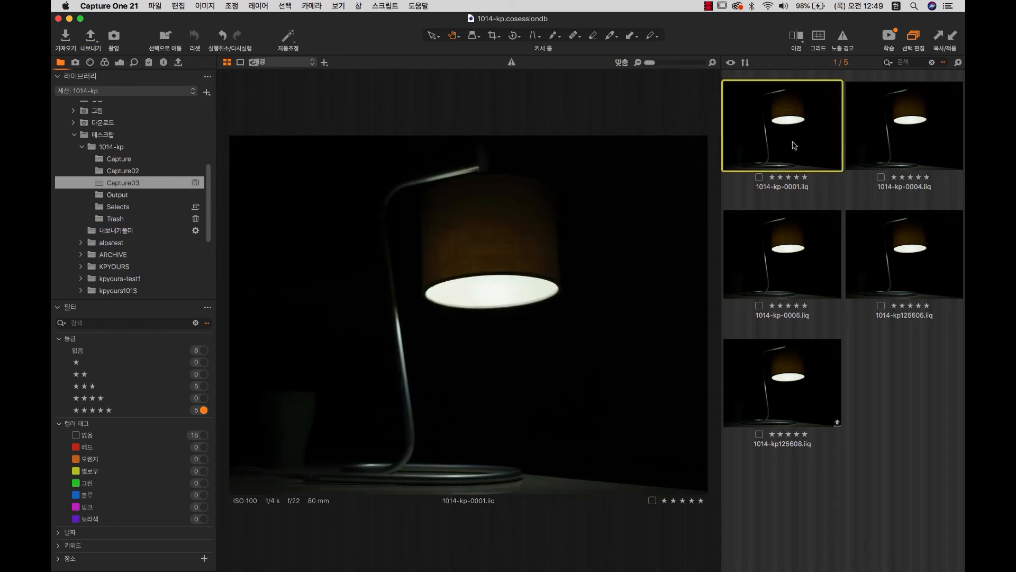
key("super+a")
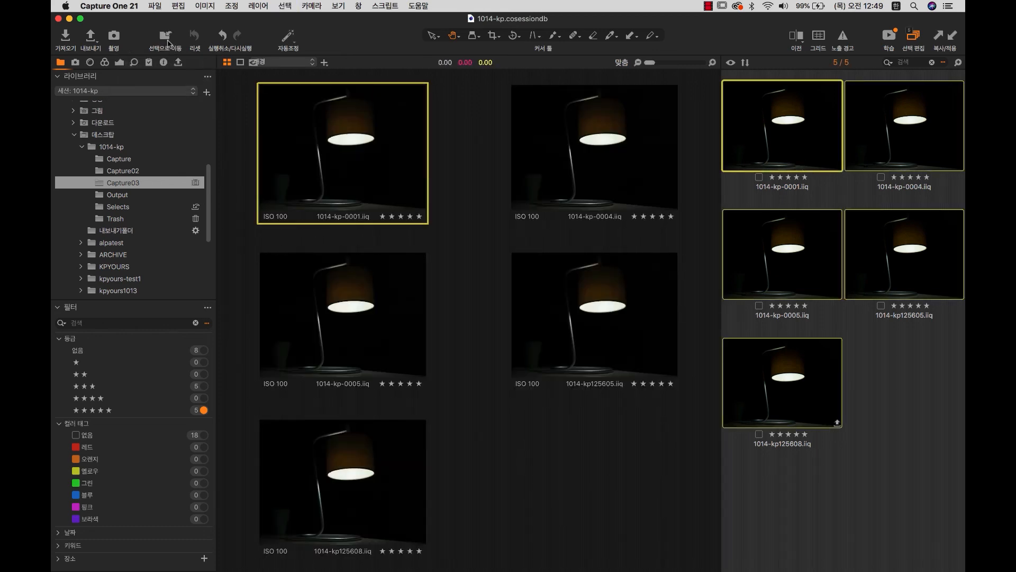
left_click(166, 38)
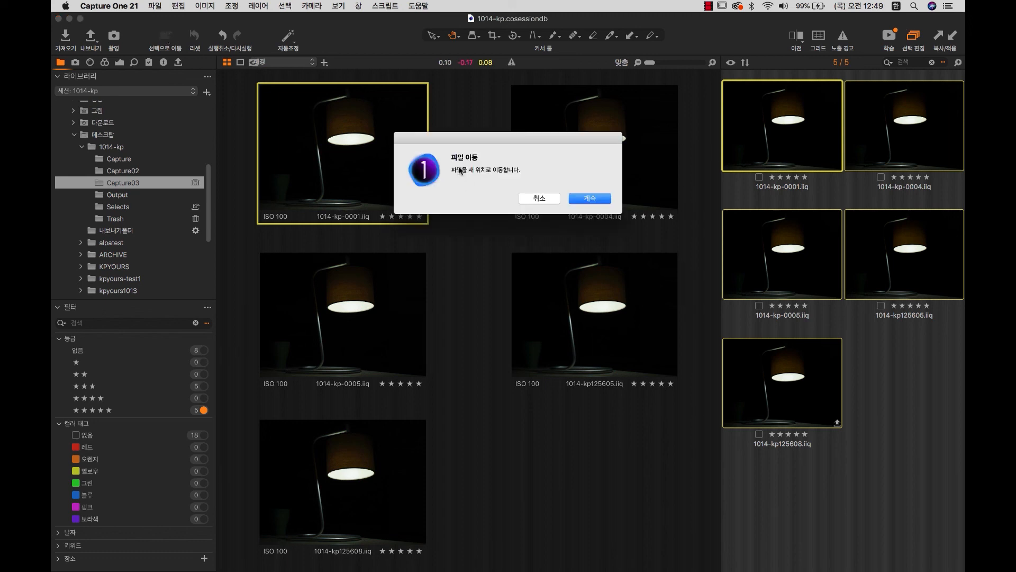
left_click(585, 197)
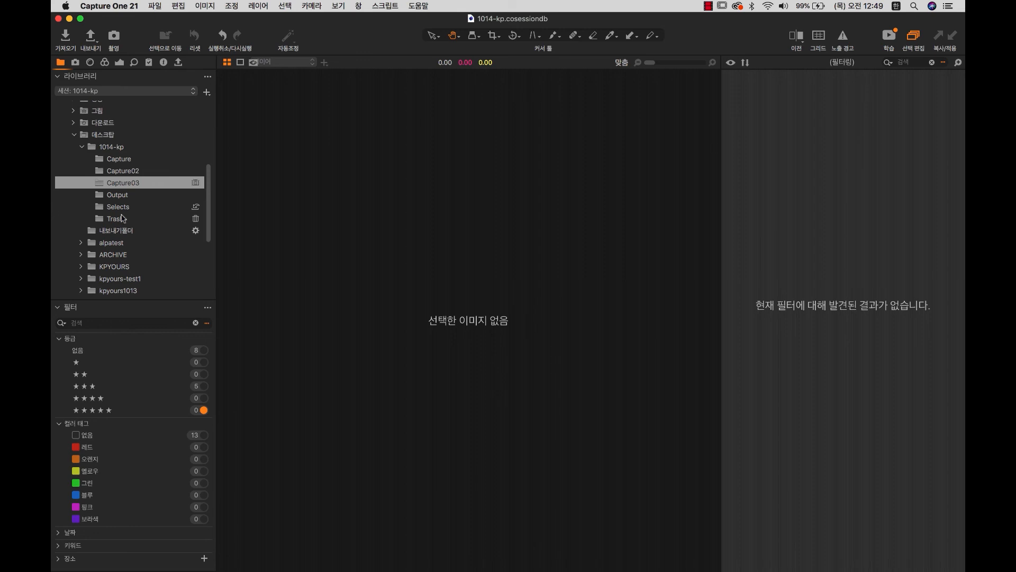
left_click(123, 207)
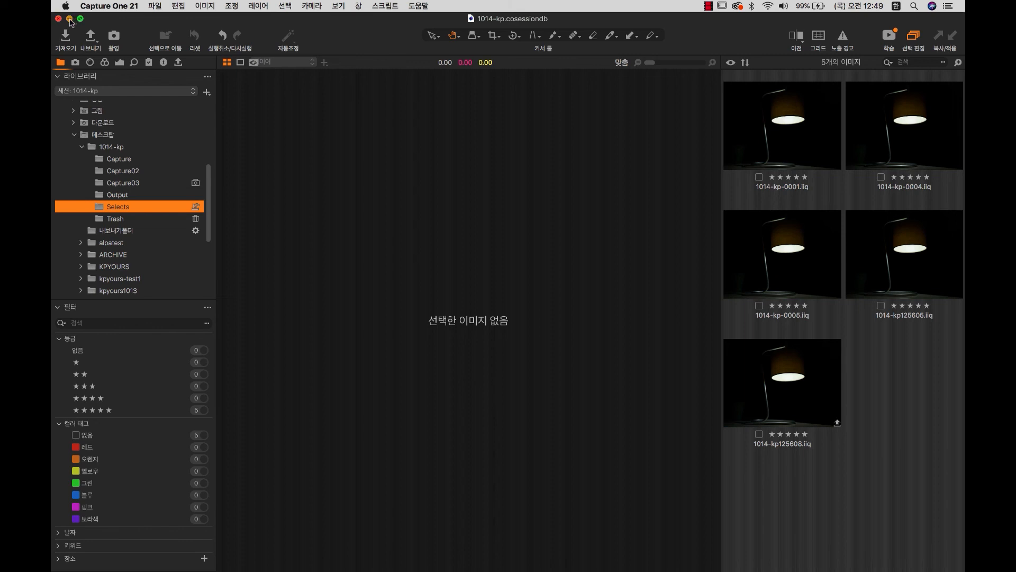
right_click(788, 276)
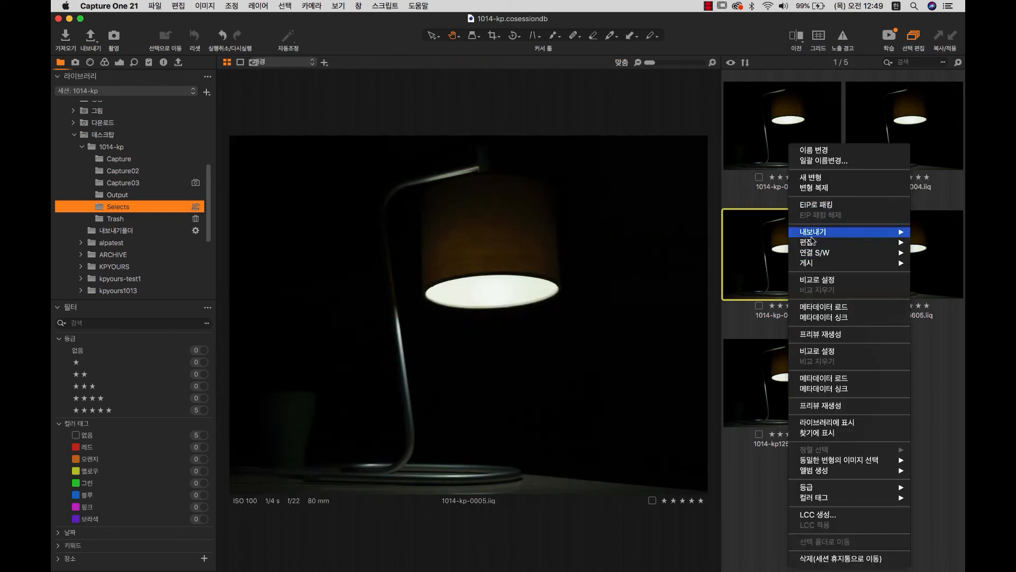
Show 1014-kp-0005 in Finder to confirm Selects holds the five .iiq files, then return.
left_click(843, 433)
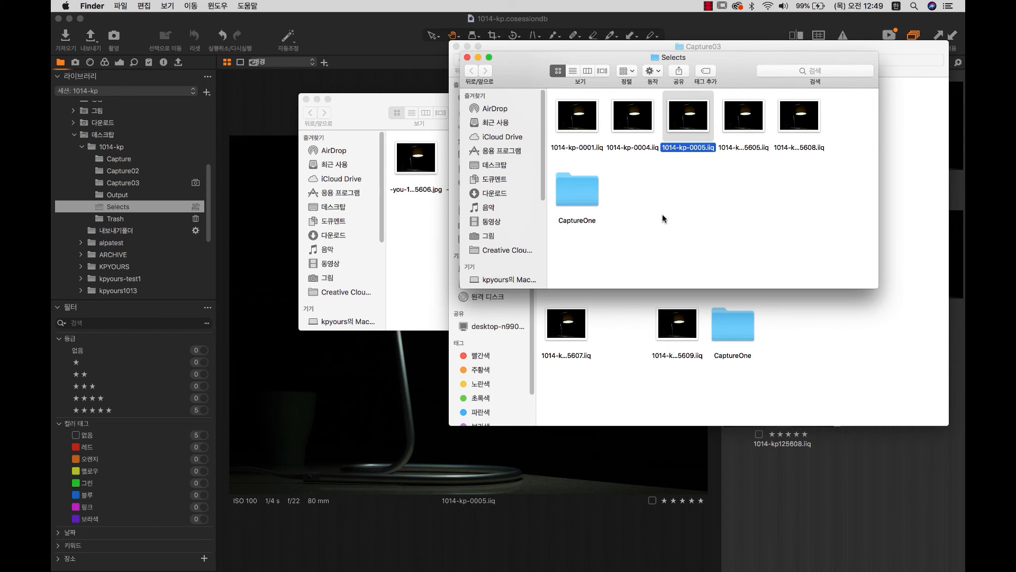
left_click(827, 513)
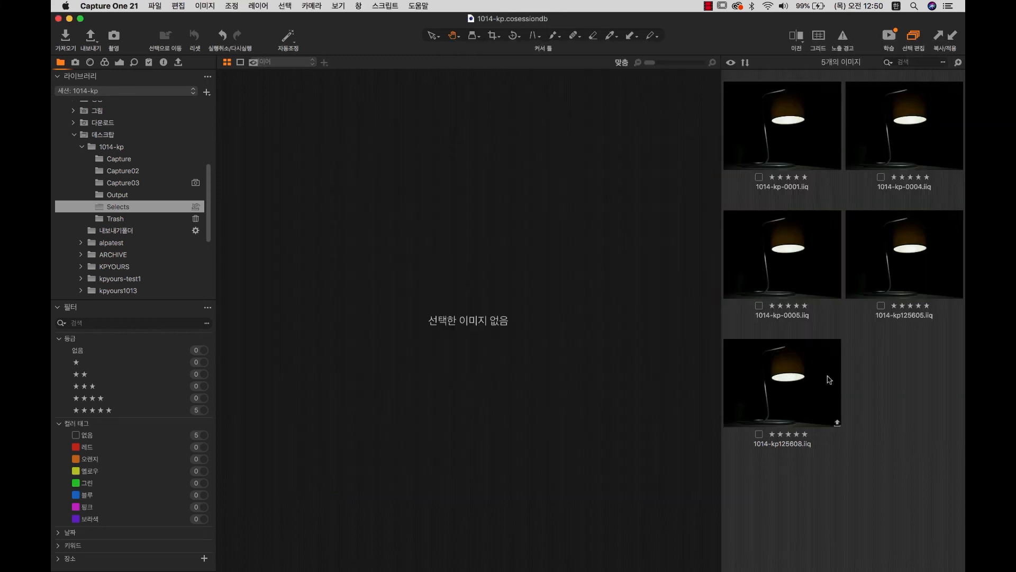
Browse the Capture, Capture02, Capture03 and Selects folders with the five-star filter turned off.
right_click(767, 241)
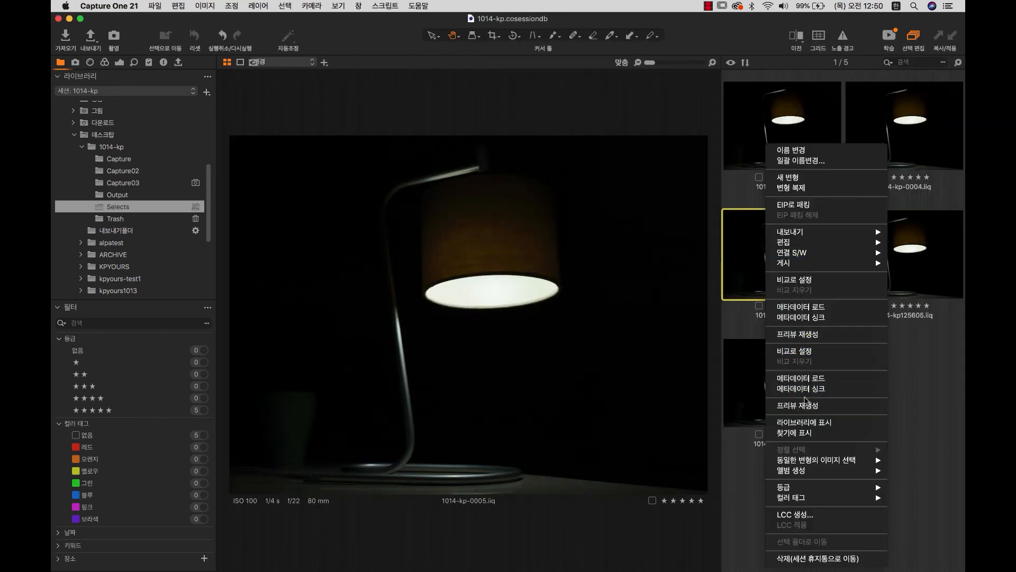
left_click(804, 422)
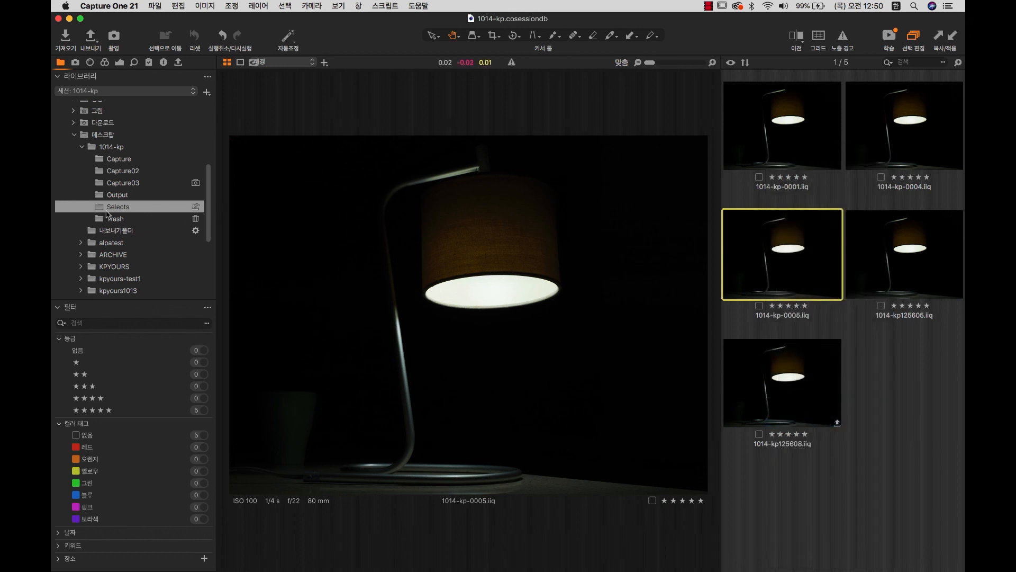
left_click(120, 159)
left_click(123, 171)
left_click(126, 184)
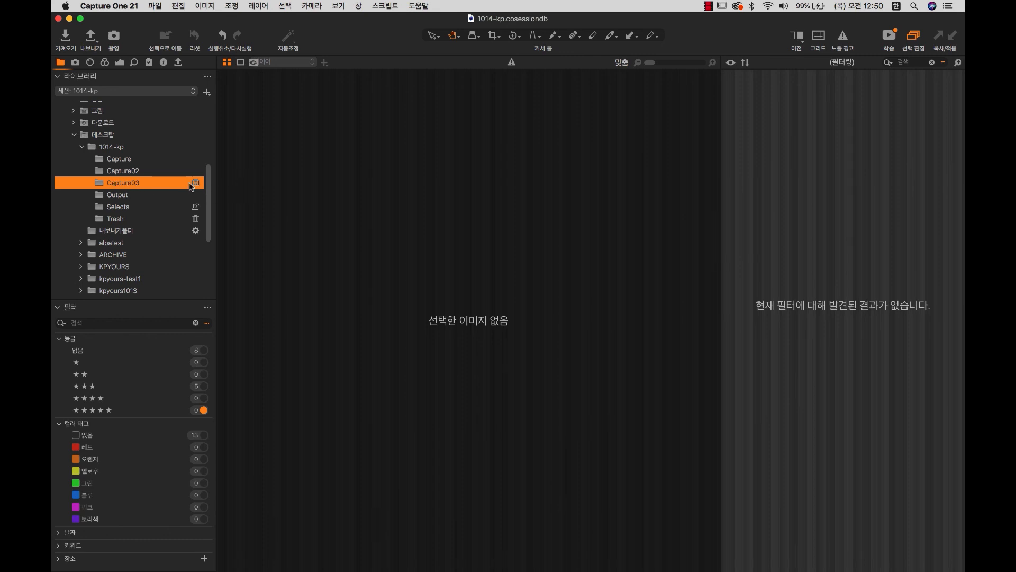
left_click(203, 411)
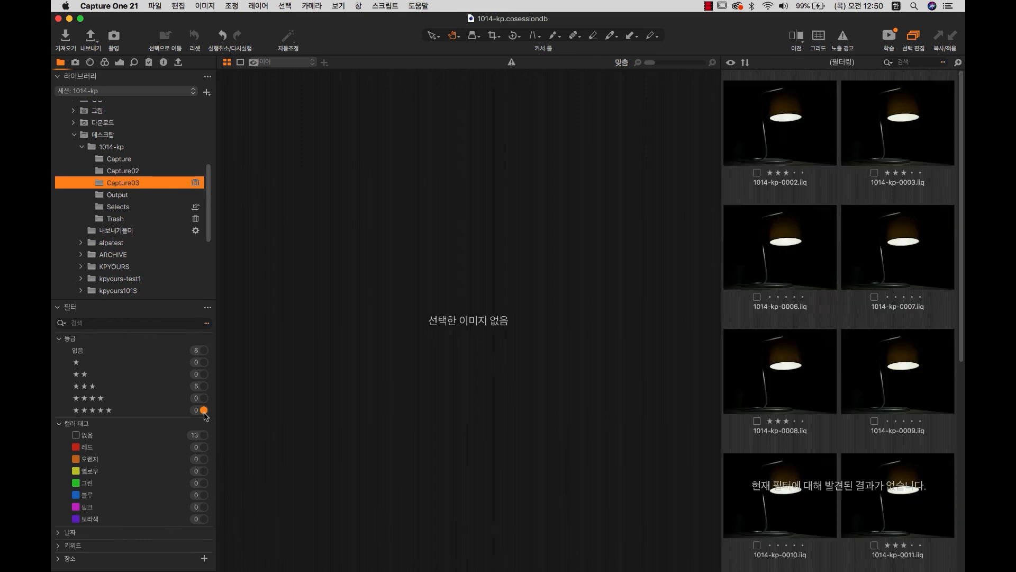
left_click_drag(961, 128, 920, 62)
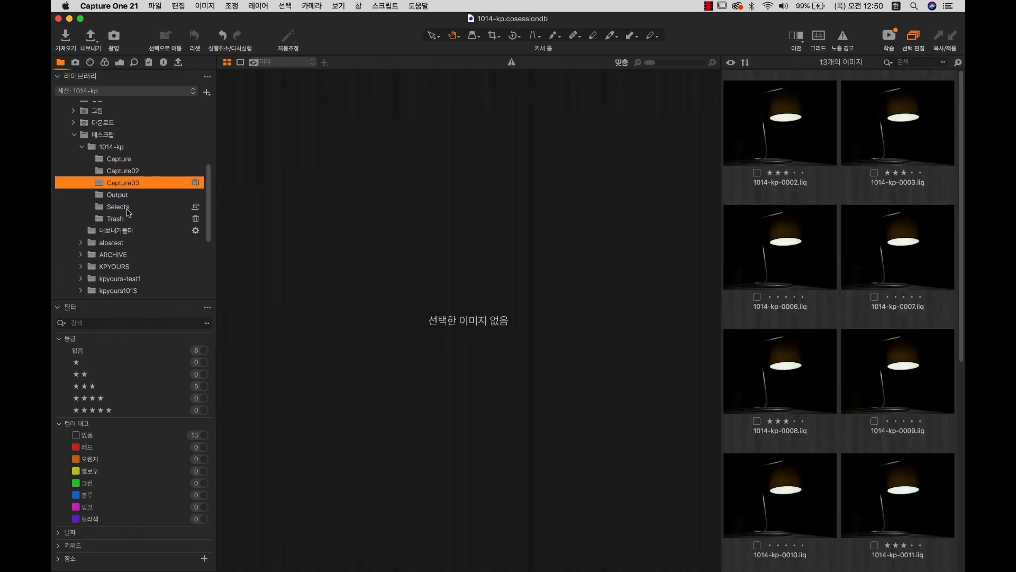
left_click(118, 206)
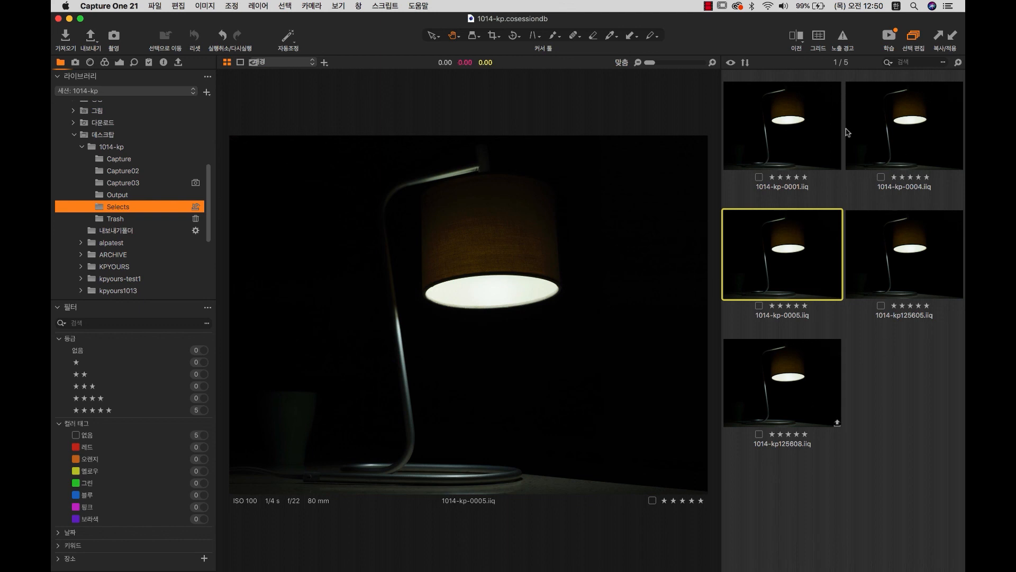
left_click(120, 174)
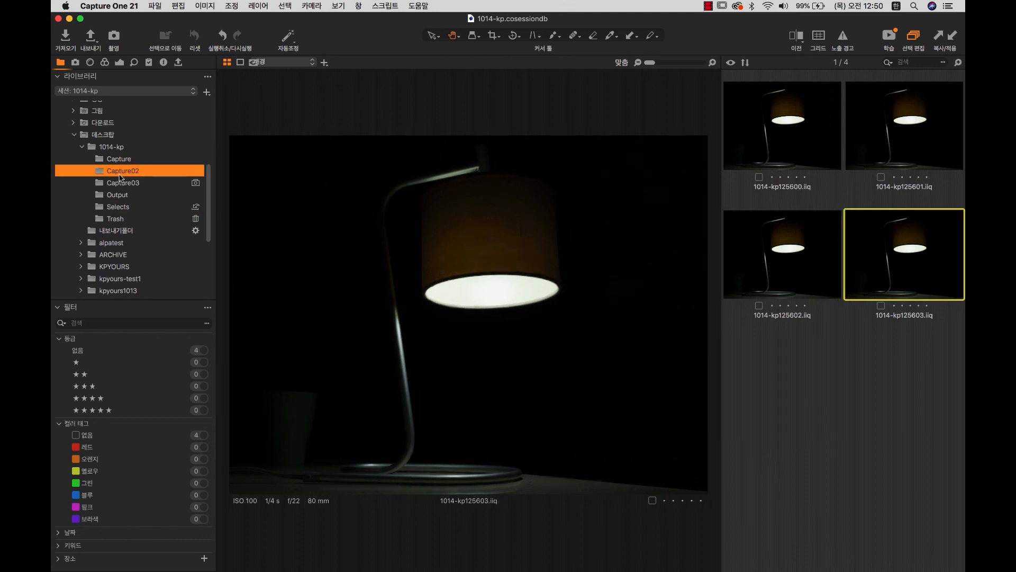
Move 1014-kp125601 from Capture02 into Selects and check that it arrived.
left_click(913, 145)
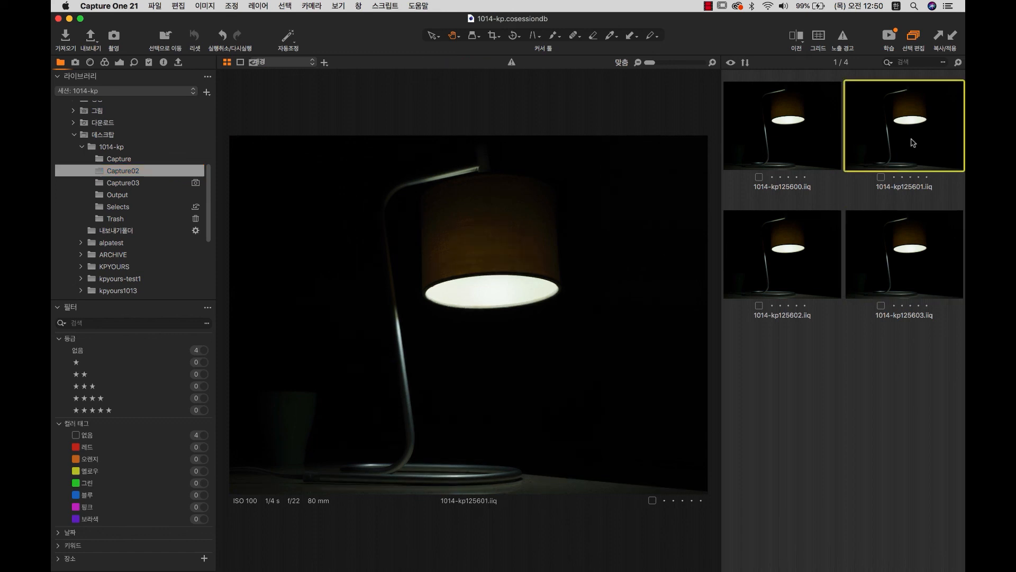
right_click(911, 131)
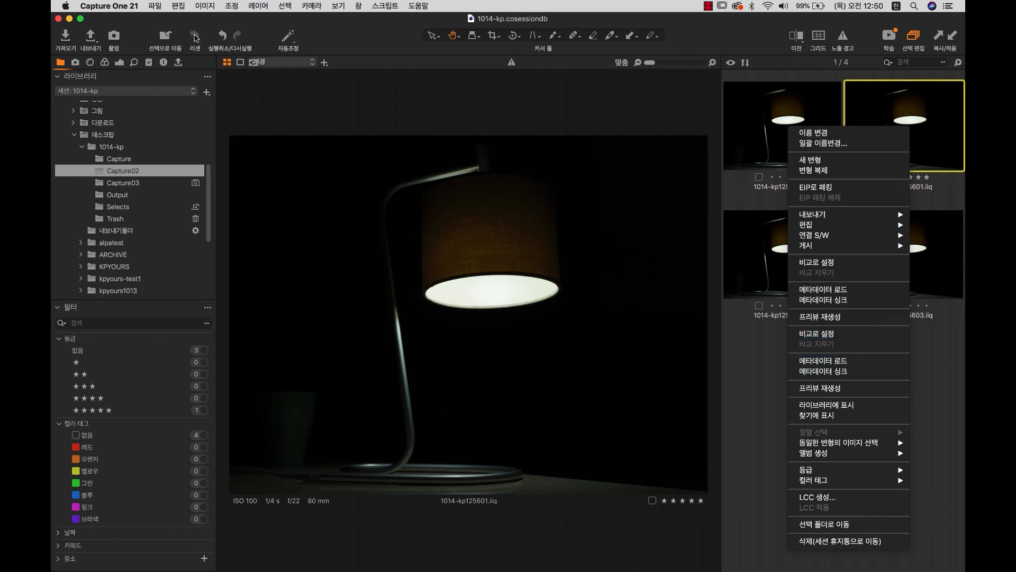
left_click(165, 37)
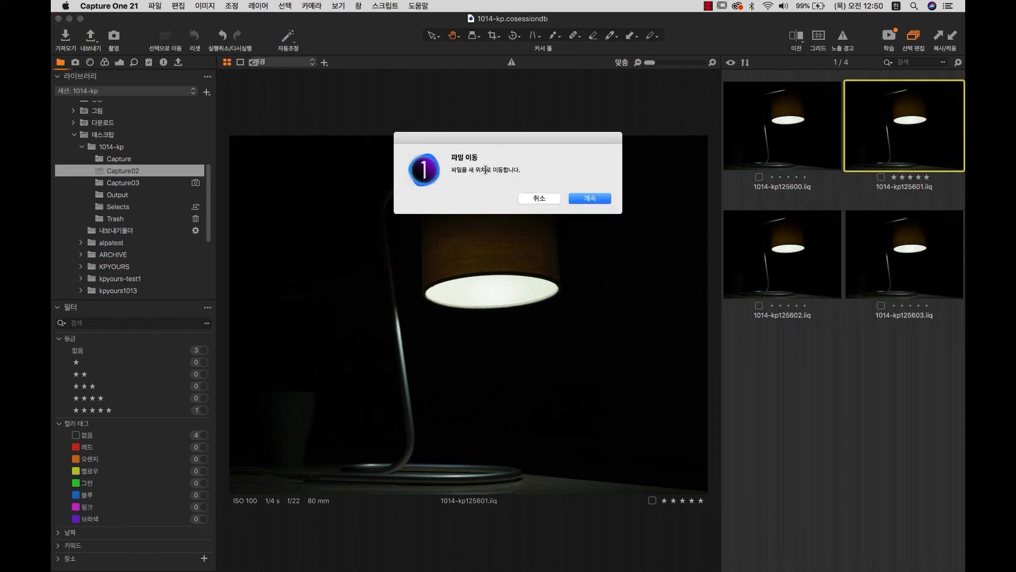
left_click(590, 198)
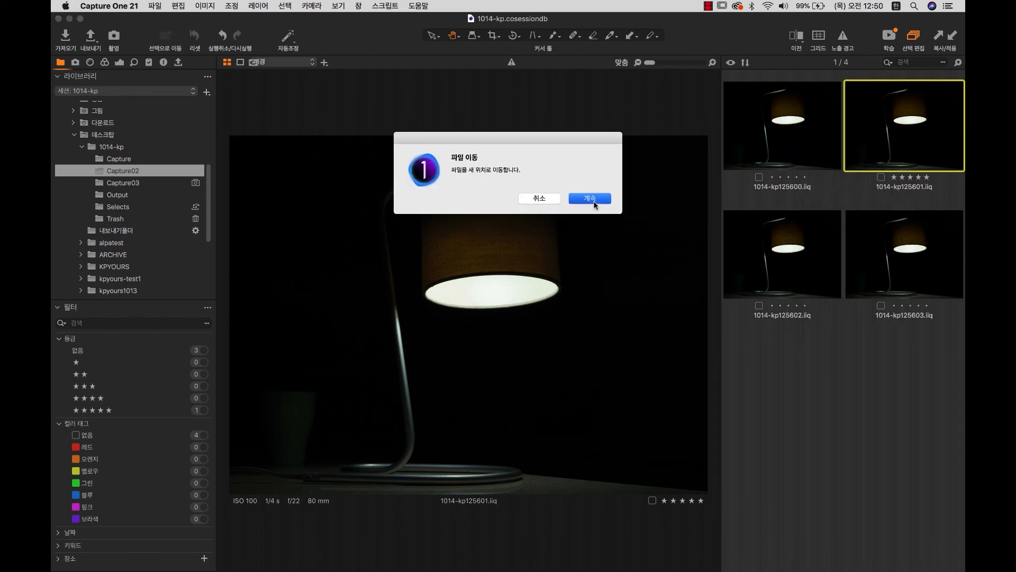
left_click(135, 210)
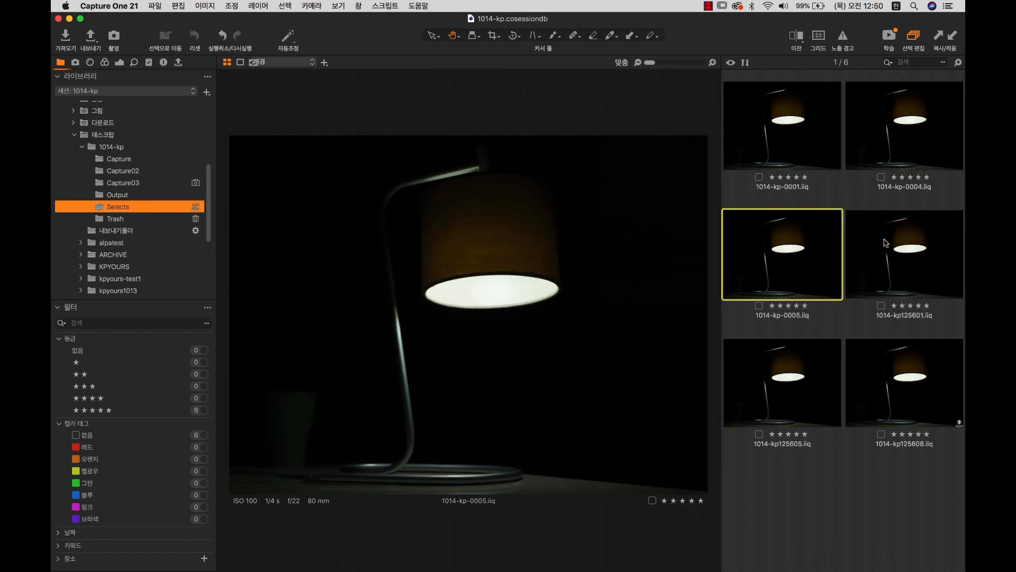
Clear 1014-kp-0005's rating and drag it from Selects back into Capture03.
left_click(127, 183)
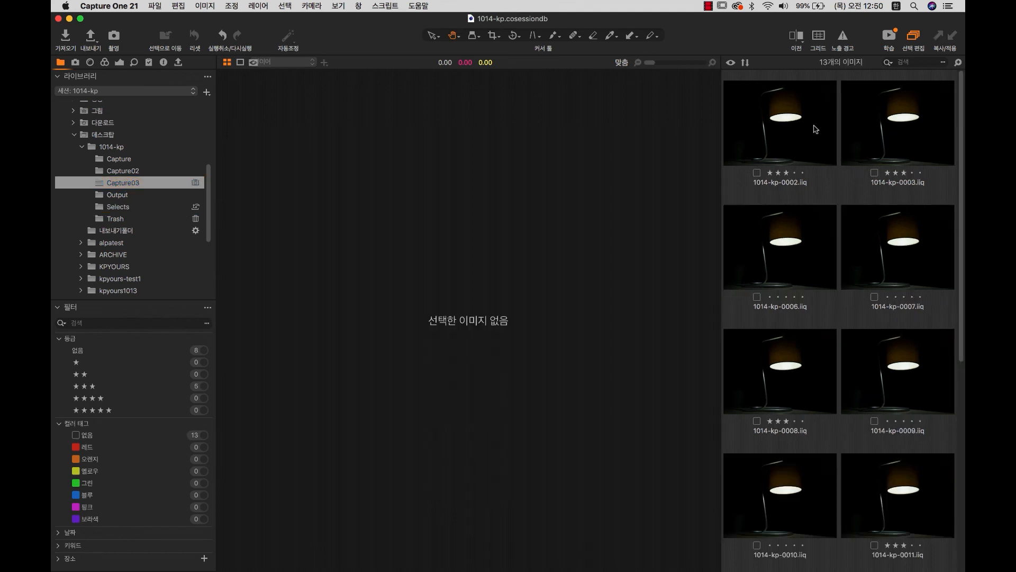
mouse_move(813, 129)
left_mouse_down()
mouse_move(136, 201)
mouse_move(863, 111)
mouse_move(796, 130)
left_mouse_up()
left_click(130, 207)
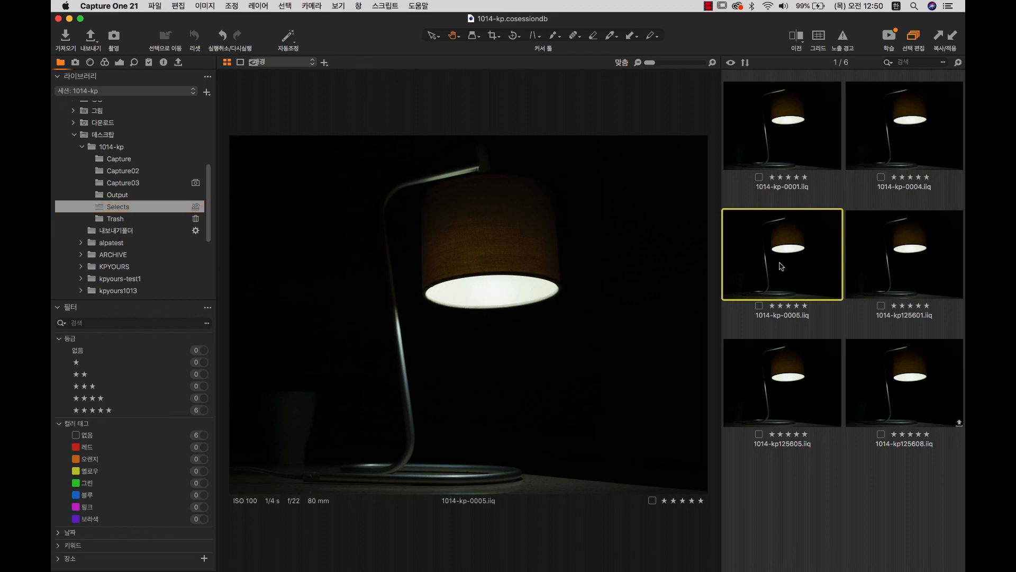
left_click(786, 281)
key("0")
left_click_drag(788, 254, 136, 184)
left_click(136, 183)
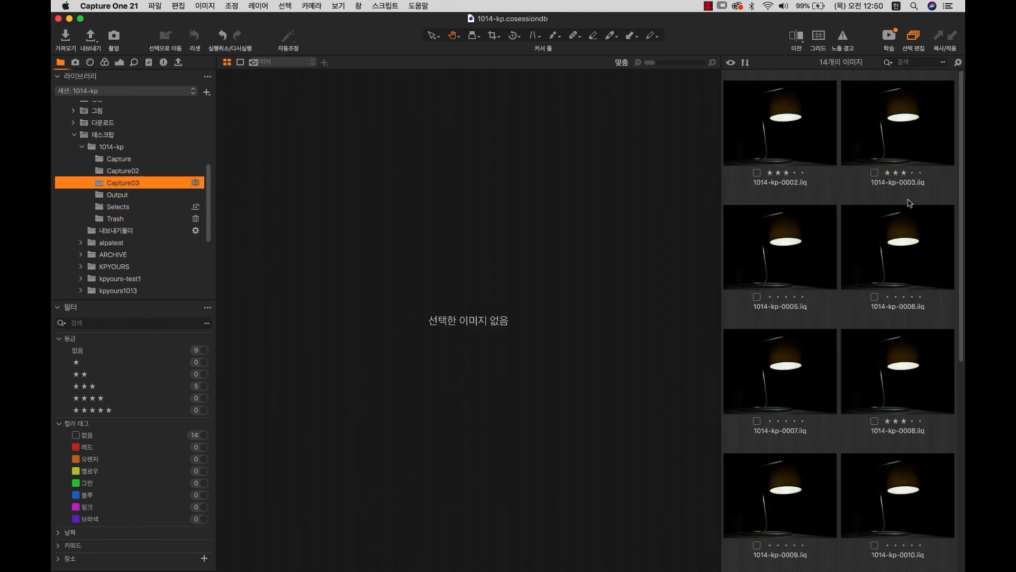
left_click(118, 211)
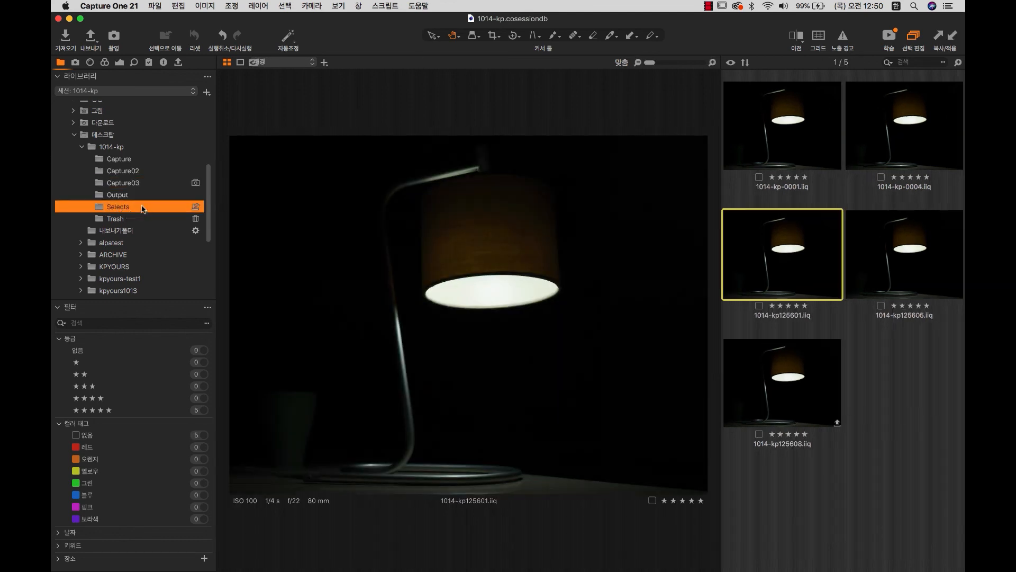
Select all five images remaining in Selects, then clear the selection.
left_click(788, 121)
key("super+a")
mouse_move(788, 125)
left_mouse_down()
mouse_move(576, 136)
mouse_move(130, 186)
mouse_move(207, 189)
mouse_move(153, 172)
mouse_move(715, 135)
mouse_move(820, 142)
mouse_move(788, 121)
left_mouse_up()
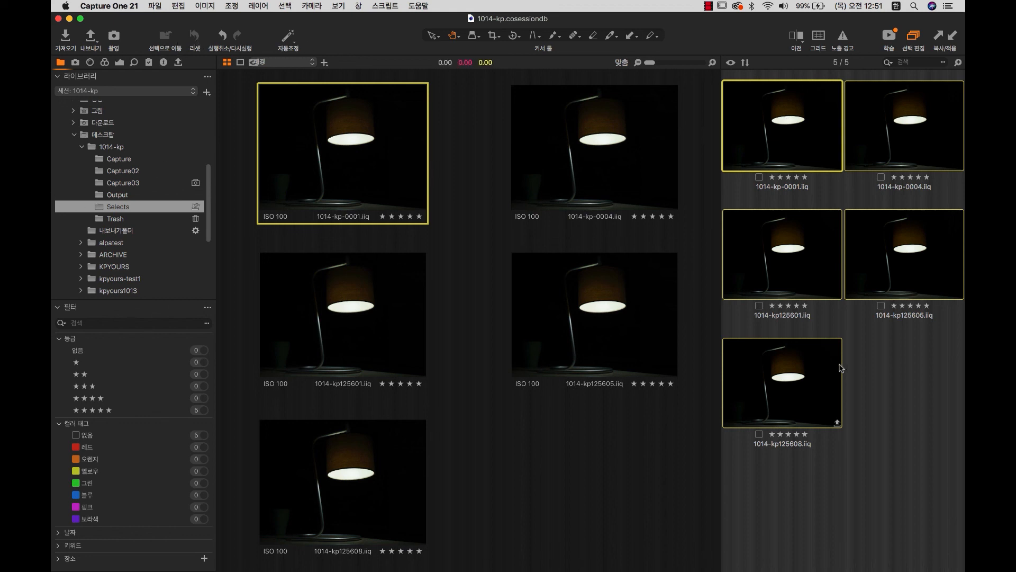
left_click(871, 389)
Switch between the Capture, Capture02 and Selects folders, ending on Capture's nine images.
left_click(135, 160)
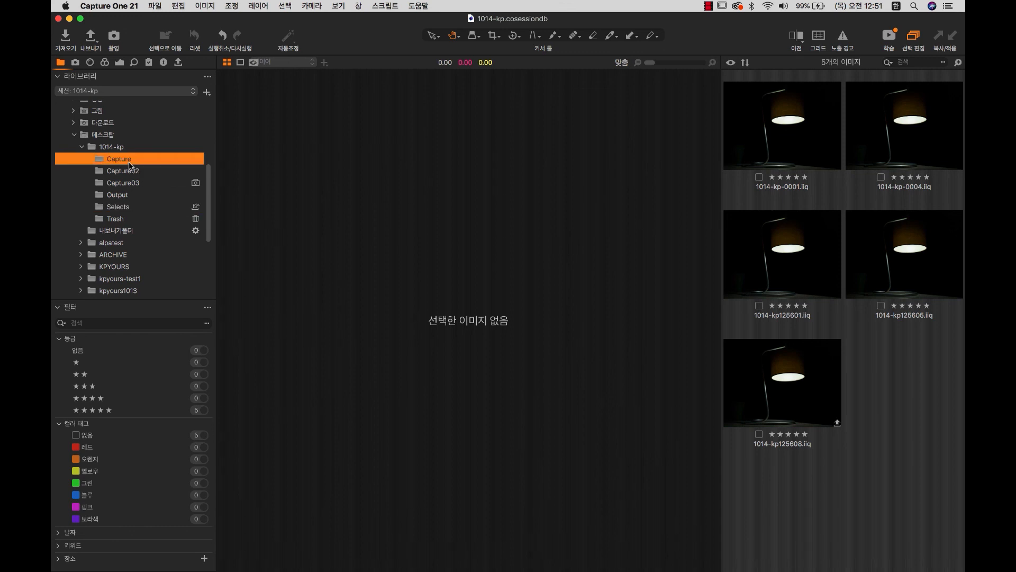
left_click(130, 208)
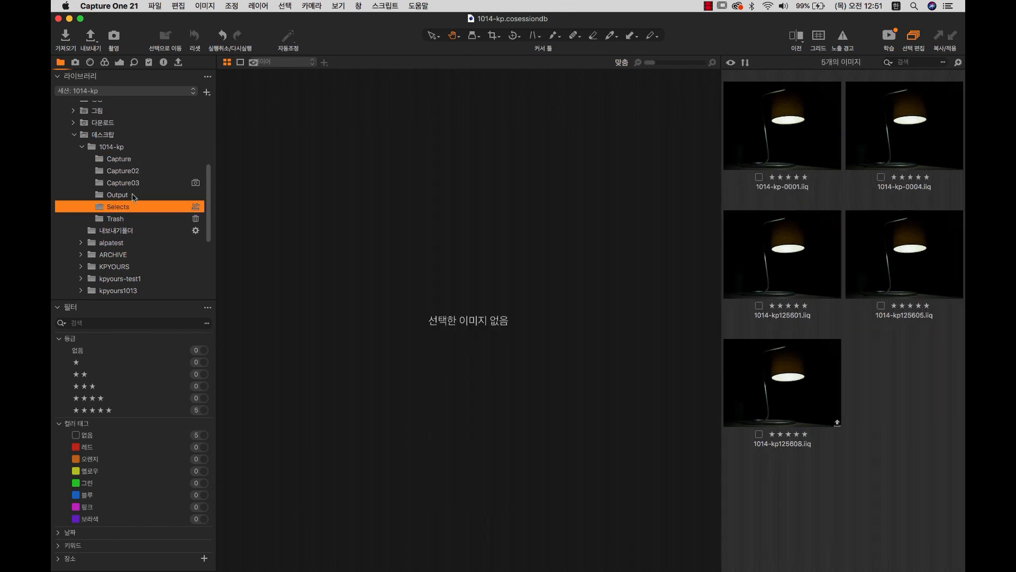
left_click(120, 160)
left_click(124, 171)
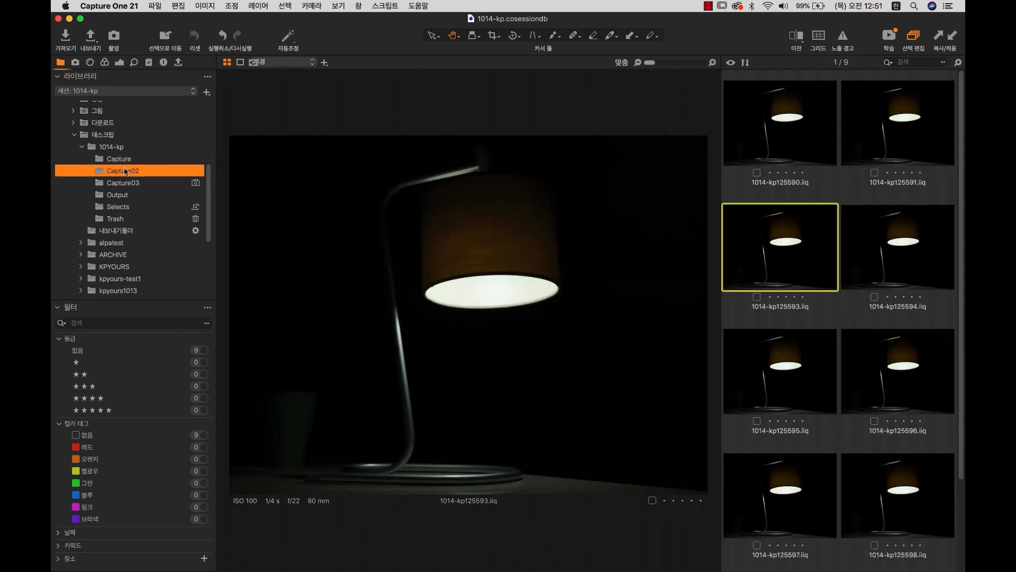
left_click(118, 207)
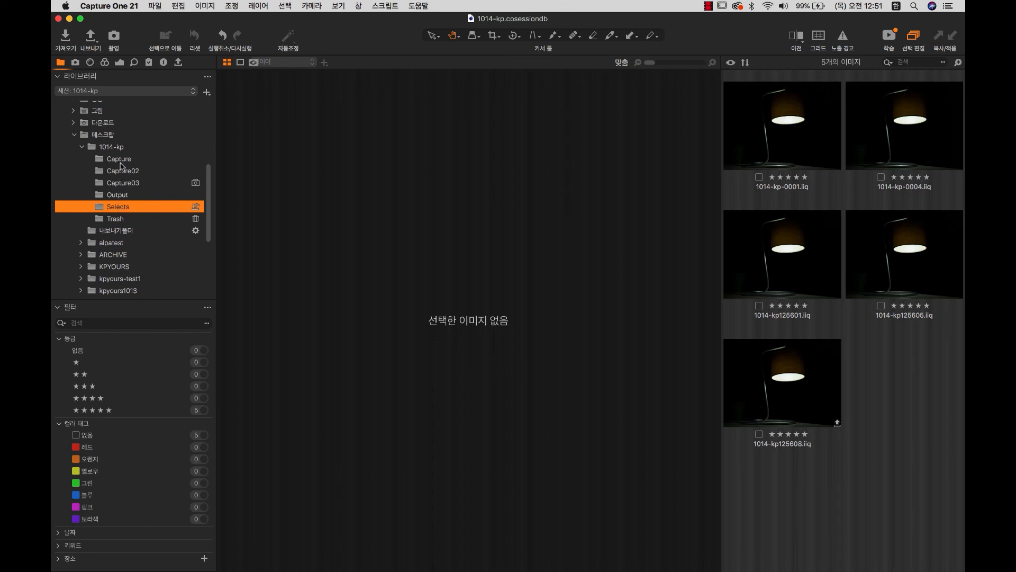
left_click(122, 163)
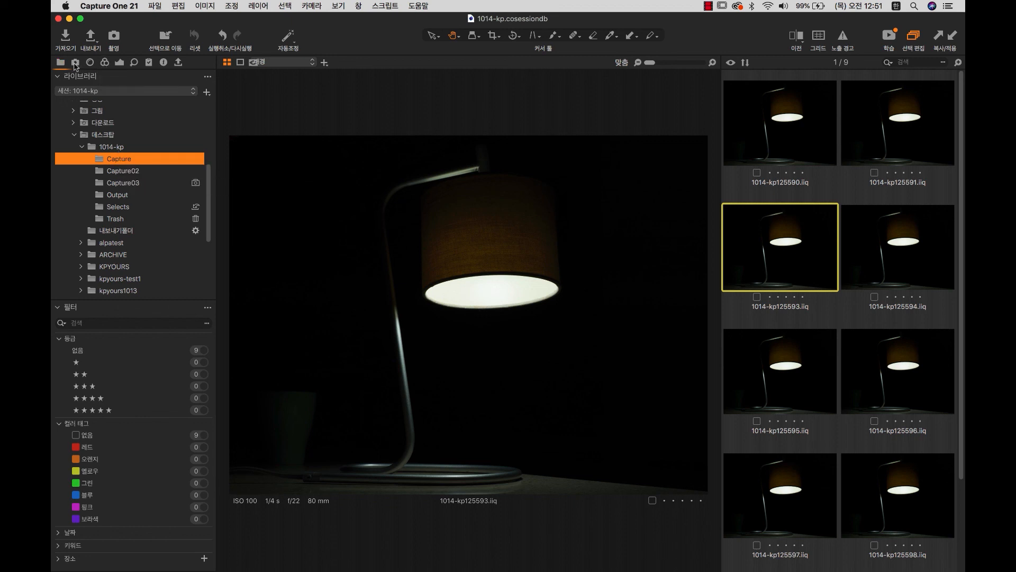
Lower the exposure of 1014-kp125593 to -0.63 from the Adjustments tool tab.
left_click(76, 62)
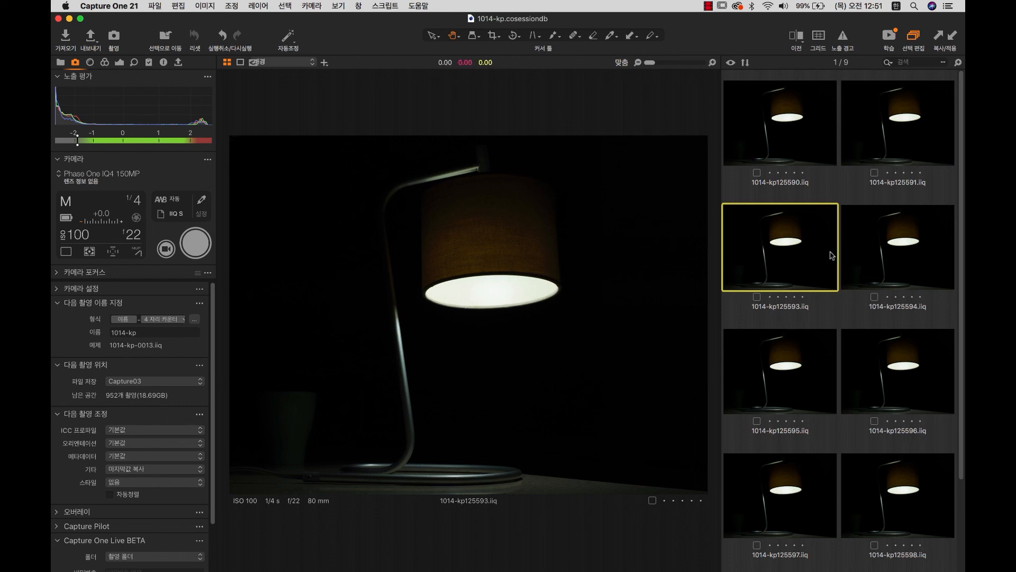
left_click(120, 62)
mouse_move(140, 303)
left_mouse_down()
mouse_move(154, 304)
mouse_move(136, 304)
left_mouse_up()
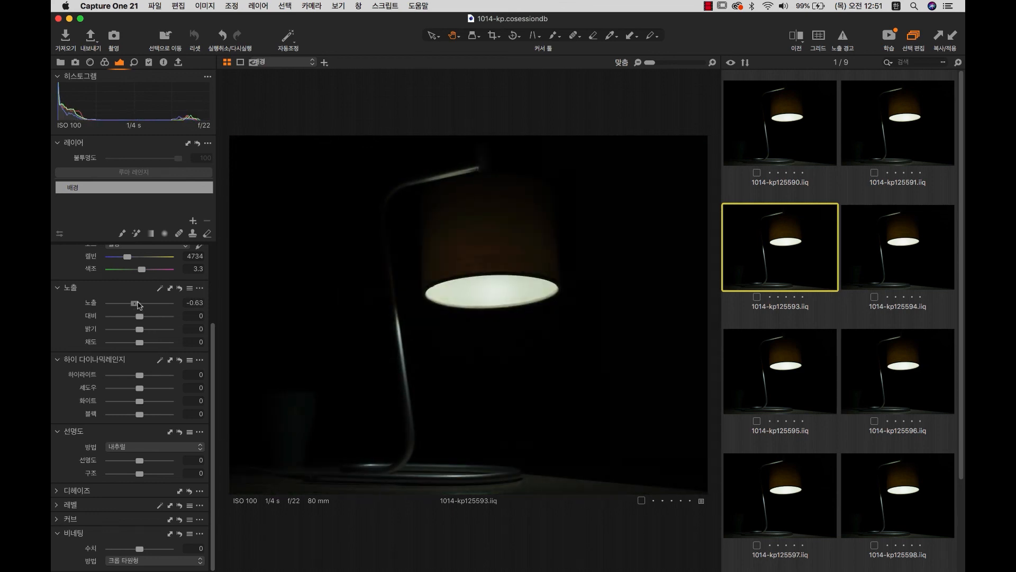